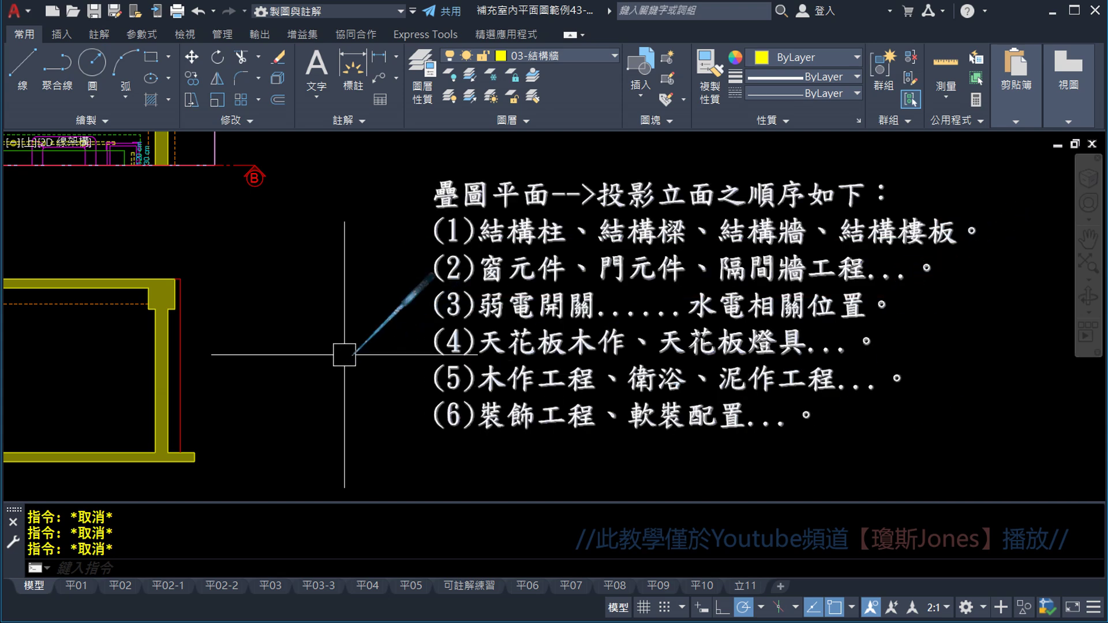
# - Pan and zoom across the elevation sheet to the yellow wall outline and upper plan band
pyautogui.moveTo(243, 353); pyautogui.dragTo(687, 359, button='middle')
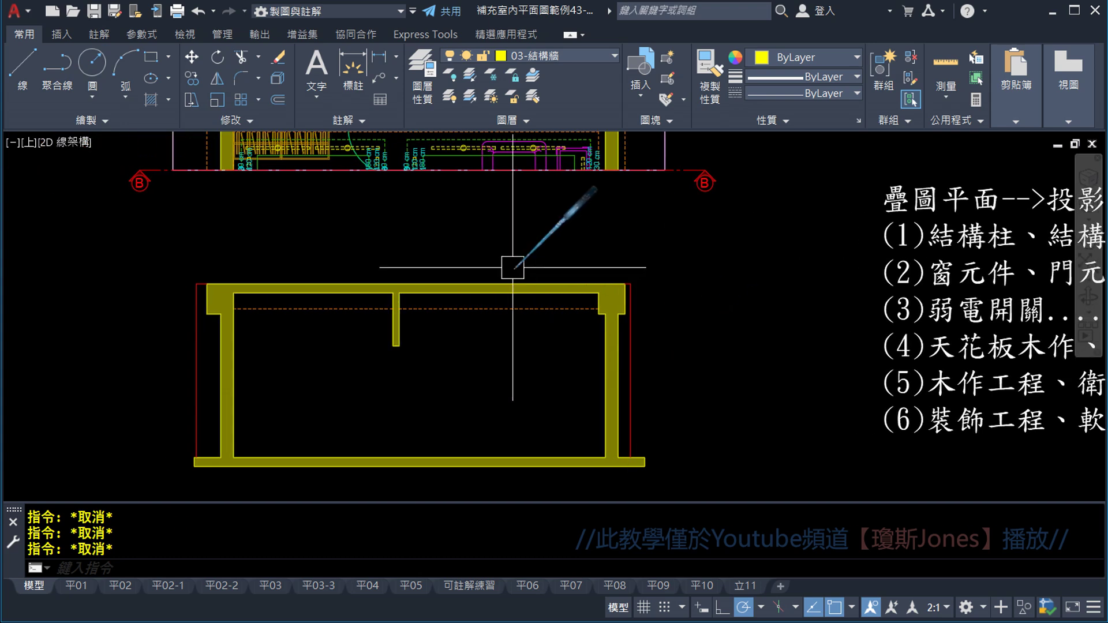
pyautogui.moveTo(455, 235); pyautogui.dragTo(504, 319, button='middle')
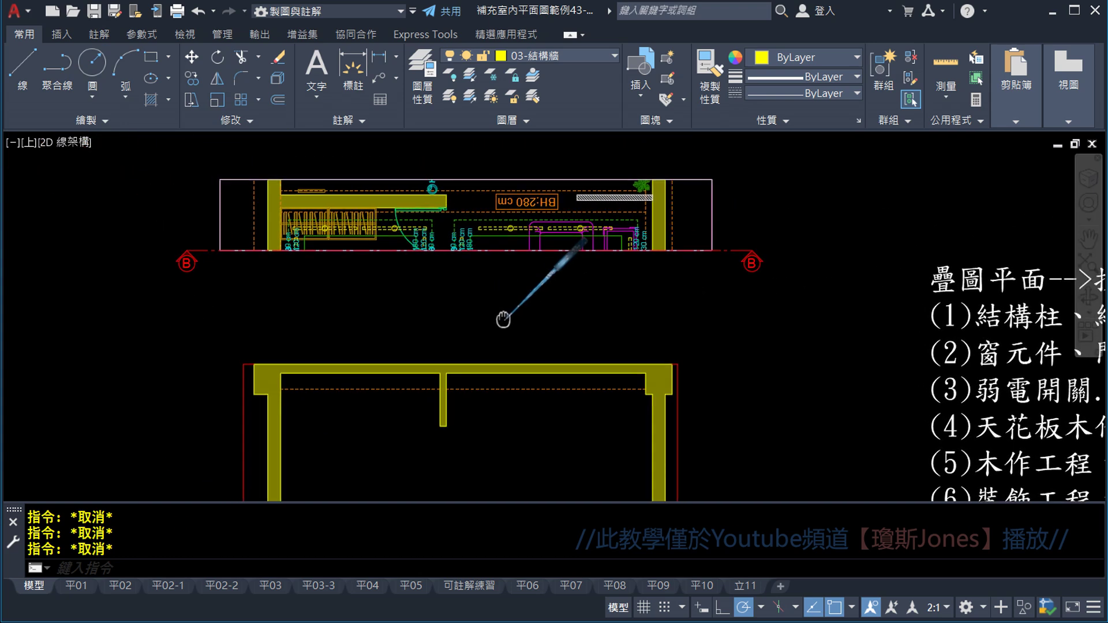
pyautogui.moveTo(471, 397); pyautogui.dragTo(466, 275, button='middle')
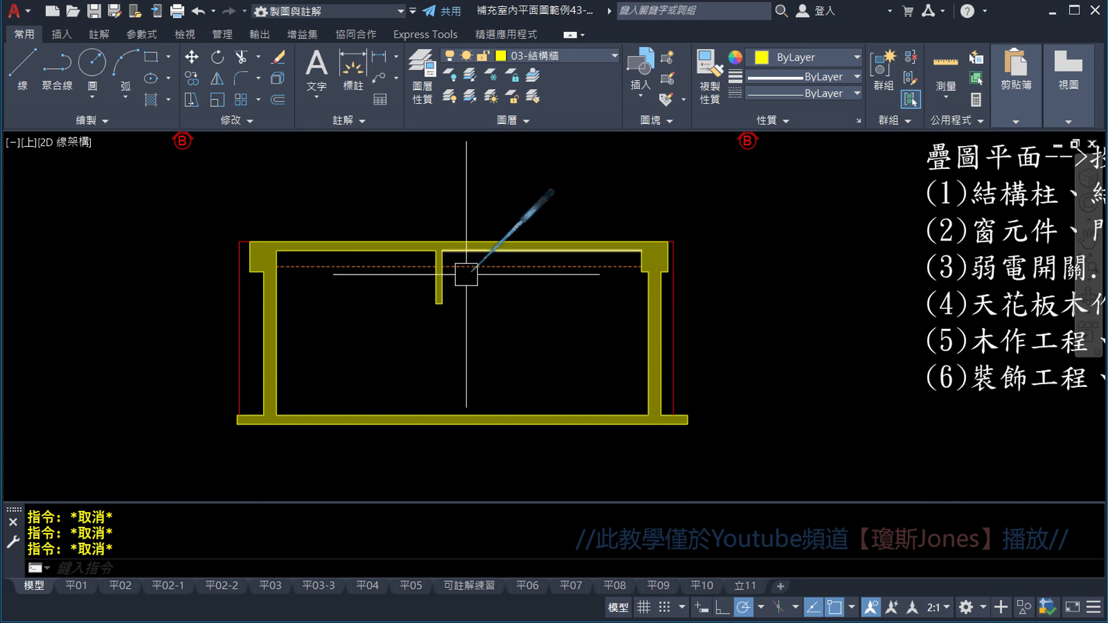
pyautogui.scroll(2, 466, 275)
pyautogui.scroll(-2, 512, 203)
pyautogui.moveTo(512, 203)
pyautogui.mouseDown(button='middle')
pyautogui.moveTo(554, 262)
pyautogui.moveTo(506, 346)
pyautogui.mouseUp(button='middle')
pyautogui.scroll(2, 506, 341)
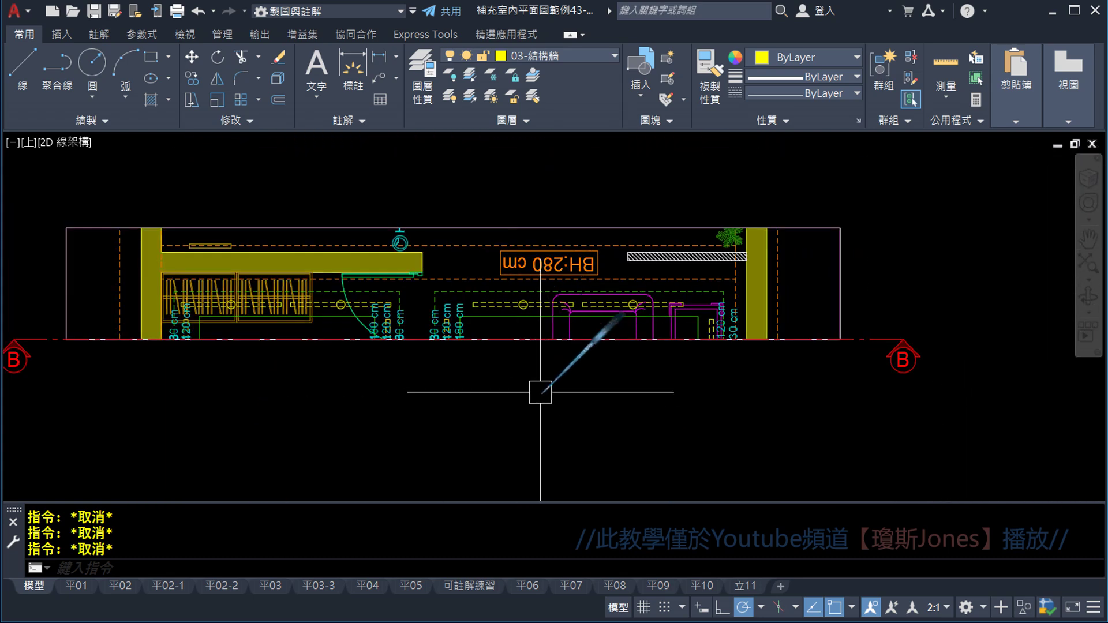
pyautogui.scroll(2, 375, 358)
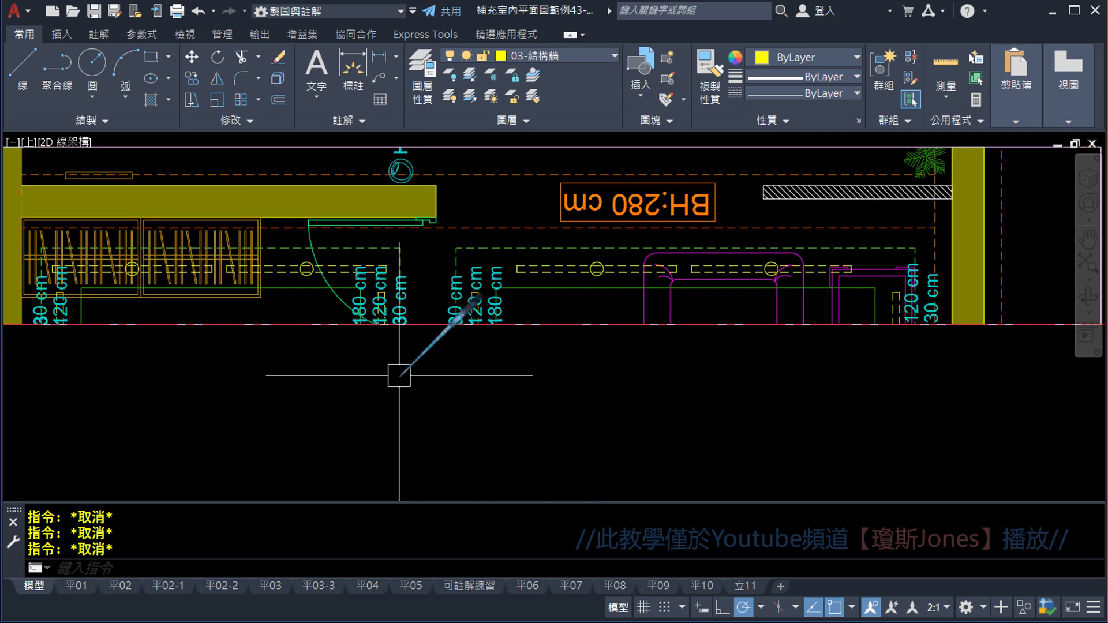
pyautogui.moveTo(395, 371); pyautogui.dragTo(627, 397, button='middle')
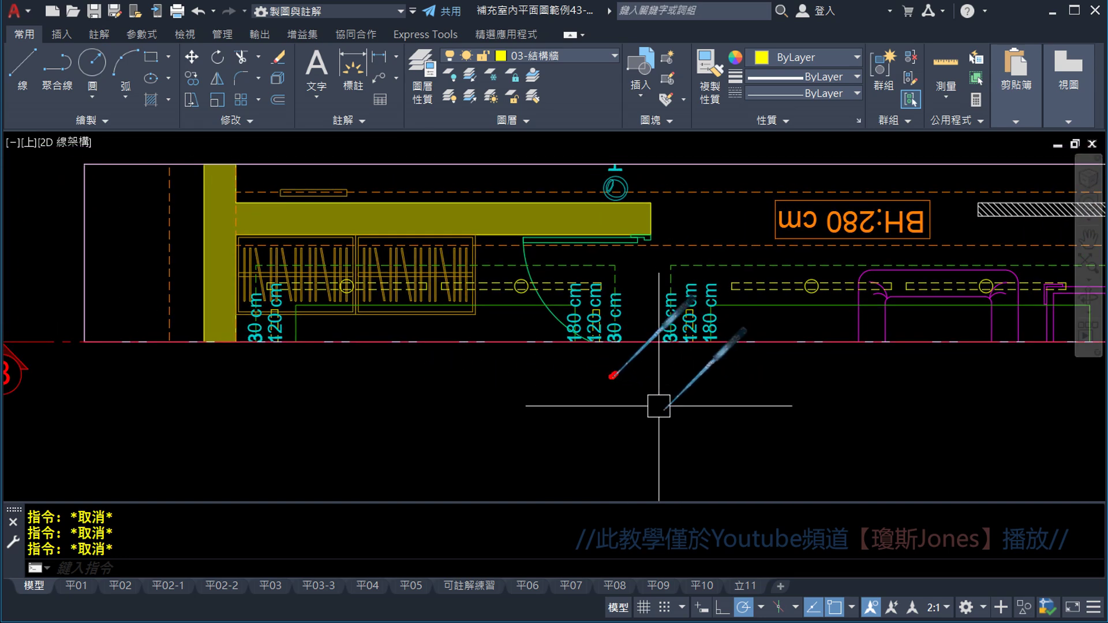
# - Circle the 120 cm and 30 cm outlet height labels and zoom in on them
pyautogui.moveTo(612, 376)
pyautogui.mouseDown()
pyautogui.moveTo(606, 216)
pyautogui.moveTo(603, 379)
pyautogui.mouseUp()
pyautogui.moveTo(622, 210); pyautogui.dragTo(629, 323)
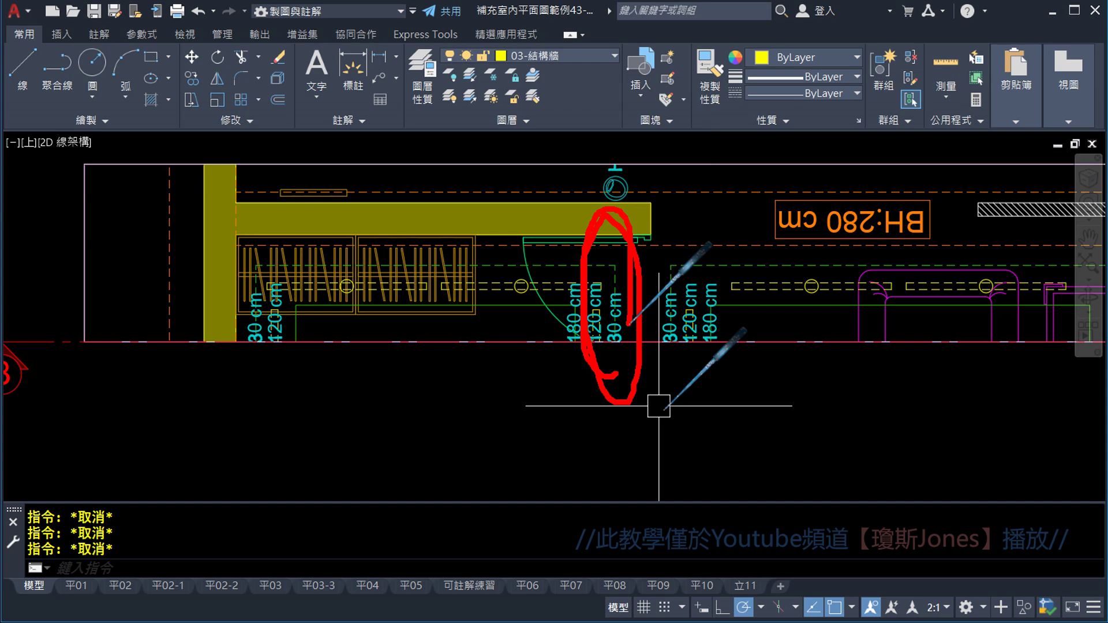
pyautogui.scroll(4, 596, 358)
pyautogui.moveTo(473, 317); pyautogui.dragTo(720, 317)
pyautogui.scroll(-4, 595, 356)
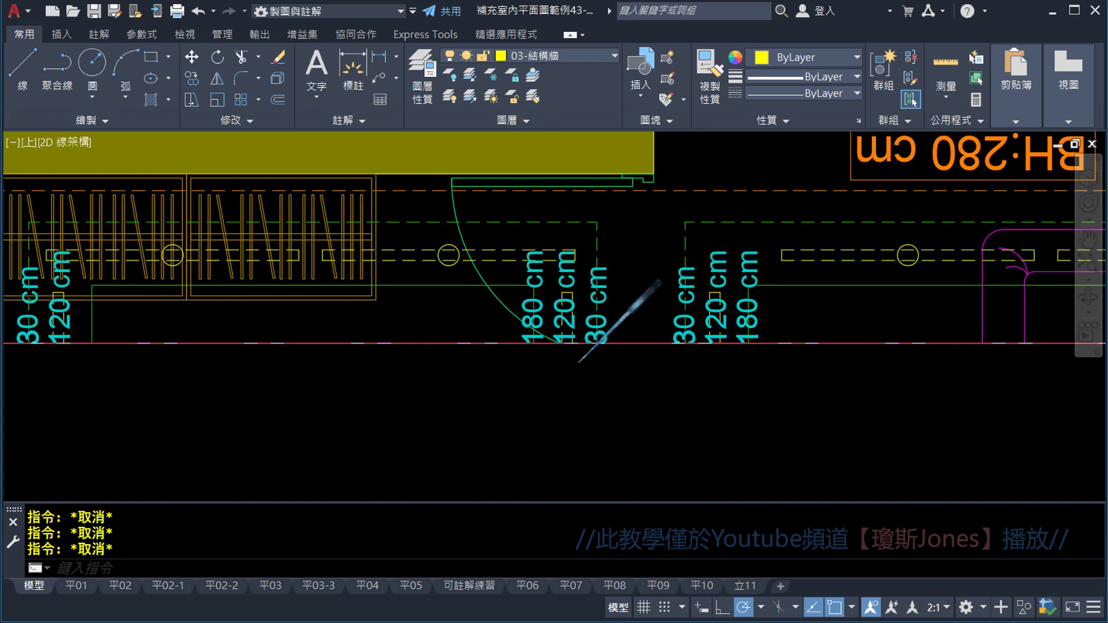
pyautogui.scroll(-1, 526, 334)
pyautogui.scroll(1, 526, 333)
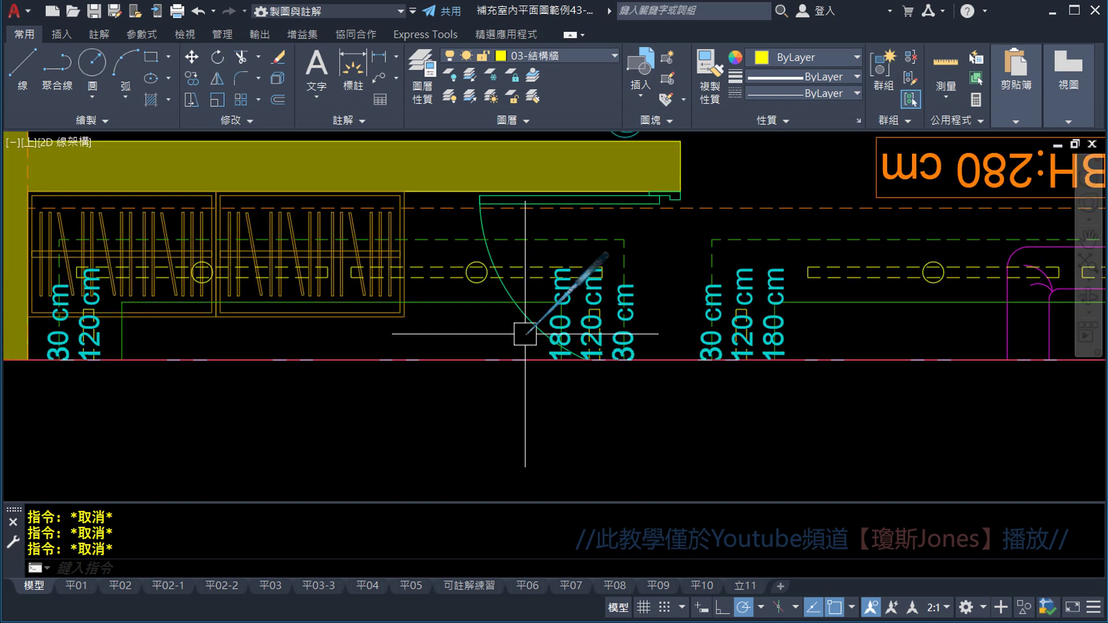
pyautogui.scroll(-3, 525, 333)
# - Check the BH:280 cm label, then zoom out to the two full floor plans
pyautogui.moveTo(840, 317); pyautogui.dragTo(783, 337, button='middle')
pyautogui.scroll(4, 783, 336)
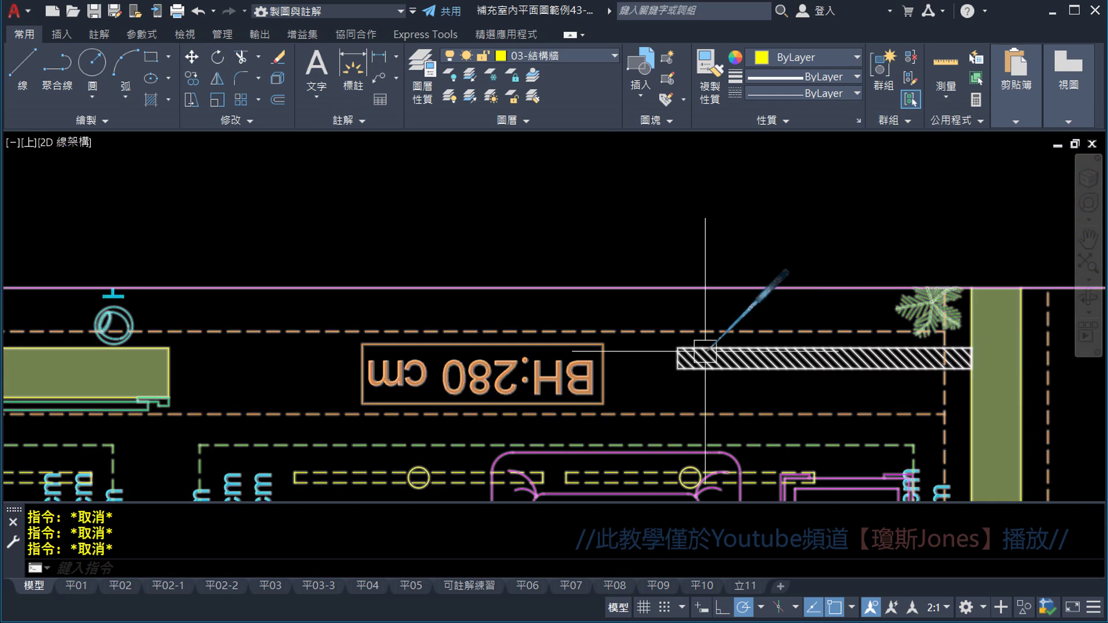
pyautogui.scroll(-5, 723, 334)
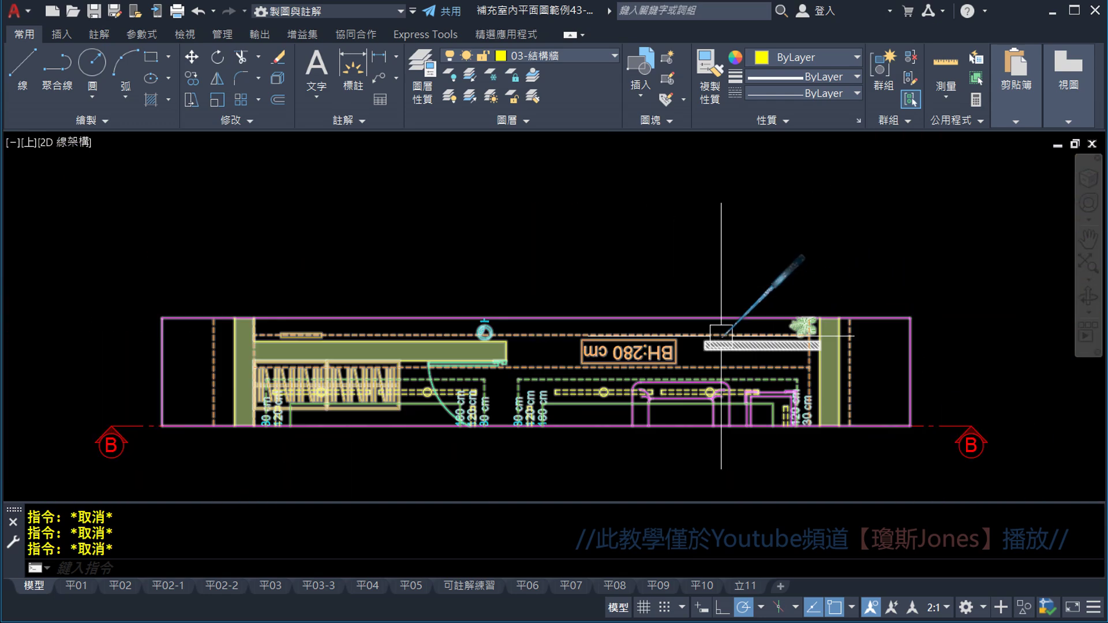
pyautogui.scroll(-8, 722, 277)
pyautogui.moveTo(725, 255); pyautogui.dragTo(719, 445, button='middle')
pyautogui.moveTo(581, 275); pyautogui.dragTo(902, 381, button='middle')
# - Zoom into the right floor plan's living room and master bedroom area
pyautogui.scroll(3, 696, 353)
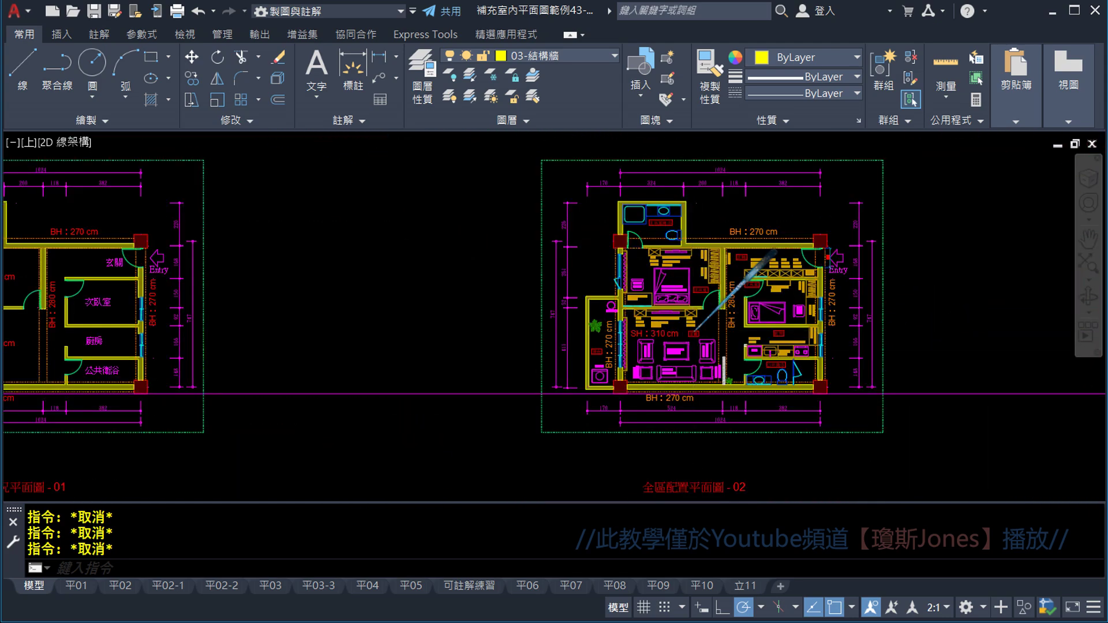
pyautogui.scroll(2, 695, 353)
pyautogui.scroll(2, 696, 353)
pyautogui.scroll(2, 696, 353)
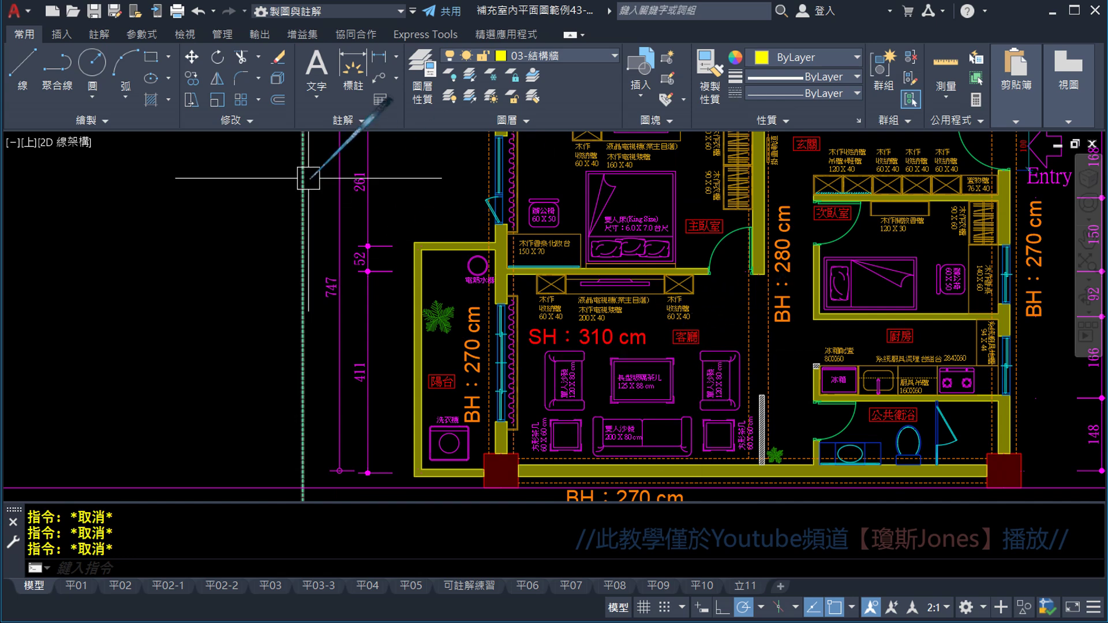
# - Sketch the B viewing direction across living room, bedroom and kitchen, then clear the marks
pyautogui.moveTo(661, 306)
pyautogui.mouseDown()
pyautogui.moveTo(663, 346)
pyautogui.moveTo(716, 349)
pyautogui.moveTo(725, 414)
pyautogui.mouseUp()
pyautogui.moveTo(635, 241); pyautogui.dragTo(696, 238)
pyautogui.moveTo(670, 213); pyautogui.dragTo(703, 273)
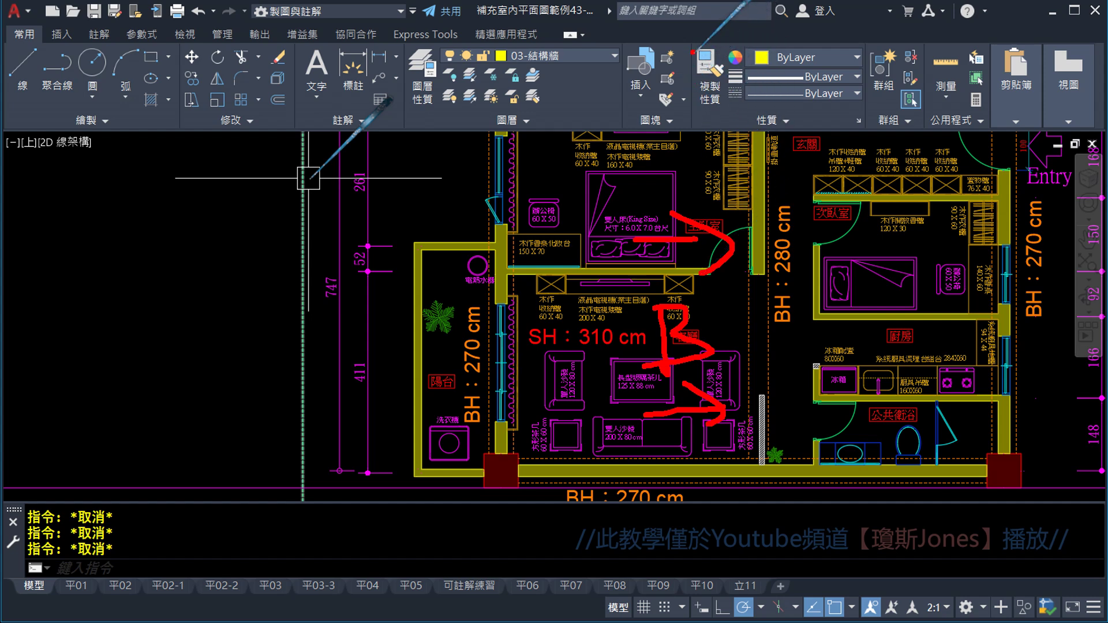
pyautogui.moveTo(693, 52); pyautogui.dragTo(787, 515)
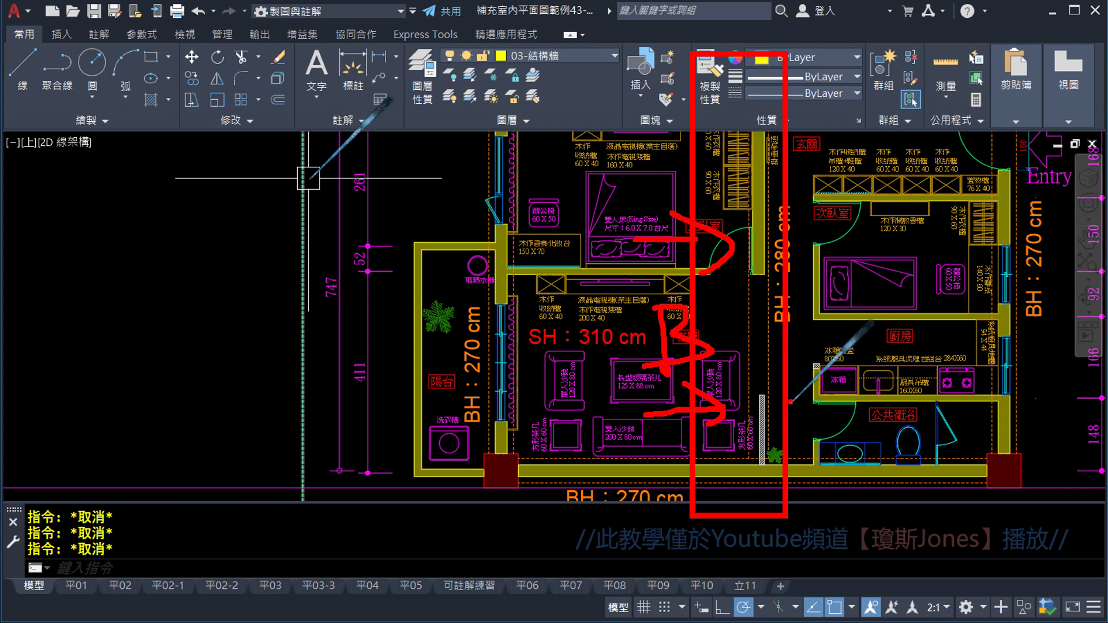
pyautogui.moveTo(837, 360)
pyautogui.mouseDown()
pyautogui.moveTo(851, 359)
pyautogui.moveTo(754, 337)
pyautogui.mouseUp()
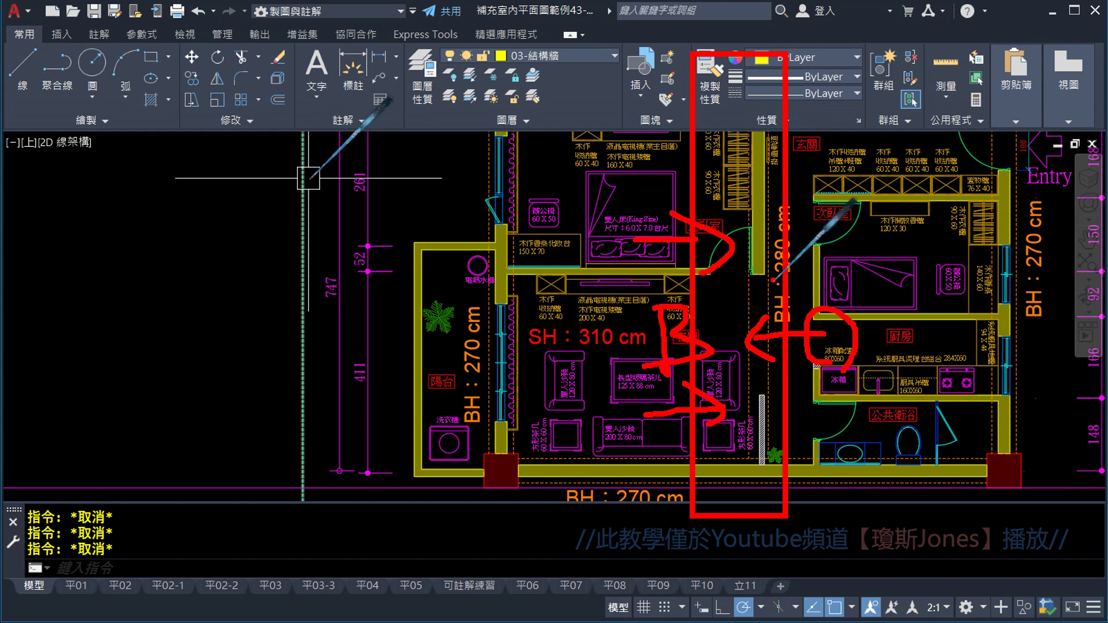
pyautogui.press('Escape')
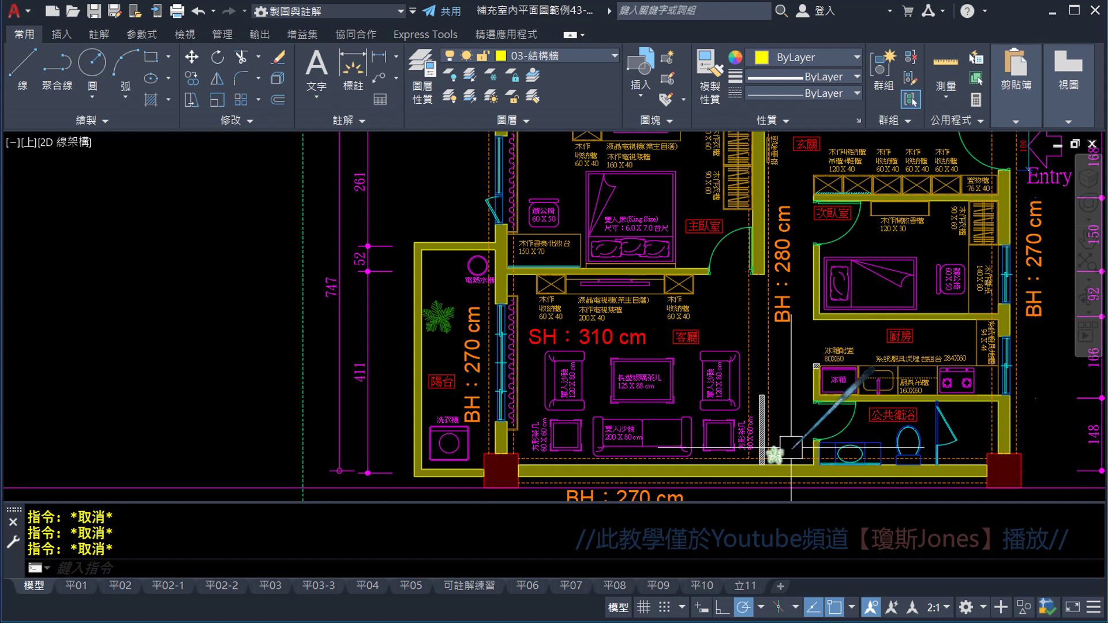
# - Zoom in and mark the hatched wall and bathroom door swing with arrows and boxes
pyautogui.scroll(3, 831, 412)
pyautogui.scroll(1, 831, 412)
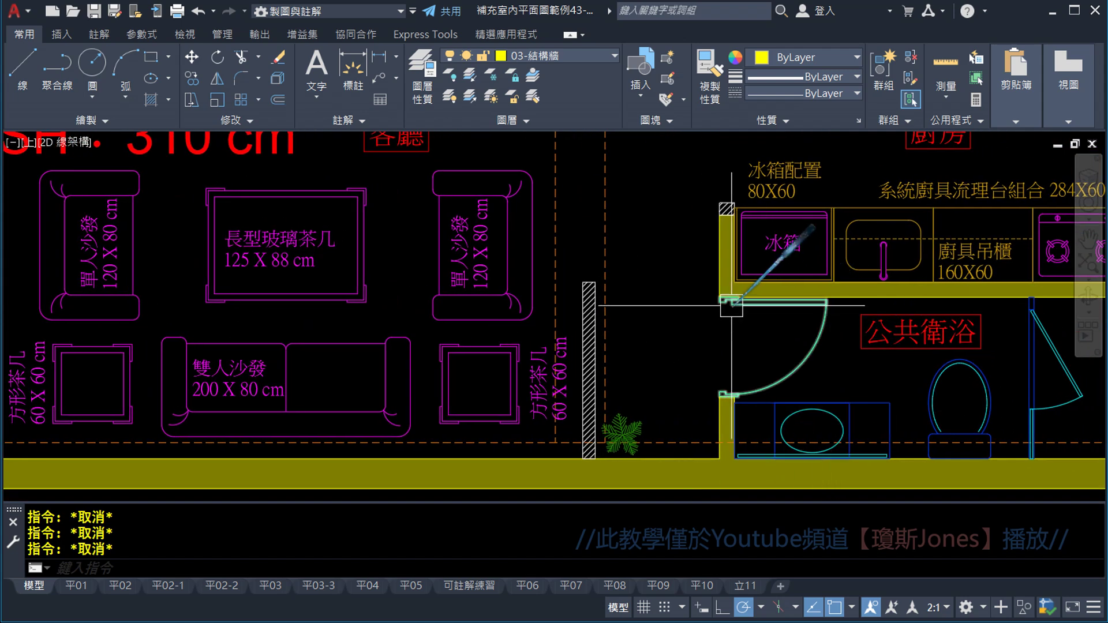
pyautogui.moveTo(430, 334); pyautogui.dragTo(569, 328)
pyautogui.moveTo(511, 300); pyautogui.dragTo(511, 369)
pyautogui.moveTo(736, 403); pyautogui.dragTo(725, 409)
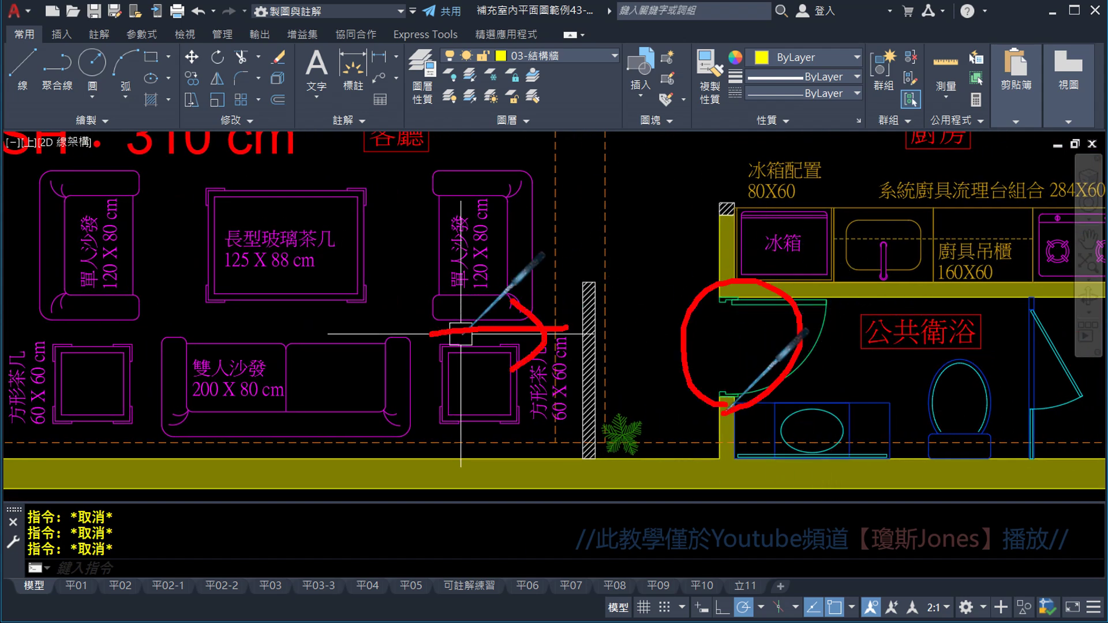
pyautogui.moveTo(581, 274); pyautogui.dragTo(599, 473)
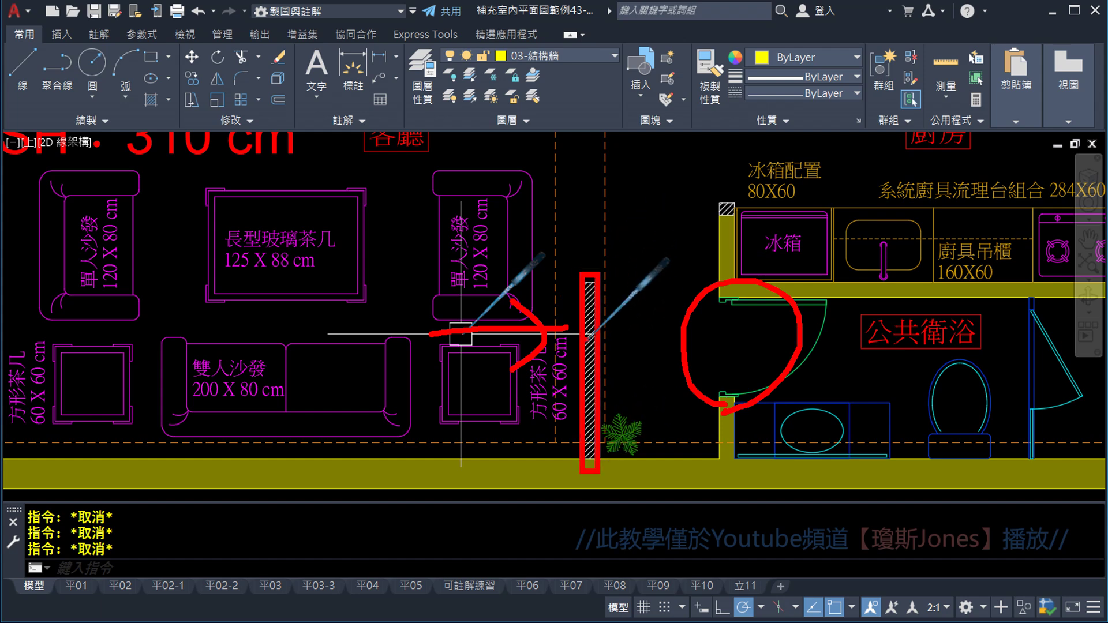
pyautogui.moveTo(557, 242); pyautogui.dragTo(602, 212)
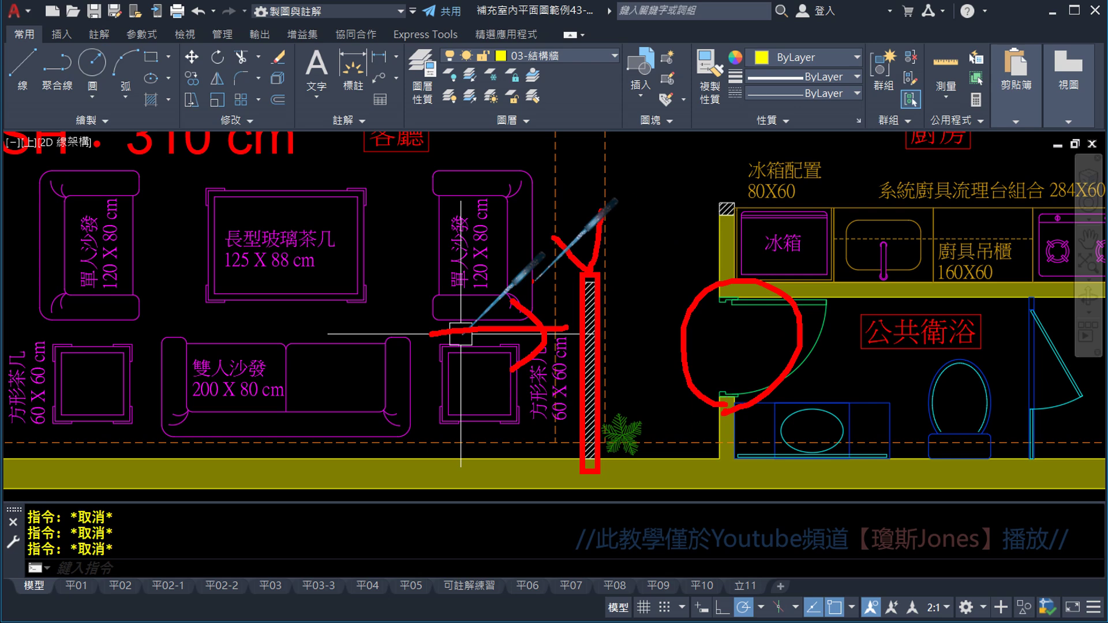
pyautogui.moveTo(439, 292)
pyautogui.mouseDown()
pyautogui.moveTo(531, 282)
pyautogui.moveTo(539, 301)
pyautogui.mouseUp()
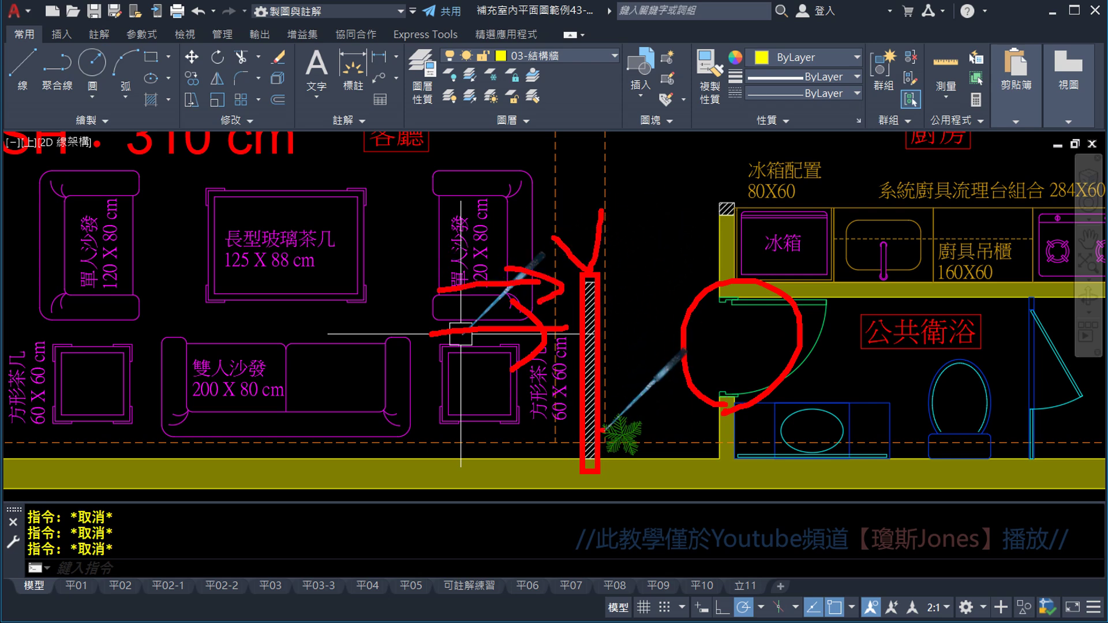
# - Mark direction arrows near the 公共衛浴 bathroom, then zoom out to the full plan
pyautogui.moveTo(950, 347); pyautogui.dragTo(785, 366, button='middle')
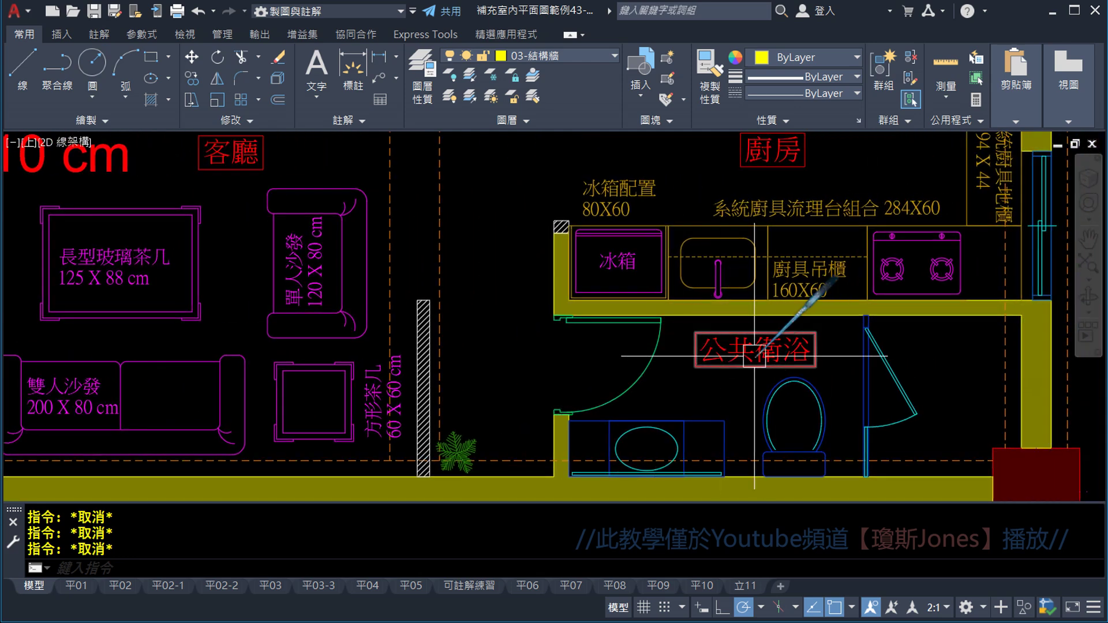
pyautogui.moveTo(762, 391)
pyautogui.mouseDown()
pyautogui.moveTo(663, 392)
pyautogui.moveTo(699, 424)
pyautogui.moveTo(851, 386)
pyautogui.mouseUp()
pyautogui.moveTo(834, 370); pyautogui.dragTo(776, 439)
pyautogui.moveTo(730, 342); pyautogui.dragTo(789, 336)
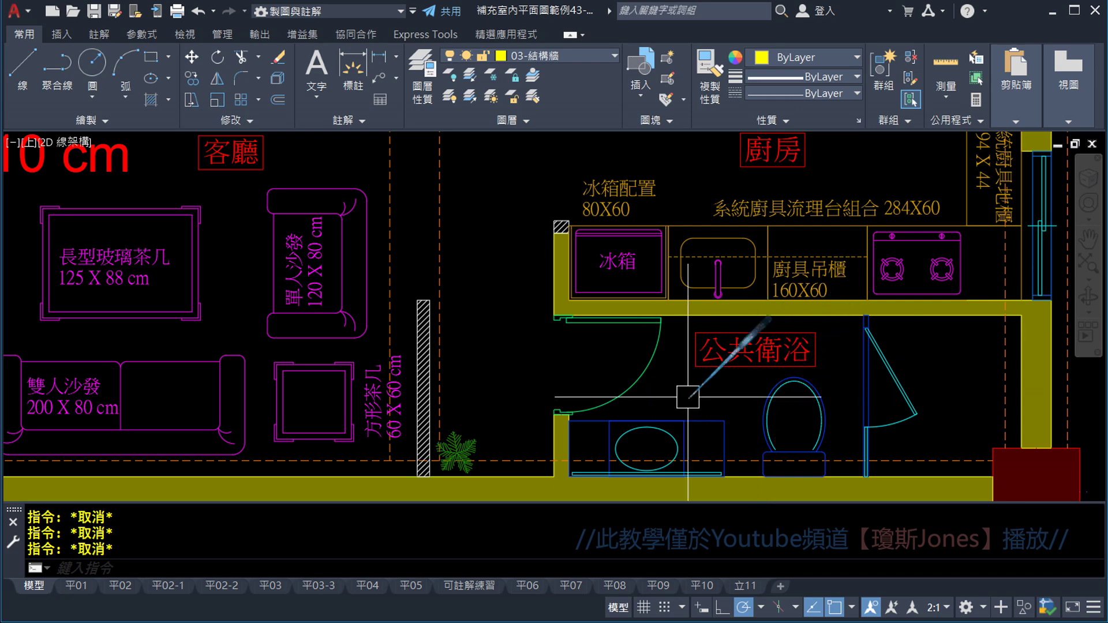
pyautogui.scroll(-2, 809, 378)
pyautogui.scroll(-5, 812, 382)
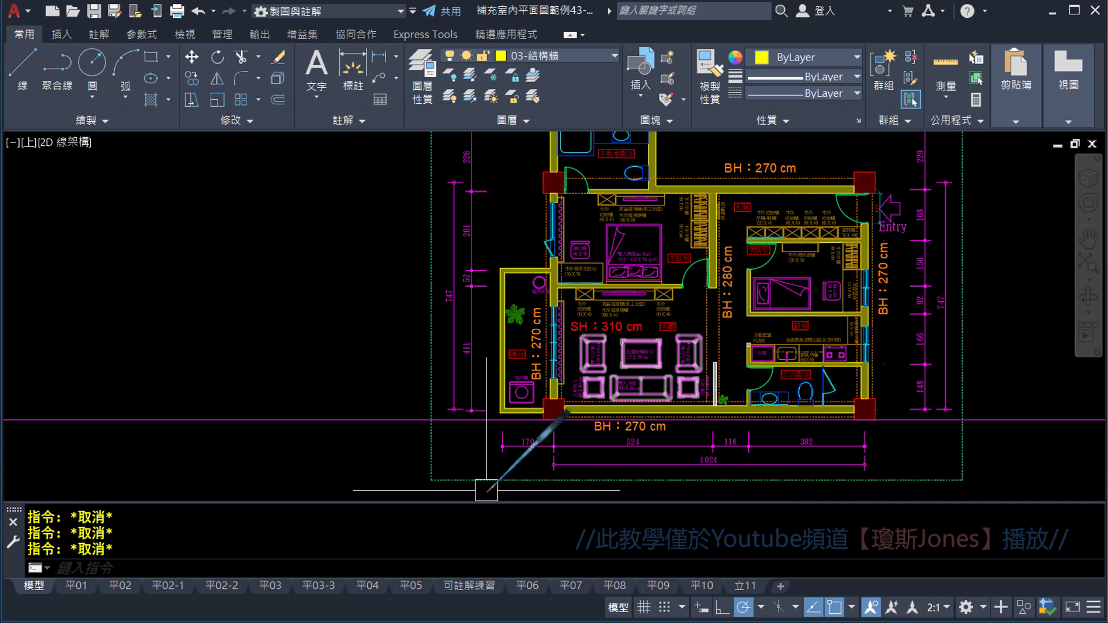
# - Move from the floor plan to the elevation drawings and centre the yellow wall outline
pyautogui.scroll(-4, 474, 420)
pyautogui.scroll(-5, 474, 420)
pyautogui.moveTo(426, 433)
pyautogui.mouseDown(button='middle')
pyautogui.moveTo(600, 366)
pyautogui.moveTo(808, 348)
pyautogui.mouseUp(button='middle')
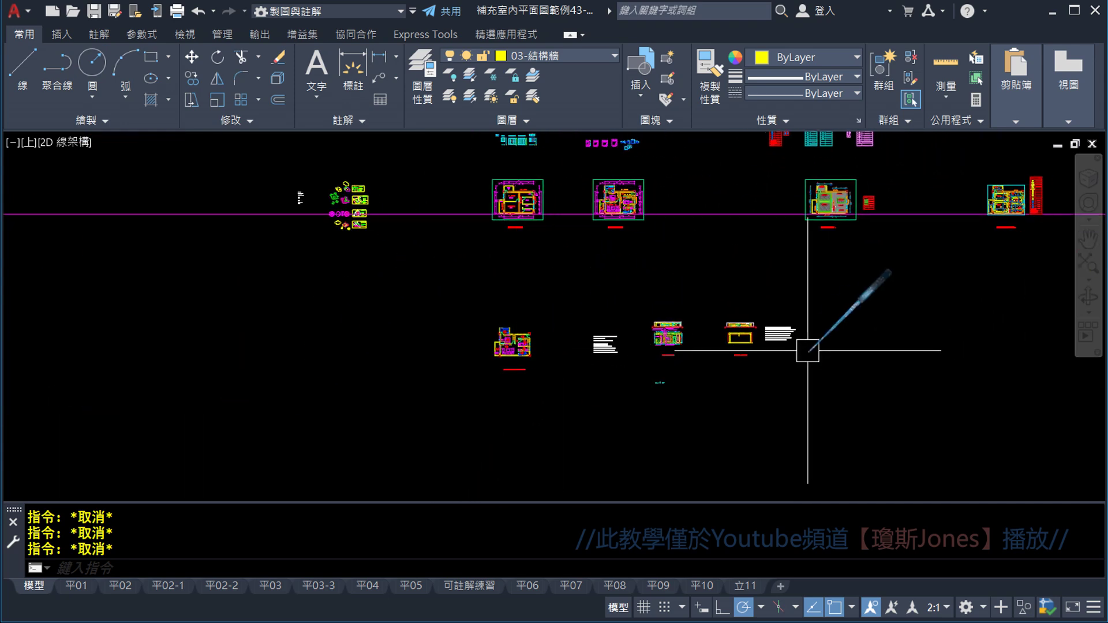
pyautogui.scroll(4, 697, 322)
pyautogui.scroll(5, 697, 322)
pyautogui.scroll(-2, 663, 362)
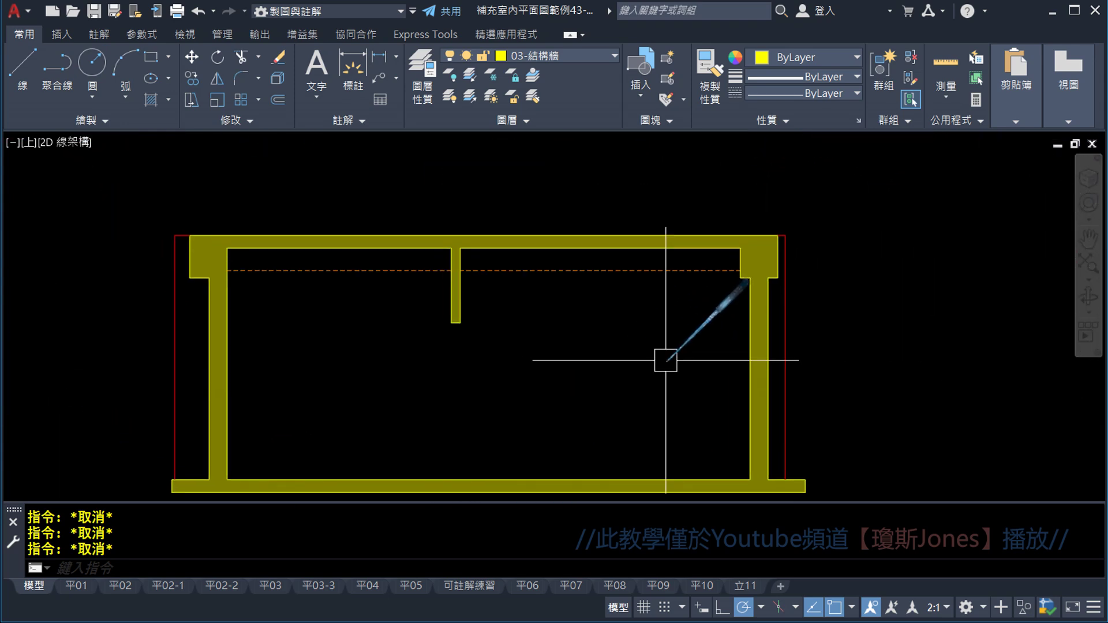
pyautogui.moveTo(663, 361); pyautogui.dragTo(624, 249, button='middle')
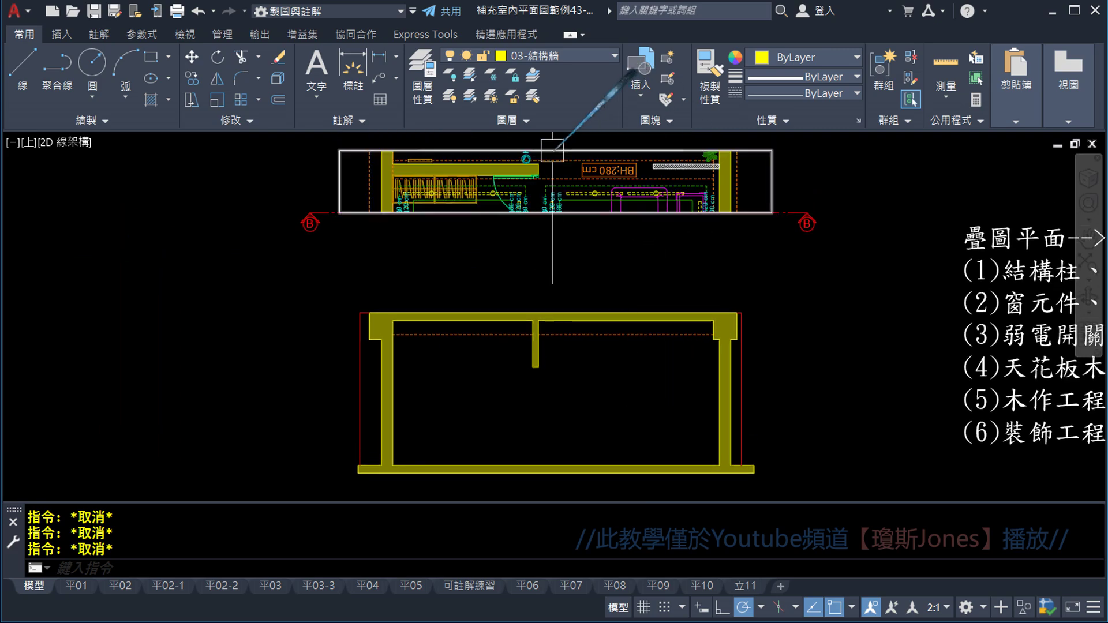
# - Zoom in on the lower plan wall and its corner
pyautogui.scroll(4, 548, 153)
pyautogui.scroll(2, 548, 153)
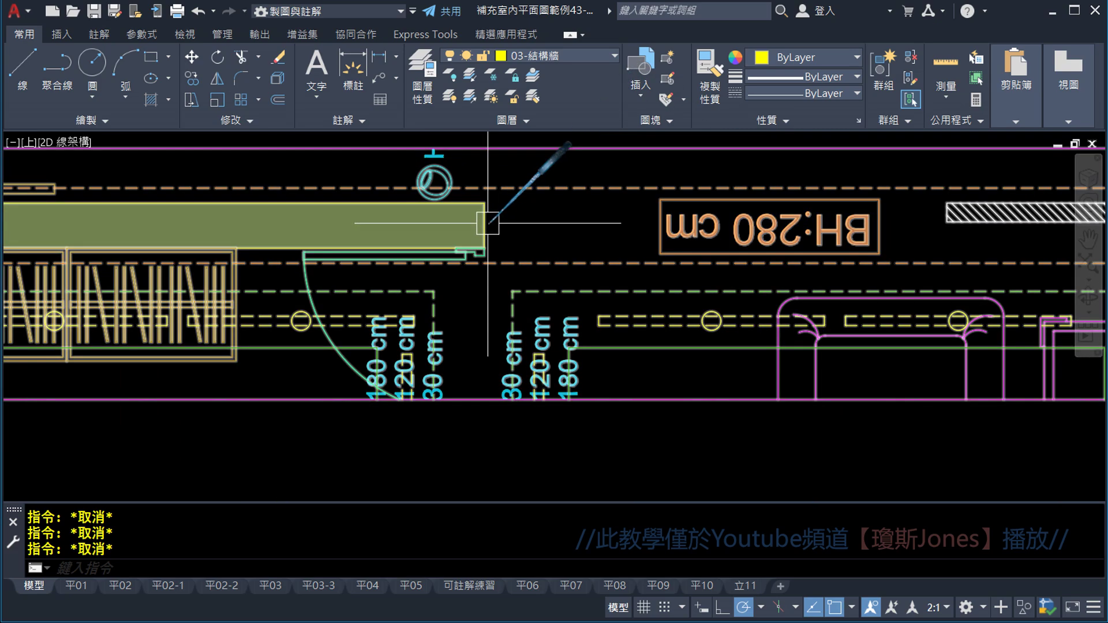
pyautogui.scroll(-4, 531, 223)
pyautogui.moveTo(531, 223)
pyautogui.mouseDown(button='middle')
pyautogui.moveTo(569, 254)
pyautogui.moveTo(624, 376)
pyautogui.moveTo(625, 318)
pyautogui.mouseUp(button='middle')
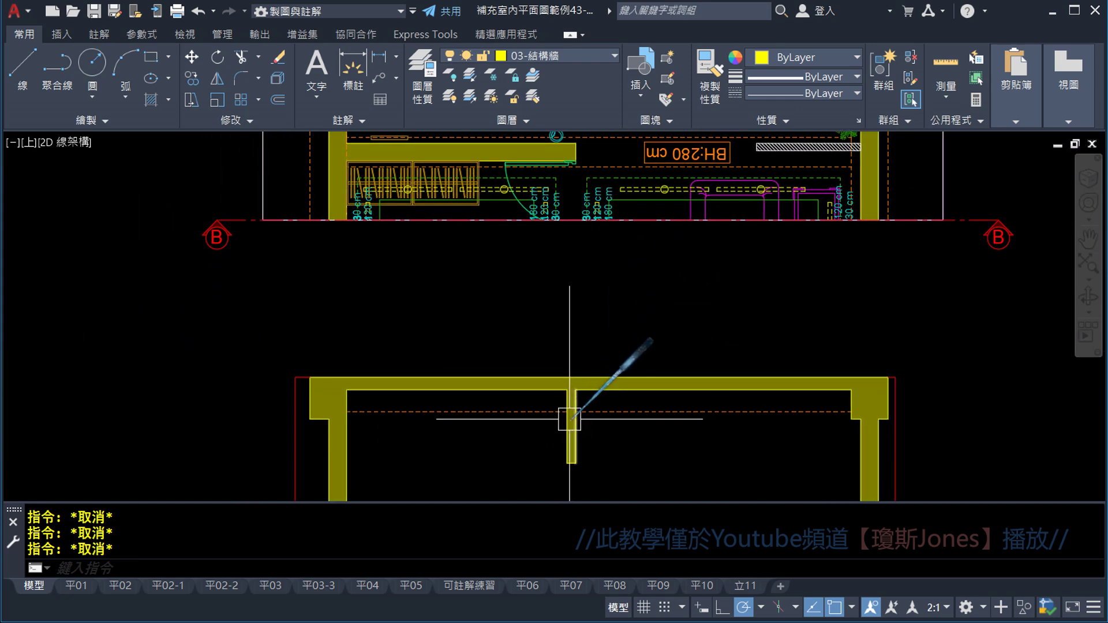
pyautogui.moveTo(572, 421); pyautogui.dragTo(596, 338, button='middle')
pyautogui.scroll(3, 575, 272)
pyautogui.scroll(2, 575, 236)
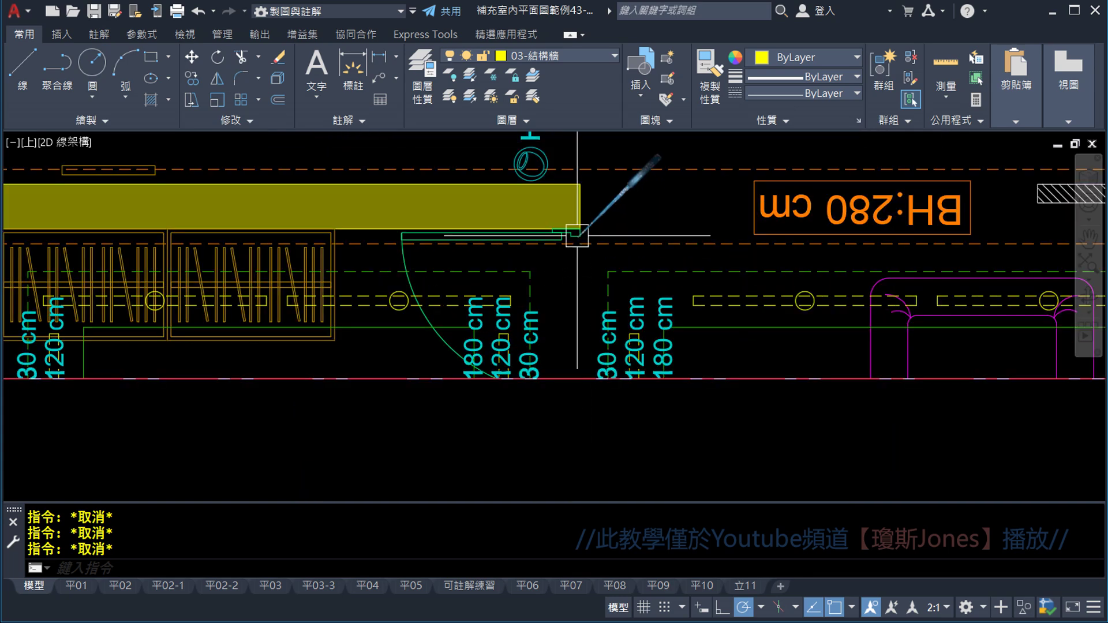
pyautogui.scroll(1, 564, 229)
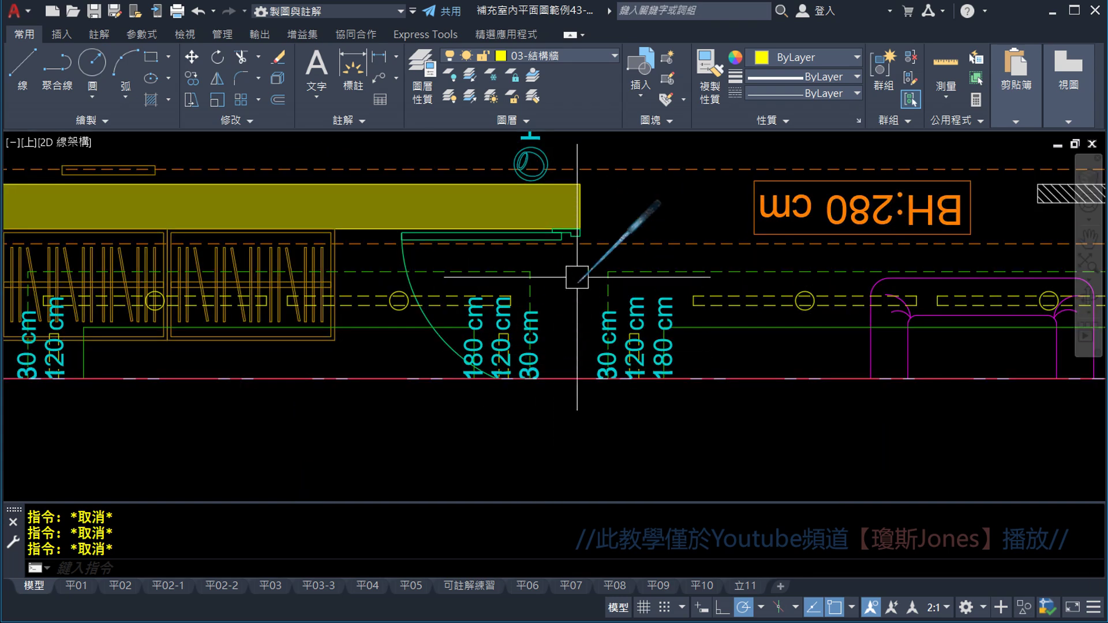
pyautogui.scroll(-2, 571, 244)
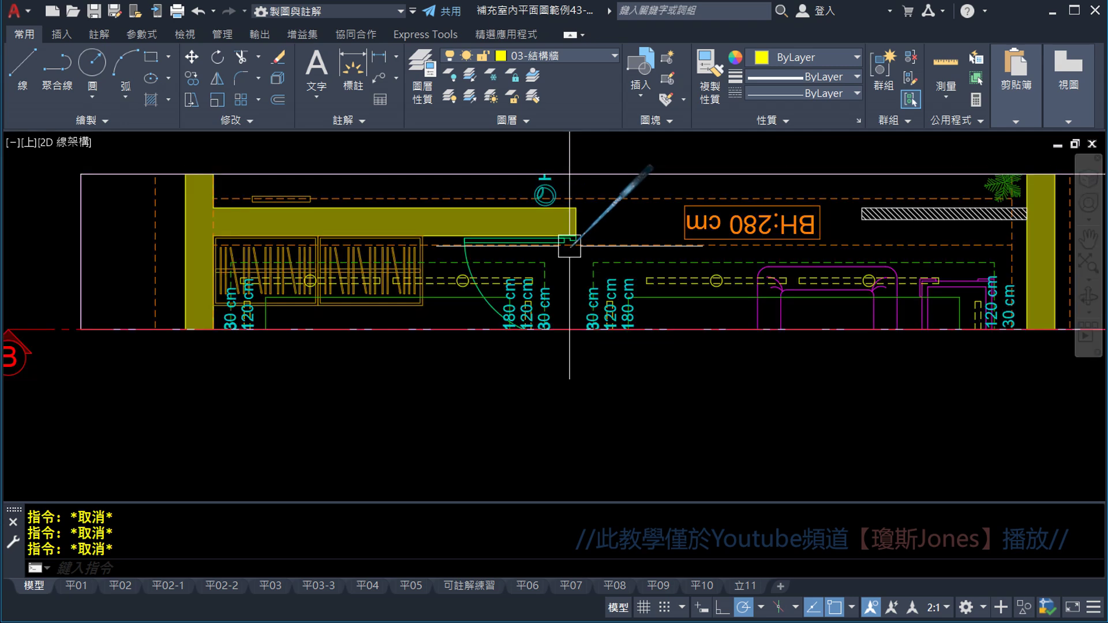
# - Pan back so the whole elevation room fills the view
pyautogui.moveTo(595, 421); pyautogui.dragTo(595, 80, button='middle')
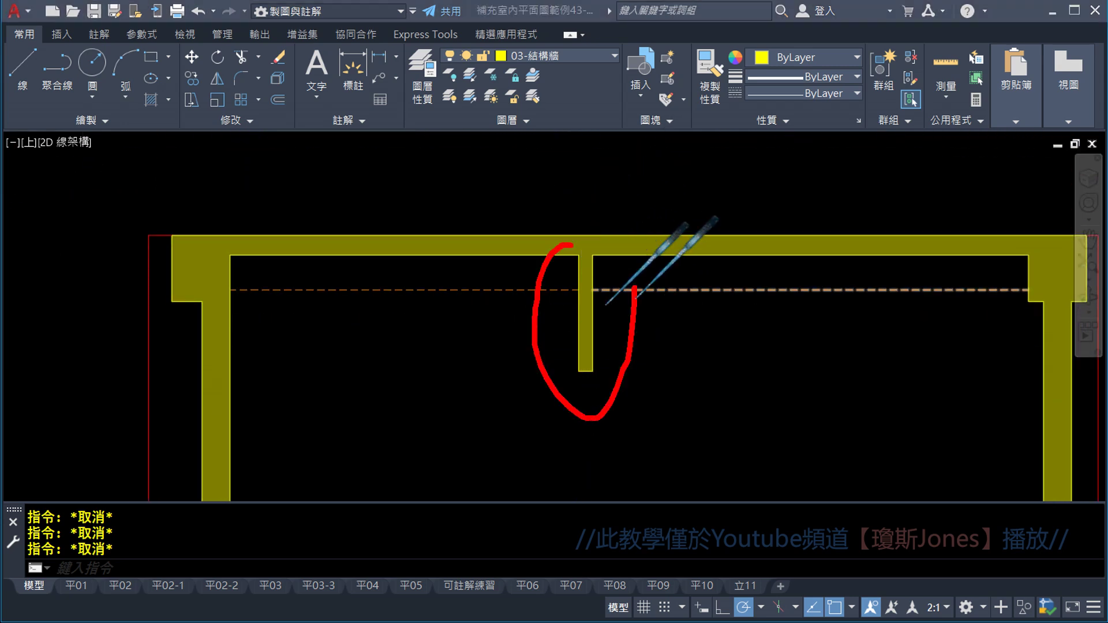
pyautogui.scroll(-2, 650, 363)
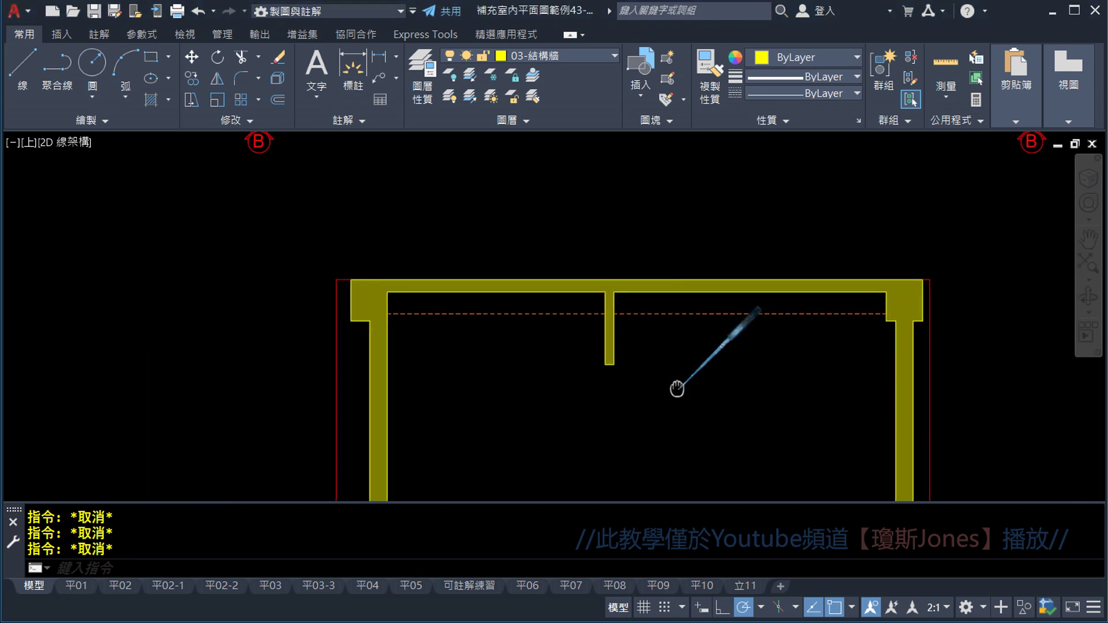
pyautogui.moveTo(678, 386); pyautogui.dragTo(607, 300, button='middle')
pyautogui.click(397, 58)
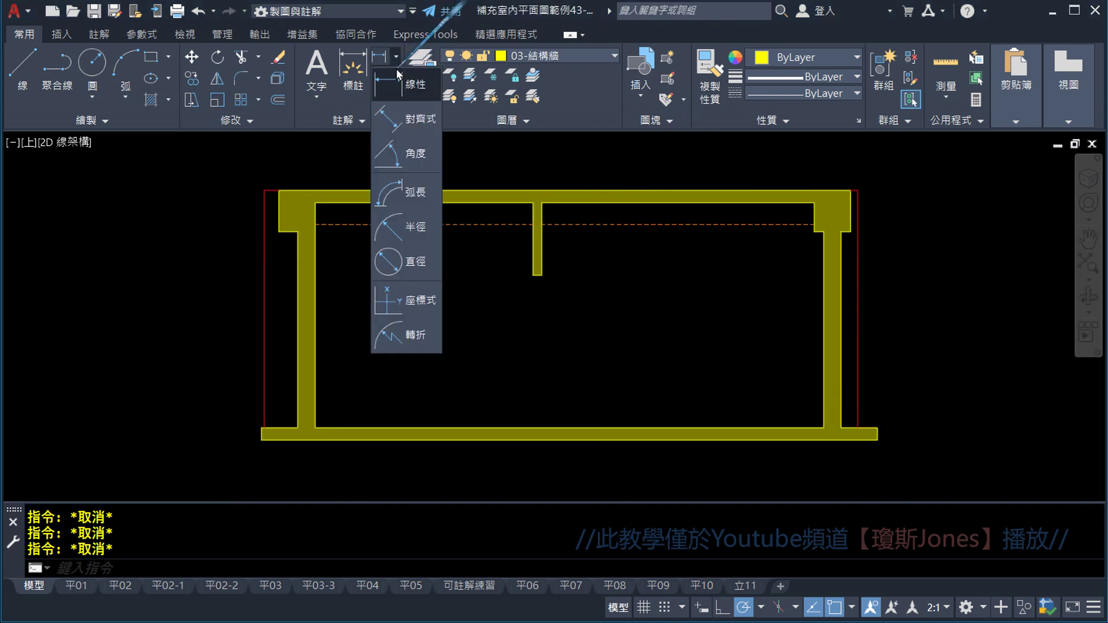
pyautogui.click(392, 85)
pyautogui.scroll(3, 520, 297)
pyautogui.click(532, 265)
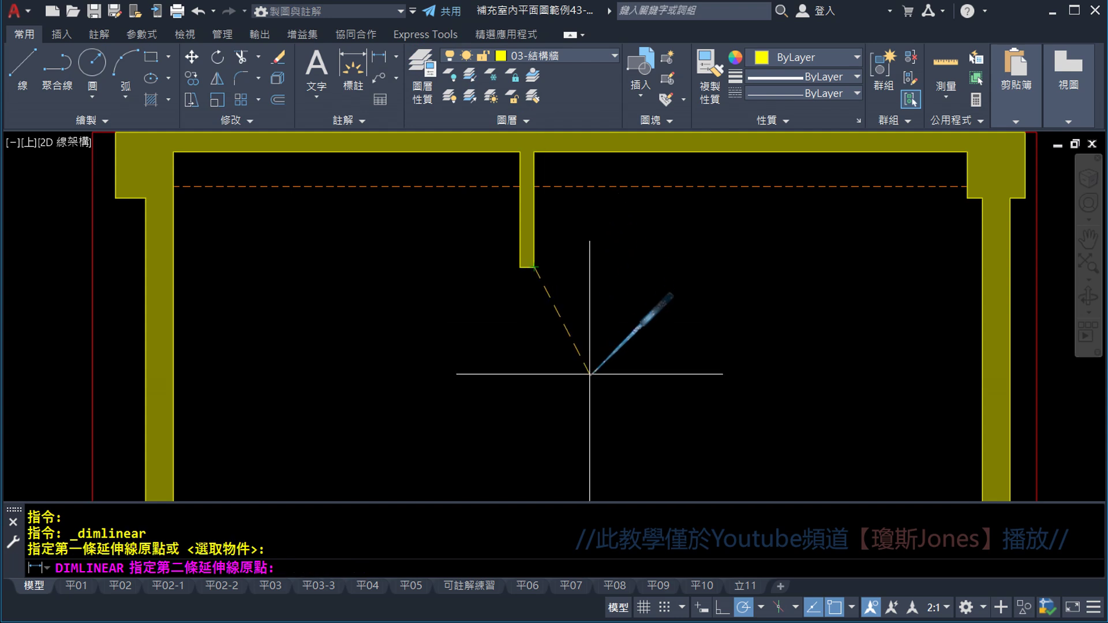
pyautogui.moveTo(589, 371)
pyautogui.mouseDown(button='middle')
pyautogui.moveTo(552, 266)
pyautogui.moveTo(597, 307)
pyautogui.mouseUp(button='middle')
pyautogui.click(498, 403)
pyautogui.click(535, 349)
pyautogui.scroll(-2, 596, 307)
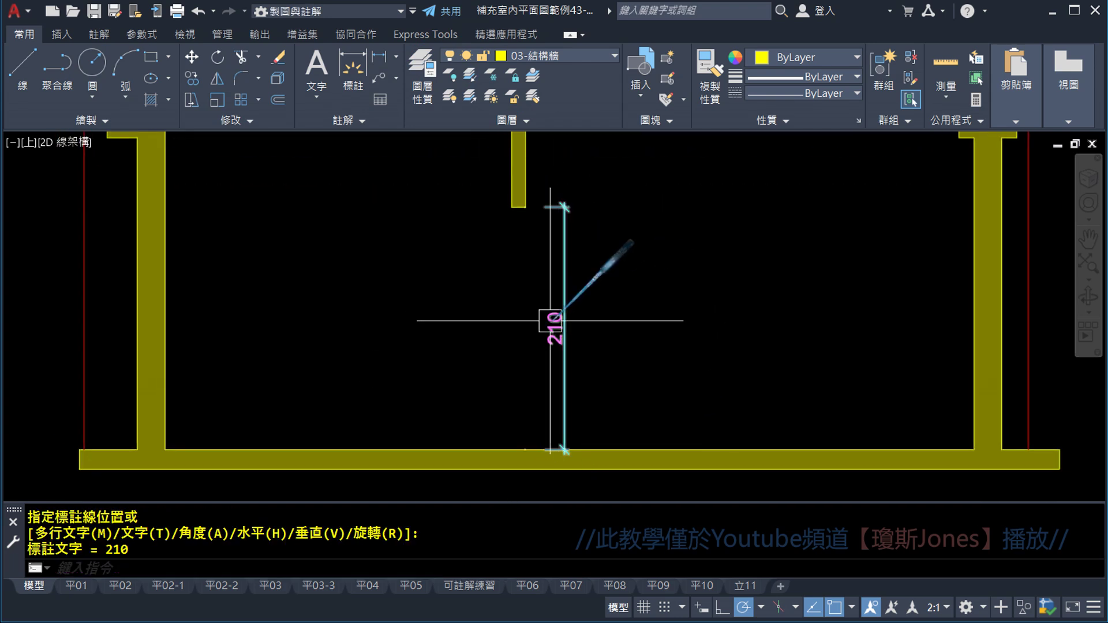
pyautogui.click(600, 294)
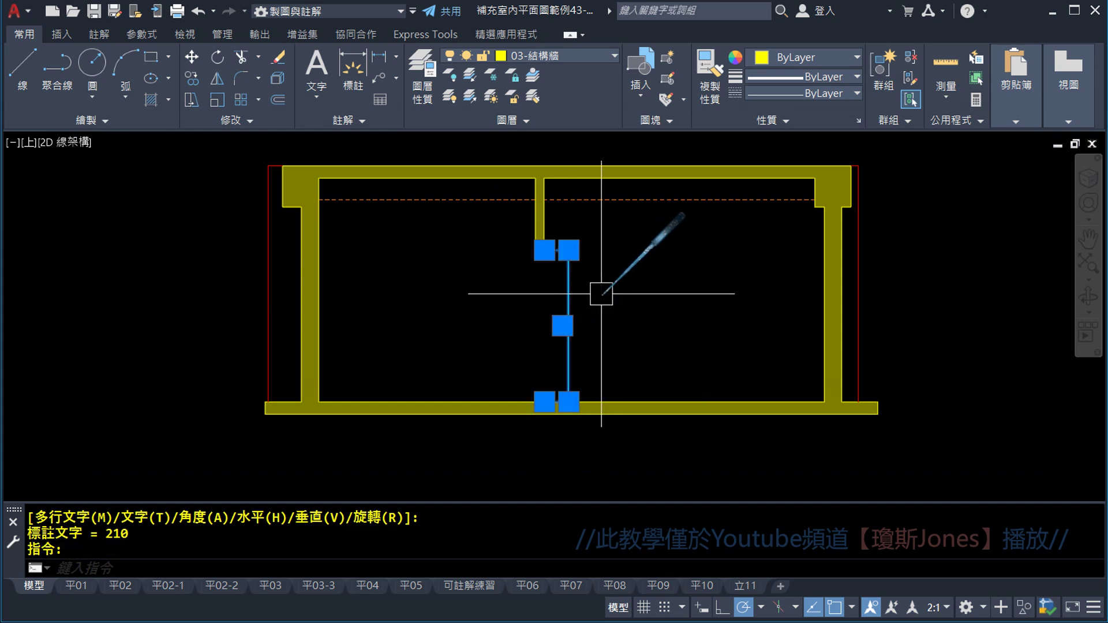
pyautogui.press('Delete')
pyautogui.scroll(-4, 615, 311)
pyautogui.moveTo(606, 248)
pyautogui.mouseDown(button='middle')
pyautogui.moveTo(637, 279)
pyautogui.moveTo(574, 334)
pyautogui.mouseUp(button='middle')
pyautogui.scroll(2, 637, 219)
pyautogui.scroll(3, 569, 176)
pyautogui.scroll(-8, 604, 261)
pyautogui.scroll(2, 574, 346)
pyautogui.scroll(2, 577, 346)
pyautogui.scroll(2, 580, 346)
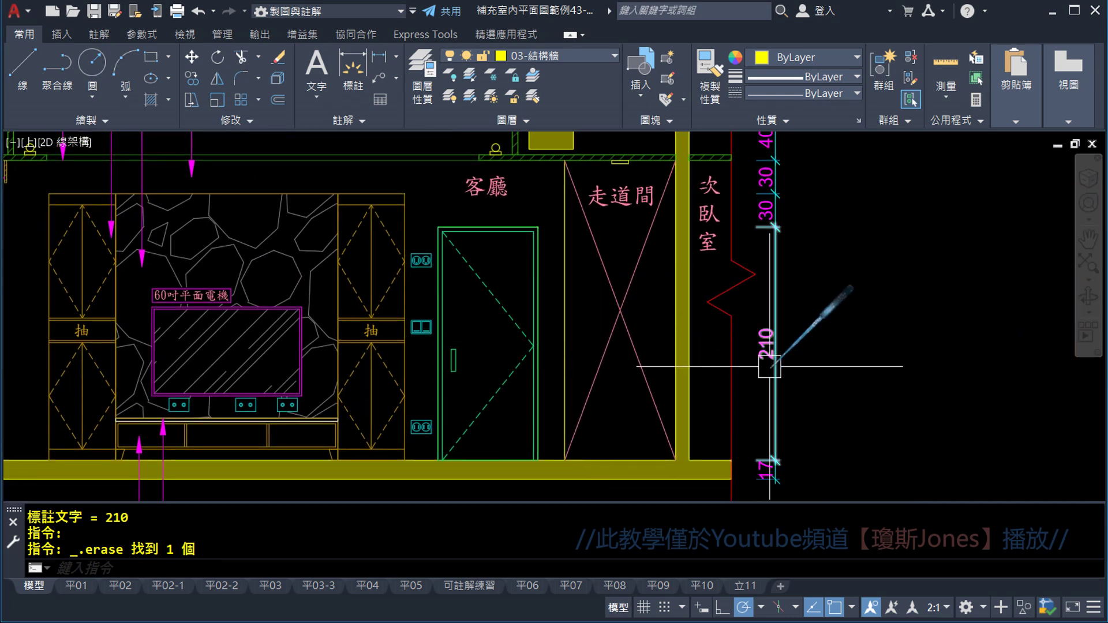
pyautogui.click(775, 335)
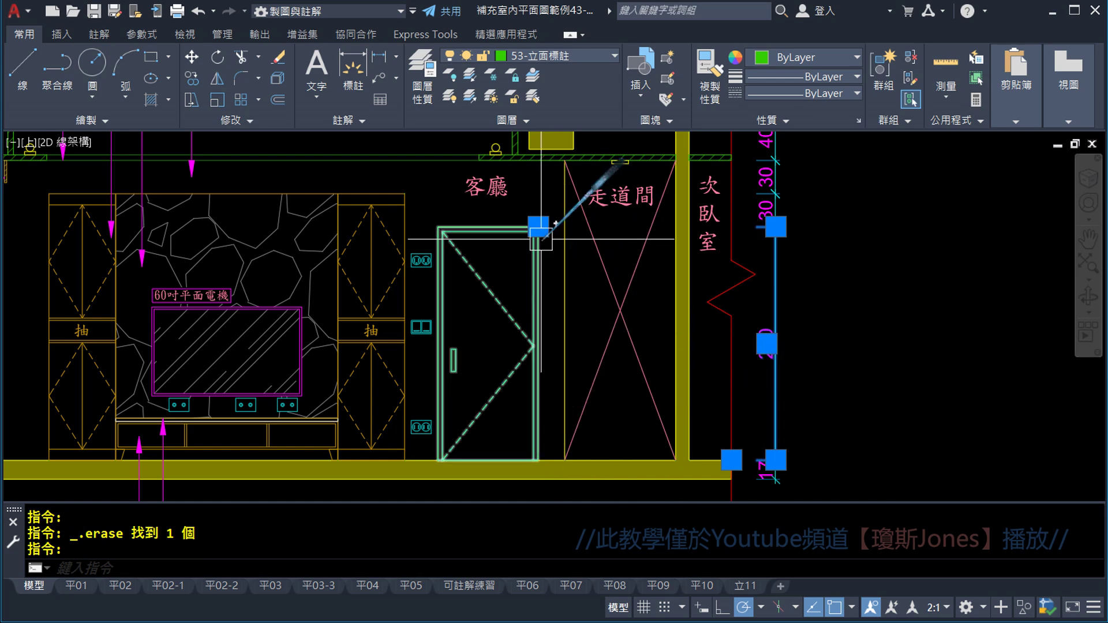
pyautogui.press('Escape')
pyautogui.scroll(-5, 459, 295)
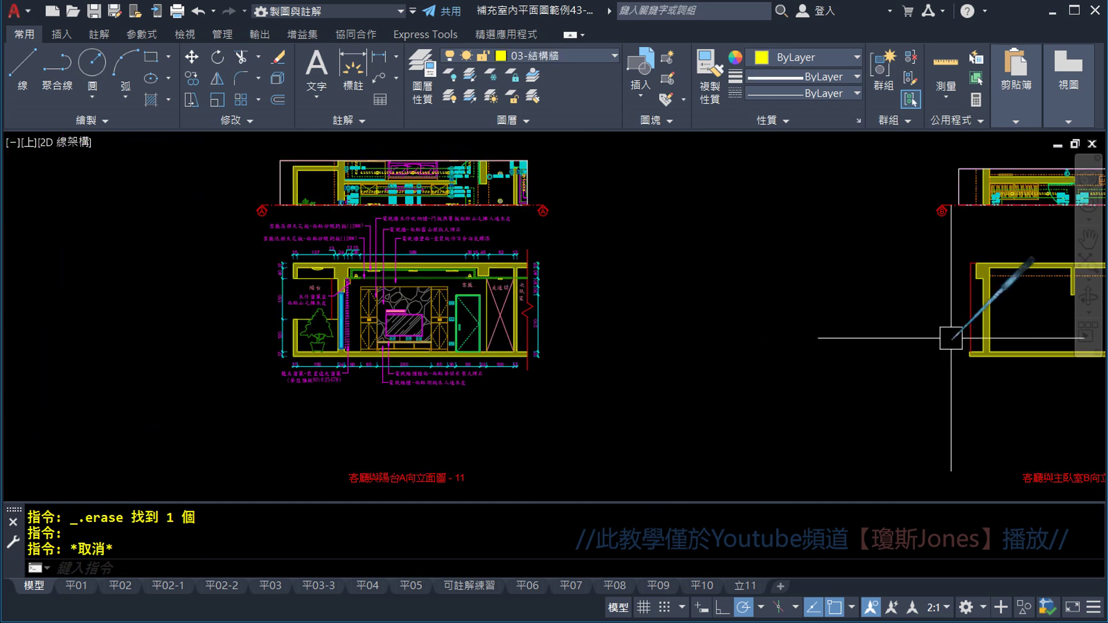
pyautogui.scroll(3, 606, 323)
pyautogui.scroll(2, 756, 326)
pyautogui.scroll(2, 756, 326)
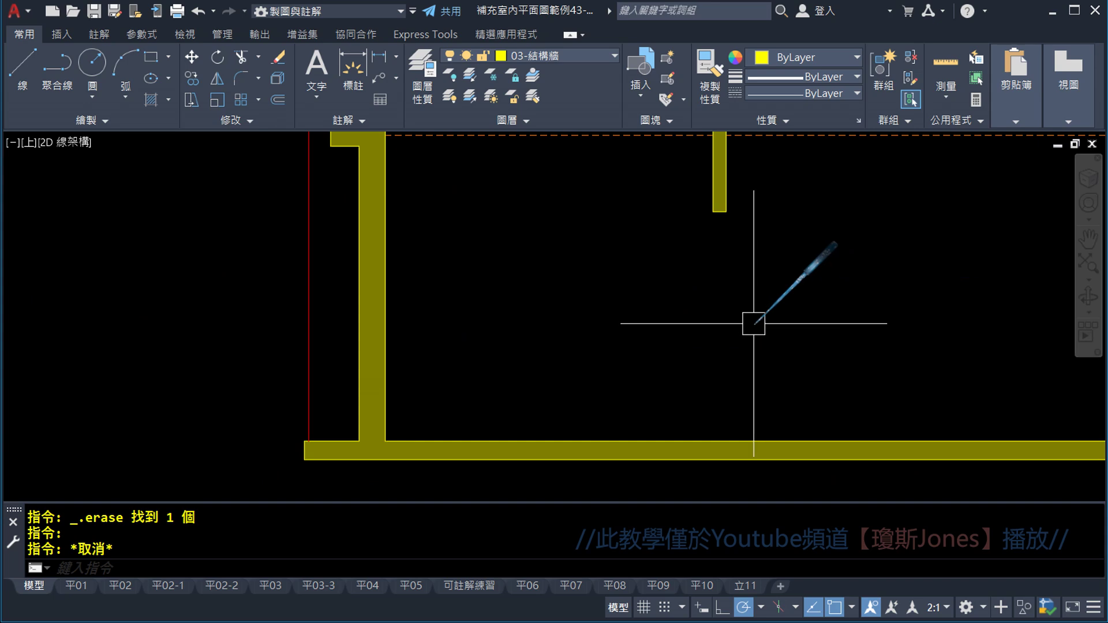
# - Make 04-門線(門元件) the current layer
pyautogui.click(579, 57)
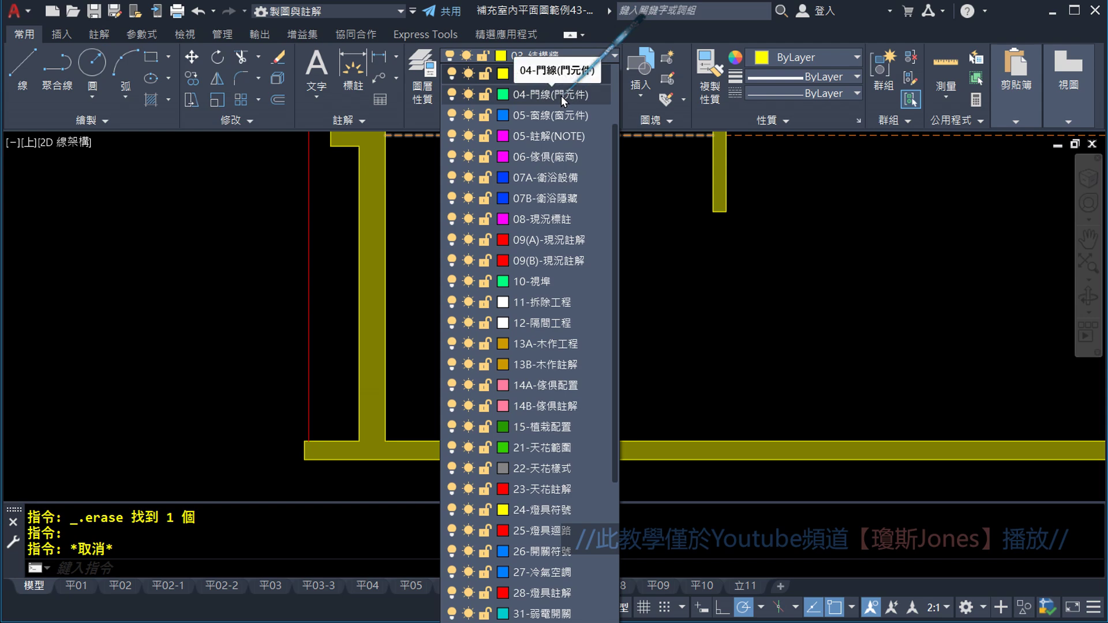
pyautogui.scroll(5, 611, 139)
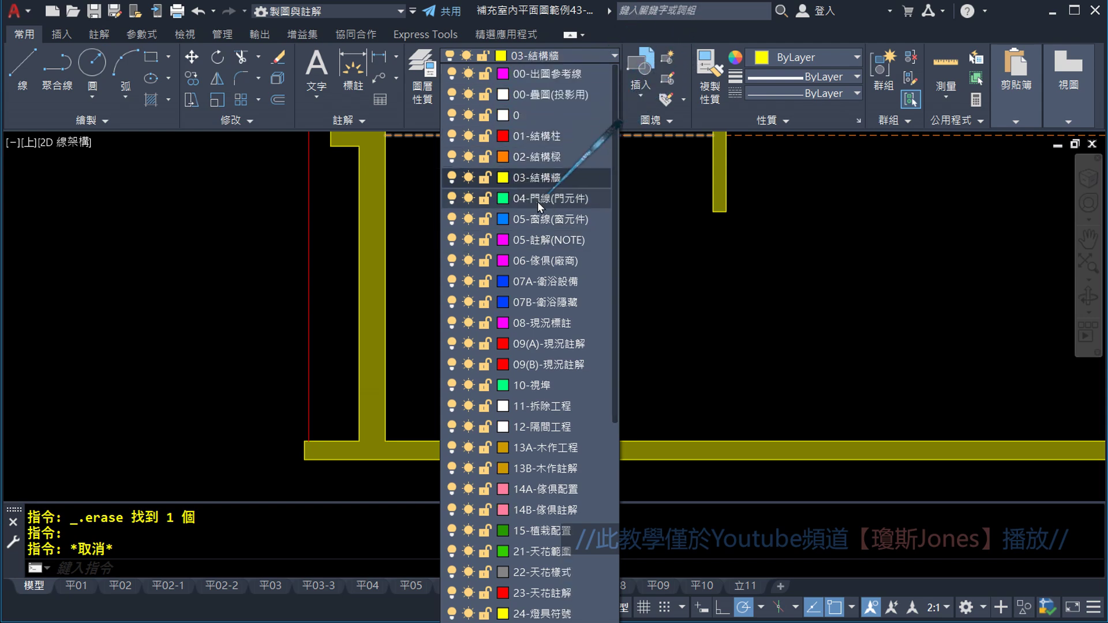
pyautogui.click(562, 198)
pyautogui.moveTo(778, 286); pyautogui.dragTo(664, 307, button='middle')
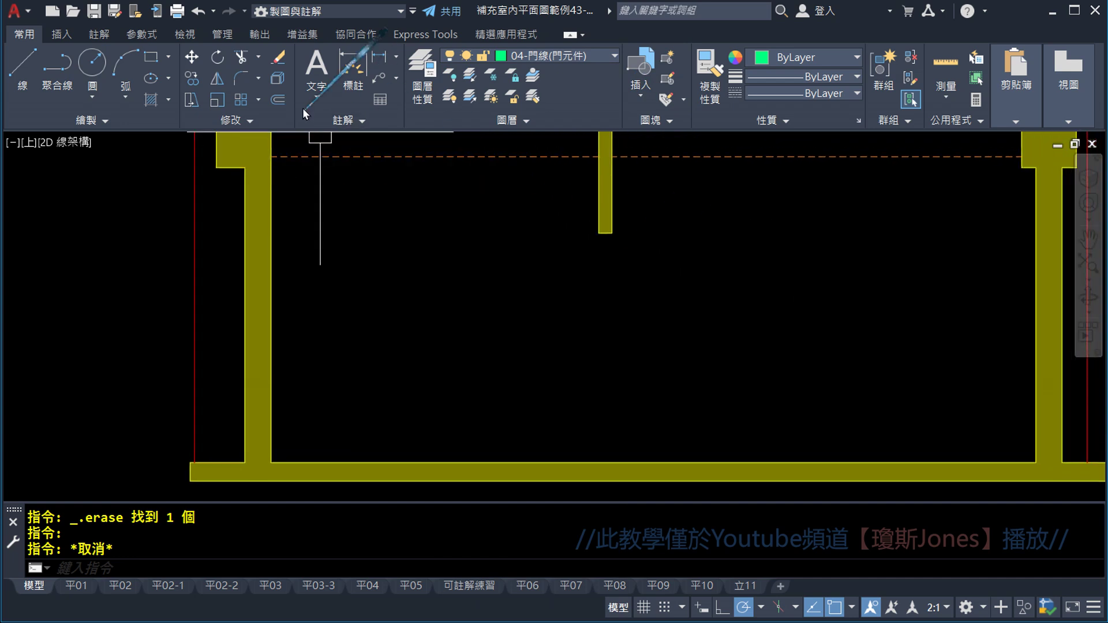
# - Start a rectangle with its first corner on the floor below the partition stub
pyautogui.click(169, 57)
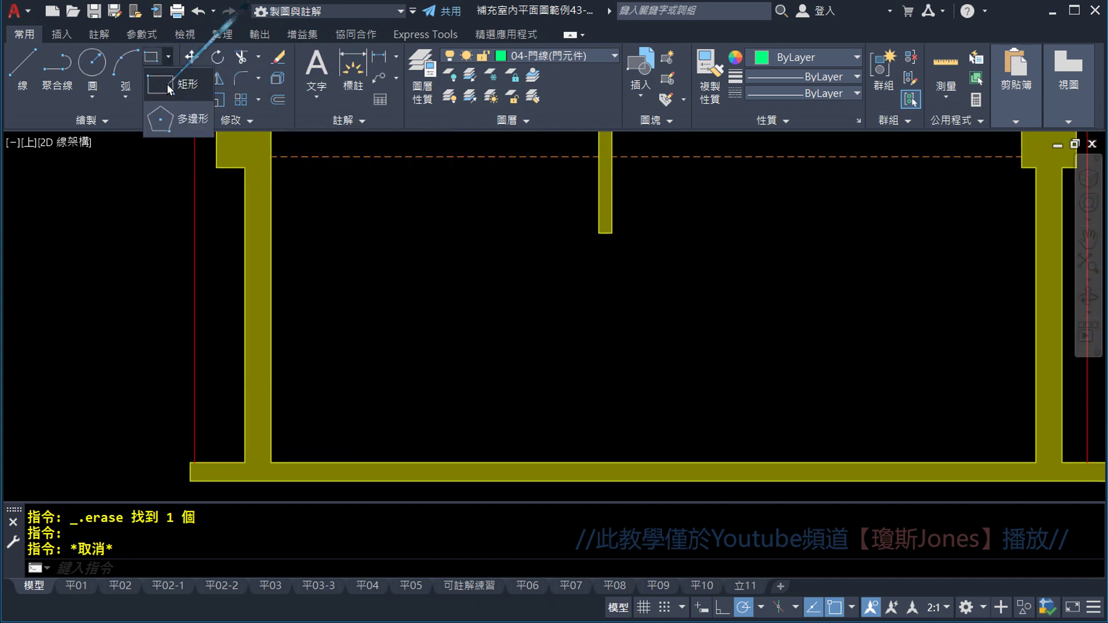
pyautogui.click(167, 84)
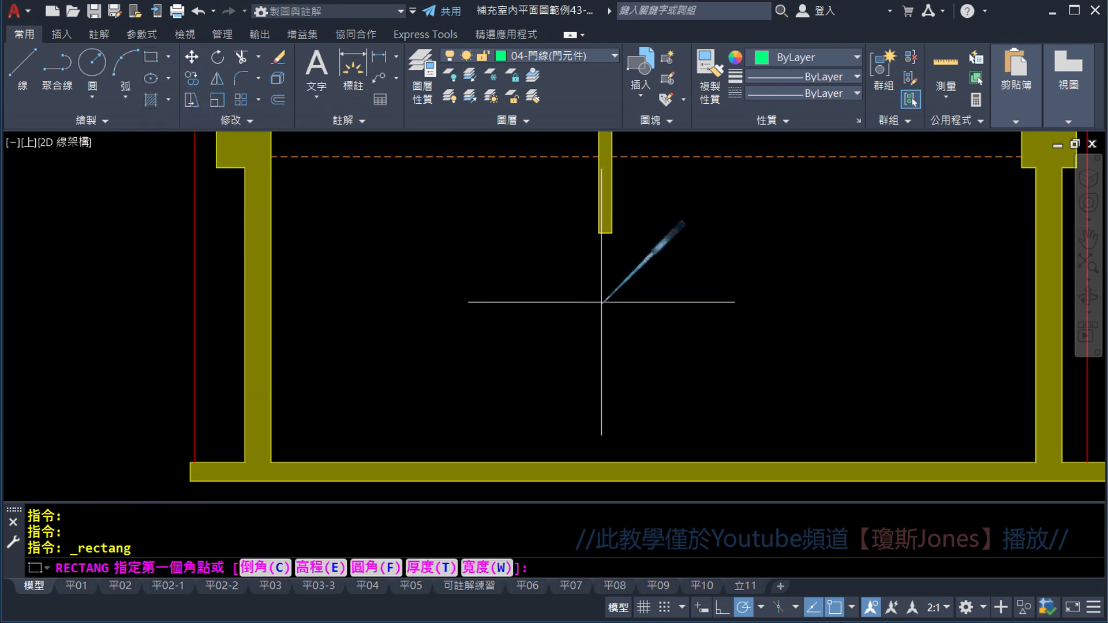
pyautogui.moveTo(621, 292); pyautogui.dragTo(604, 270, button='middle')
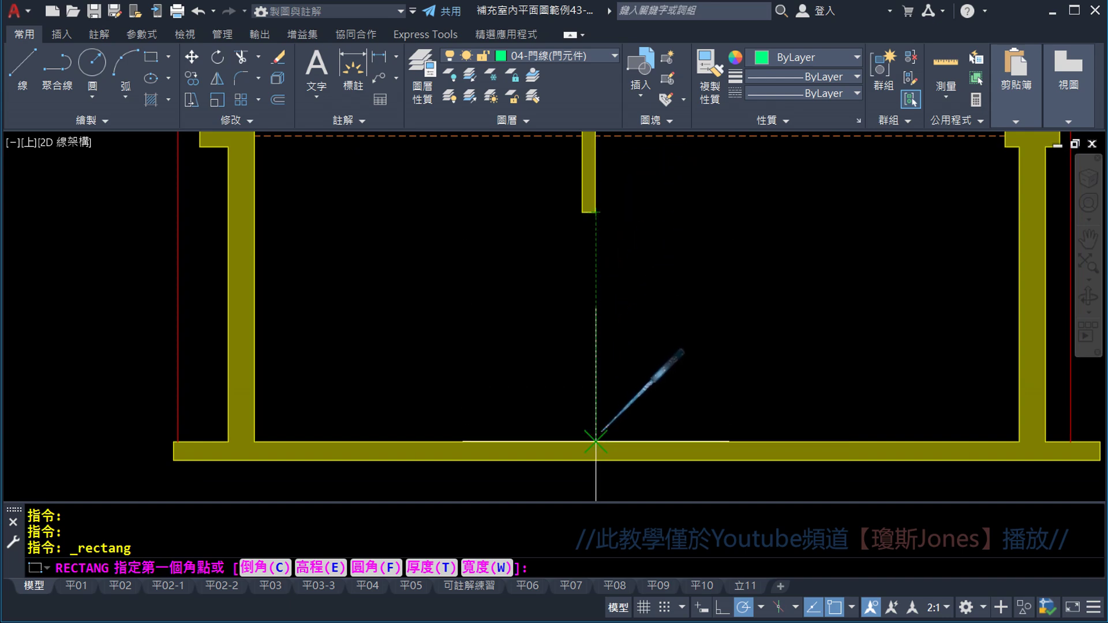
pyautogui.click(595, 442)
# - Expand the Draw panel and centre the view on the door and 走道間 area
pyautogui.scroll(2, 573, 264)
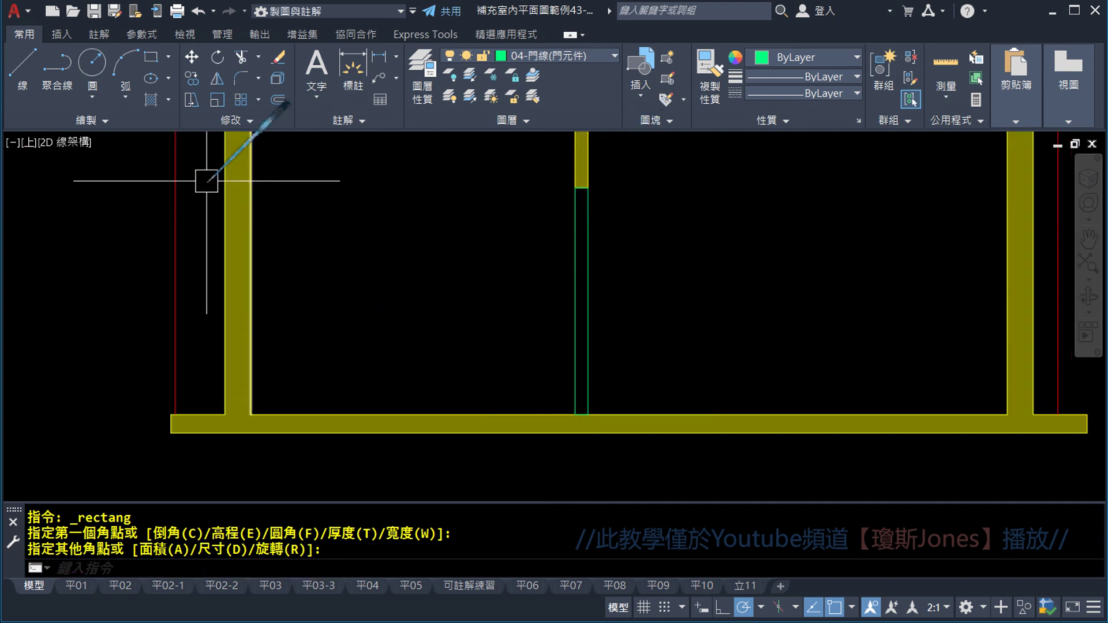
pyautogui.click(81, 121)
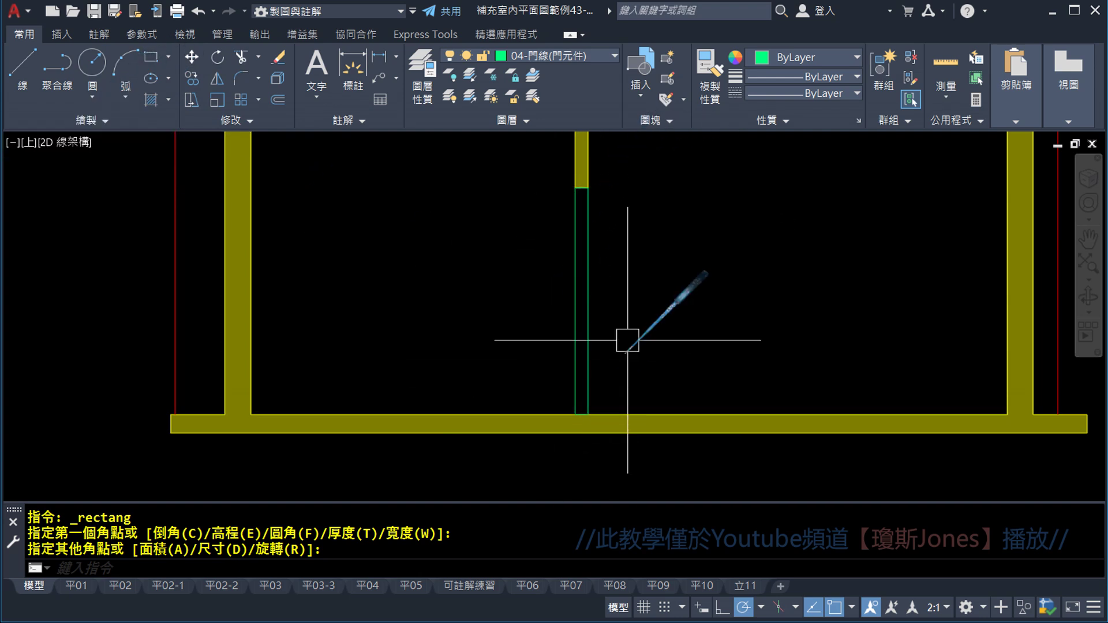
pyautogui.scroll(-1, 609, 225)
pyautogui.scroll(1, 634, 248)
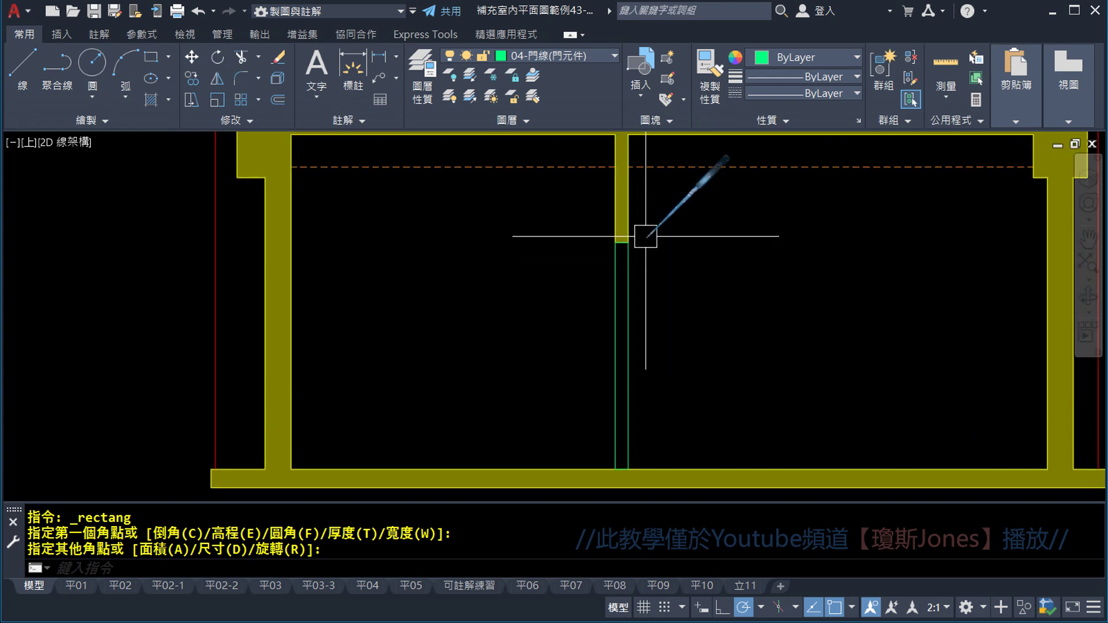
pyautogui.scroll(3, 636, 252)
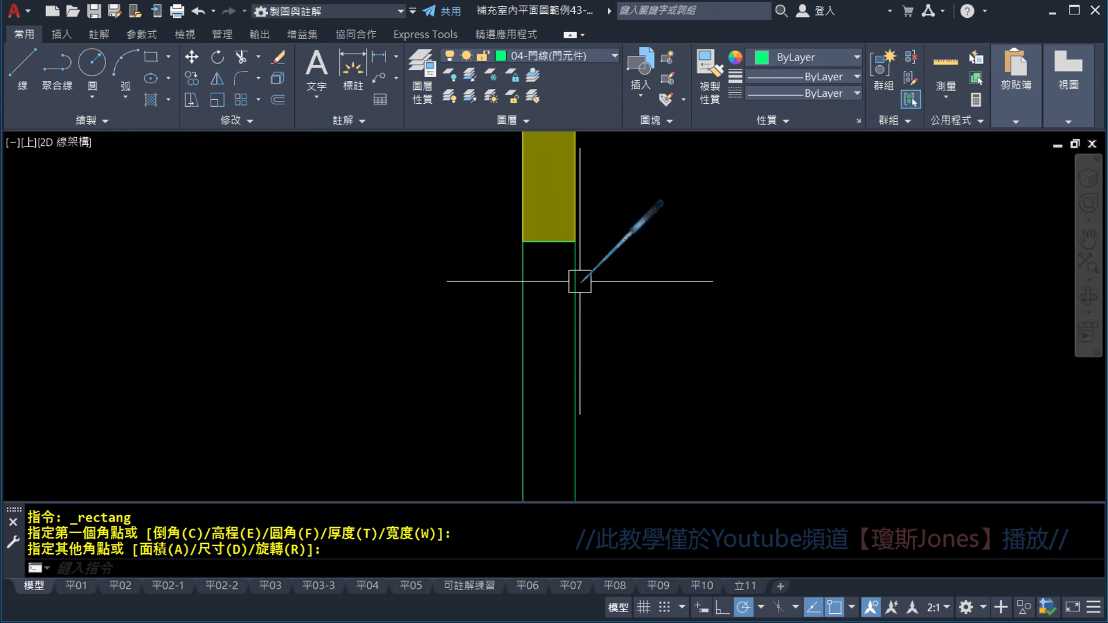
pyautogui.scroll(-3, 583, 272)
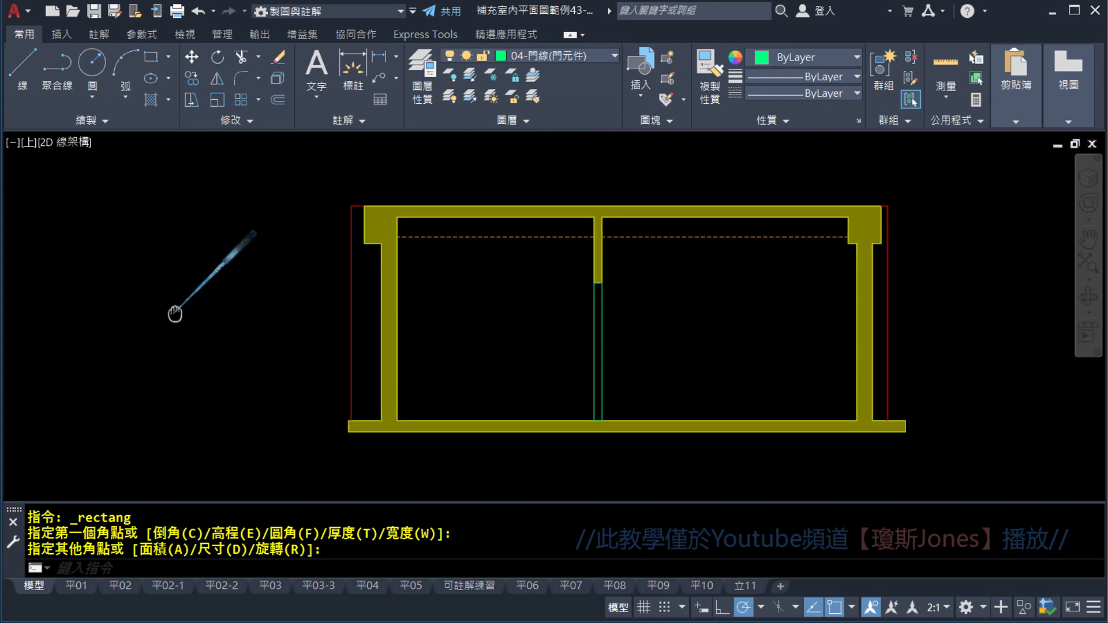
pyautogui.moveTo(173, 314); pyautogui.dragTo(650, 324, button='middle')
pyautogui.moveTo(145, 346); pyautogui.dragTo(602, 347, button='middle')
pyautogui.moveTo(248, 323); pyautogui.dragTo(346, 324, button='middle')
# - Draw a horizontal ray from the elevation's door-frame corner
pyautogui.scroll(2, 323, 260)
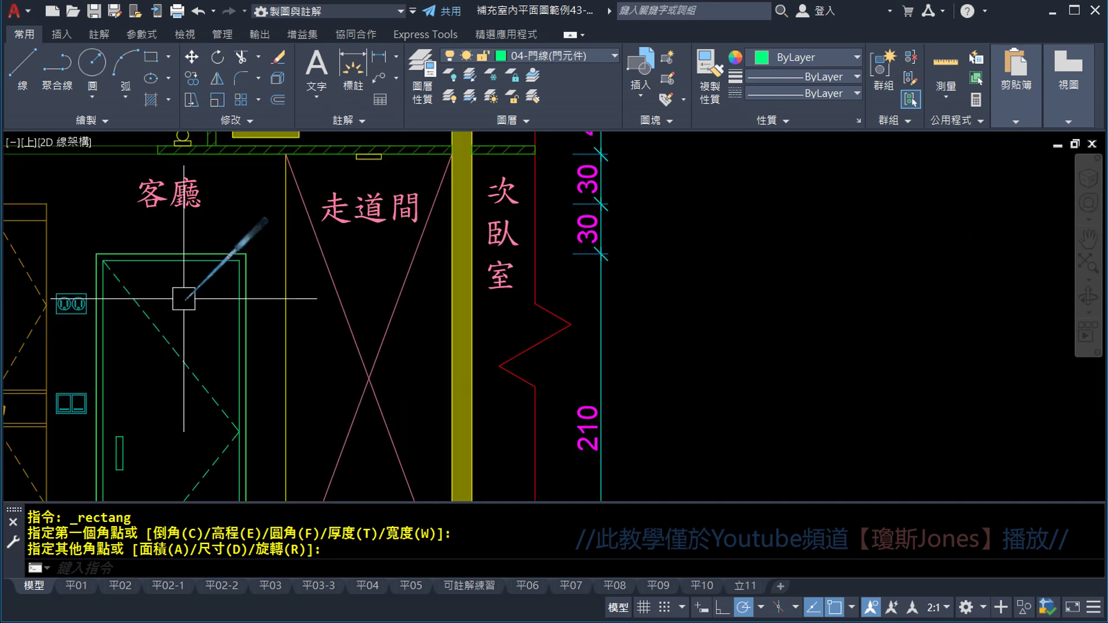
pyautogui.scroll(2, 317, 271)
pyautogui.scroll(1, 335, 228)
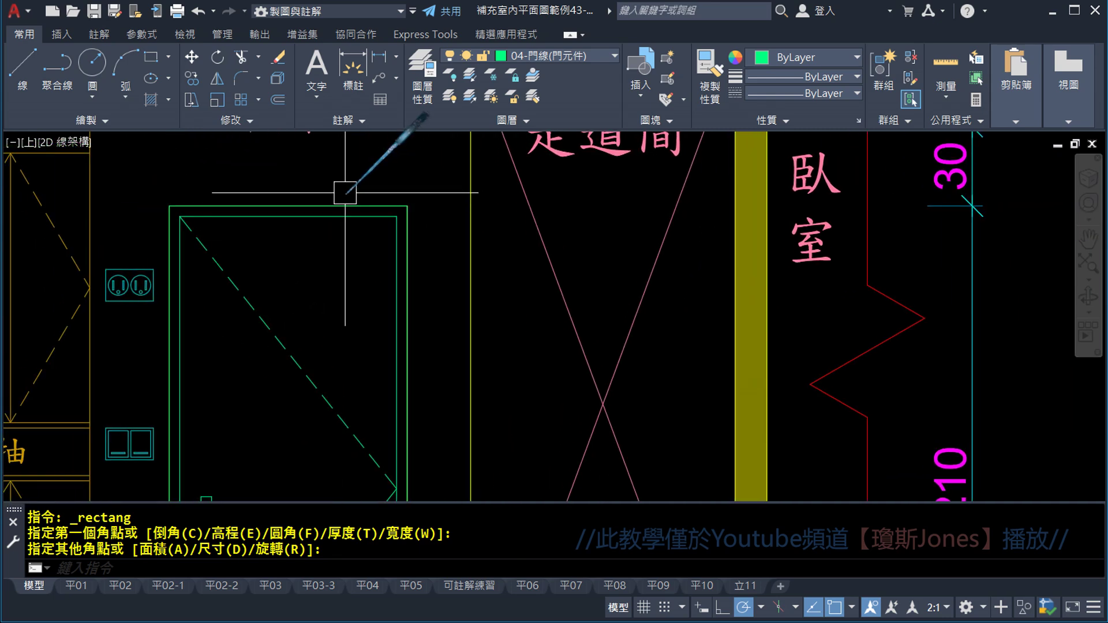
pyautogui.click(116, 121)
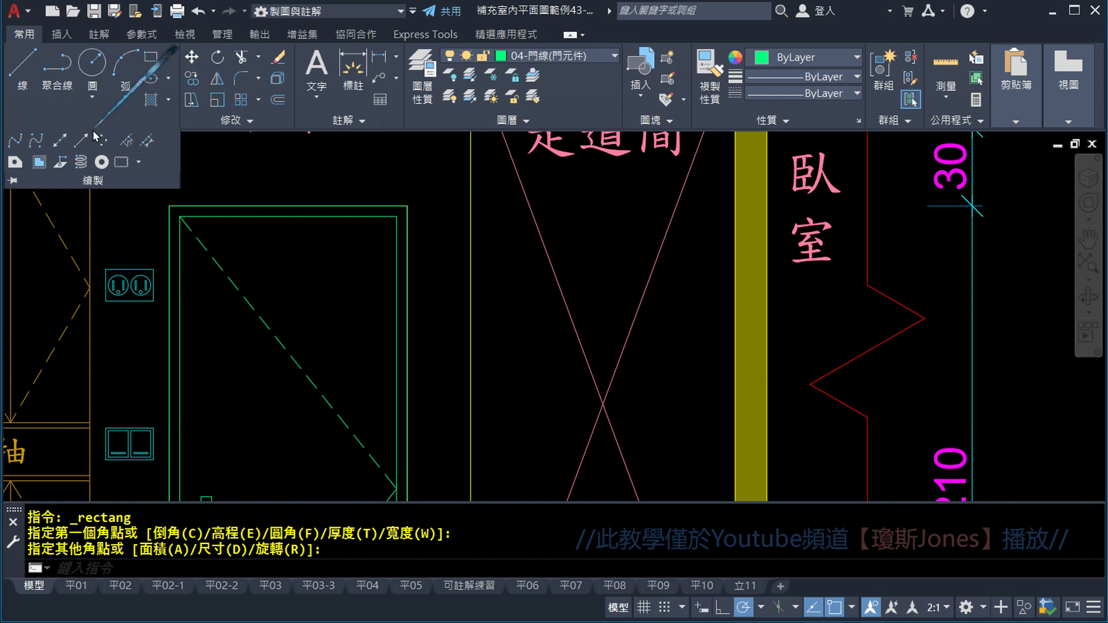
pyautogui.click(83, 148)
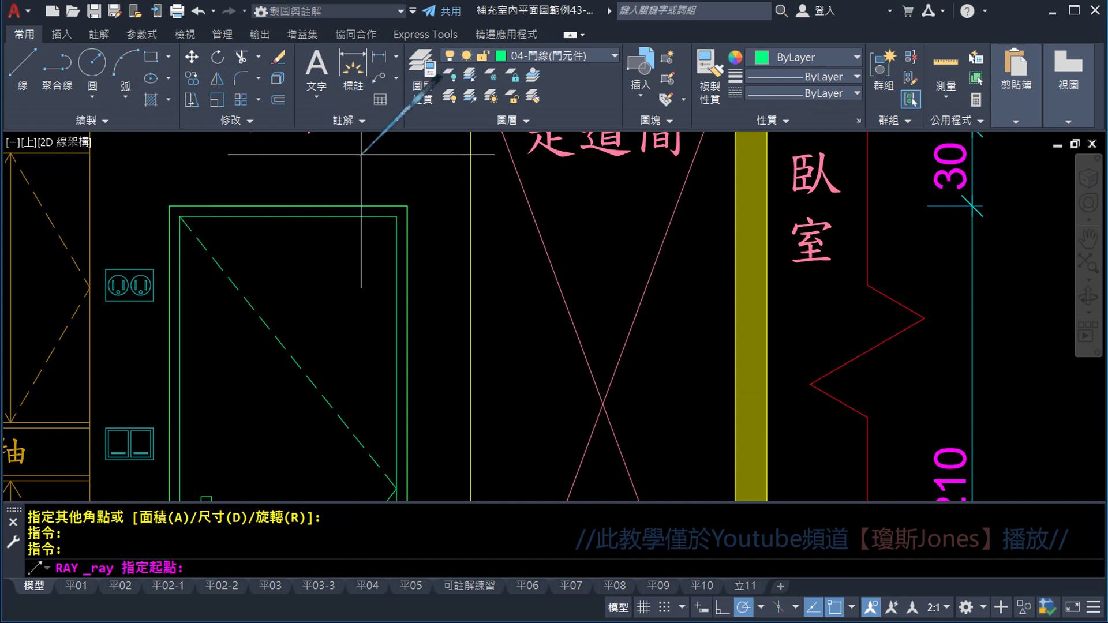
pyautogui.scroll(2, 441, 190)
pyautogui.scroll(1, 487, 261)
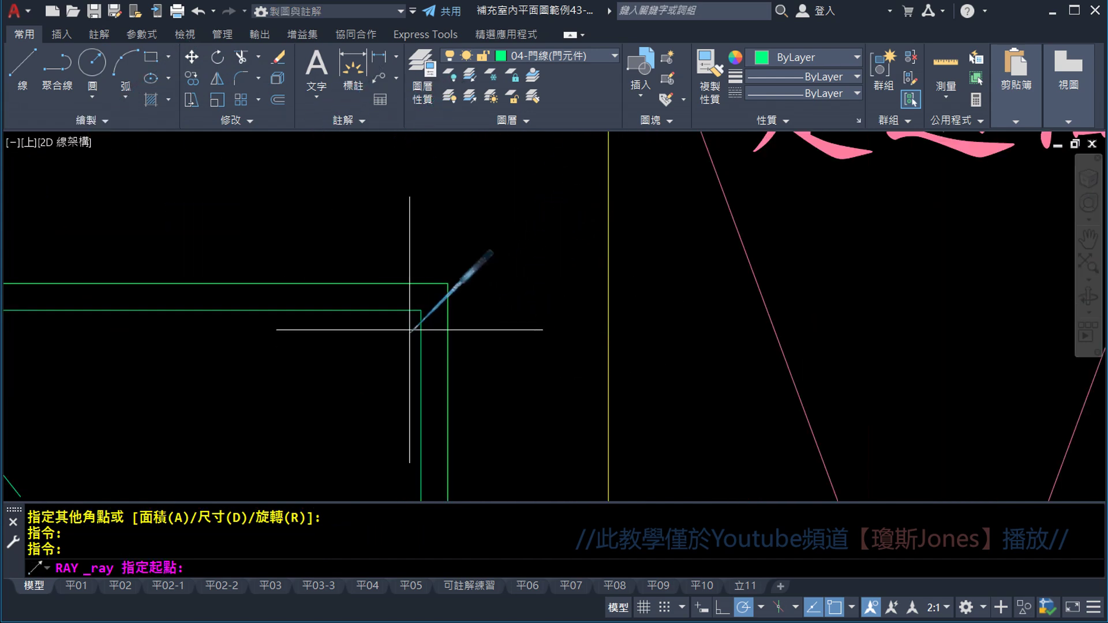
pyautogui.click(421, 310)
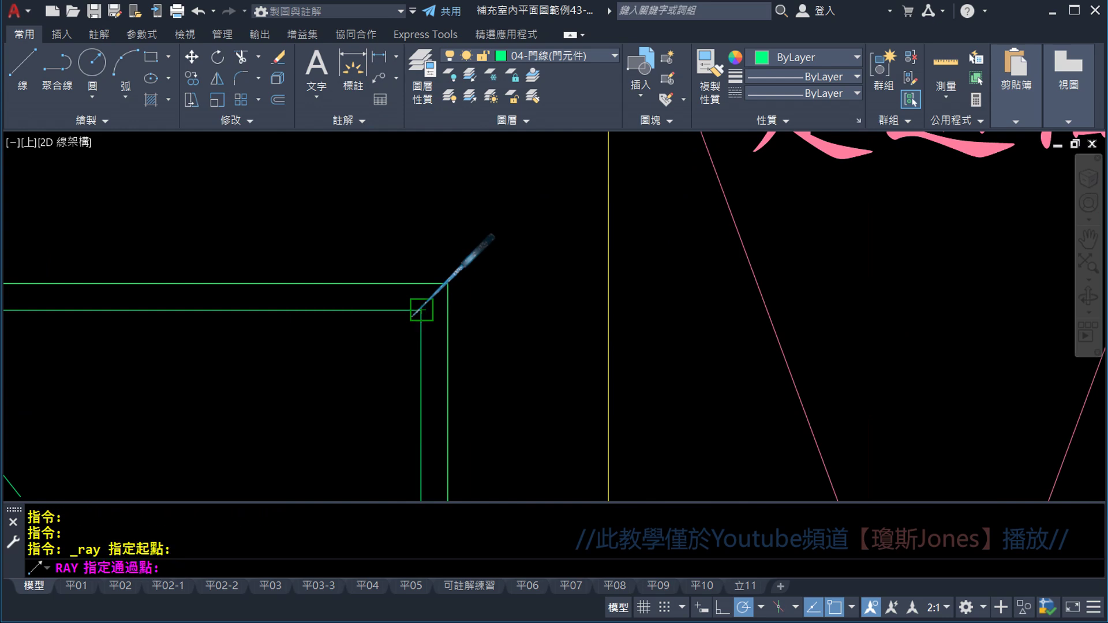
pyautogui.click(573, 310)
pyautogui.press('Escape')
# - Zoom out and pan over to the floor plan's wall column
pyautogui.scroll(-3, 490, 277)
pyautogui.scroll(-2, 485, 259)
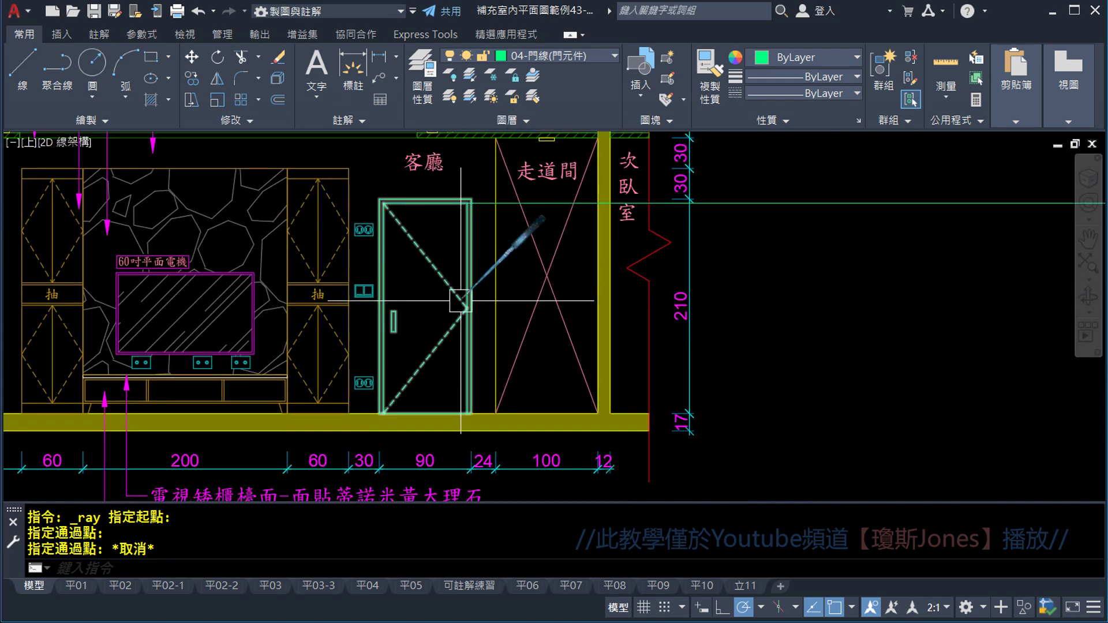
pyautogui.scroll(5, 459, 413)
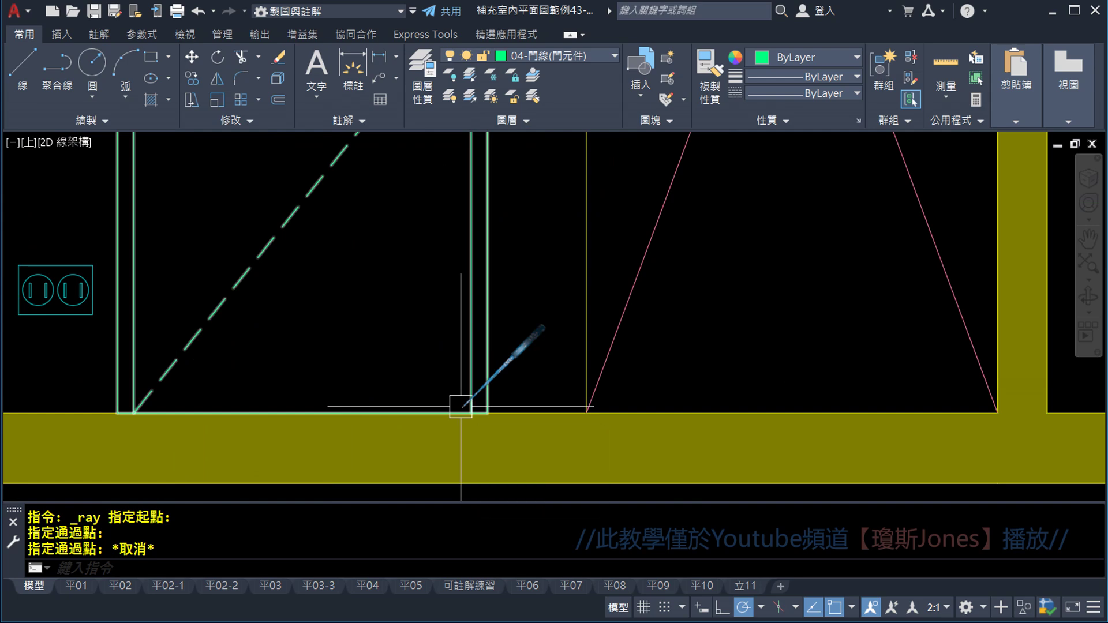
pyautogui.scroll(-5, 351, 403)
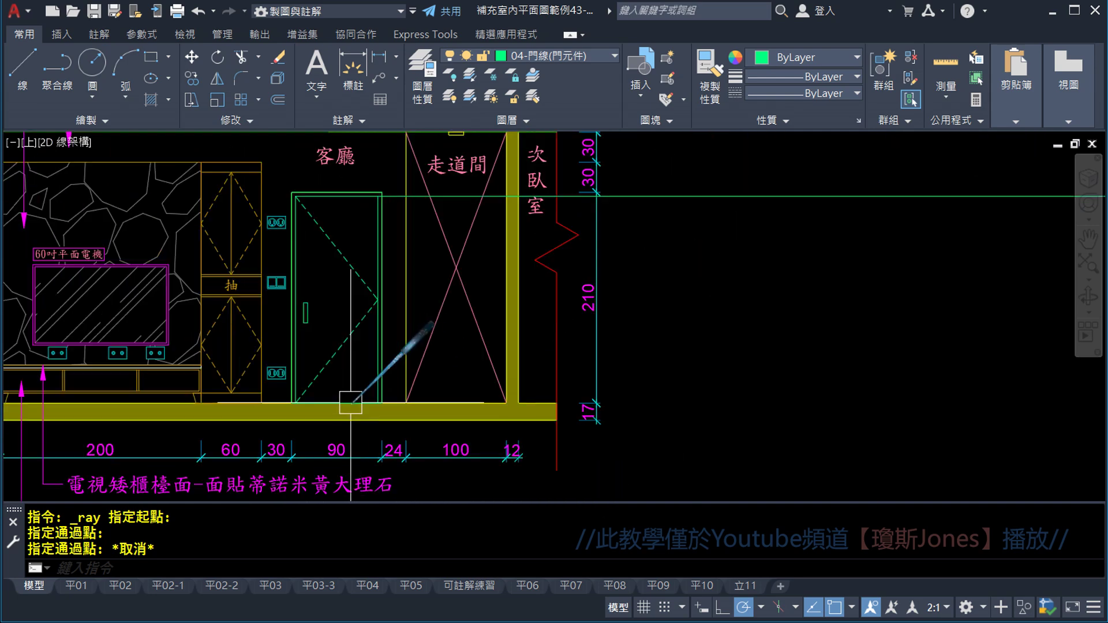
pyautogui.scroll(-3, 350, 403)
pyautogui.moveTo(858, 371)
pyautogui.mouseDown(button='middle')
pyautogui.moveTo(240, 376)
pyautogui.moveTo(443, 371)
pyautogui.mouseUp(button='middle')
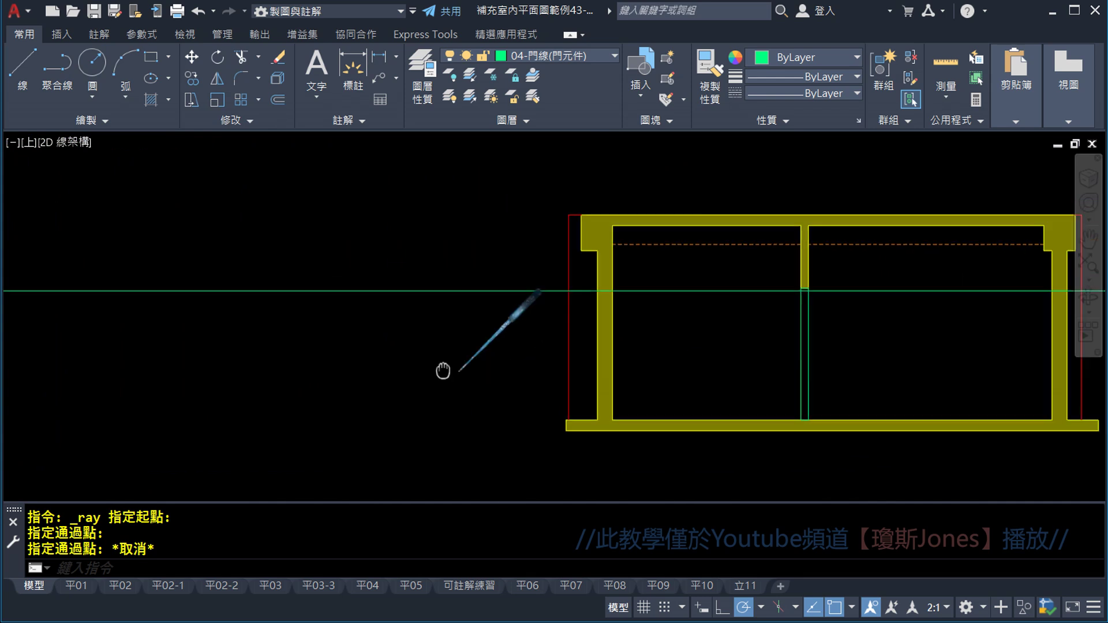
pyautogui.scroll(-1, 442, 370)
pyautogui.scroll(5, 663, 306)
pyautogui.scroll(3, 626, 277)
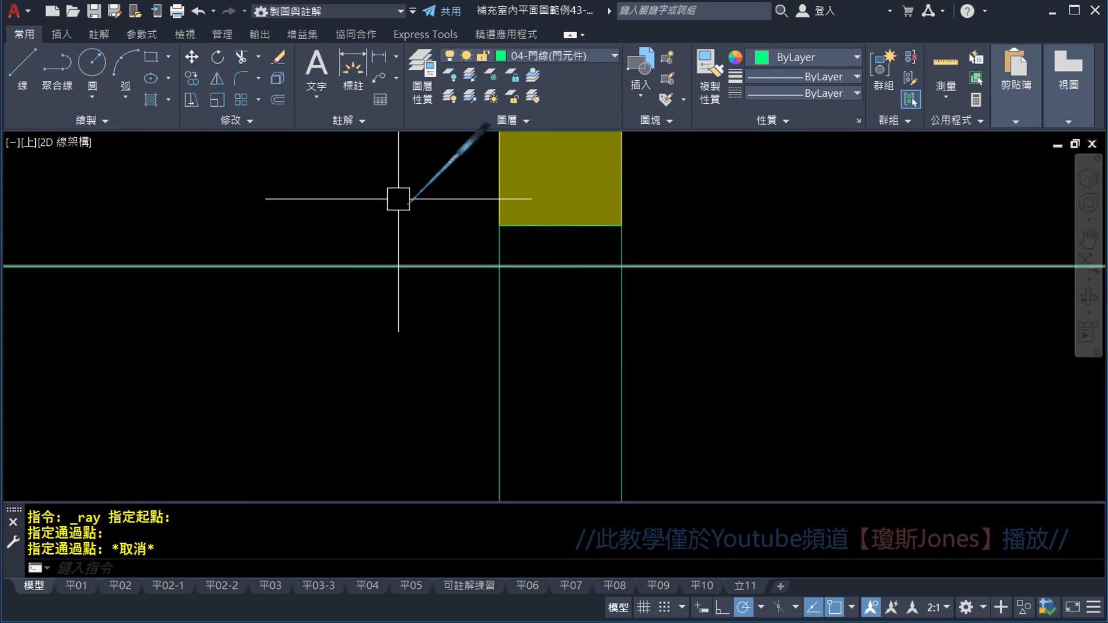
# - Switch the Trim command to Standard mode
pyautogui.click(258, 56)
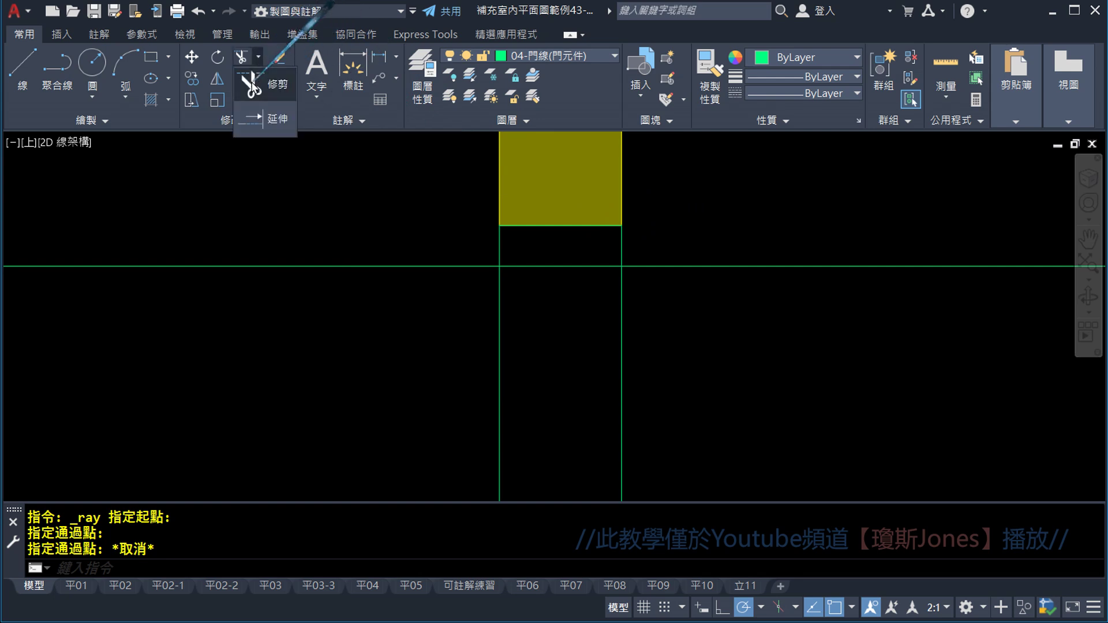
pyautogui.click(252, 84)
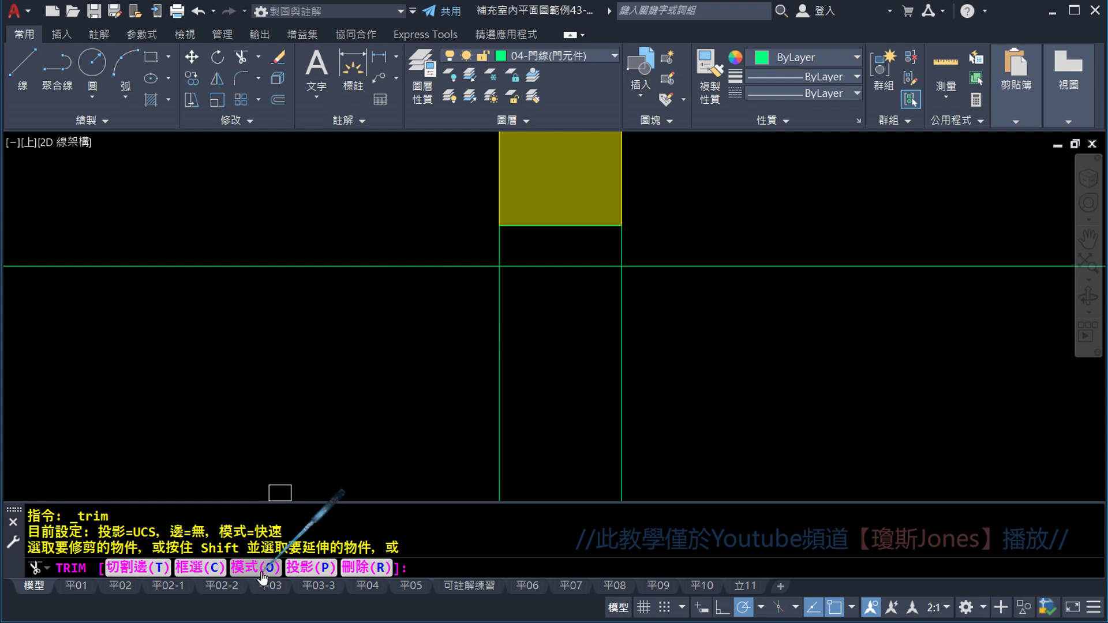
pyautogui.write('o')
pyautogui.press('Return')
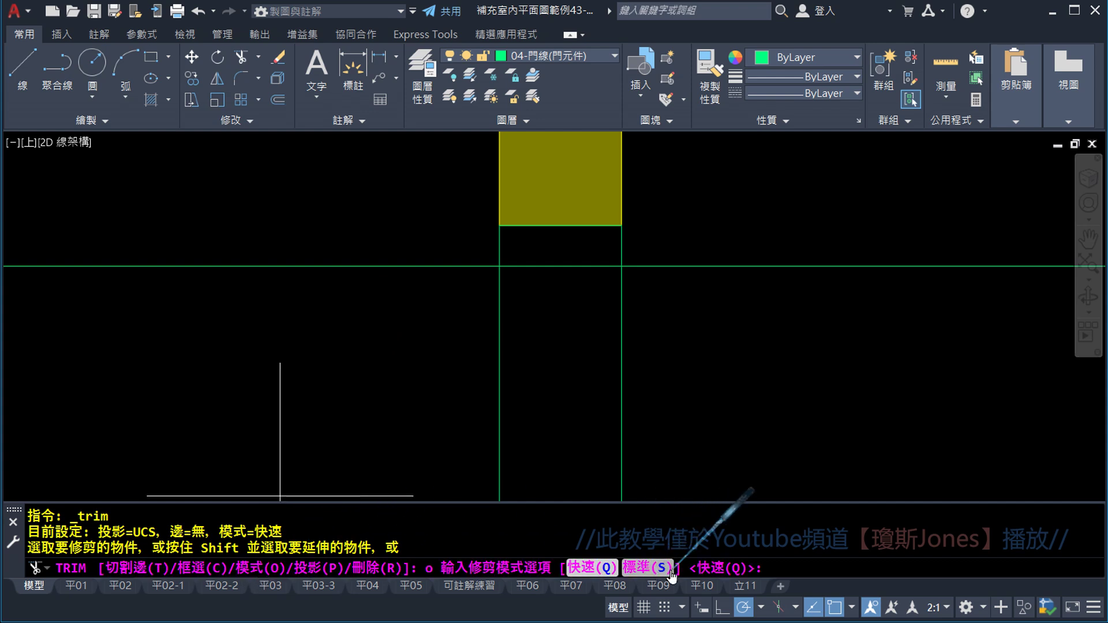
pyautogui.write('s')
pyautogui.press('Return')
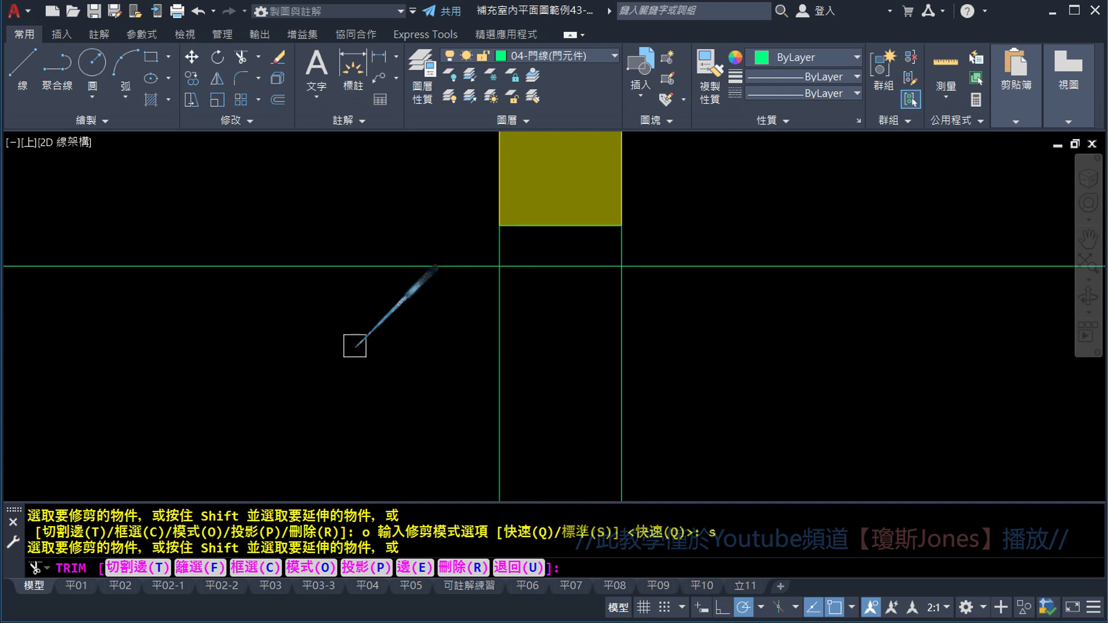
pyautogui.press('Return')
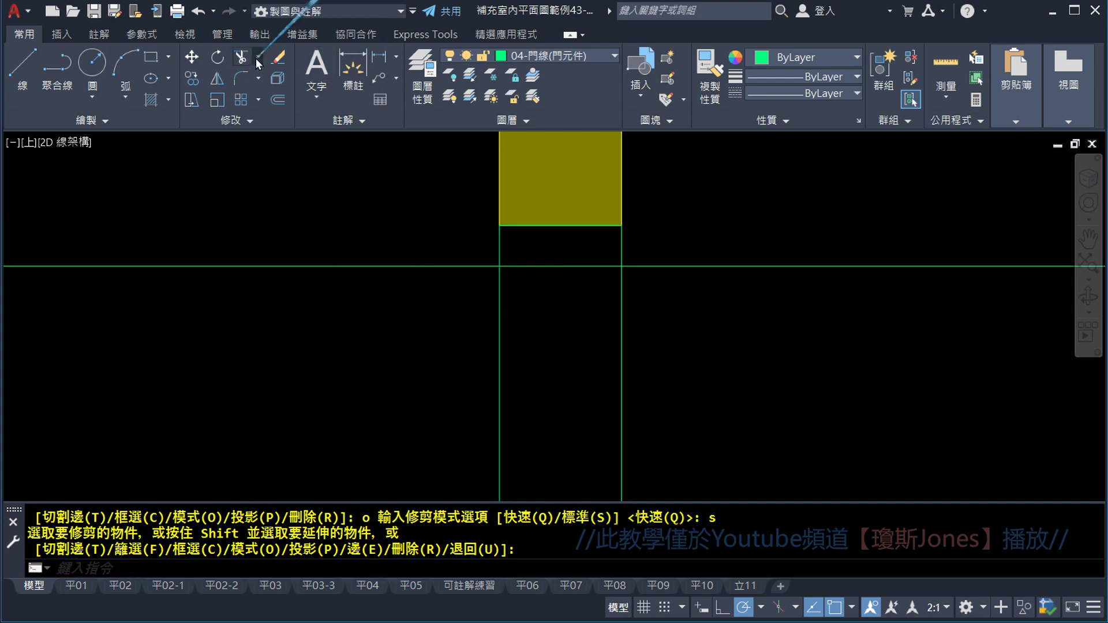
# - Trim the ray on both sides of the wall column used as cutting edge
pyautogui.click(257, 57)
pyautogui.click(262, 81)
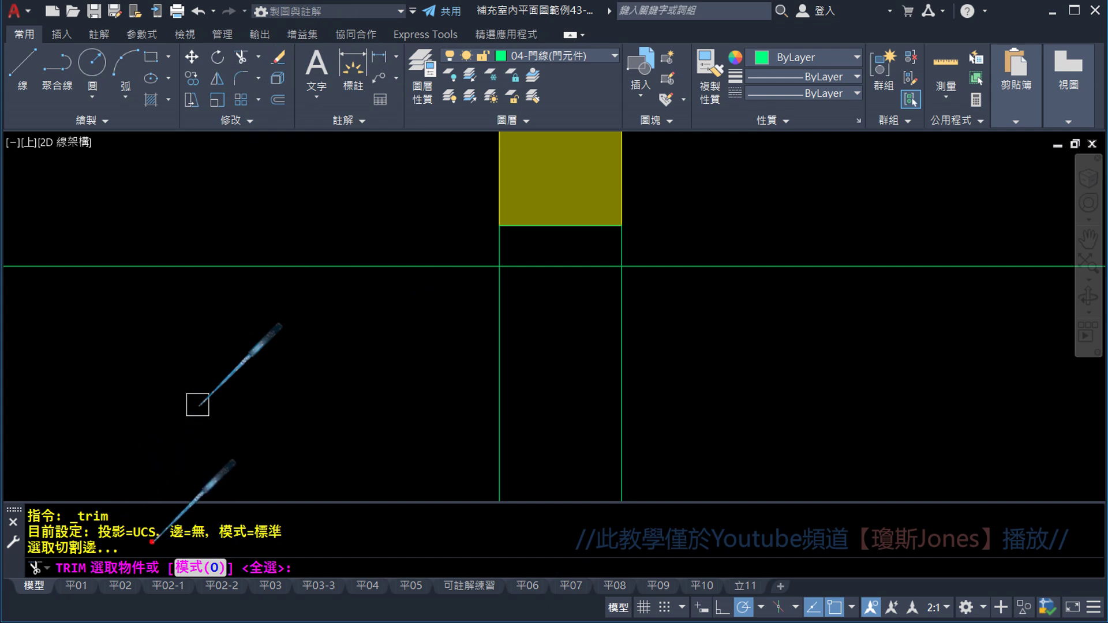
pyautogui.moveTo(207, 506); pyautogui.dragTo(300, 547)
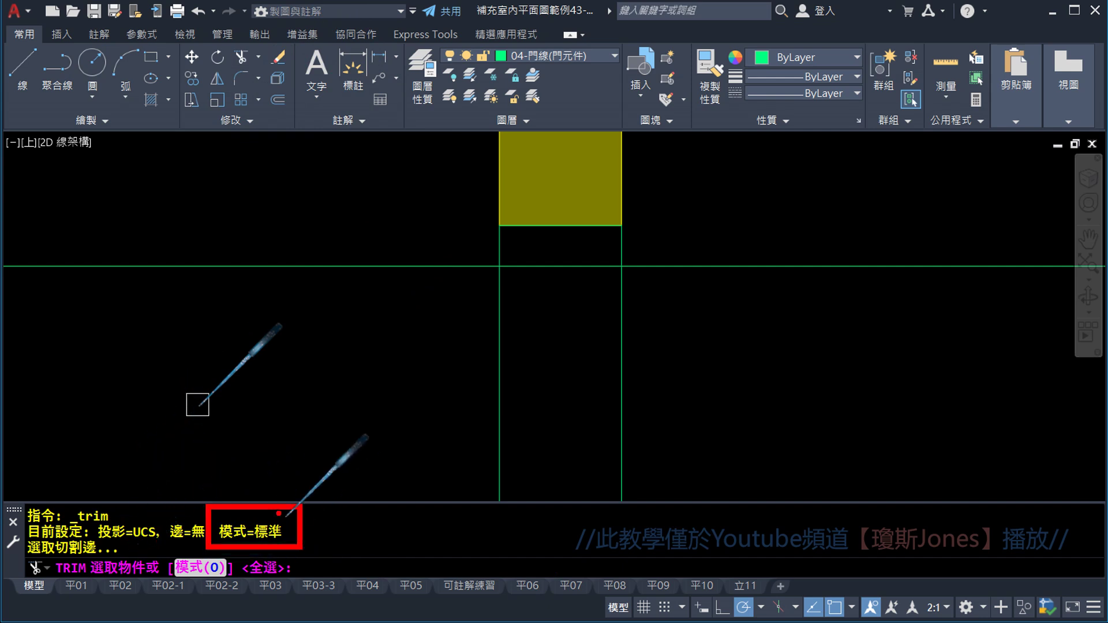
pyautogui.moveTo(108, 545)
pyautogui.mouseDown()
pyautogui.moveTo(23, 566)
pyautogui.moveTo(131, 551)
pyautogui.mouseUp()
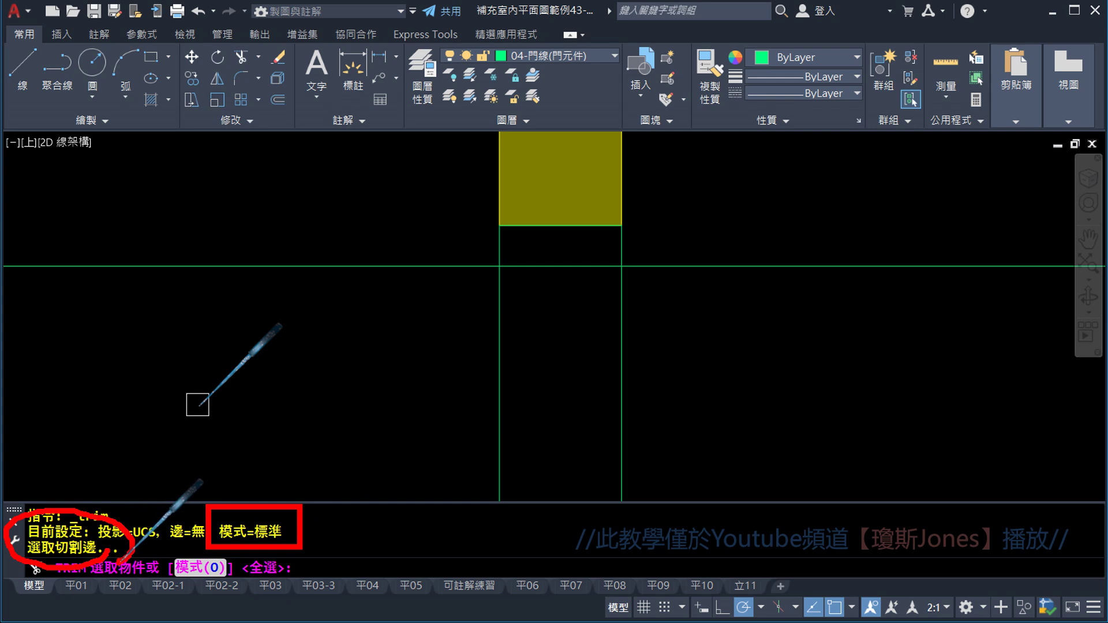
pyautogui.click(500, 308)
pyautogui.press('Return')
pyautogui.click(404, 267)
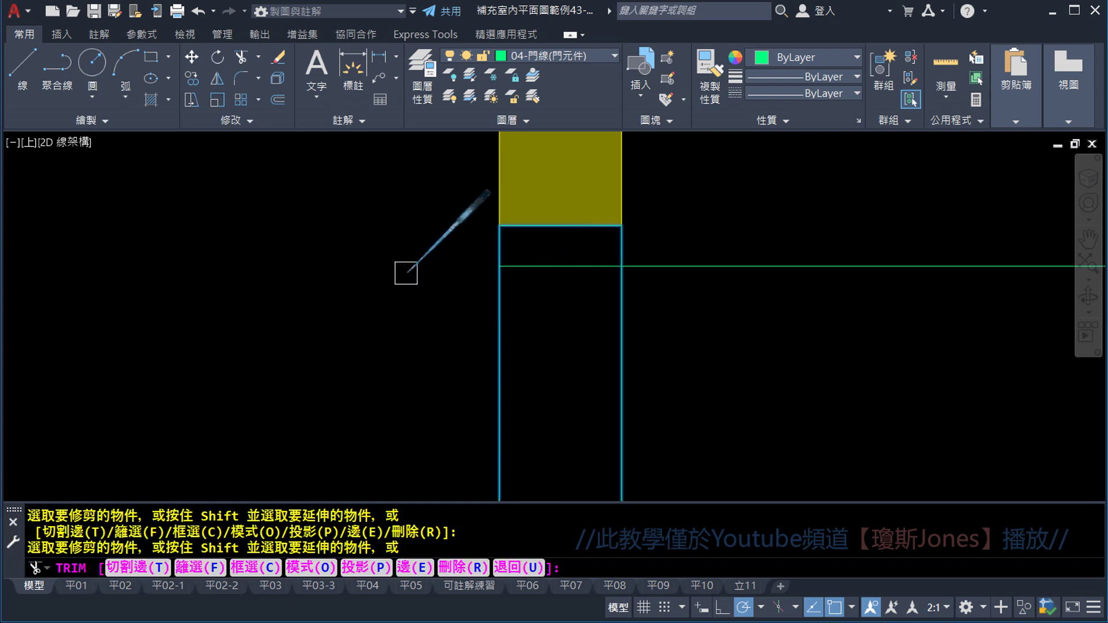
pyautogui.click(715, 269)
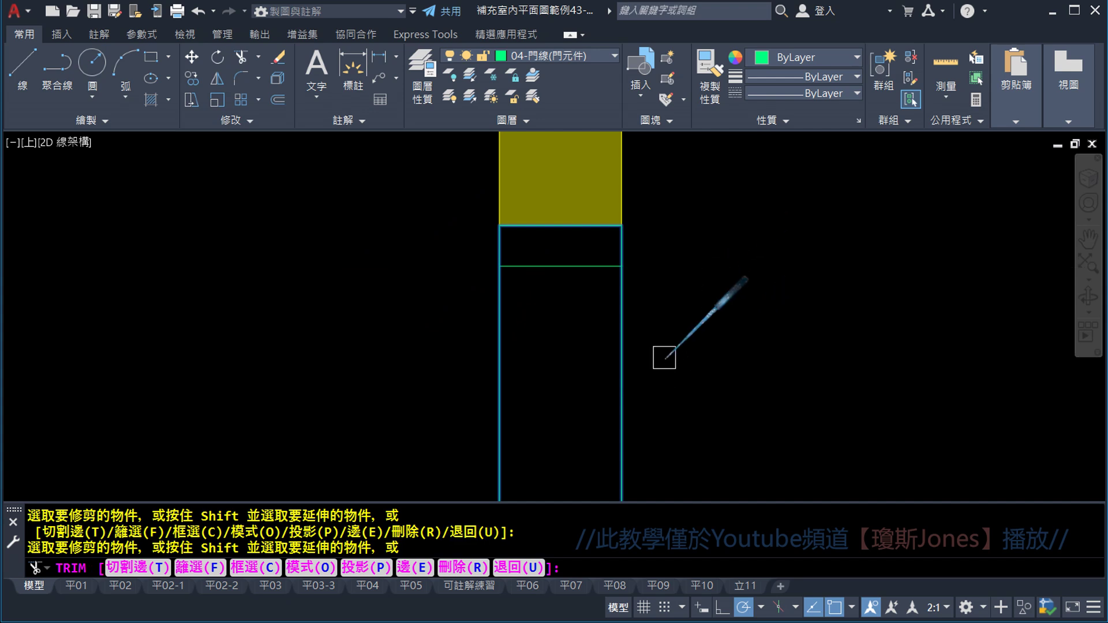
pyautogui.press('Return')
# - Zoom out and back in to check the remaining door-head line
pyautogui.scroll(-2, 677, 257)
pyautogui.scroll(-5, 676, 258)
pyautogui.scroll(-3, 680, 260)
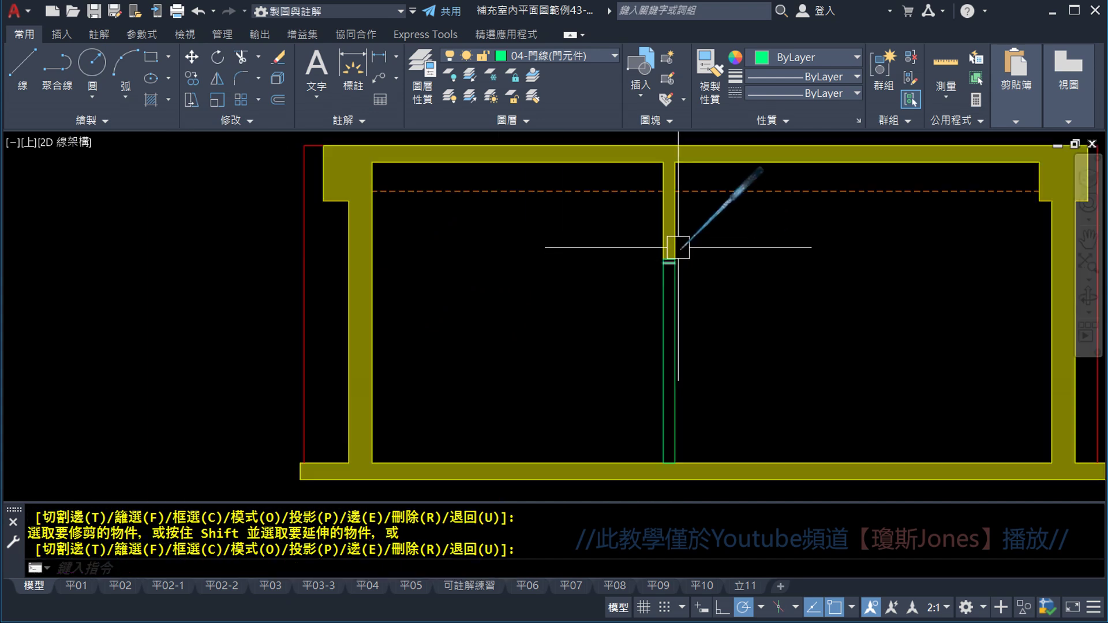
pyautogui.scroll(4, 684, 272)
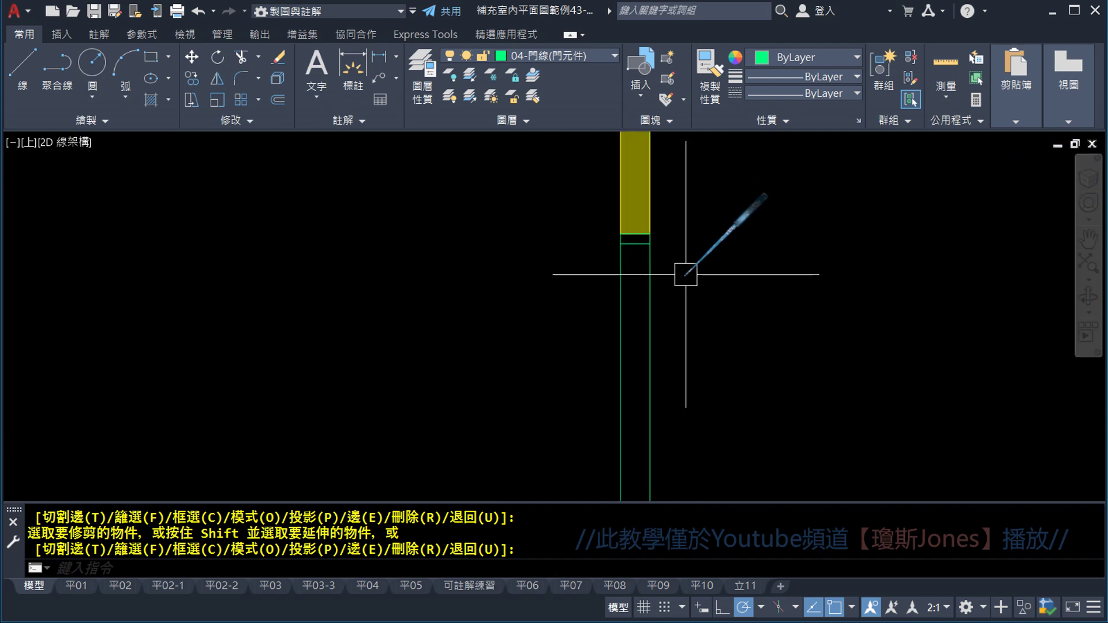
pyautogui.scroll(6, 570, 264)
pyautogui.scroll(1, 536, 267)
pyautogui.scroll(-1, 551, 334)
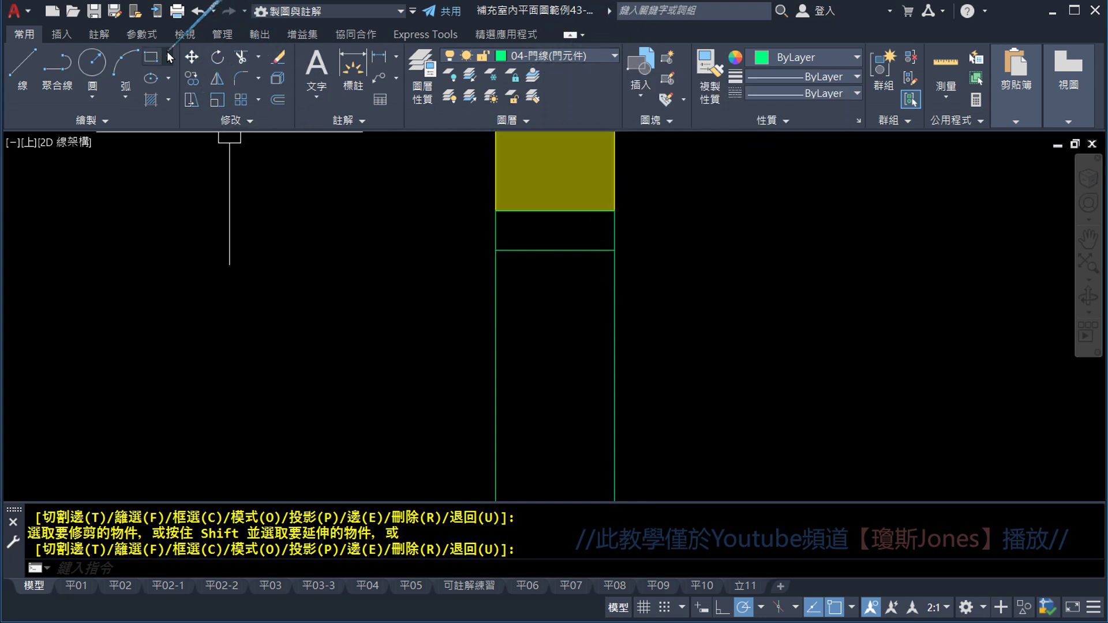
# - Draw a rectangle with corner 5,50 and delete the oversized result
pyautogui.click(151, 56)
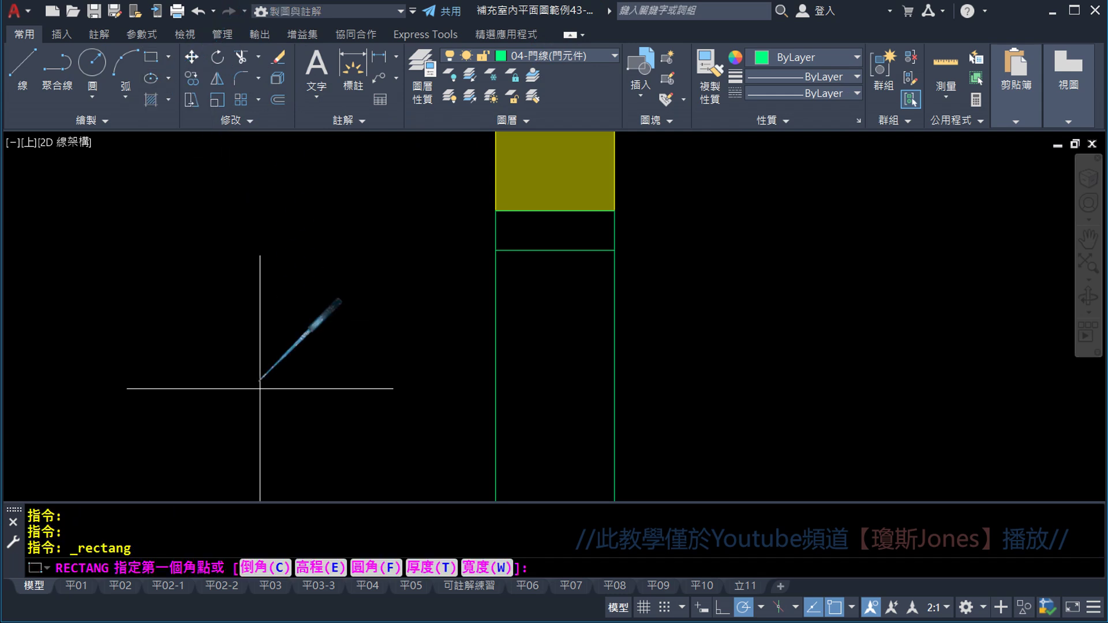
pyautogui.click(271, 422)
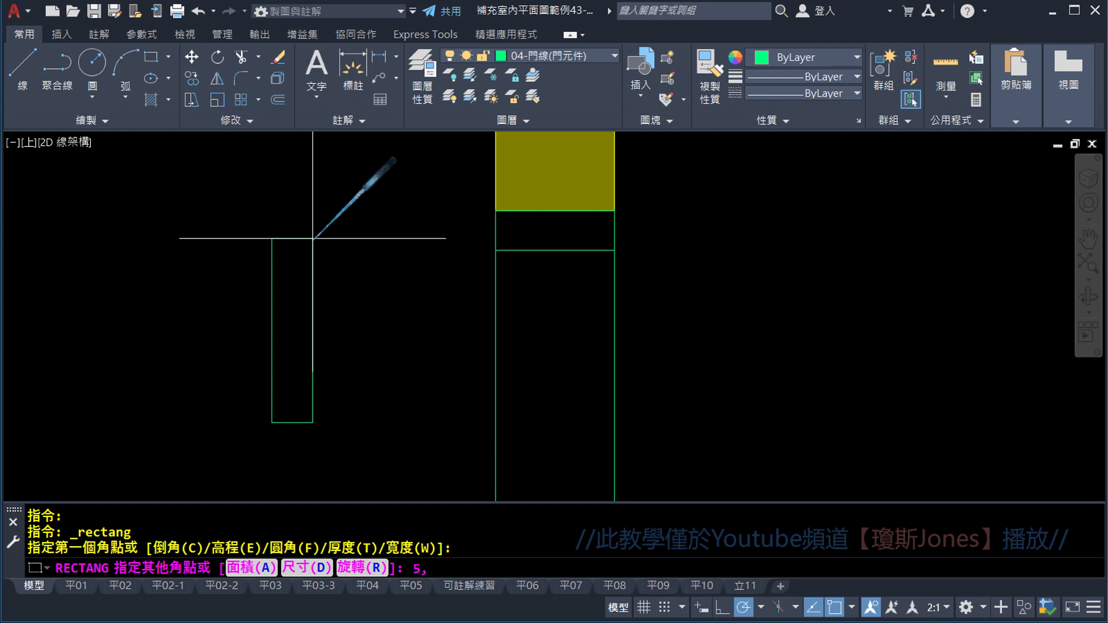
pyautogui.press('Return')
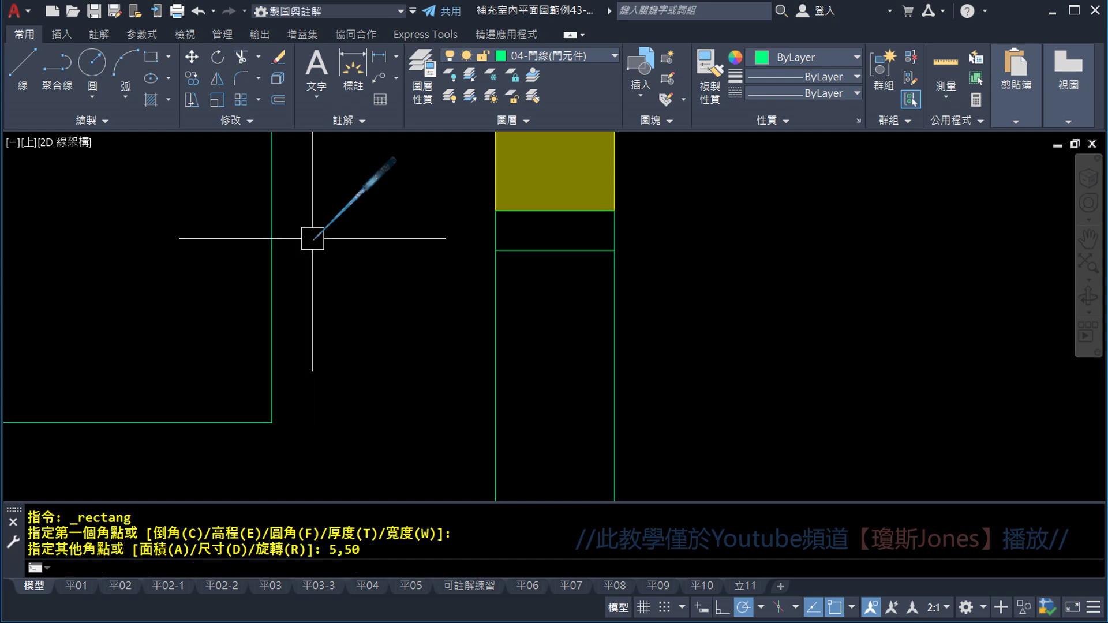
pyautogui.click(312, 238)
pyautogui.click(185, 452)
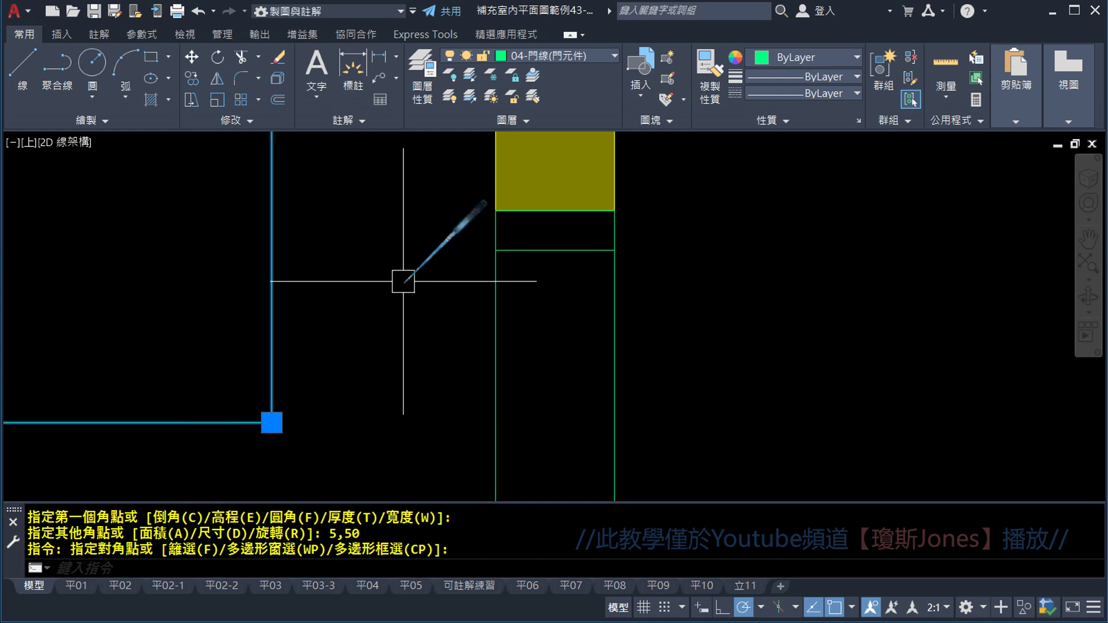
pyautogui.press('Delete')
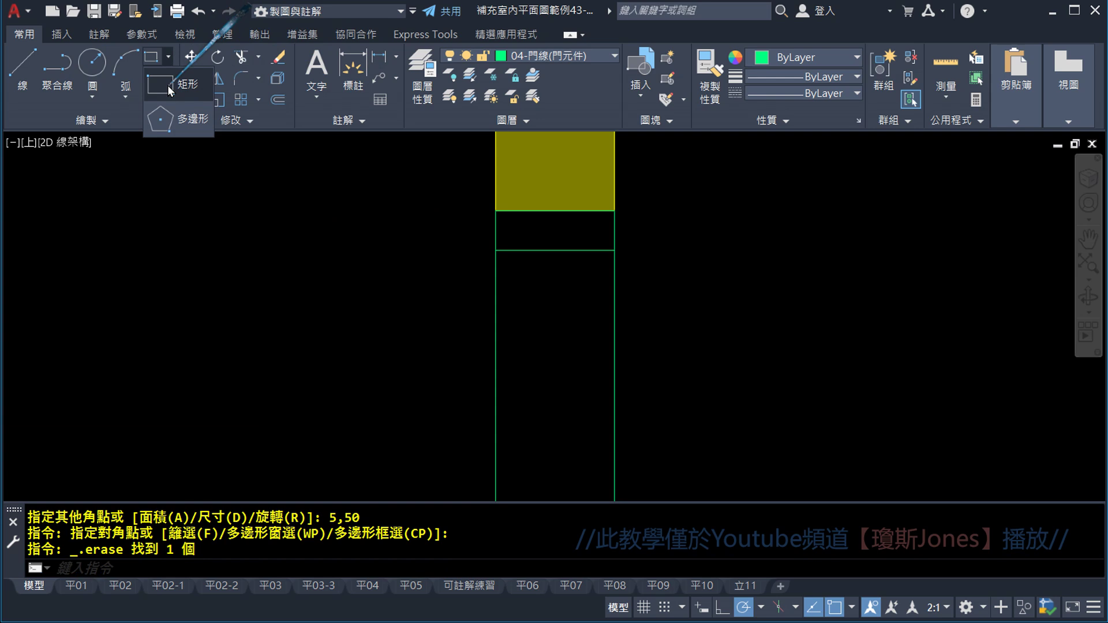
# - Redraw the rectangle beside the wall column using relative corner @5,50
pyautogui.click(152, 58)
pyautogui.click(241, 412)
pyautogui.write('@5,50')
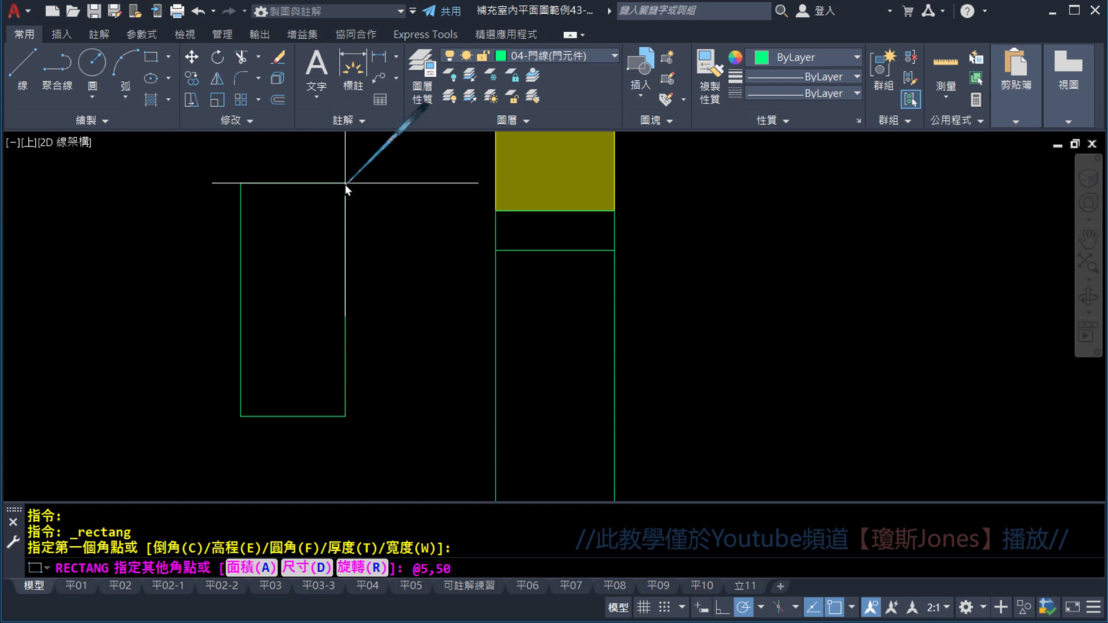
pyautogui.press('Return')
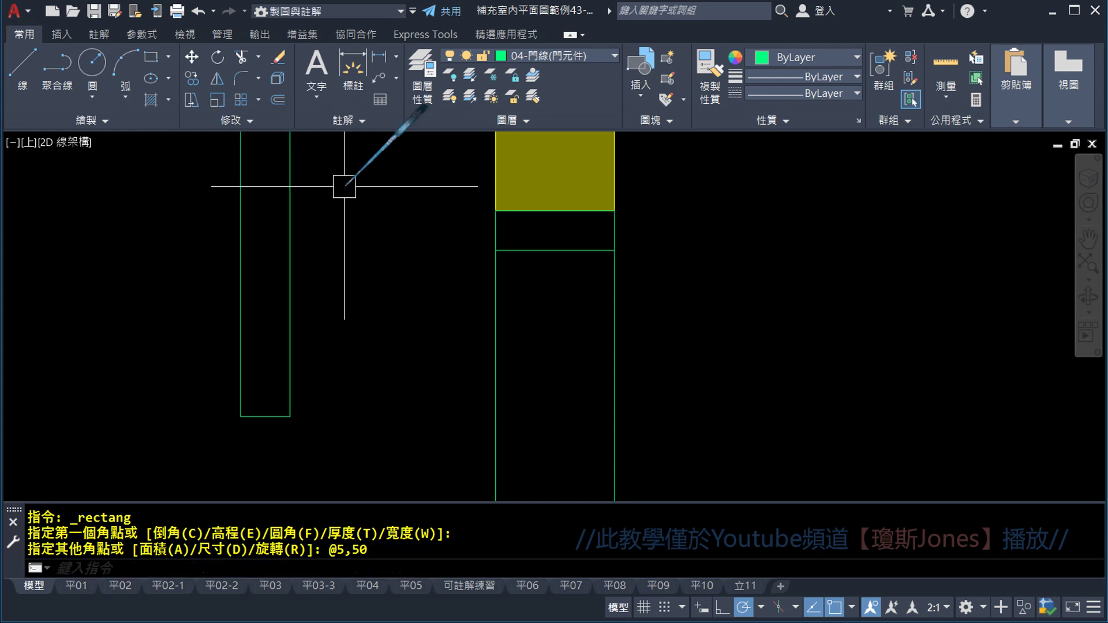
pyautogui.scroll(-4, 344, 225)
pyautogui.moveTo(344, 227); pyautogui.dragTo(346, 367, button='middle')
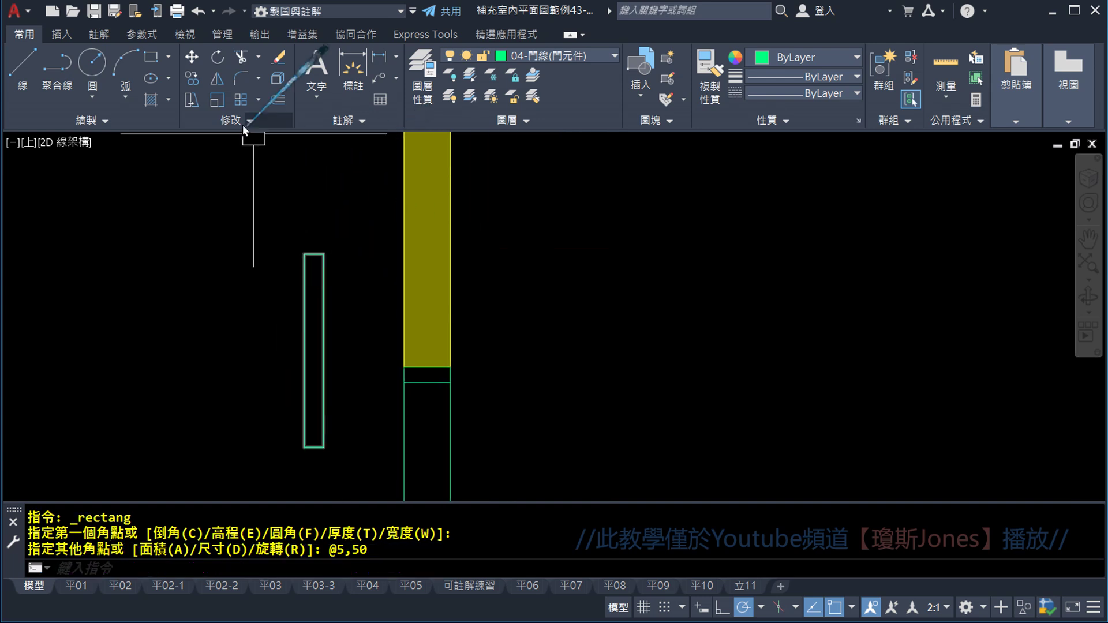
# - Move the thin door rectangle so its top midpoint snaps to the opening's midpoint, using Midpoint osnap
pyautogui.click(191, 56)
pyautogui.scroll(4, 353, 217)
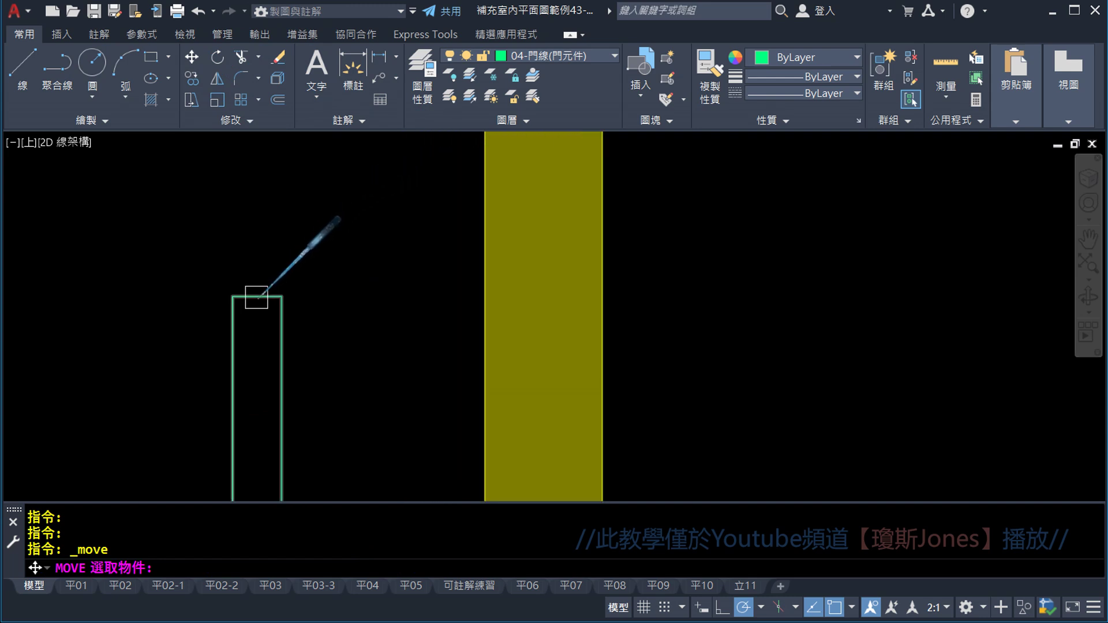
pyautogui.click(255, 299)
pyautogui.scroll(6, 255, 288)
pyautogui.press('Return')
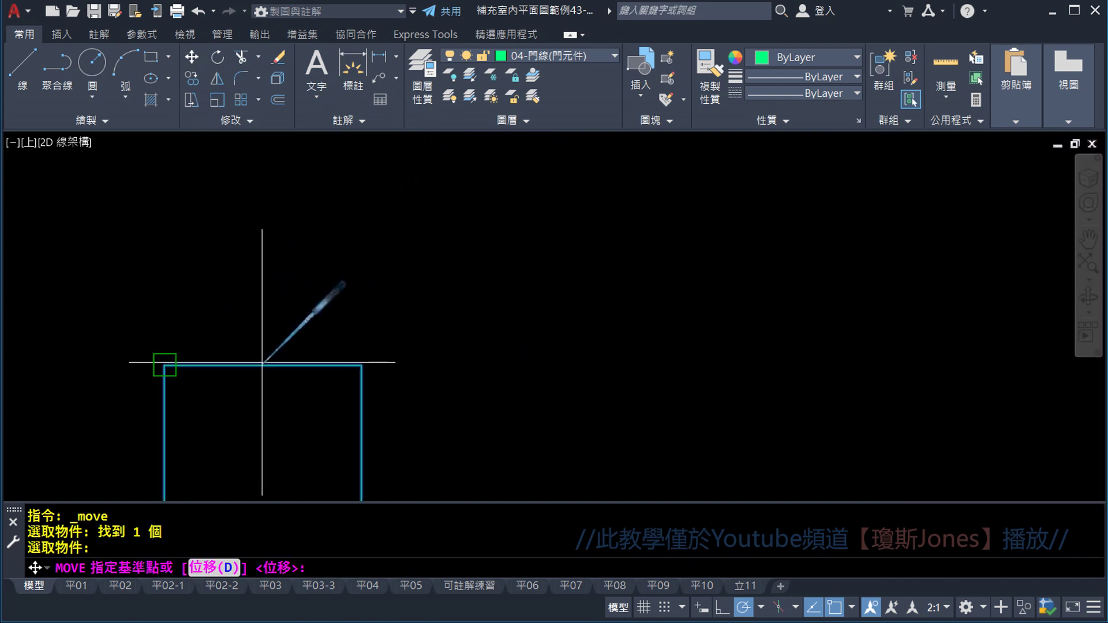
pyautogui.rightClick(835, 608)
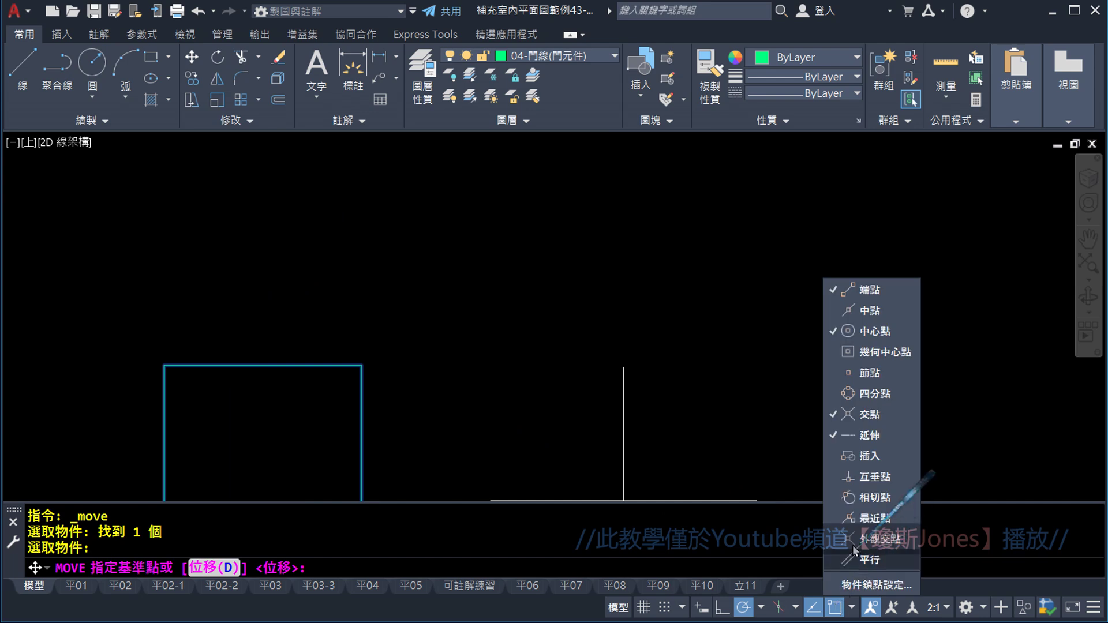
pyautogui.click(865, 310)
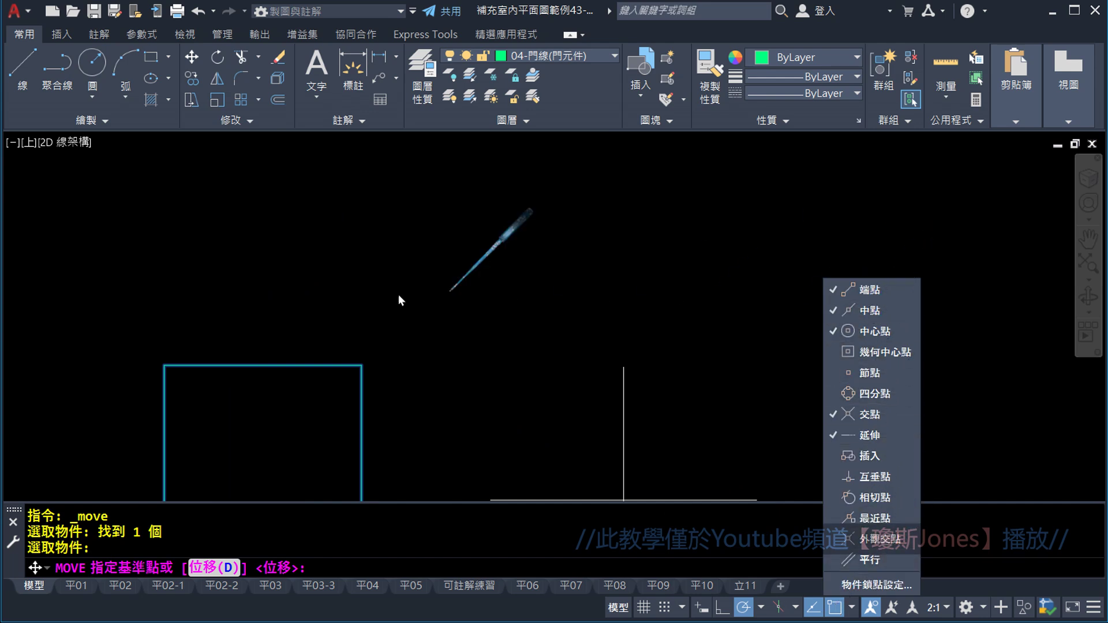
pyautogui.click(262, 366)
pyautogui.scroll(-8, 236, 279)
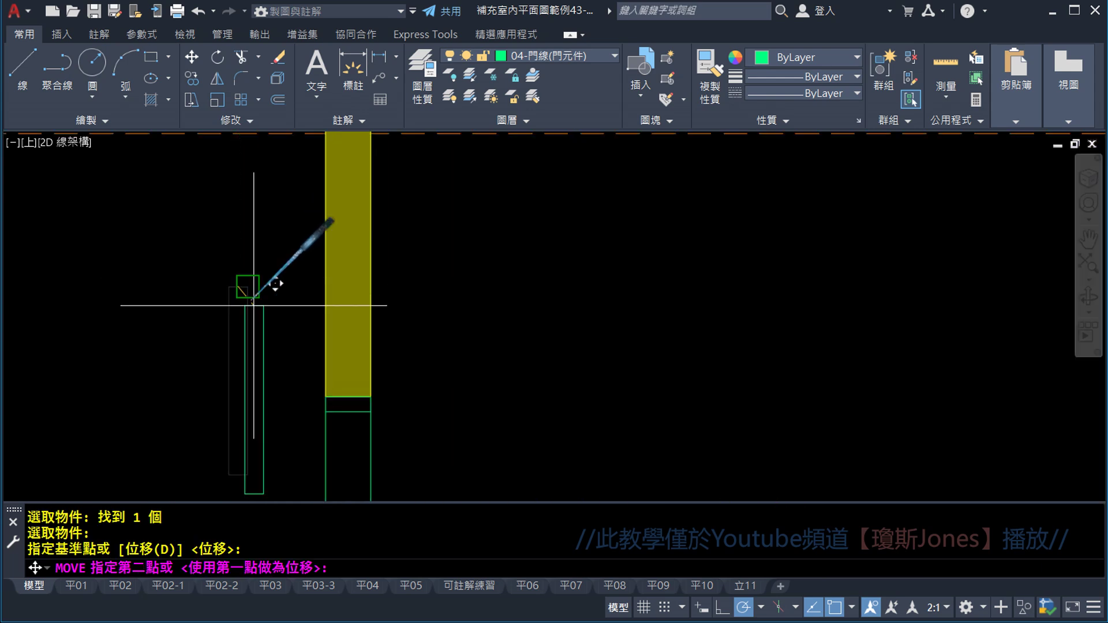
pyautogui.scroll(5, 338, 436)
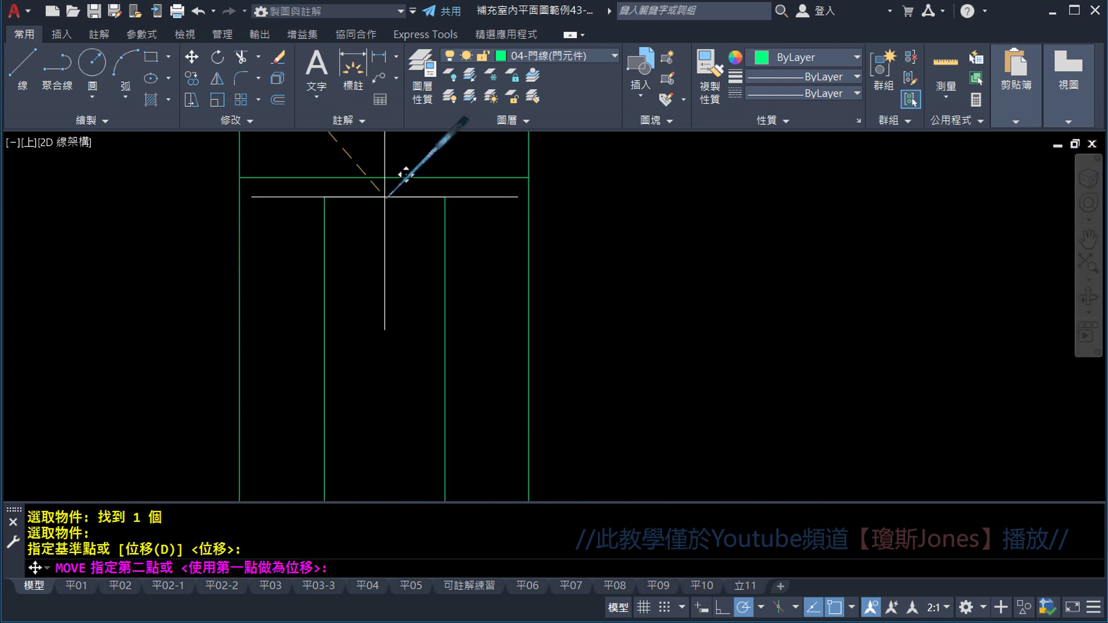
pyautogui.click(383, 177)
pyautogui.scroll(5, 404, 190)
pyautogui.scroll(-2, 444, 213)
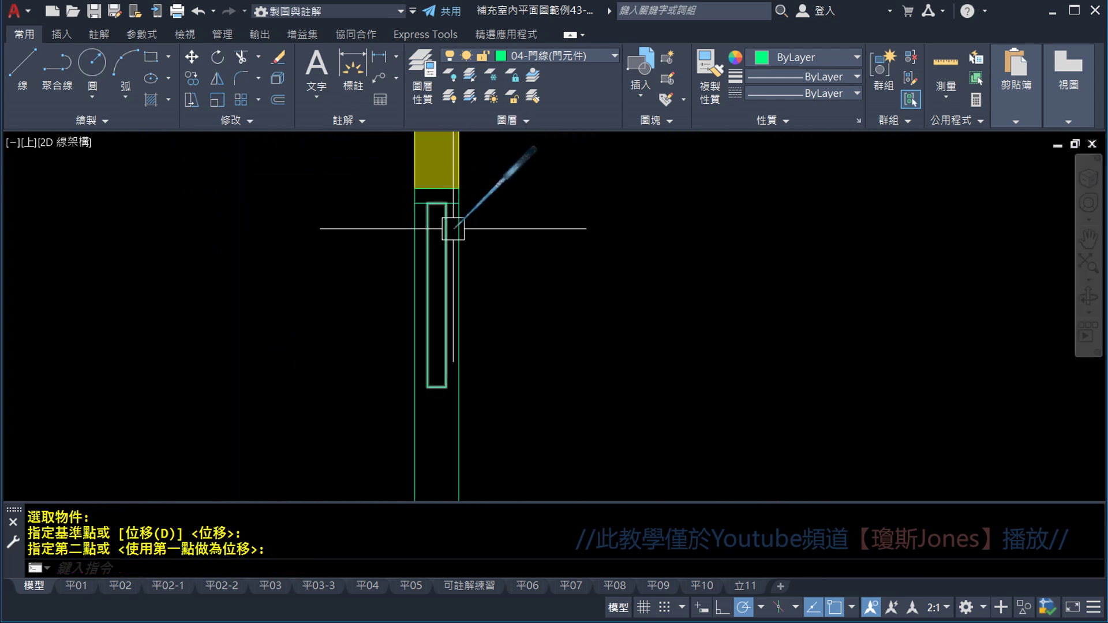
# - Stretch the door rectangle's bottom edge from its midpoint down to the yellow floor line
pyautogui.click(195, 98)
pyautogui.scroll(7, 458, 398)
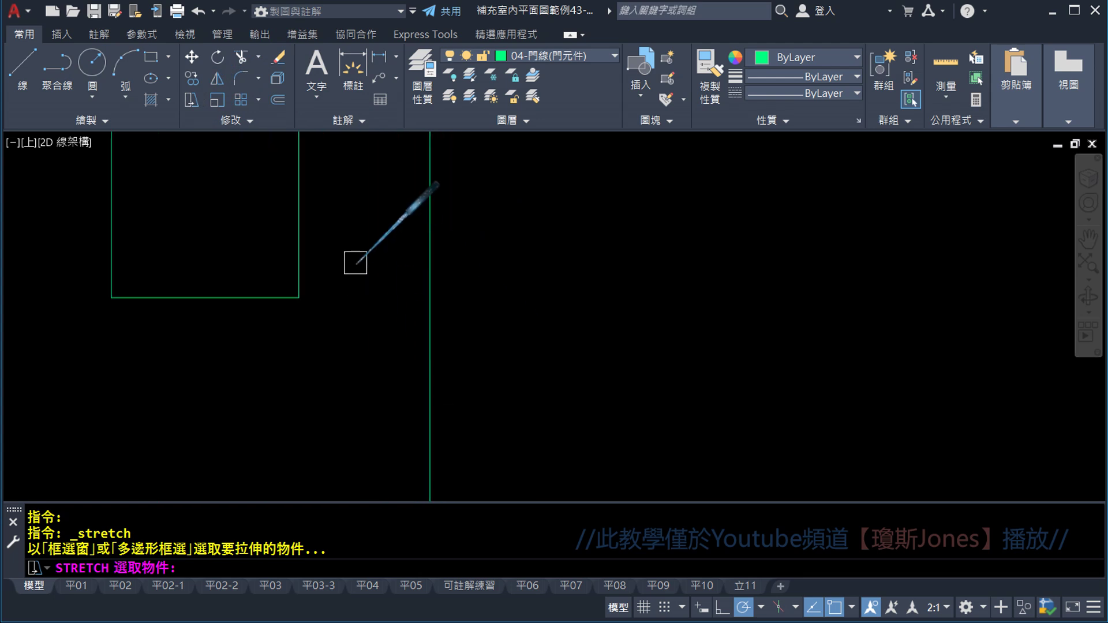
pyautogui.moveTo(356, 257); pyautogui.dragTo(564, 296, button='middle')
pyautogui.click(567, 281)
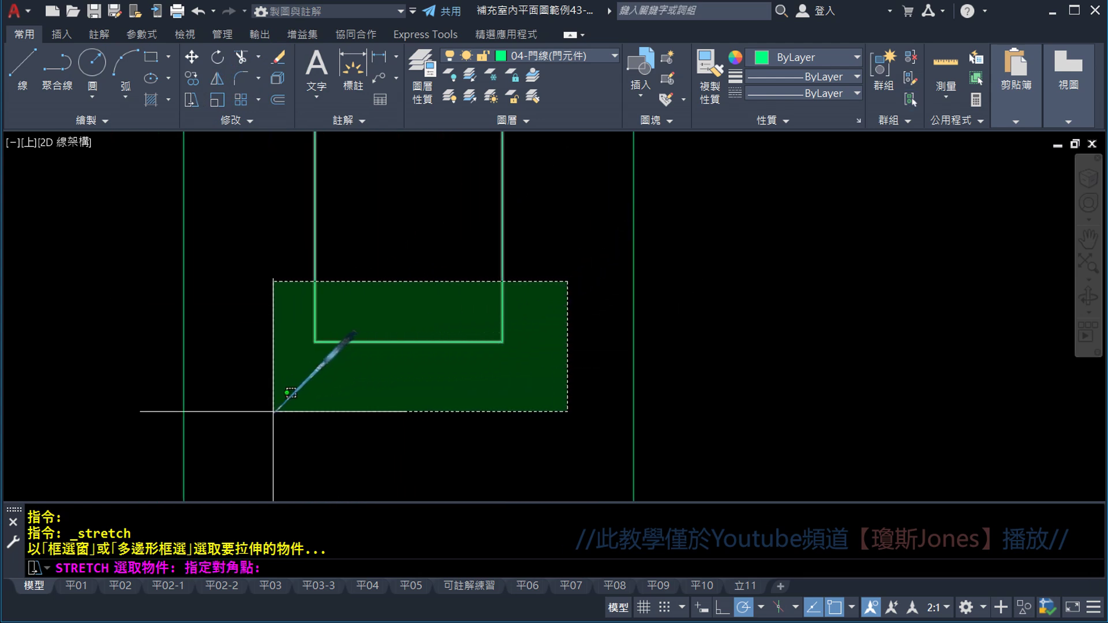
pyautogui.click(278, 392)
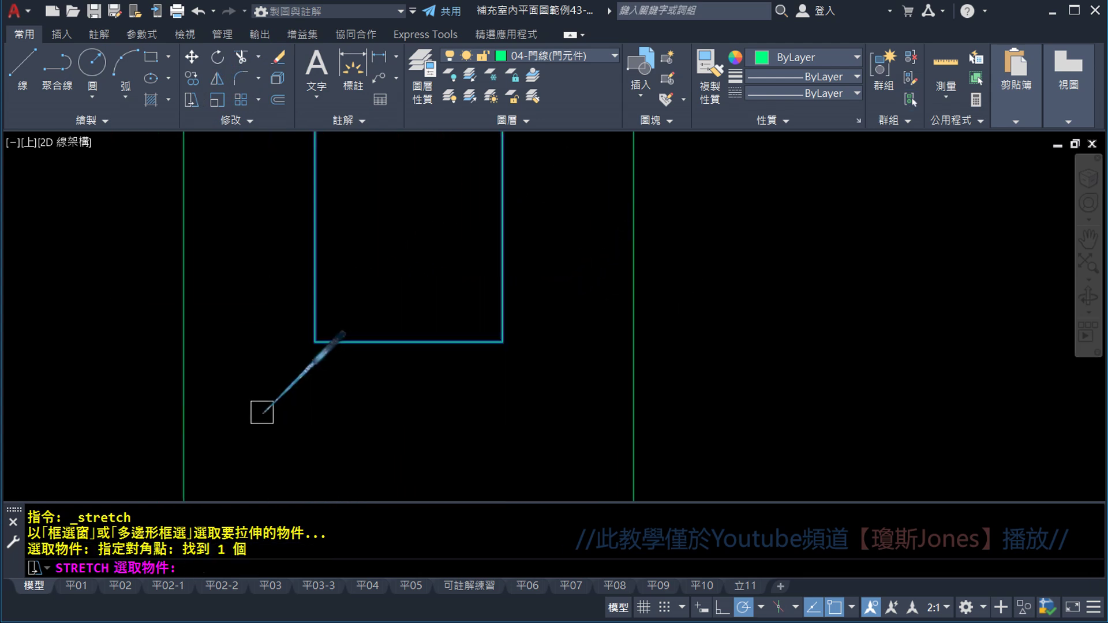
pyautogui.press('Return')
pyautogui.click(408, 341)
pyautogui.scroll(-5, 412, 356)
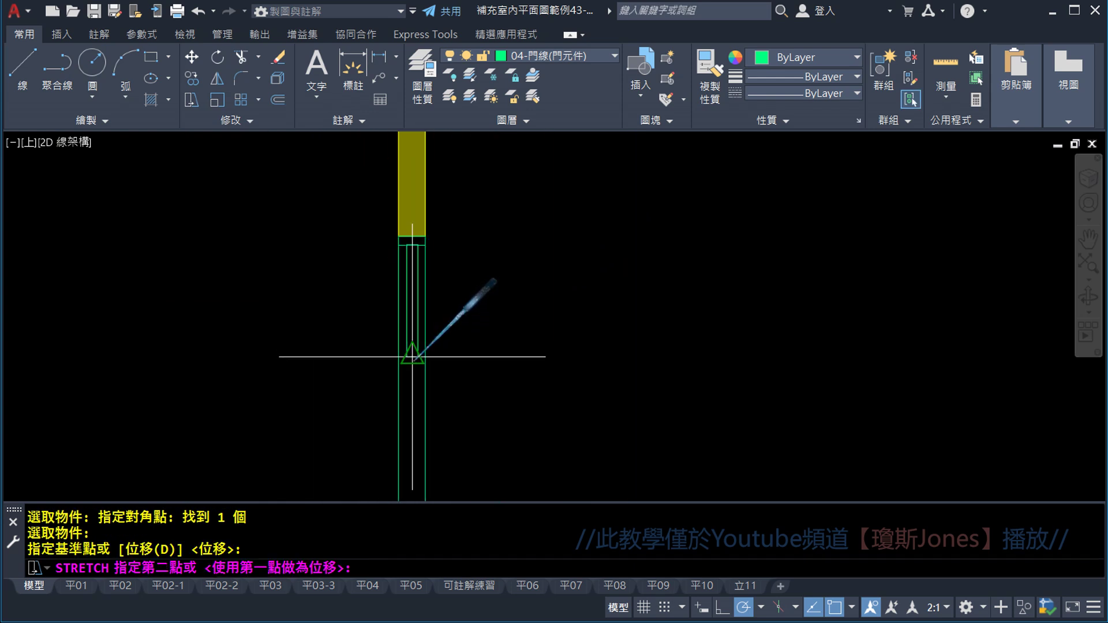
pyautogui.scroll(5, 409, 441)
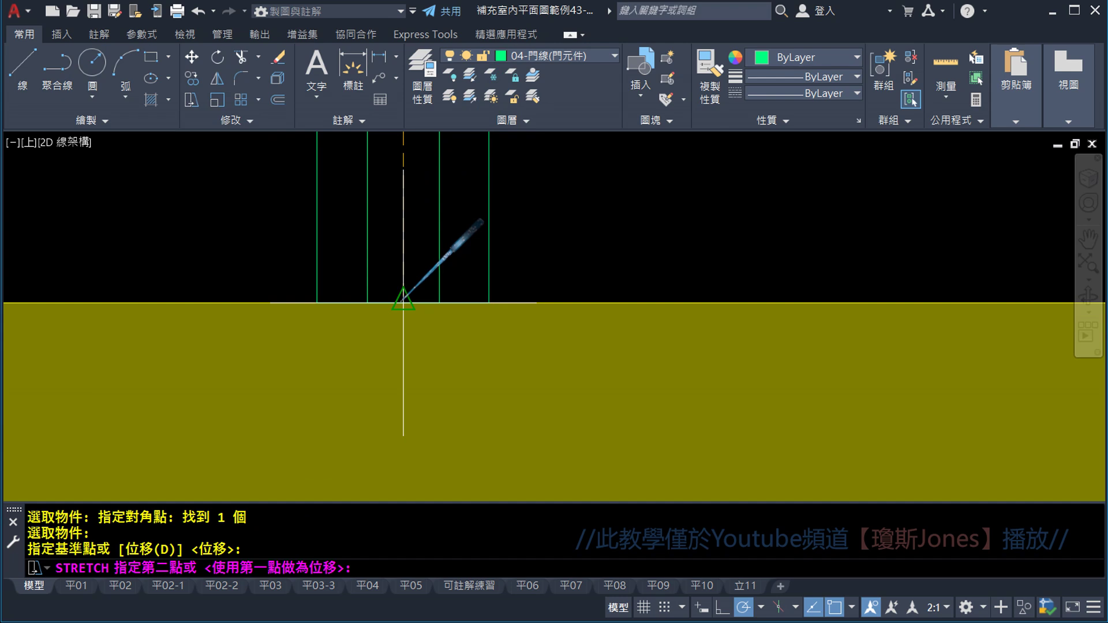
pyautogui.click(402, 296)
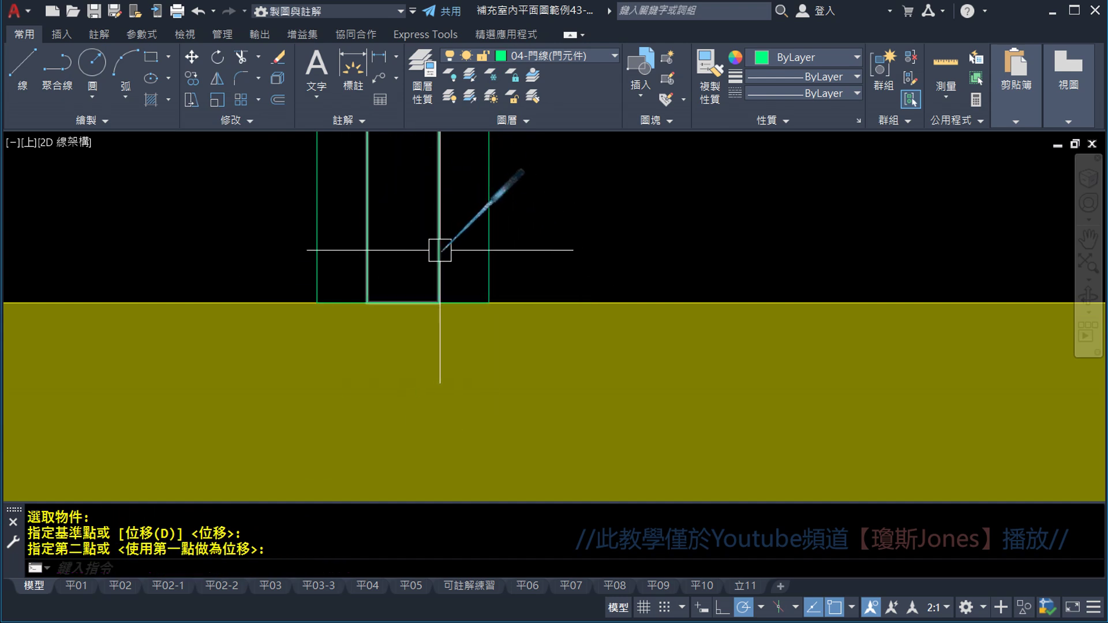
pyautogui.scroll(5, 376, 297)
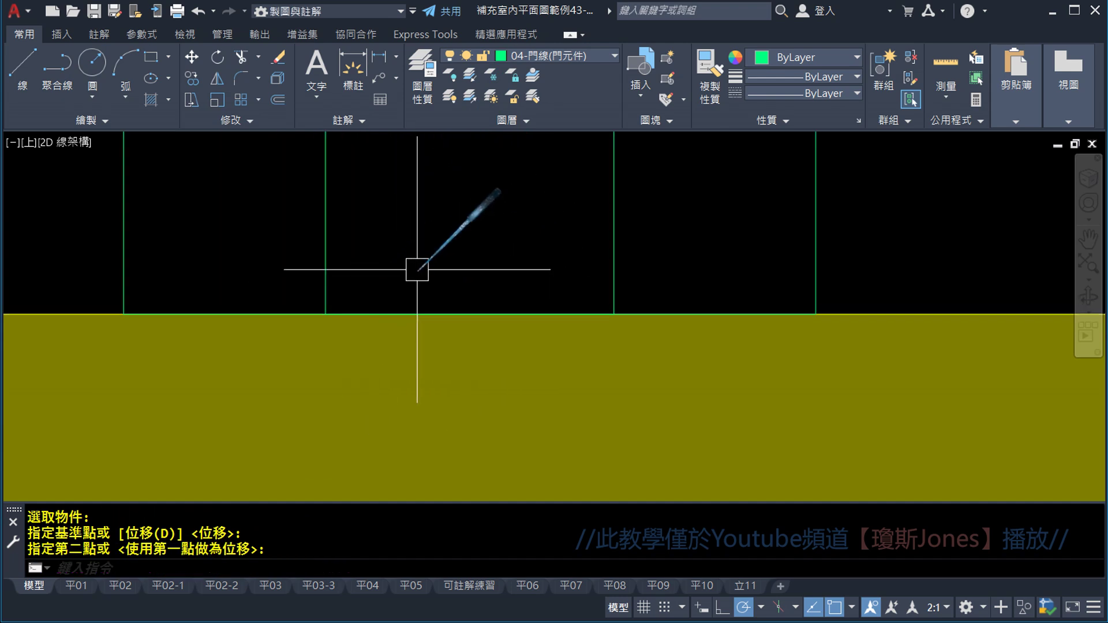
pyautogui.press('Escape')
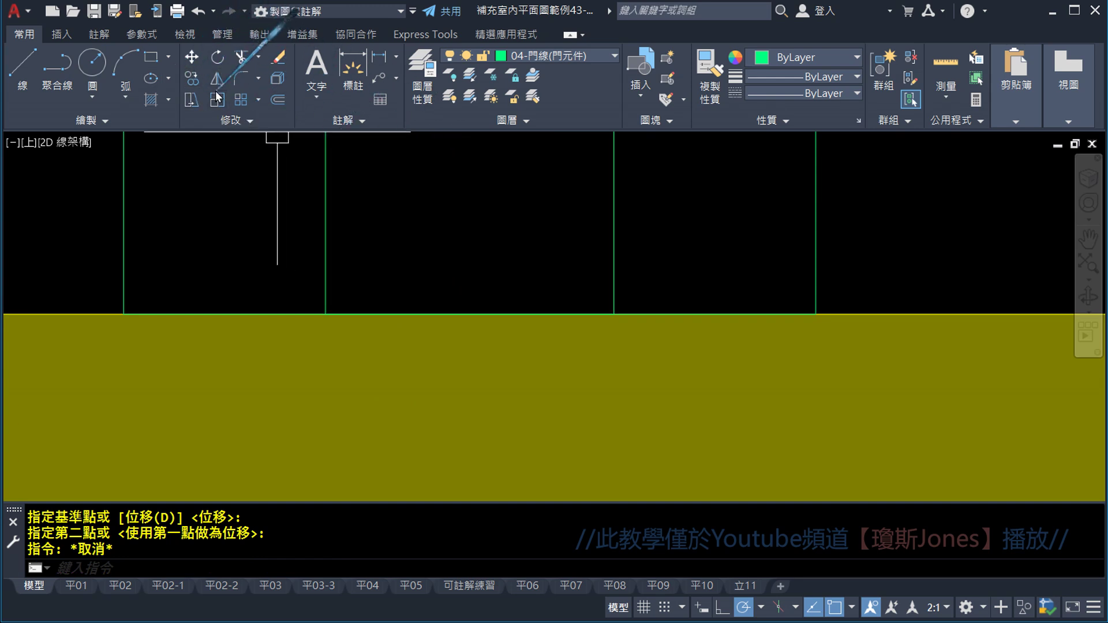
# - Stretch only the inner door rectangle's bottom edge up by 1, excluding the outer frame lines
pyautogui.click(192, 100)
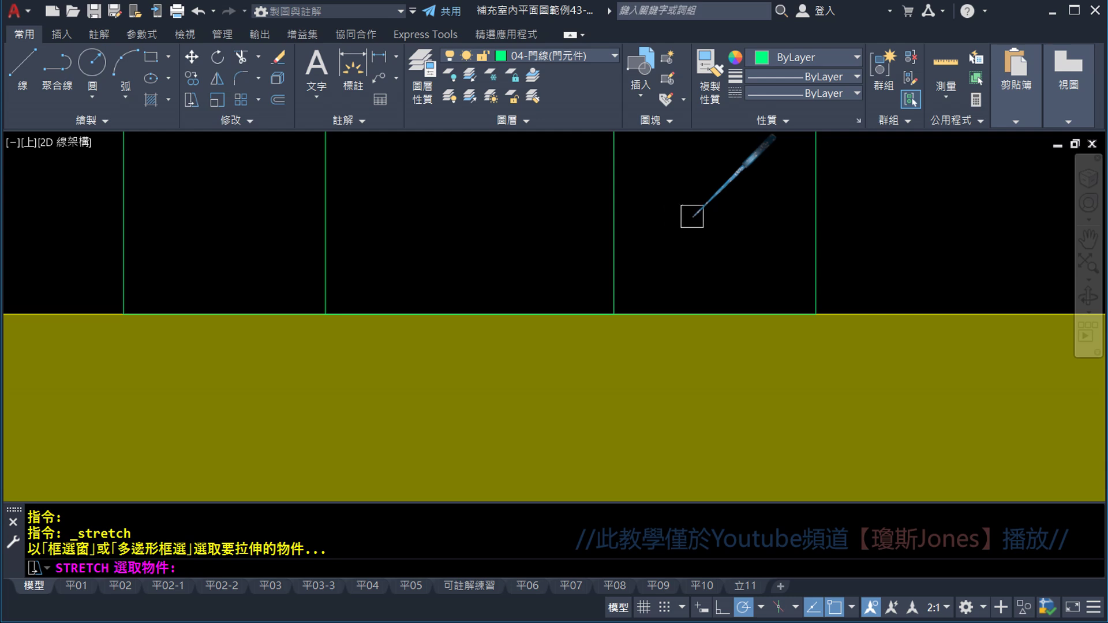
pyautogui.click(692, 216)
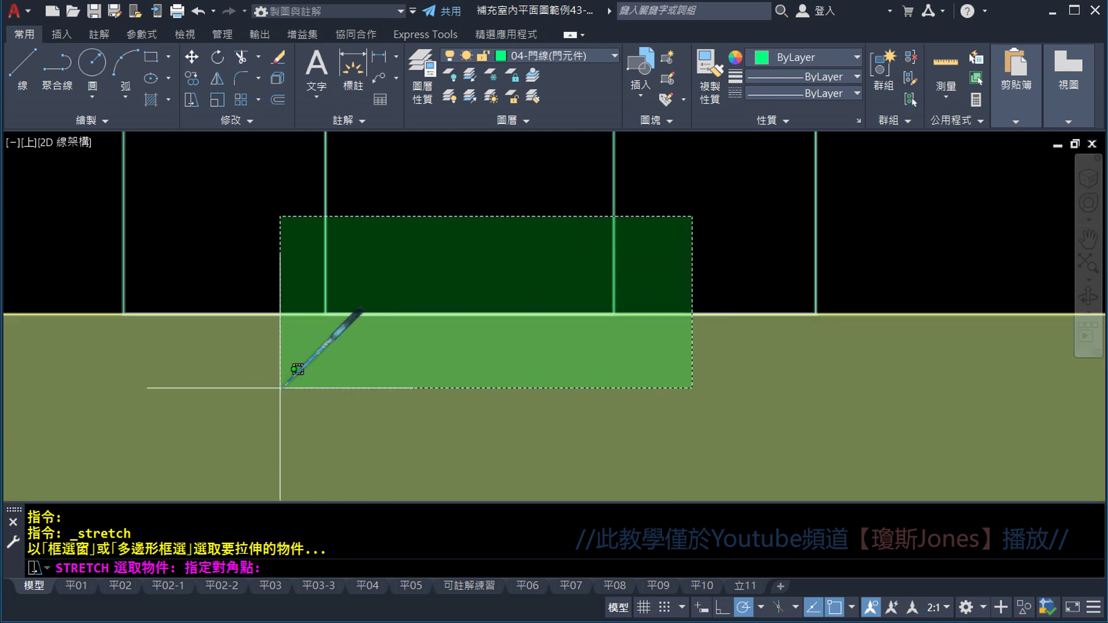
pyautogui.click(280, 388)
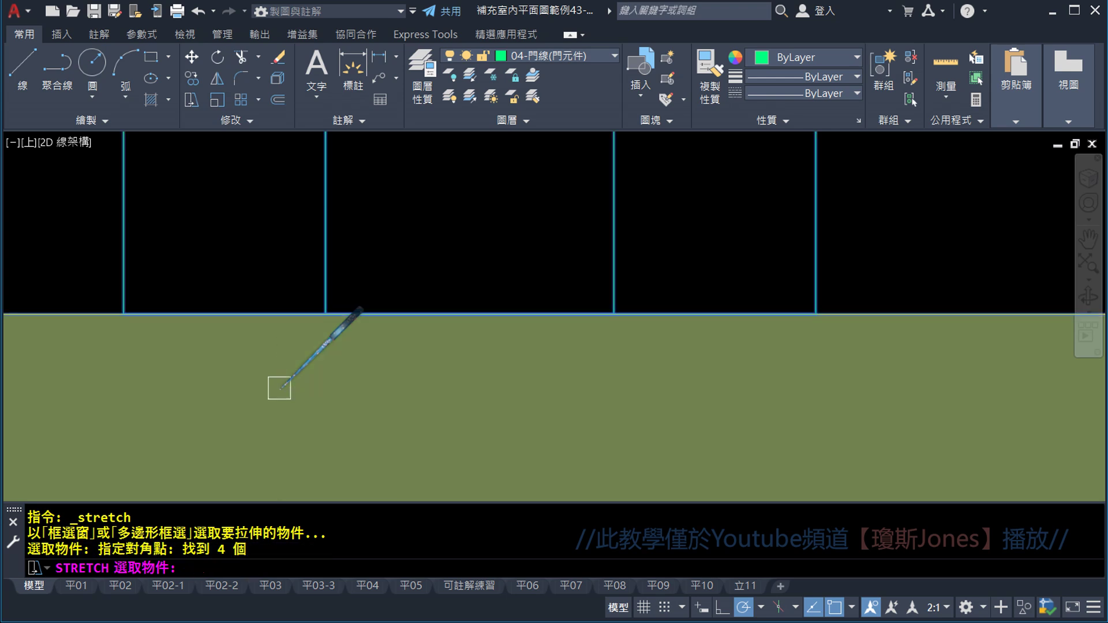
pyautogui.click(889, 246)
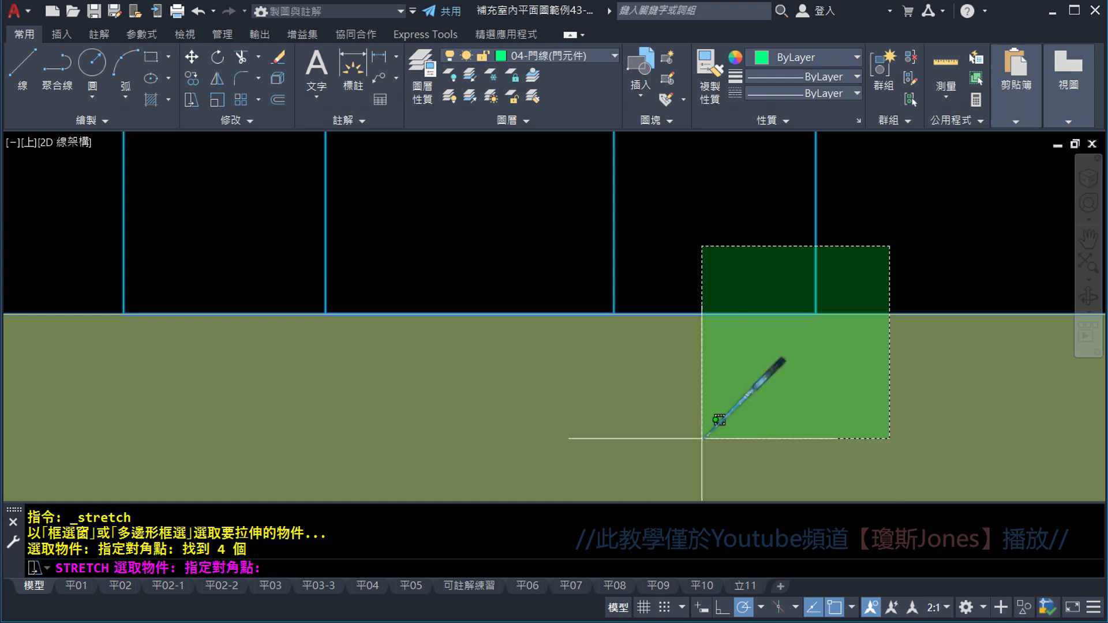
pyautogui.scroll(-2, 728, 371)
pyautogui.scroll(-4, 717, 359)
pyautogui.scroll(-3, 727, 358)
pyautogui.moveTo(728, 358); pyautogui.dragTo(663, 302, button='middle')
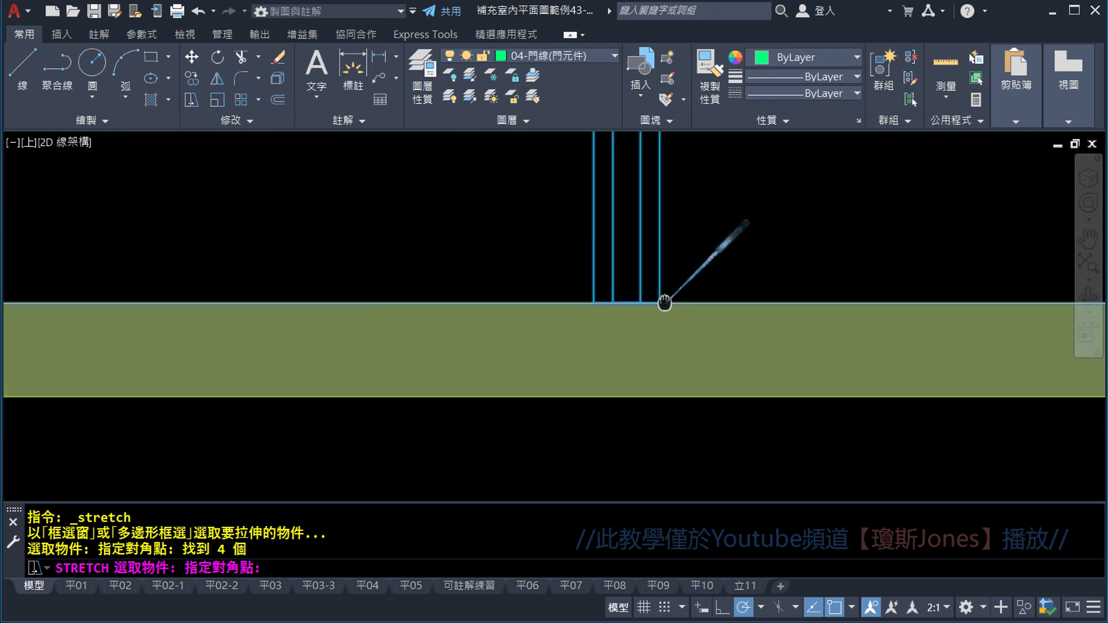
pyautogui.scroll(2, 640, 279)
pyautogui.scroll(1, 647, 280)
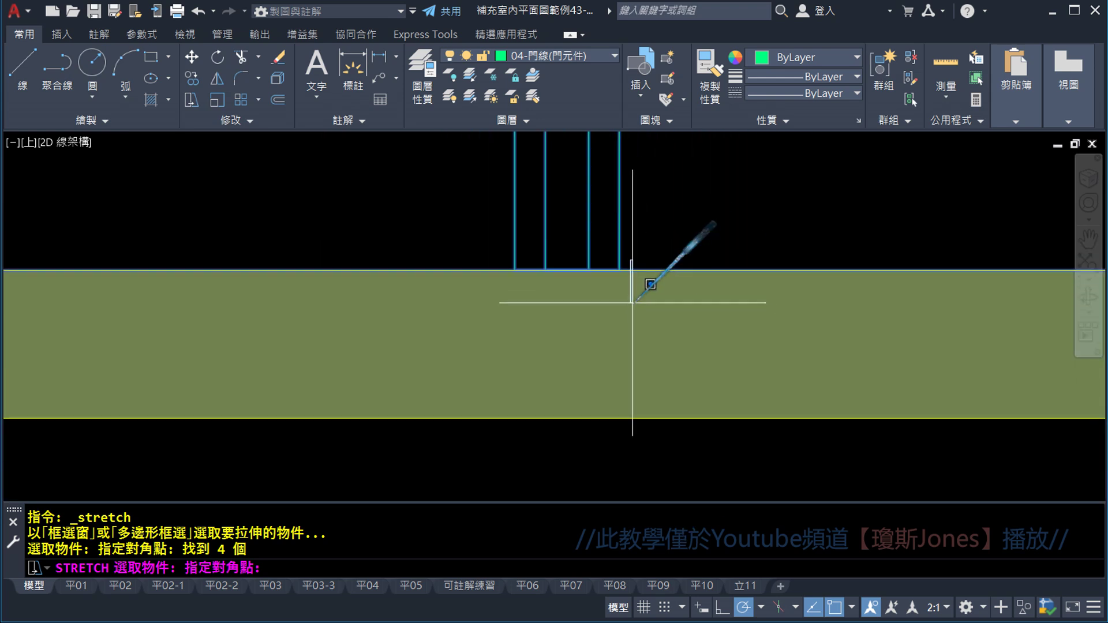
pyautogui.keyDown('shift'); pyautogui.click(605, 453); pyautogui.keyUp('shift')
pyautogui.scroll(8, 557, 191)
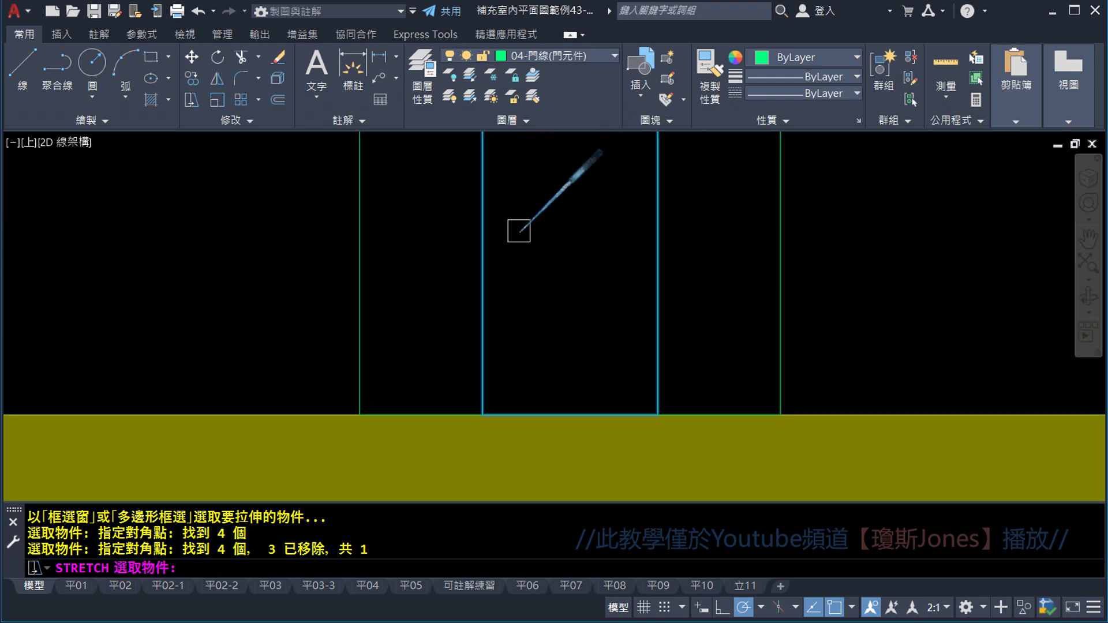
pyautogui.press('Return')
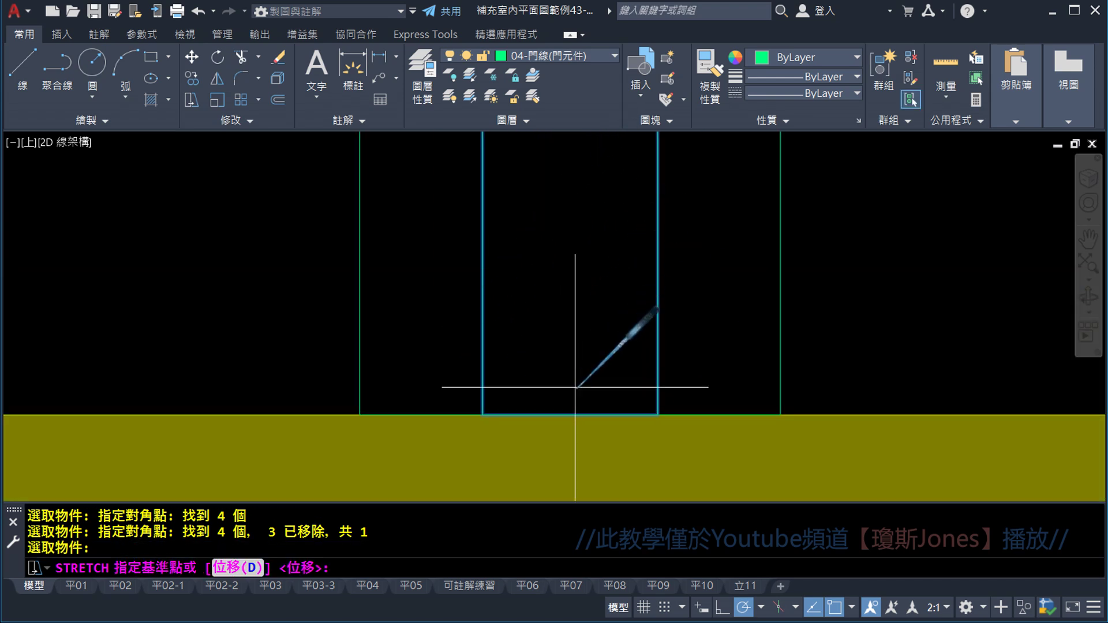
pyautogui.click(570, 415)
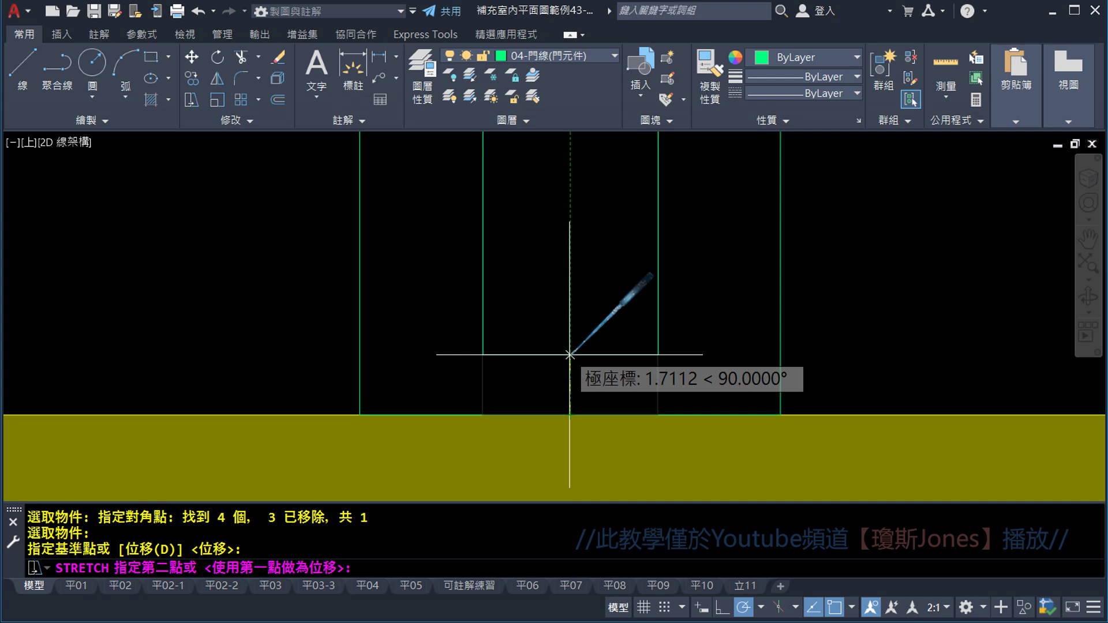
pyautogui.write('1')
pyautogui.press('Return')
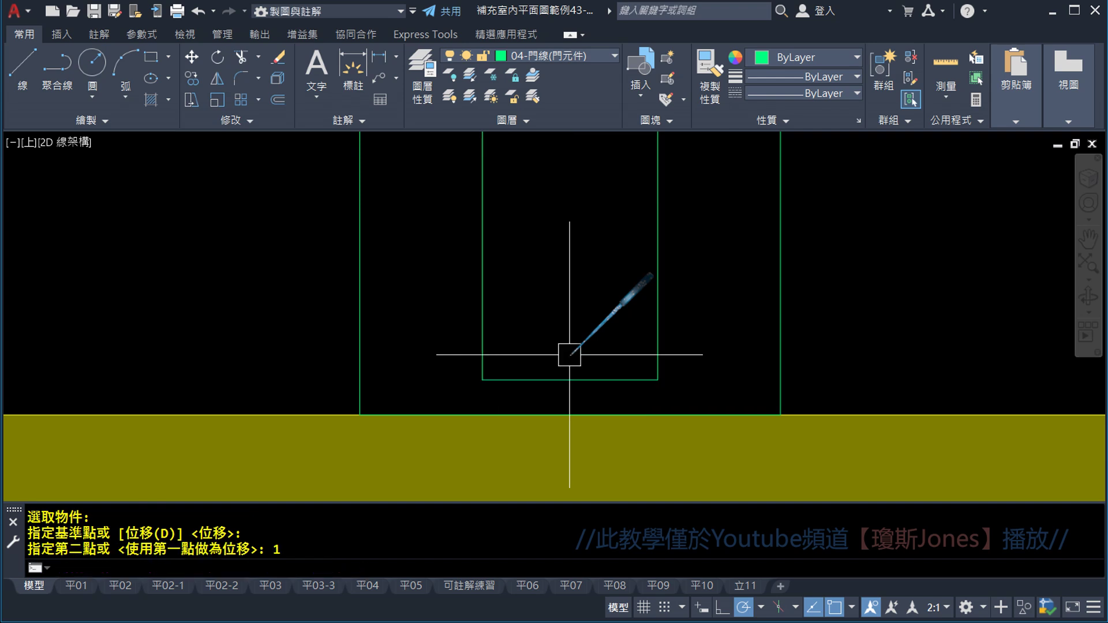
pyautogui.scroll(-2, 606, 364)
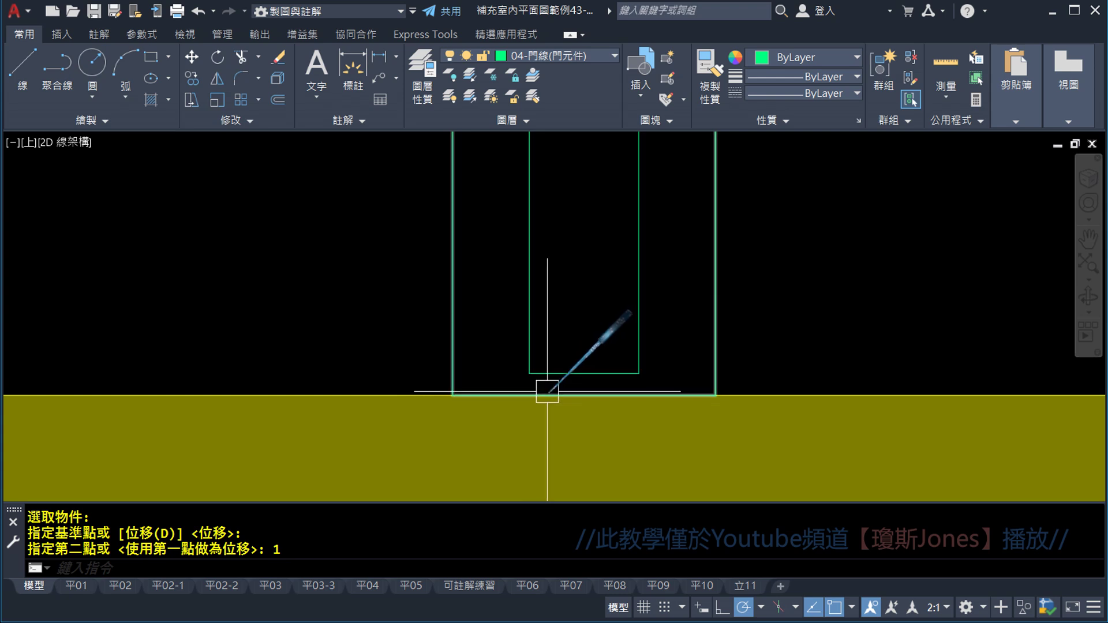
# - Zoom out and pan until the room elevation and its B section markers above the plan are visible
pyautogui.scroll(-3, 606, 252)
pyautogui.scroll(-1, 606, 230)
pyautogui.scroll(-2, 596, 373)
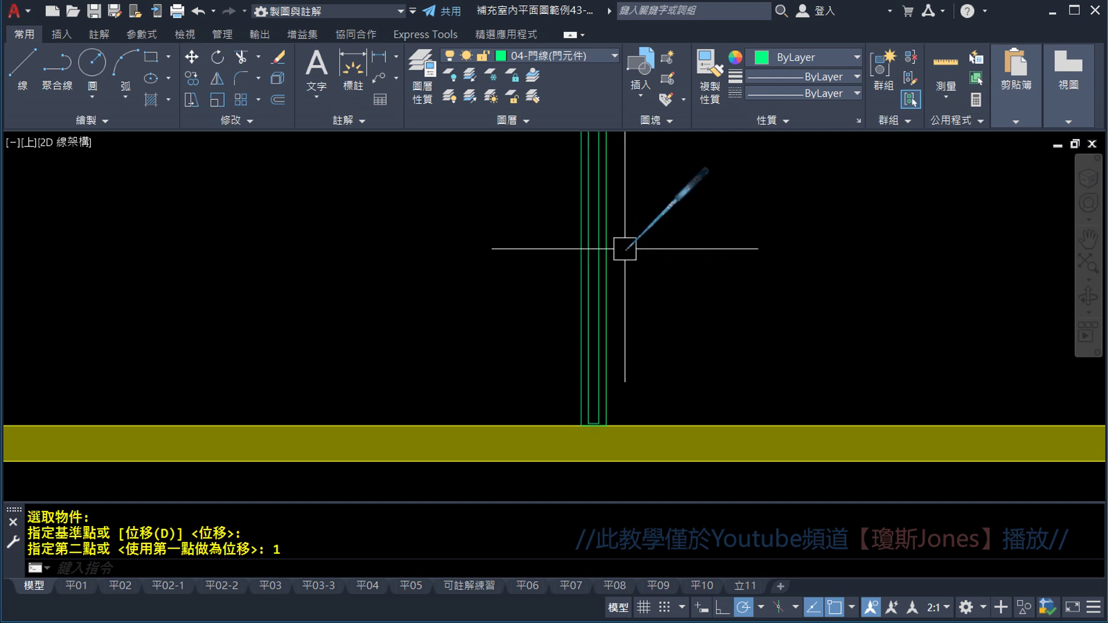
pyautogui.scroll(-2, 617, 242)
pyautogui.scroll(1, 606, 254)
pyautogui.scroll(2, 603, 248)
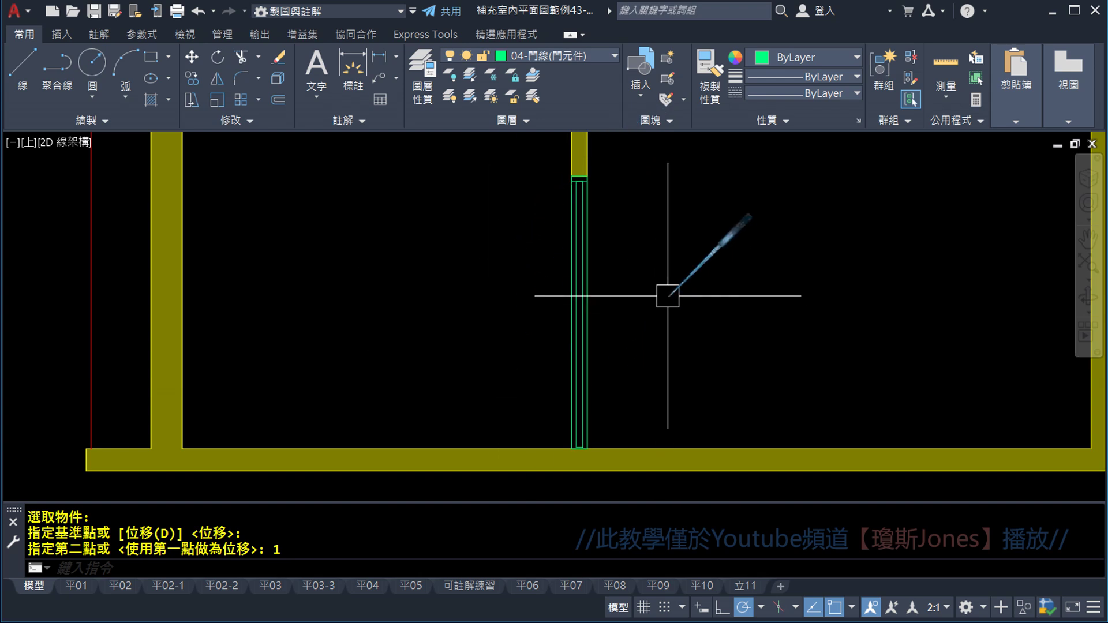
pyautogui.scroll(-2, 667, 296)
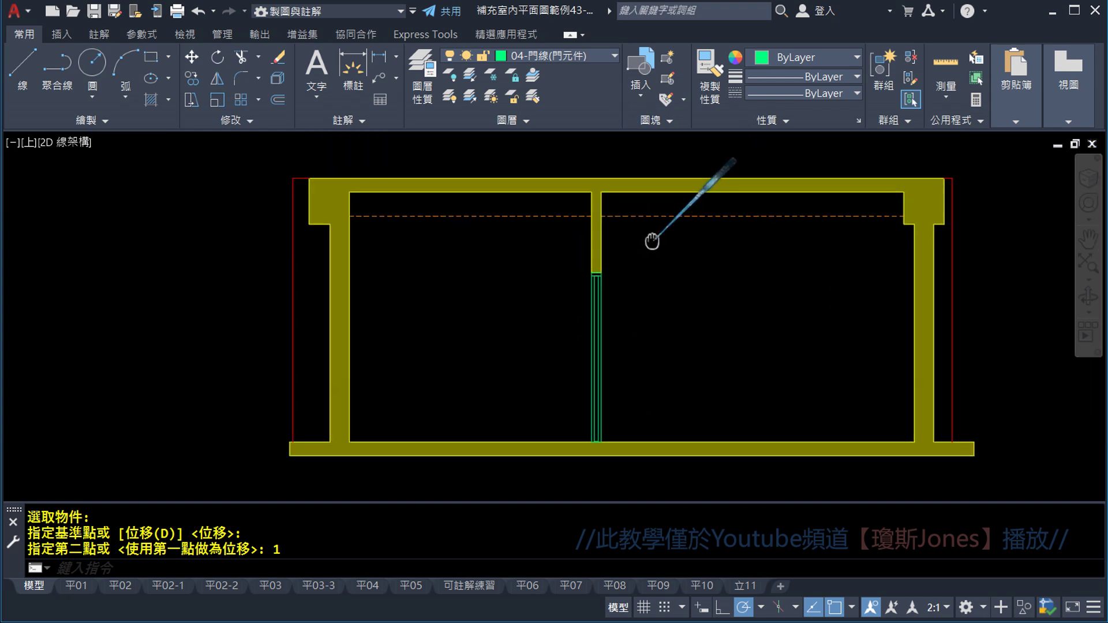
pyautogui.moveTo(668, 209); pyautogui.dragTo(655, 216, button='middle')
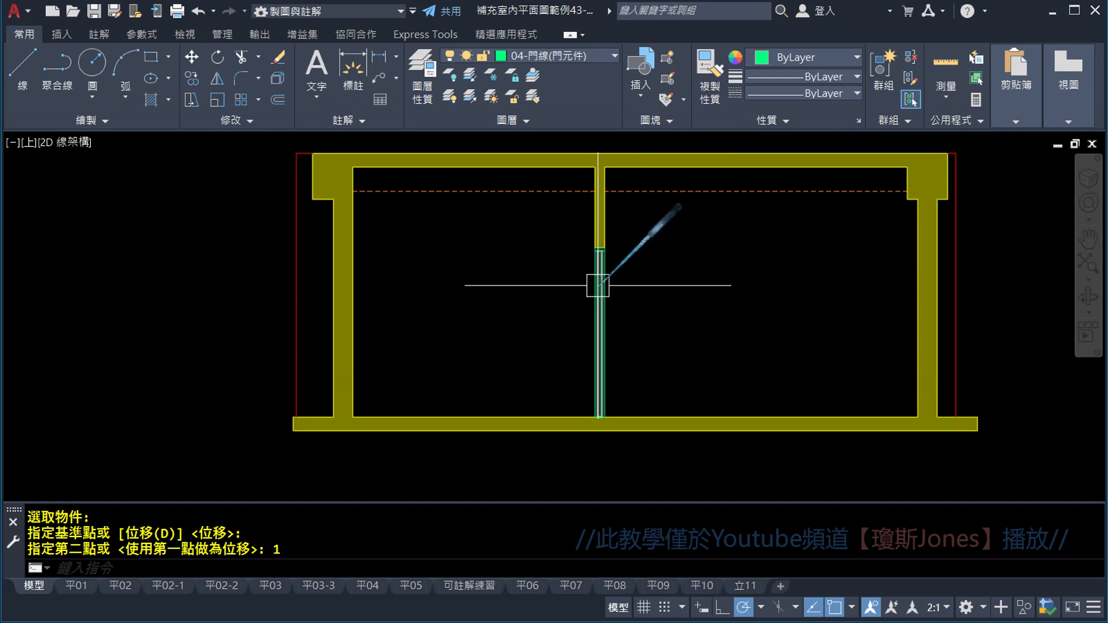
pyautogui.moveTo(692, 240); pyautogui.dragTo(643, 445, button='middle')
pyautogui.scroll(-2, 643, 445)
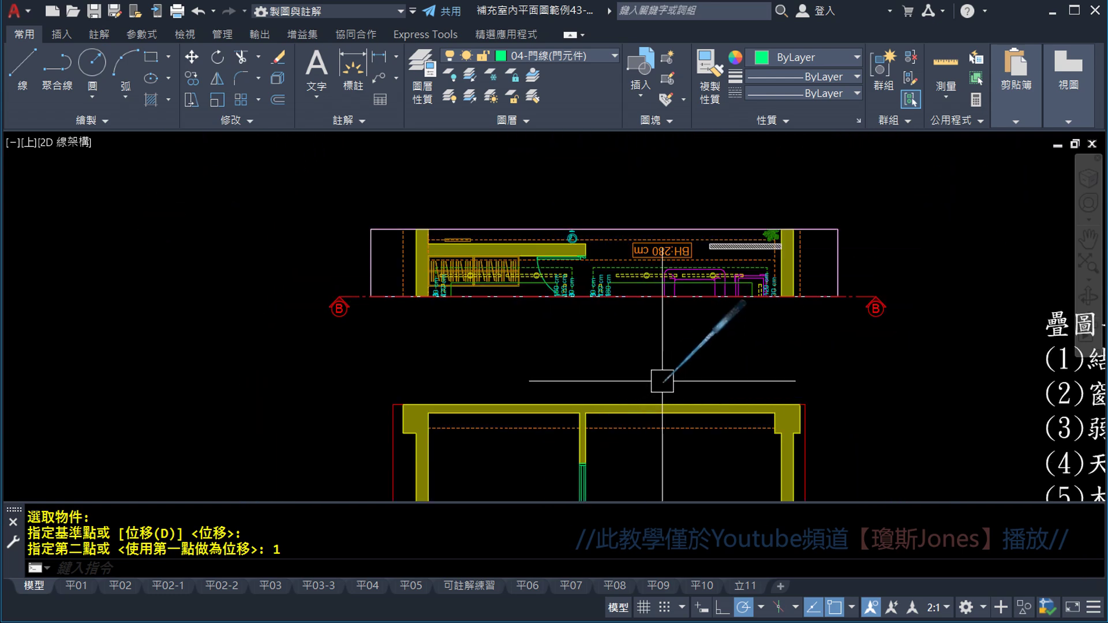
pyautogui.moveTo(668, 375); pyautogui.dragTo(836, 385, button='middle')
pyautogui.scroll(4, 577, 248)
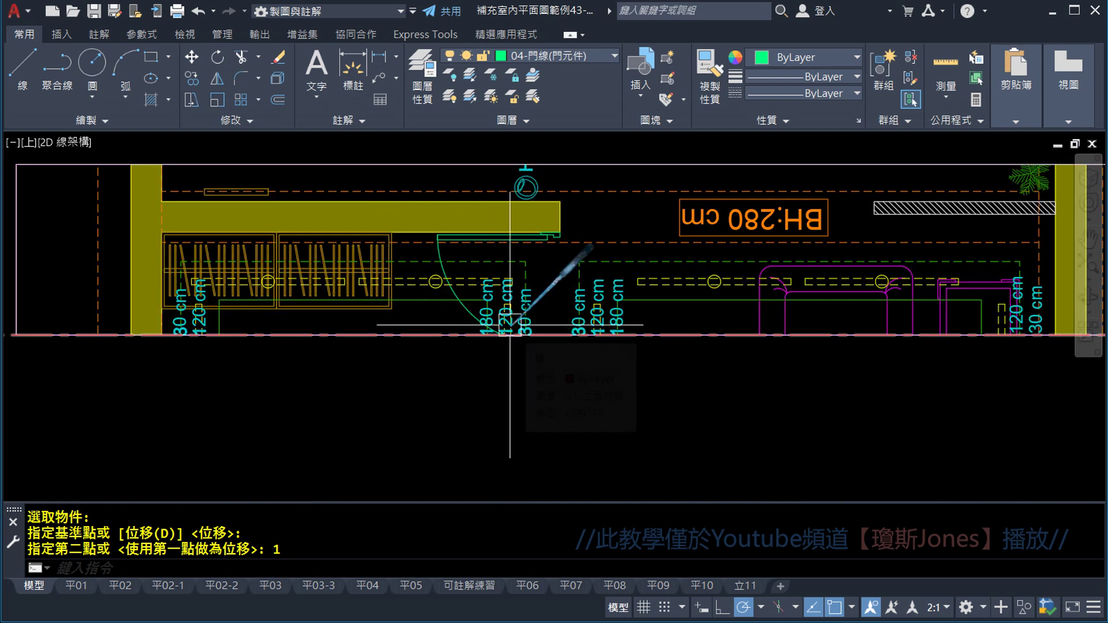
pyautogui.moveTo(703, 233); pyautogui.dragTo(672, 272, button='middle')
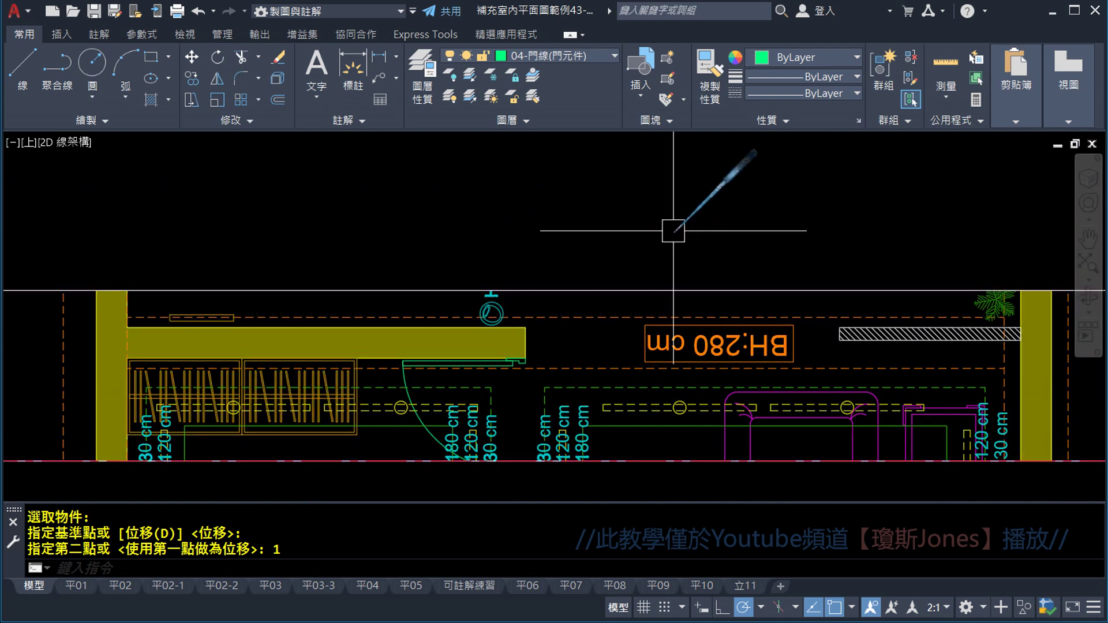
pyautogui.scroll(-2, 652, 319)
pyautogui.click(651, 319)
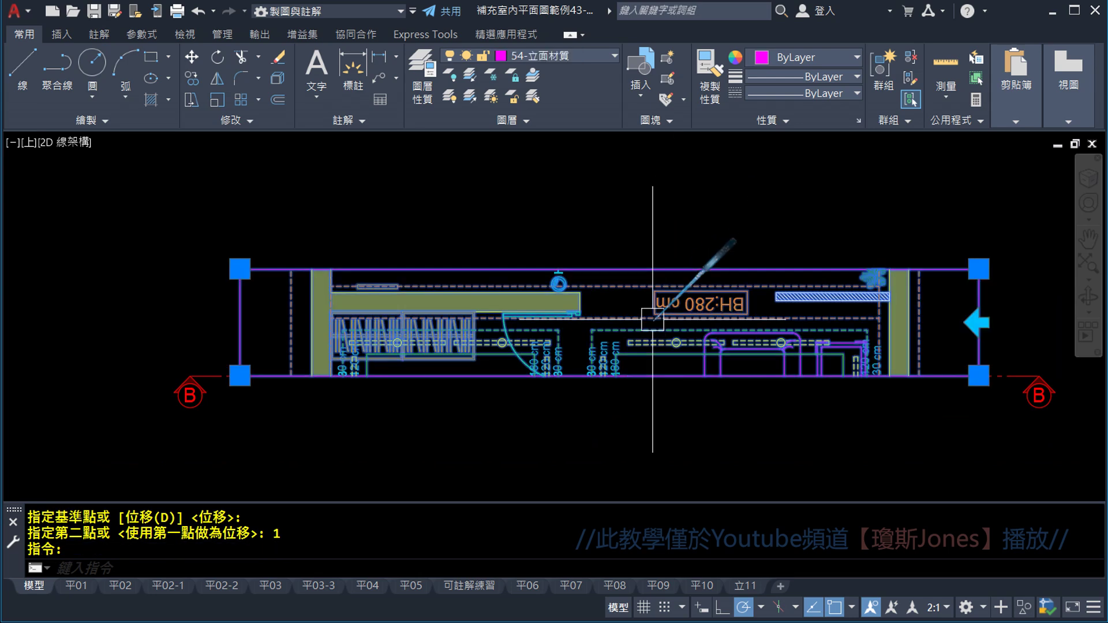
pyautogui.click(979, 322)
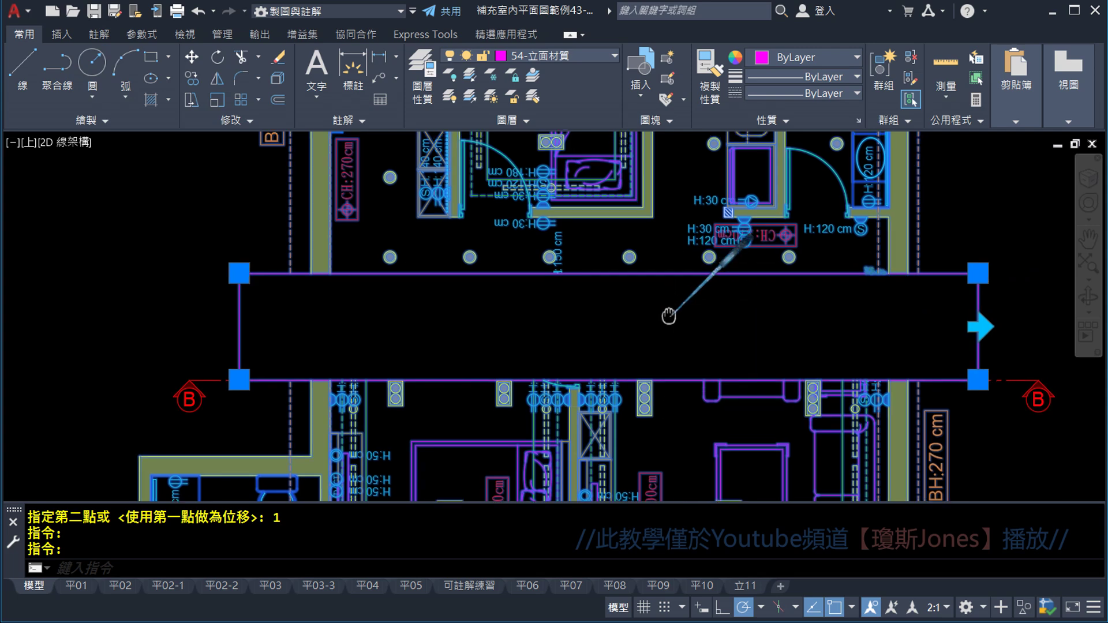
pyautogui.moveTo(671, 279); pyautogui.dragTo(660, 381, button='middle')
pyautogui.scroll(2, 662, 312)
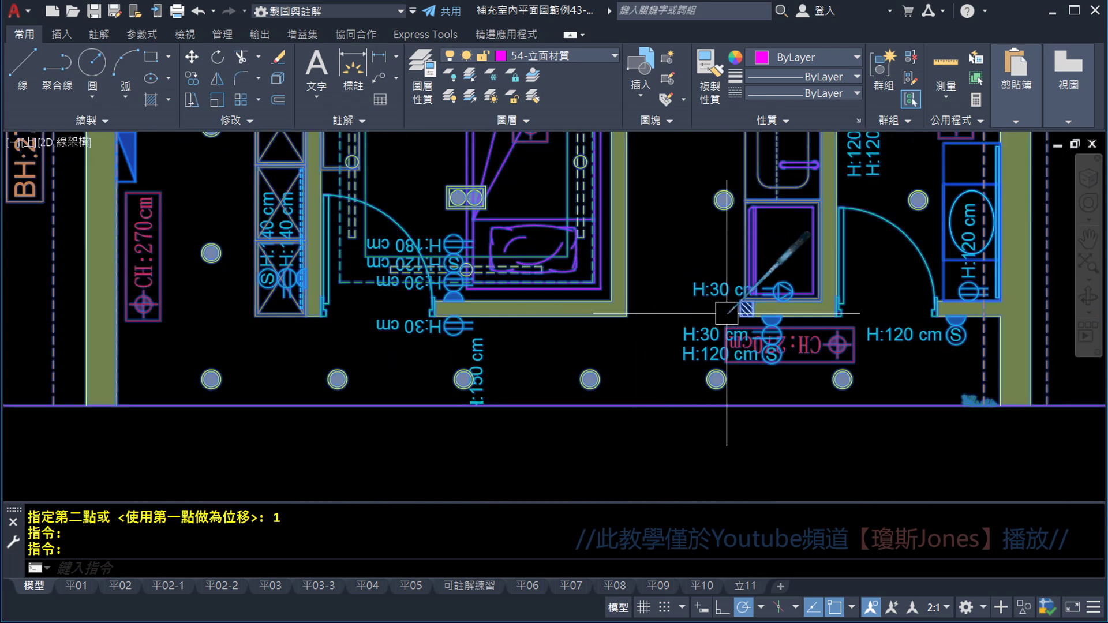
pyautogui.moveTo(661, 182)
pyautogui.mouseDown(button='middle')
pyautogui.moveTo(666, 342)
pyautogui.moveTo(678, 264)
pyautogui.mouseUp(button='middle')
pyautogui.scroll(2, 671, 346)
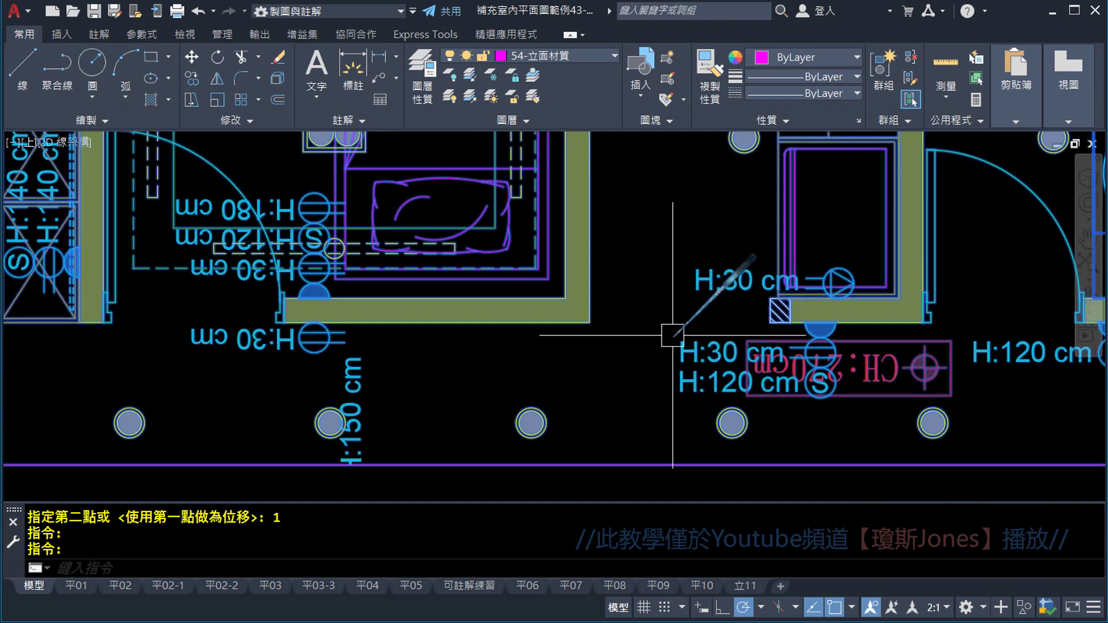
pyautogui.scroll(-2, 670, 314)
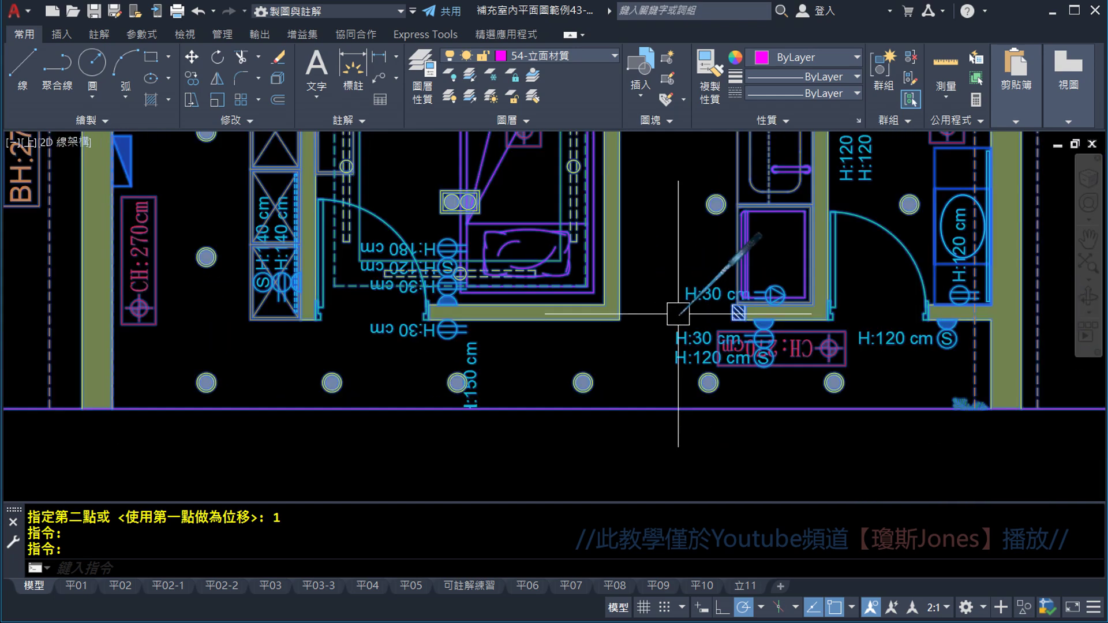
pyautogui.moveTo(865, 321); pyautogui.dragTo(708, 322, button='middle')
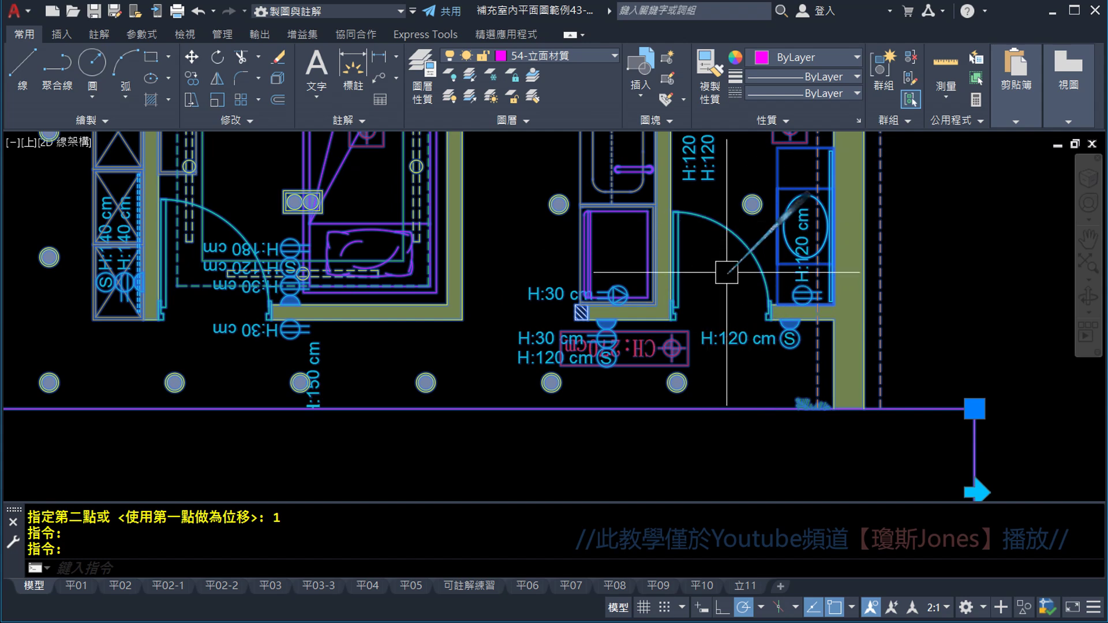
pyautogui.moveTo(726, 271); pyautogui.dragTo(756, 277, button='middle')
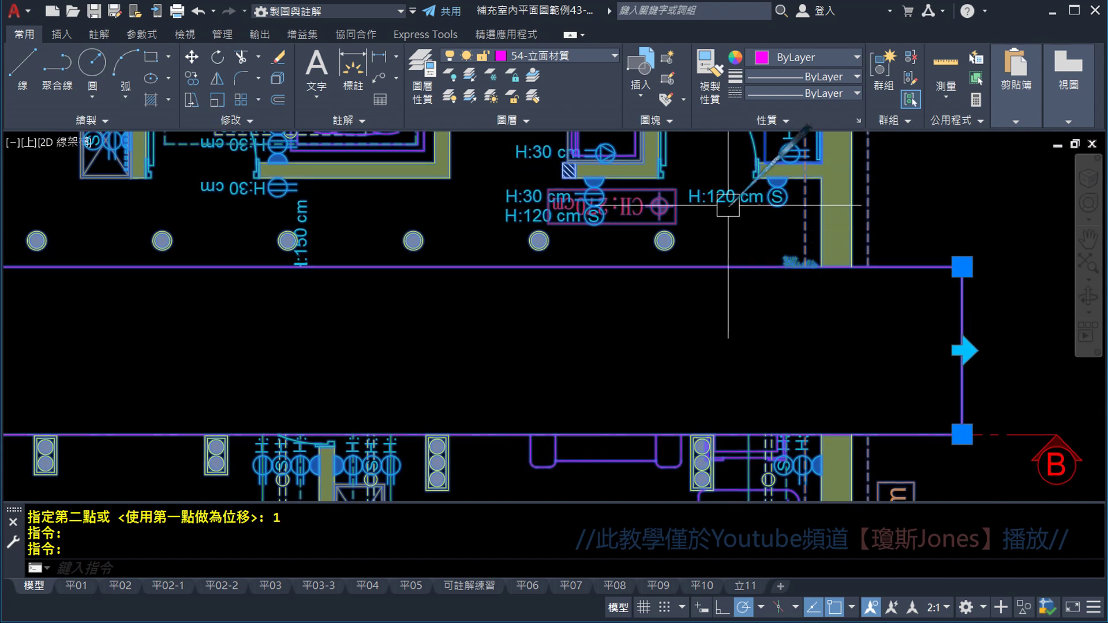
pyautogui.click(962, 350)
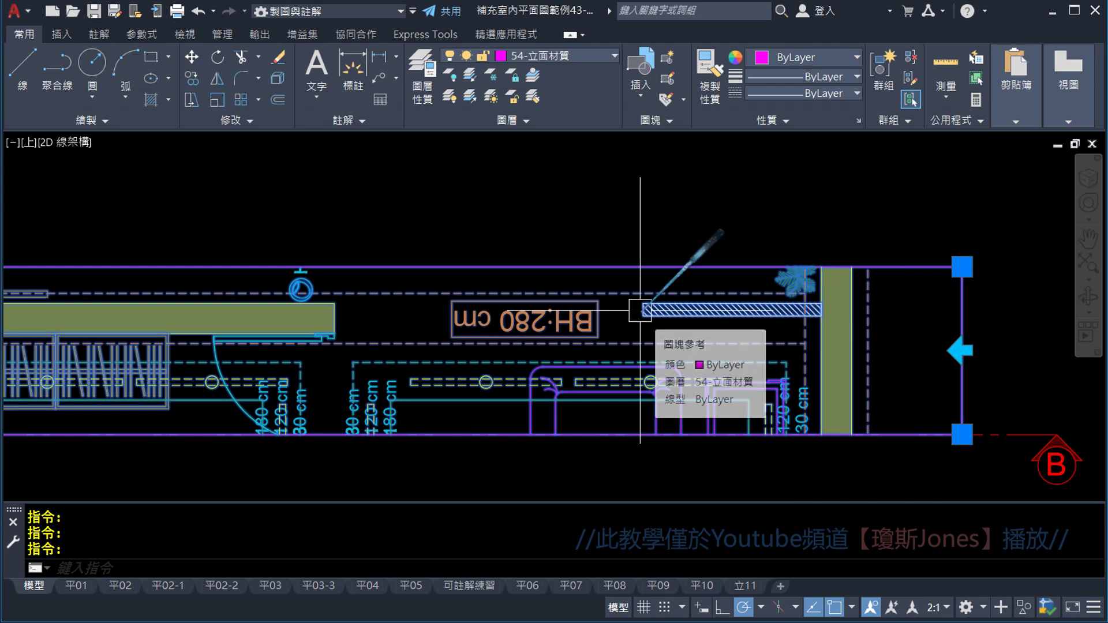
pyautogui.press('Escape')
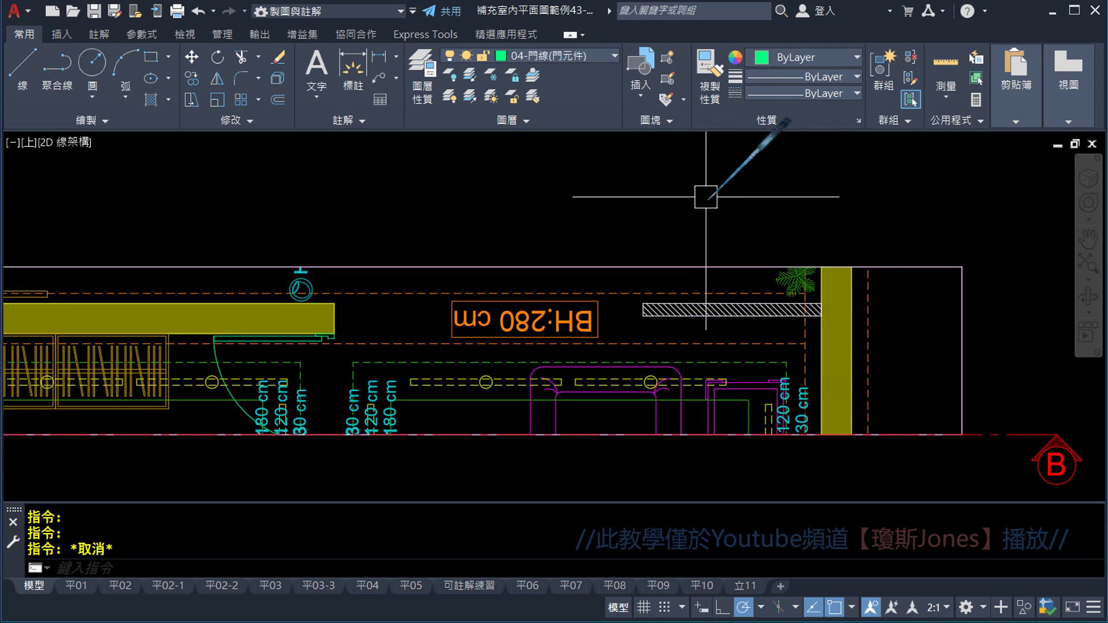
pyautogui.scroll(2, 717, 218)
pyautogui.scroll(2, 660, 273)
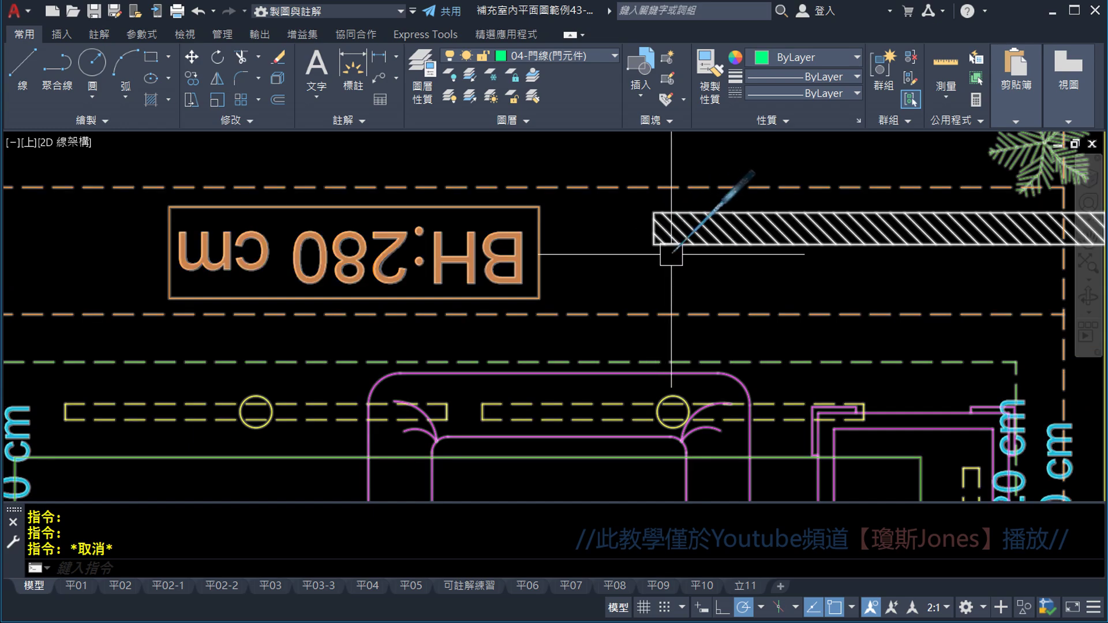
# - Choose 12-隔間工程 from the Layers panel dropdown as the current layer
pyautogui.scroll(-3, 664, 251)
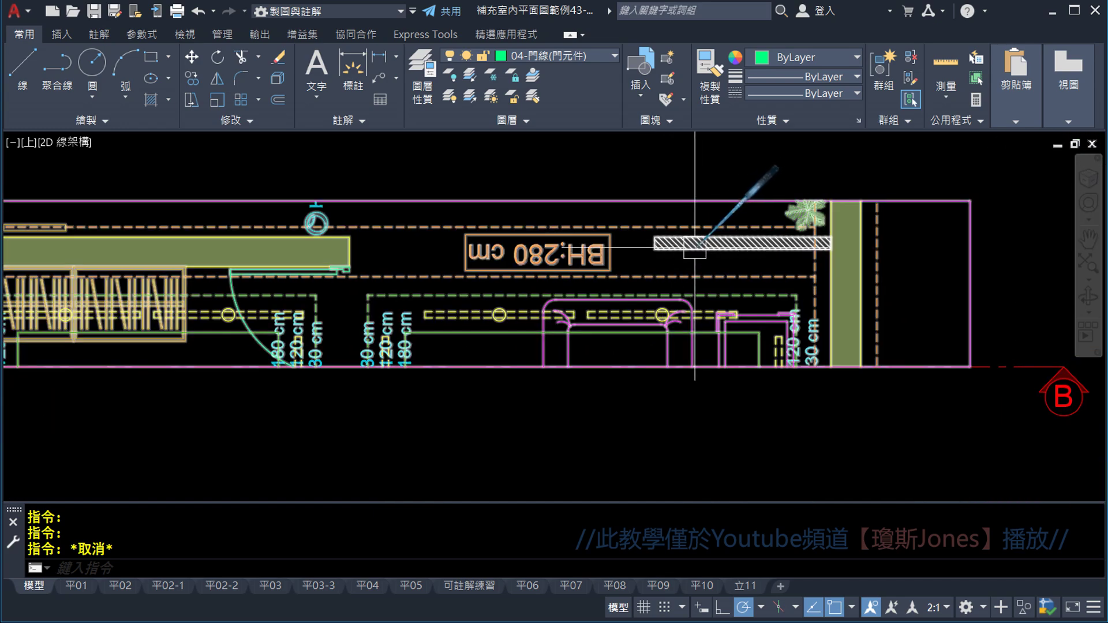
pyautogui.scroll(2, 695, 248)
pyautogui.scroll(2, 695, 248)
pyautogui.click(545, 55)
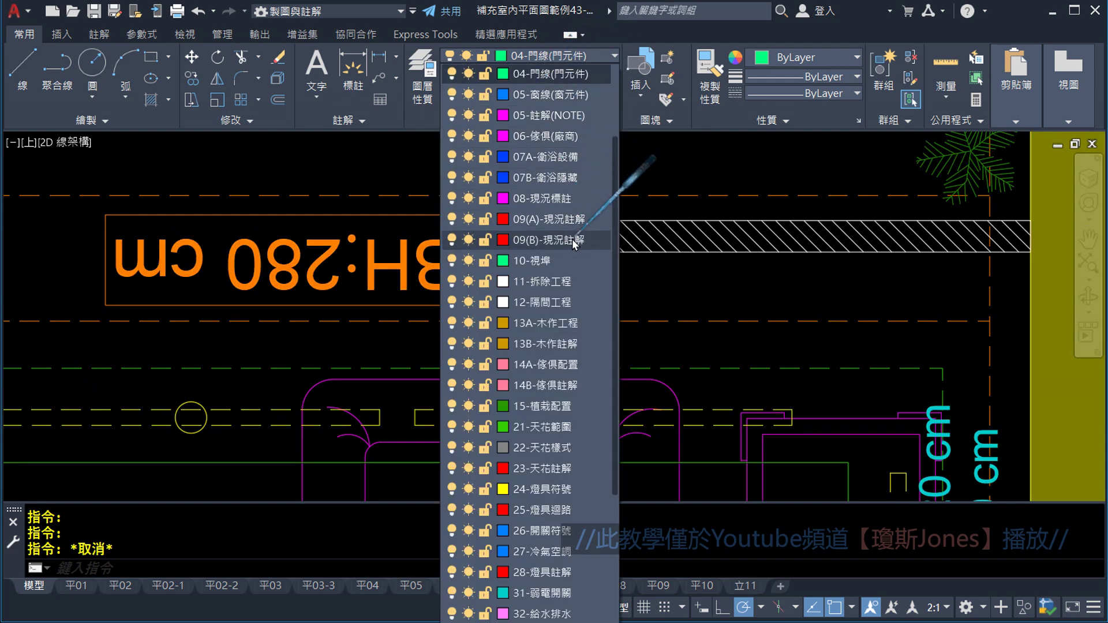
pyautogui.click(574, 301)
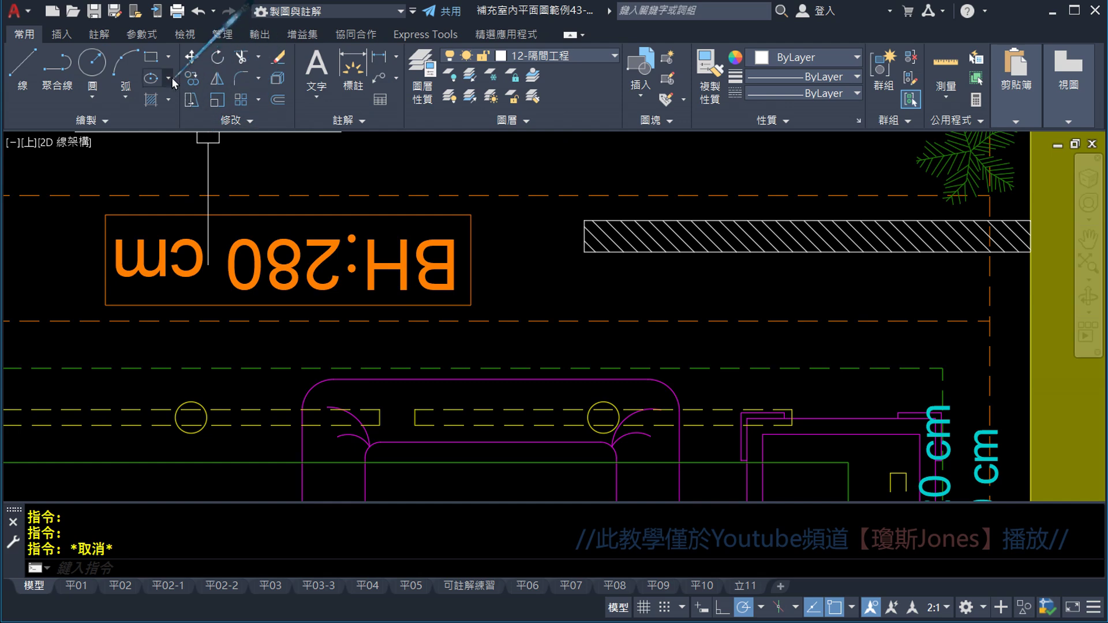
# - Draw a vertical ray from the hatched beam's lower corner straight down into the elevation
pyautogui.click(105, 120)
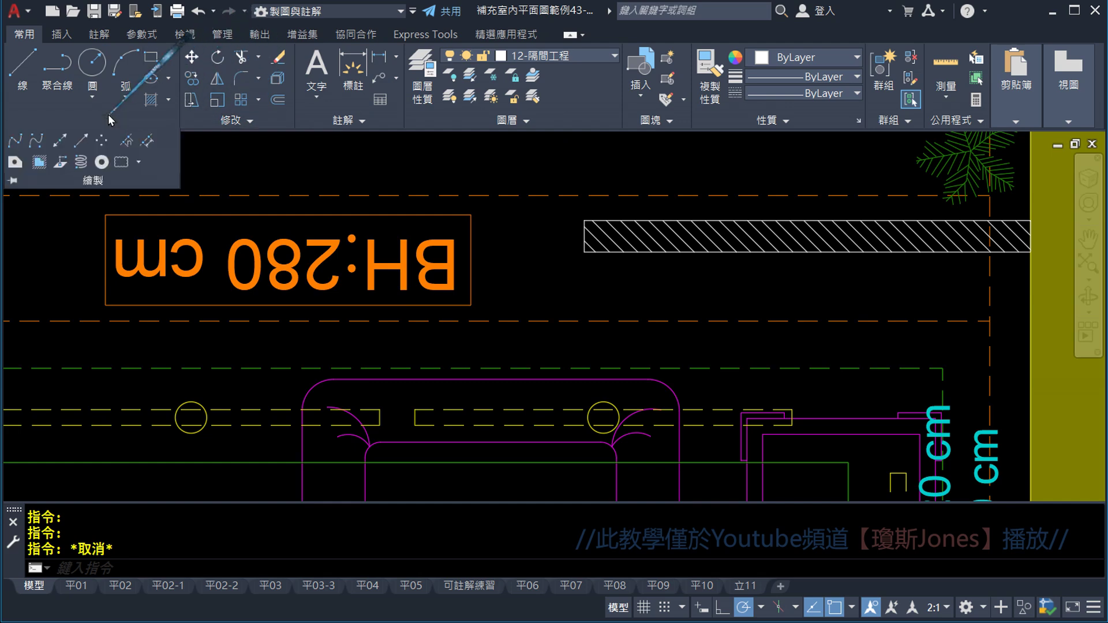
pyautogui.click(83, 137)
pyautogui.scroll(2, 557, 291)
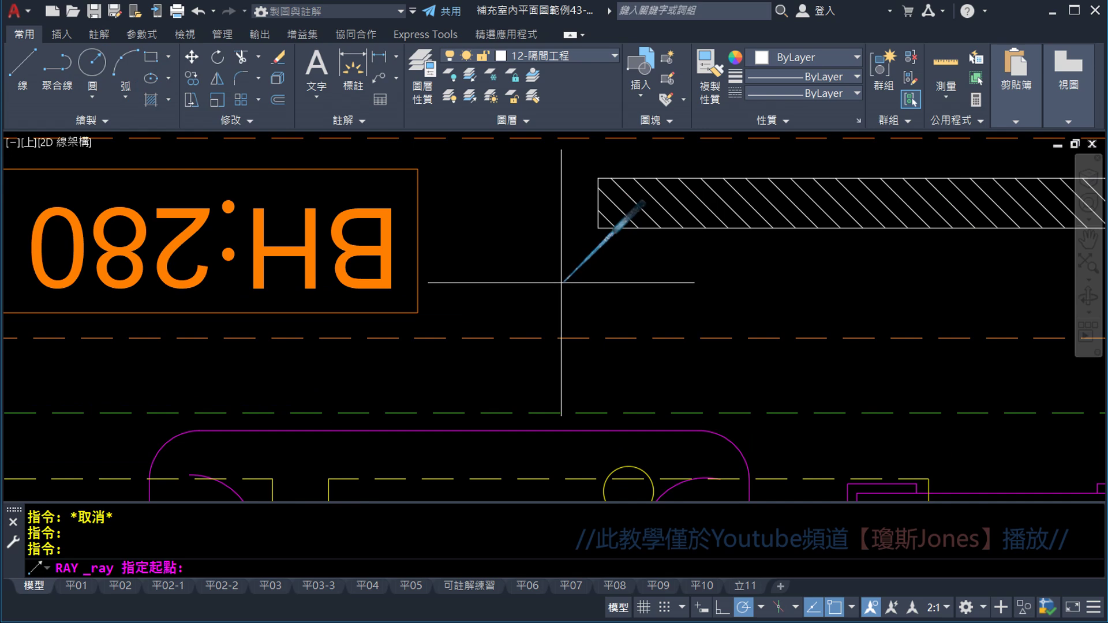
pyautogui.click(598, 228)
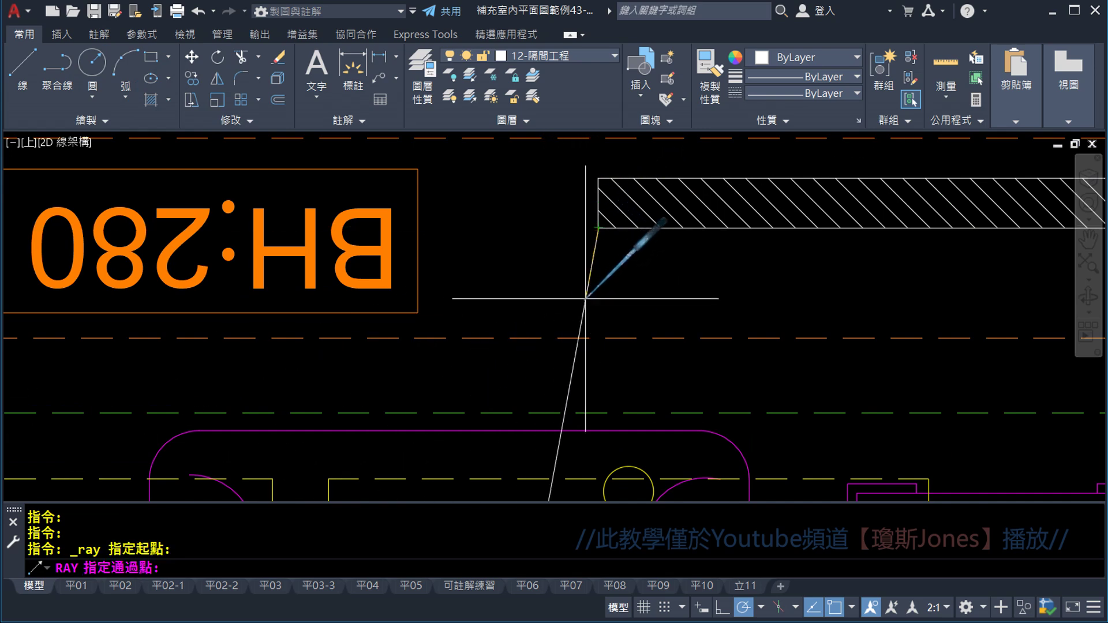
pyautogui.click(596, 299)
pyautogui.press('Escape')
# - Pan and zoom to inspect the yellow wall frame and the plan strip above it
pyautogui.scroll(-5, 568, 270)
pyautogui.moveTo(569, 272); pyautogui.dragTo(513, 346, button='middle')
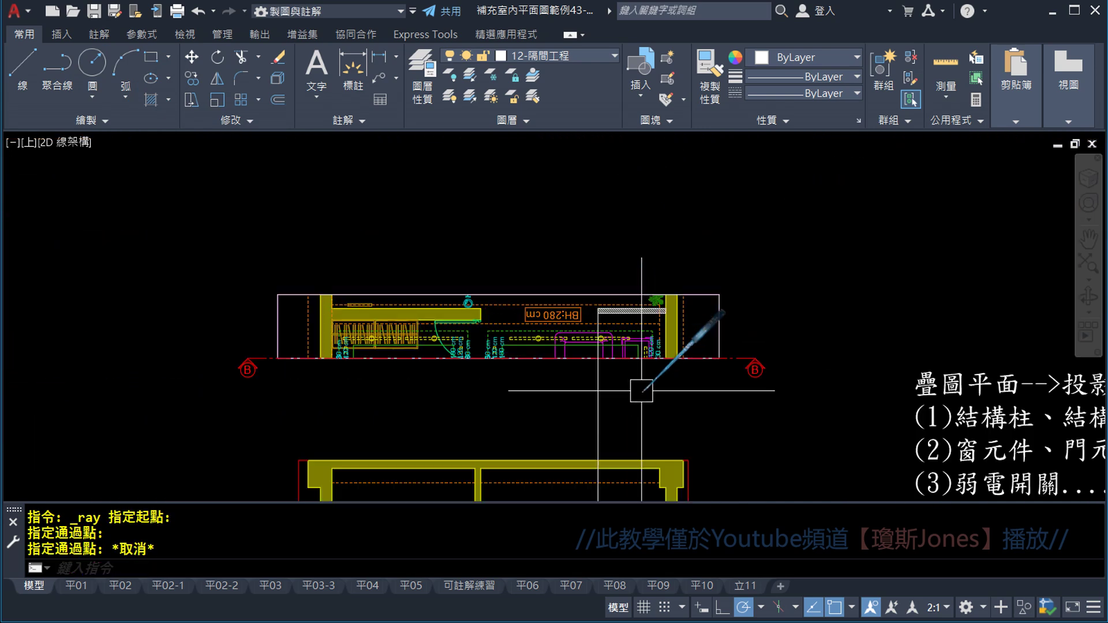
pyautogui.scroll(5, 595, 300)
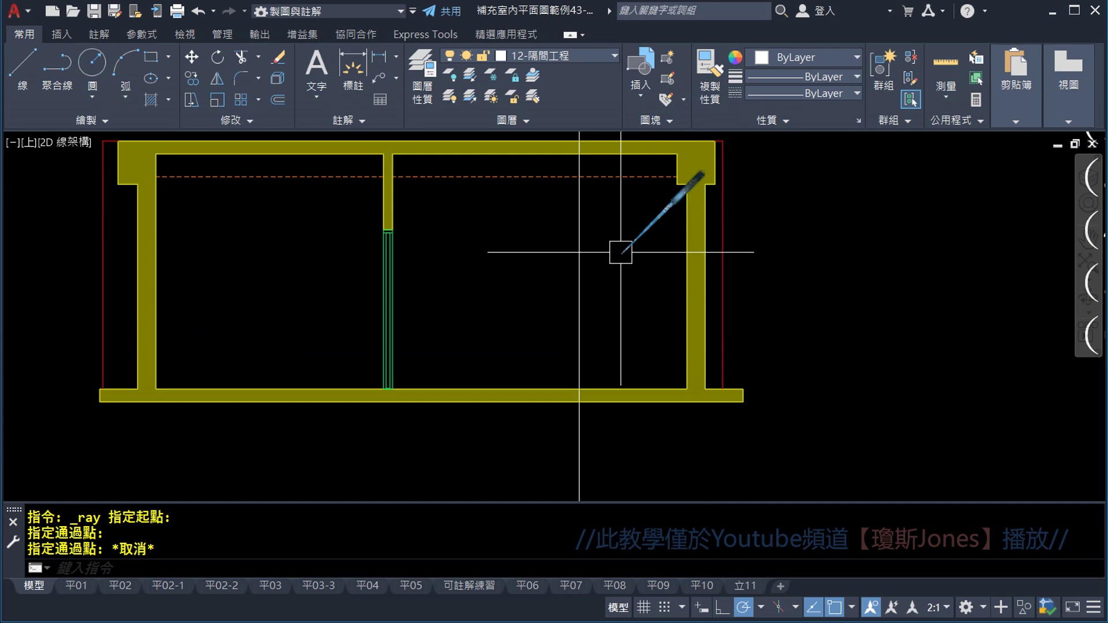
pyautogui.moveTo(667, 210); pyautogui.dragTo(606, 375, button='middle')
pyautogui.scroll(-1, 606, 381)
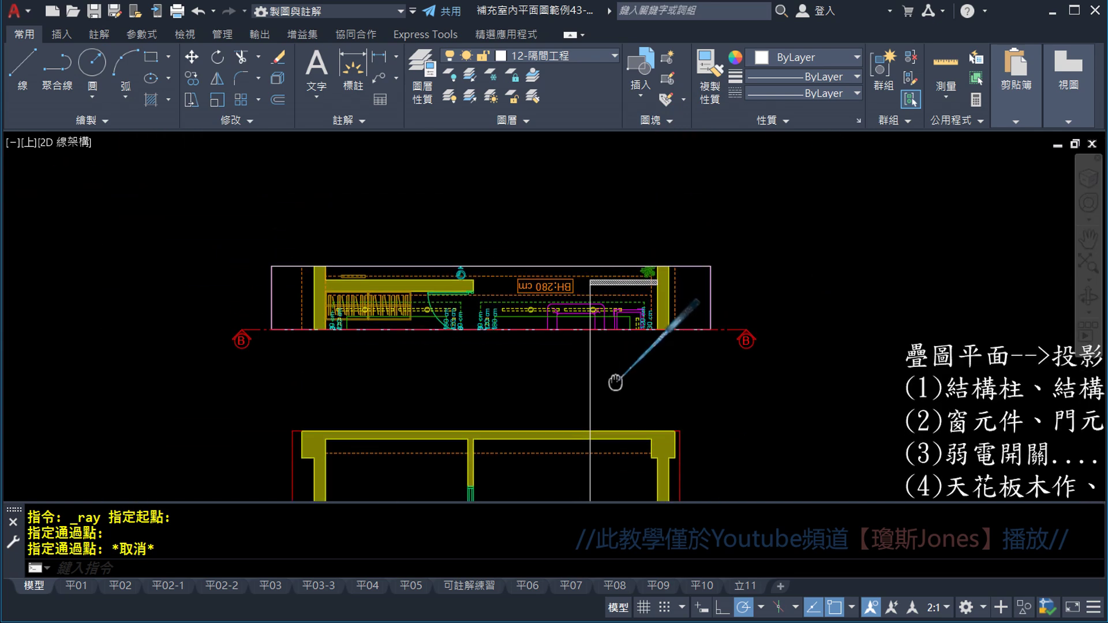
pyautogui.scroll(1, 608, 353)
pyautogui.scroll(2, 589, 323)
pyautogui.scroll(2, 583, 248)
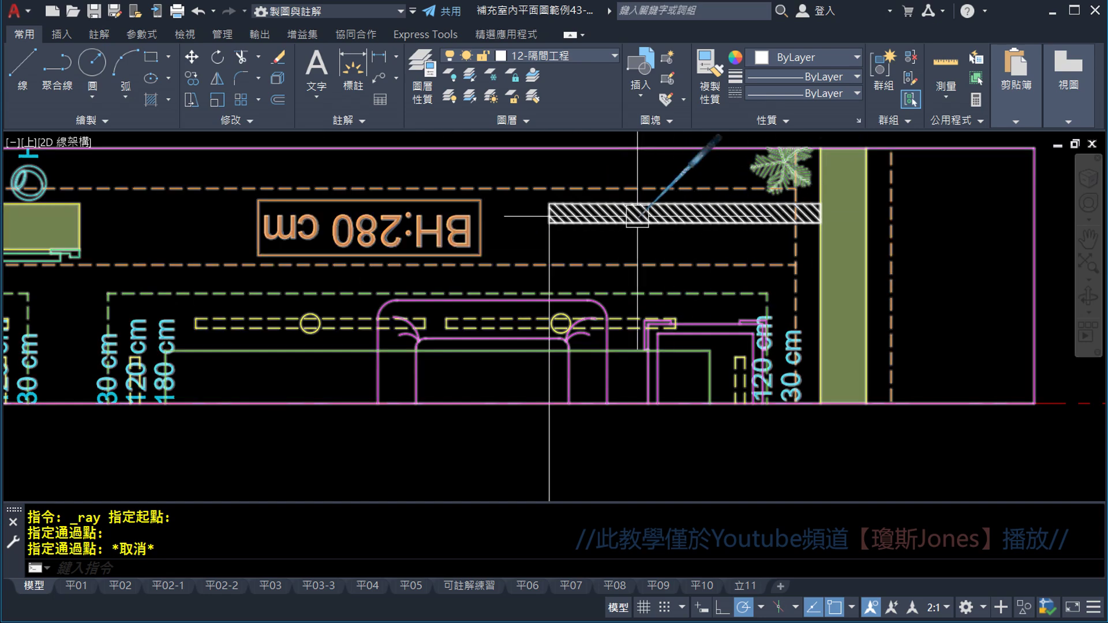
pyautogui.rightClick(618, 216)
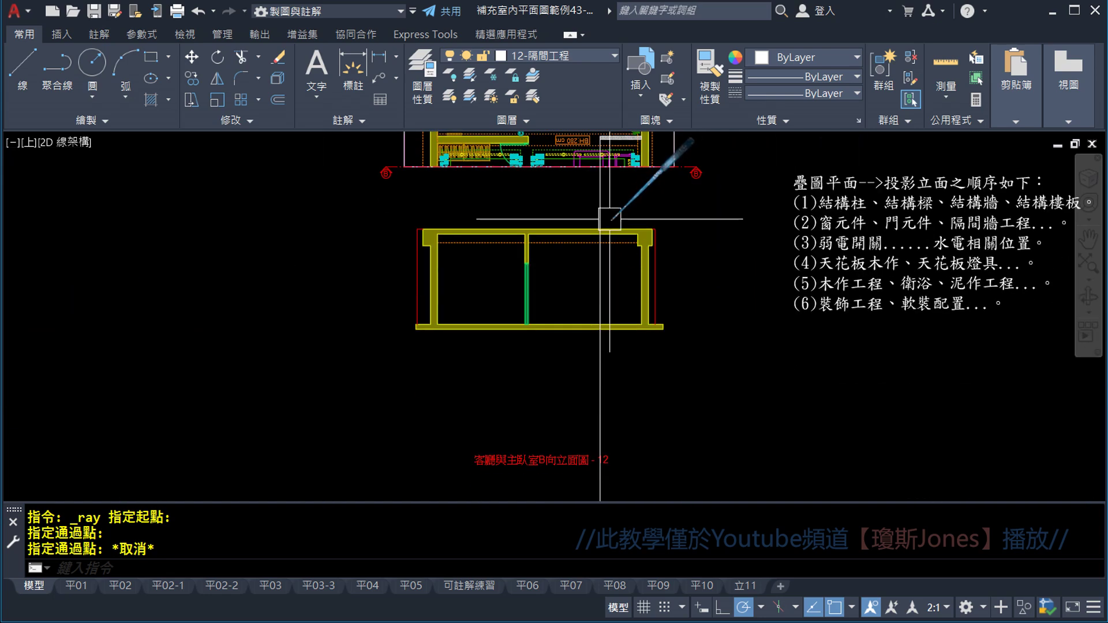
pyautogui.scroll(2, 602, 254)
pyautogui.scroll(3, 594, 250)
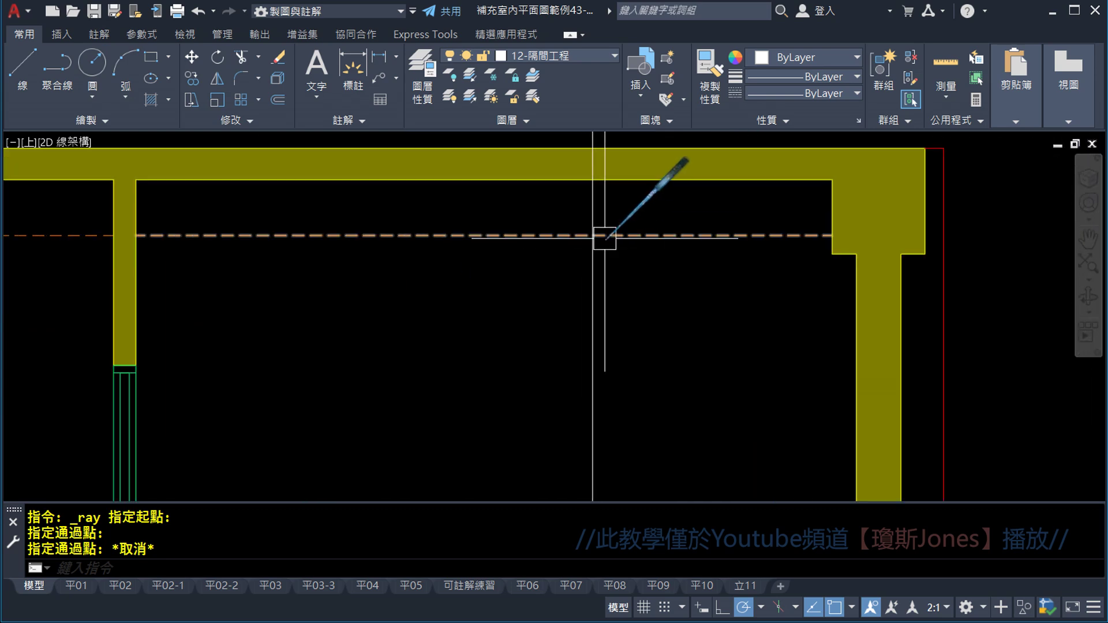
pyautogui.scroll(-2, 717, 260)
pyautogui.scroll(-3, 650, 218)
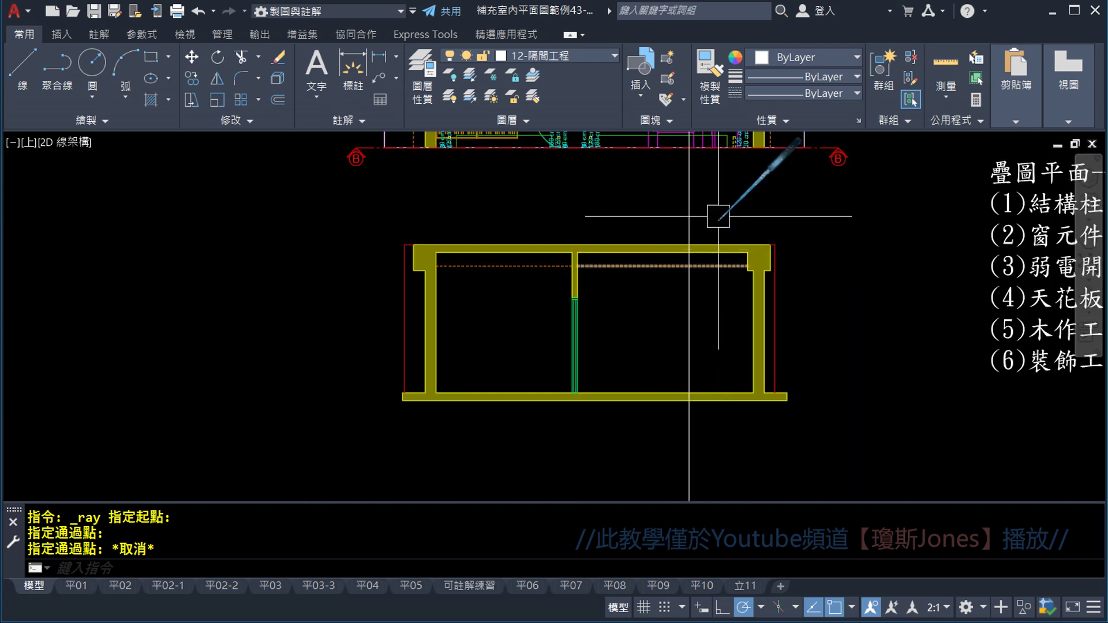
pyautogui.scroll(-2, 718, 375)
pyautogui.scroll(2, 710, 291)
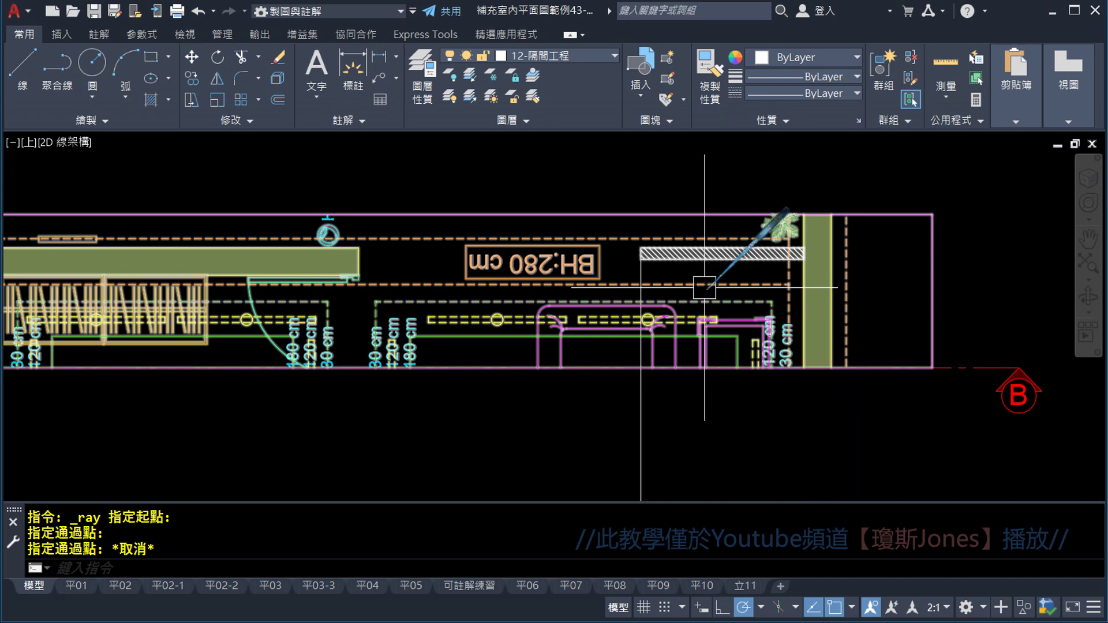
pyautogui.scroll(2, 789, 268)
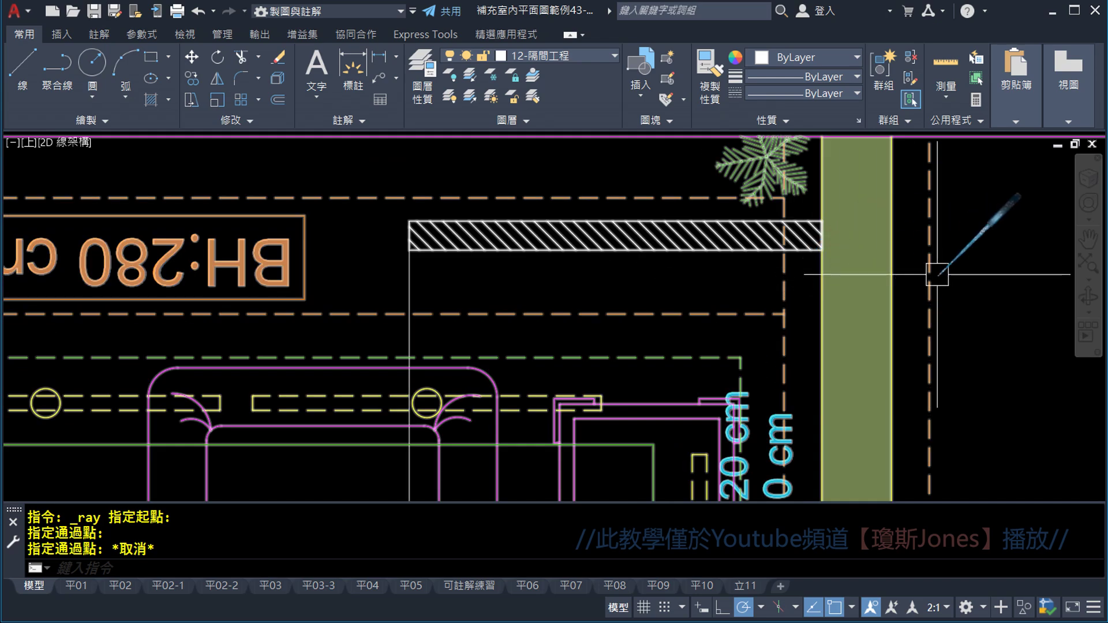
pyautogui.scroll(-4, 807, 235)
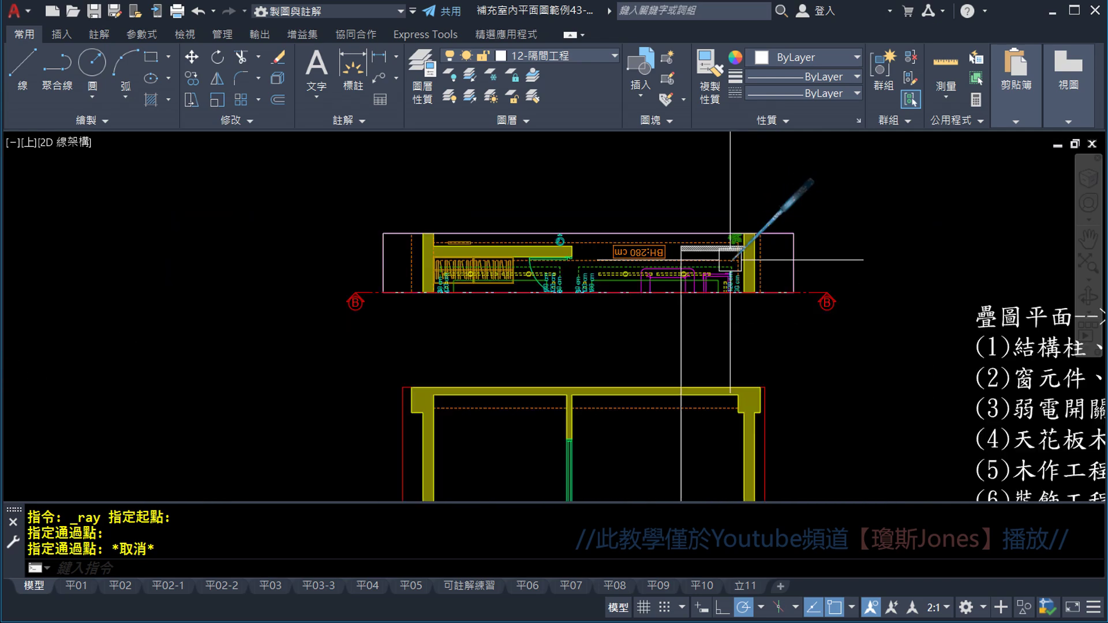
pyautogui.scroll(1, 717, 284)
pyautogui.scroll(1, 737, 324)
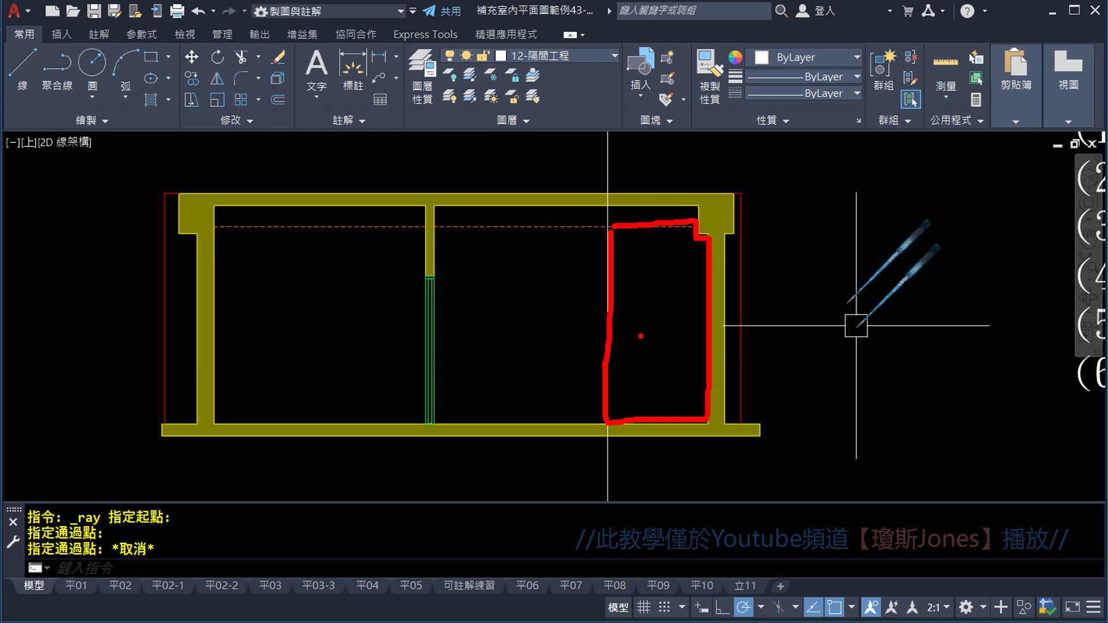
# - Trace a polyline along the right bay's floor, inner wall corners and ceiling line
pyautogui.scroll(2, 642, 277)
pyautogui.moveTo(611, 254); pyautogui.dragTo(584, 206, button='middle')
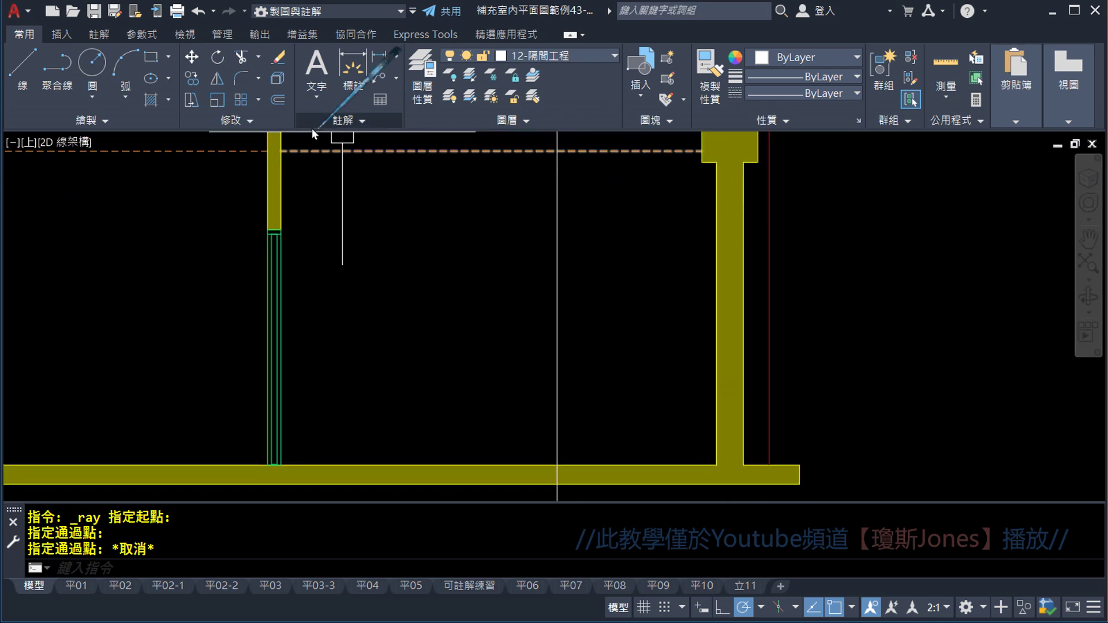
pyautogui.click(60, 80)
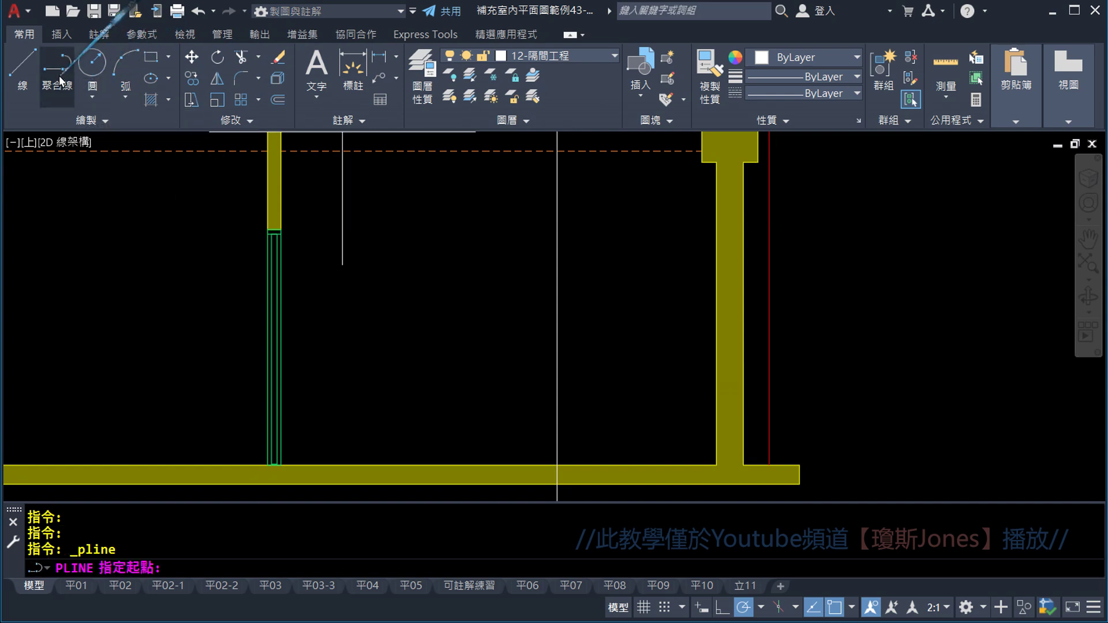
pyautogui.moveTo(411, 226); pyautogui.dragTo(408, 229, button='middle')
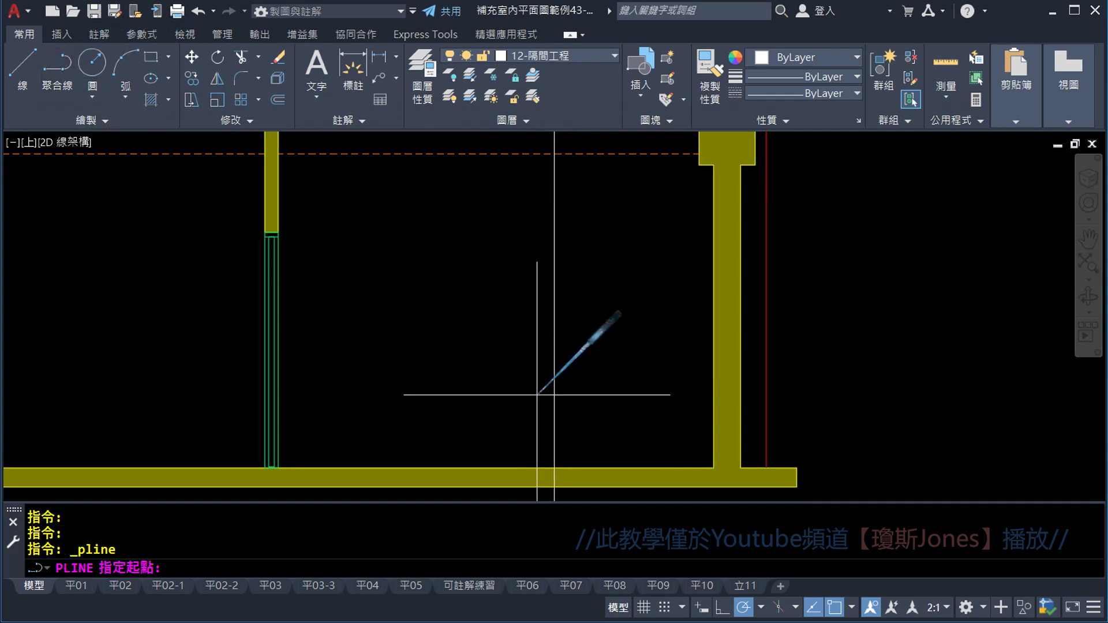
pyautogui.click(554, 468)
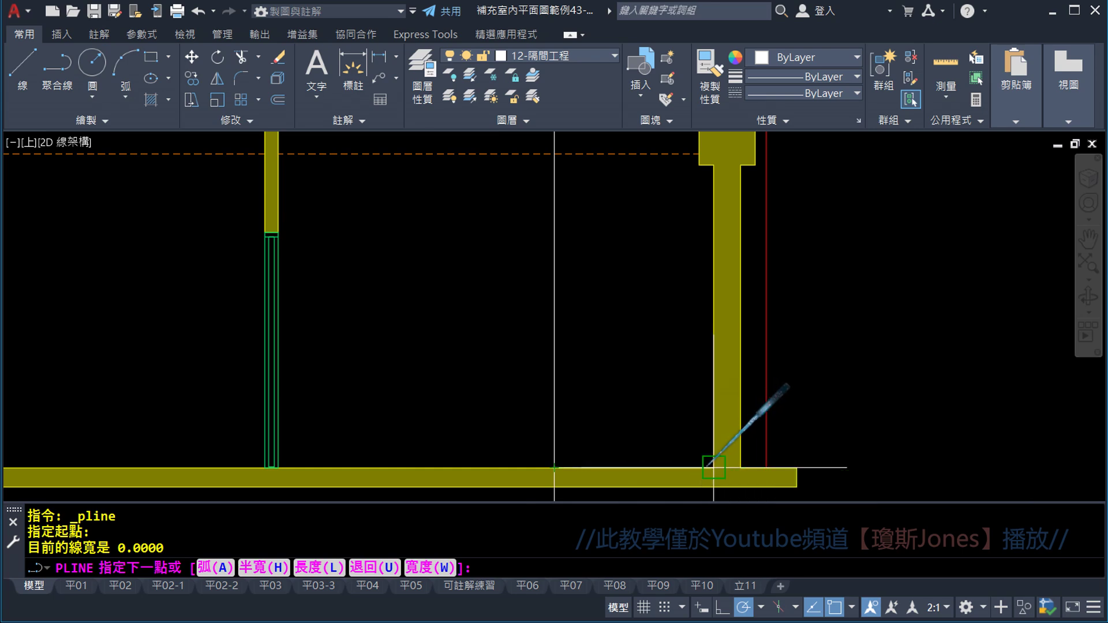
pyautogui.click(713, 468)
pyautogui.scroll(2, 717, 247)
pyautogui.scroll(2, 742, 235)
pyautogui.scroll(1, 791, 244)
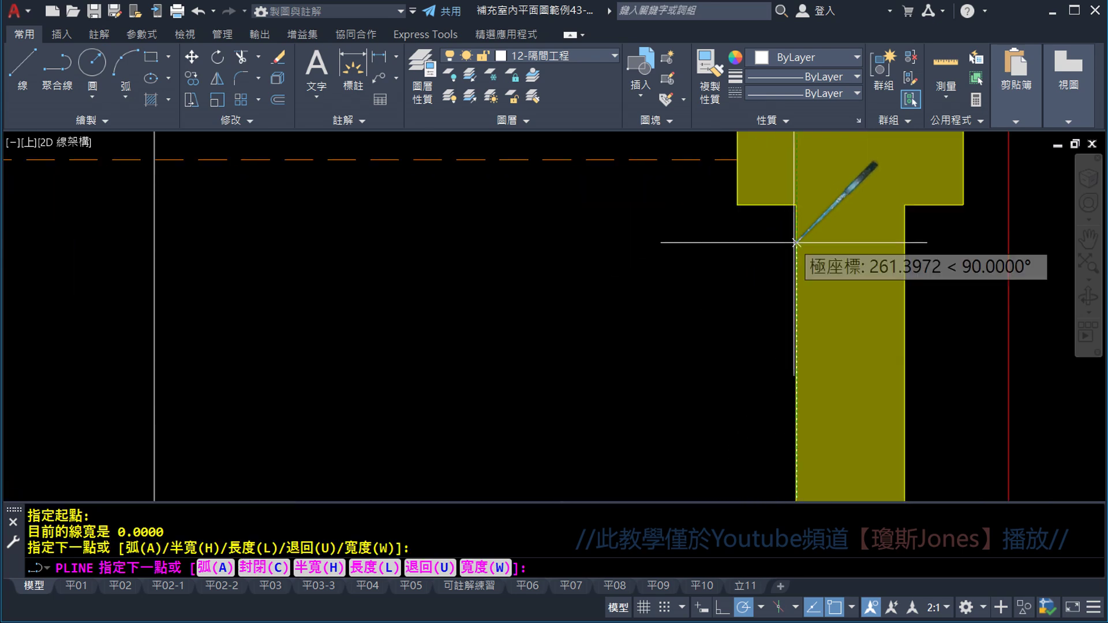
pyautogui.click(789, 203)
pyautogui.click(737, 204)
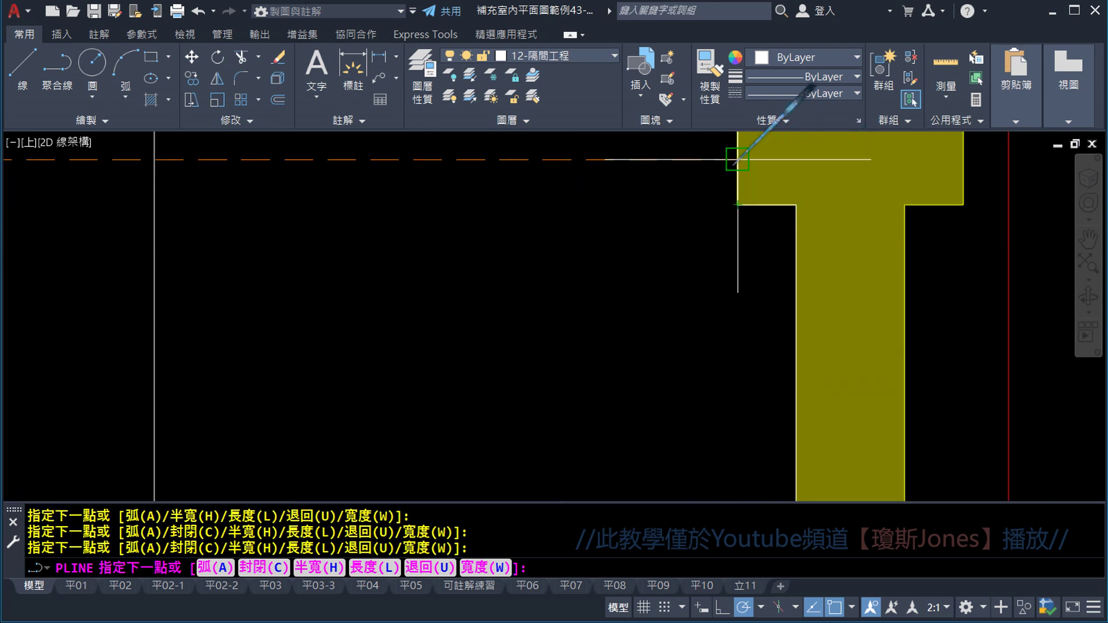
pyautogui.scroll(-2, 737, 159)
pyautogui.click(503, 167)
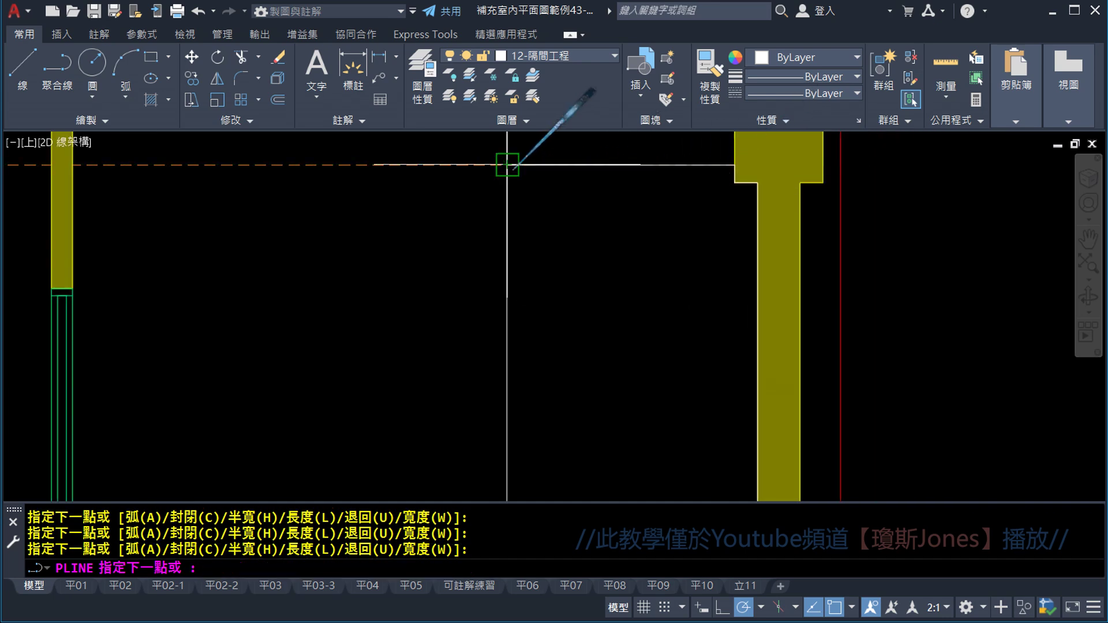
pyautogui.scroll(-2, 502, 171)
pyautogui.scroll(4, 491, 335)
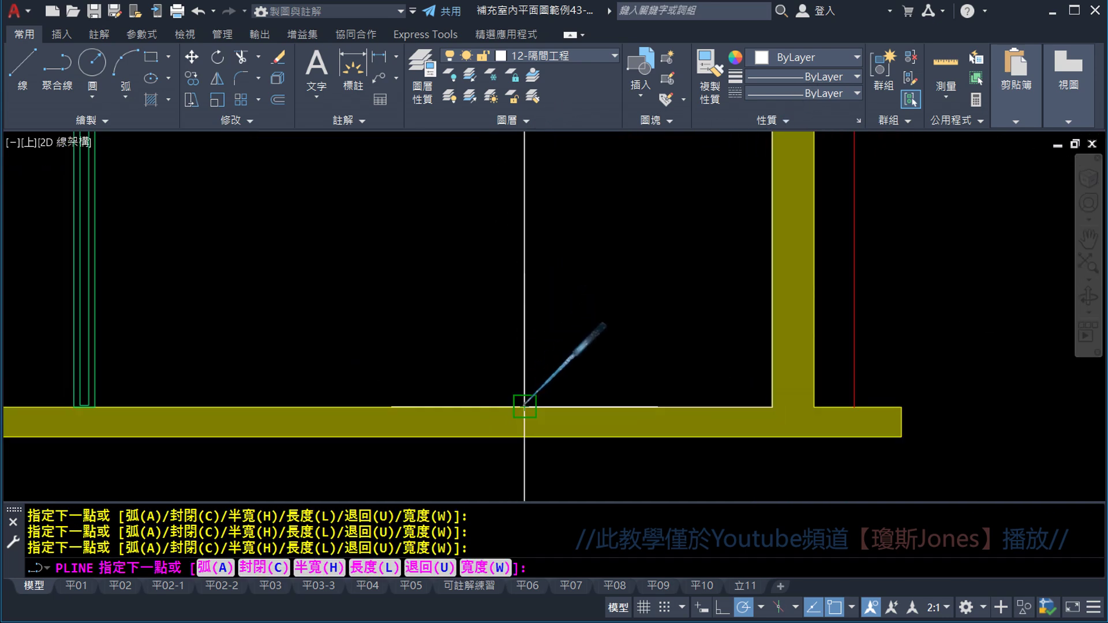
pyautogui.press('Escape')
# - Erase the leftover vertical guide line
pyautogui.scroll(-4, 407, 253)
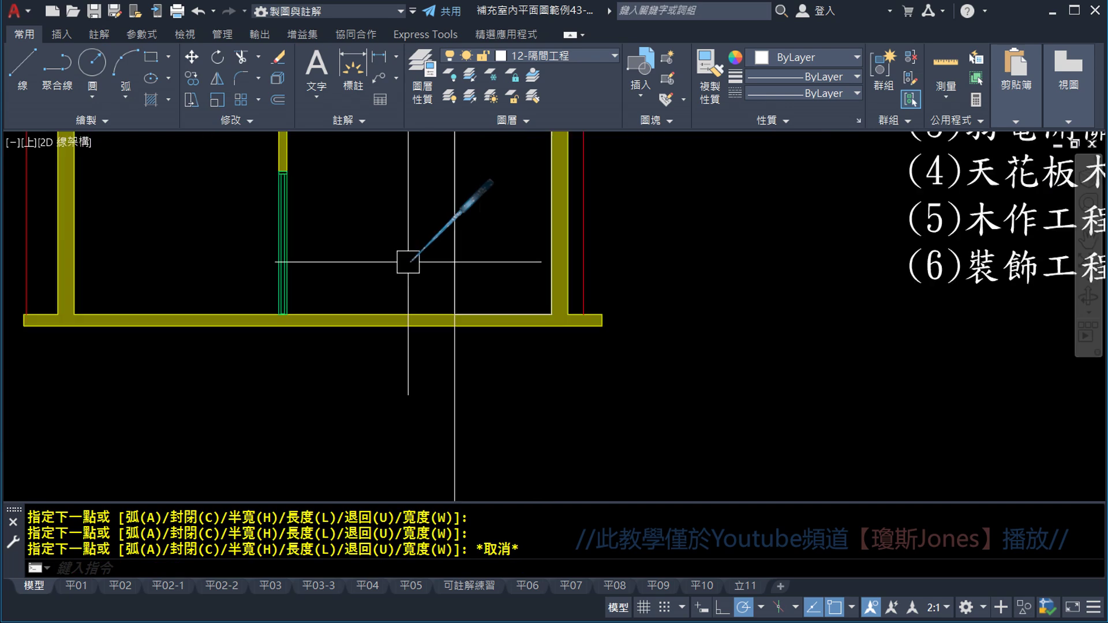
pyautogui.moveTo(392, 341); pyautogui.dragTo(480, 393, button='middle')
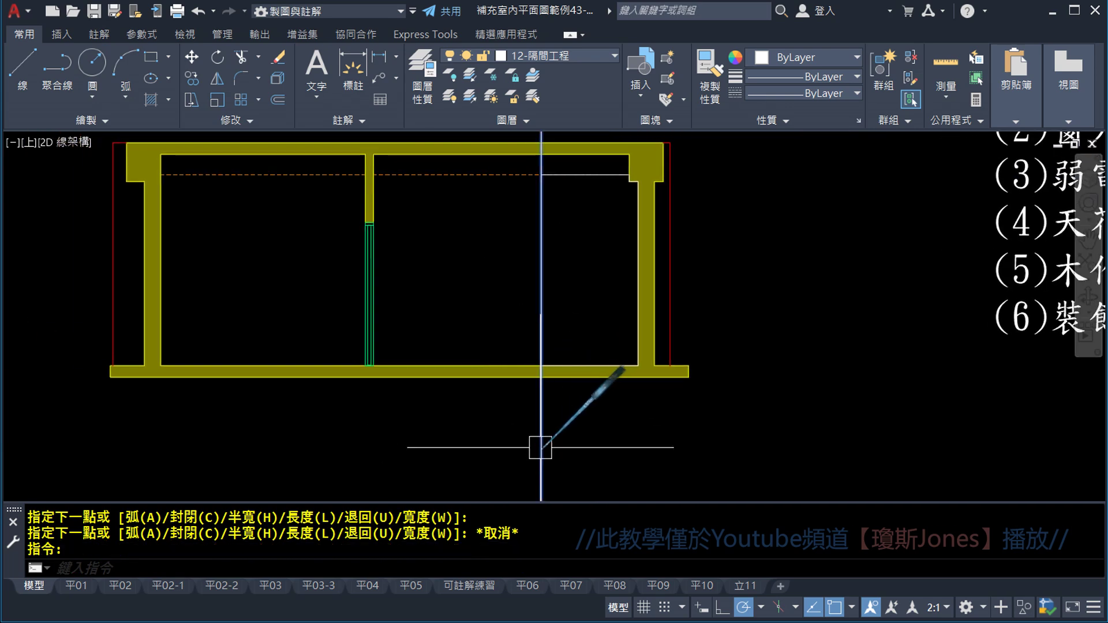
pyautogui.press('Delete')
# - Check the new outline beside the right wall, clear the selection, and pan around the drawing
pyautogui.moveTo(539, 267); pyautogui.dragTo(592, 289, button='middle')
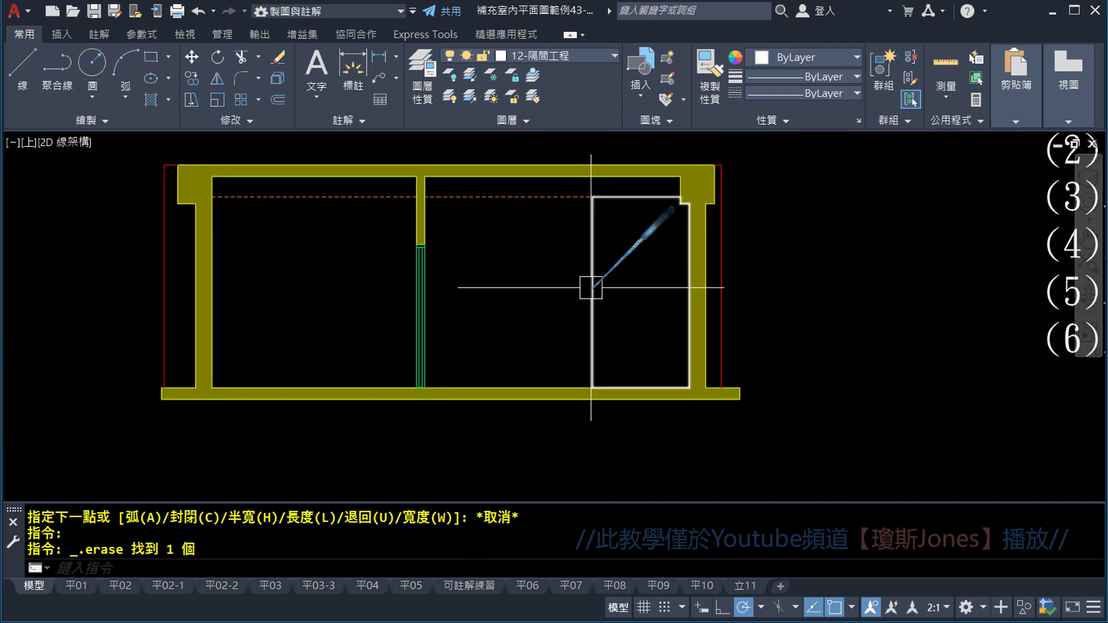
pyautogui.click(592, 290)
pyautogui.press('Escape')
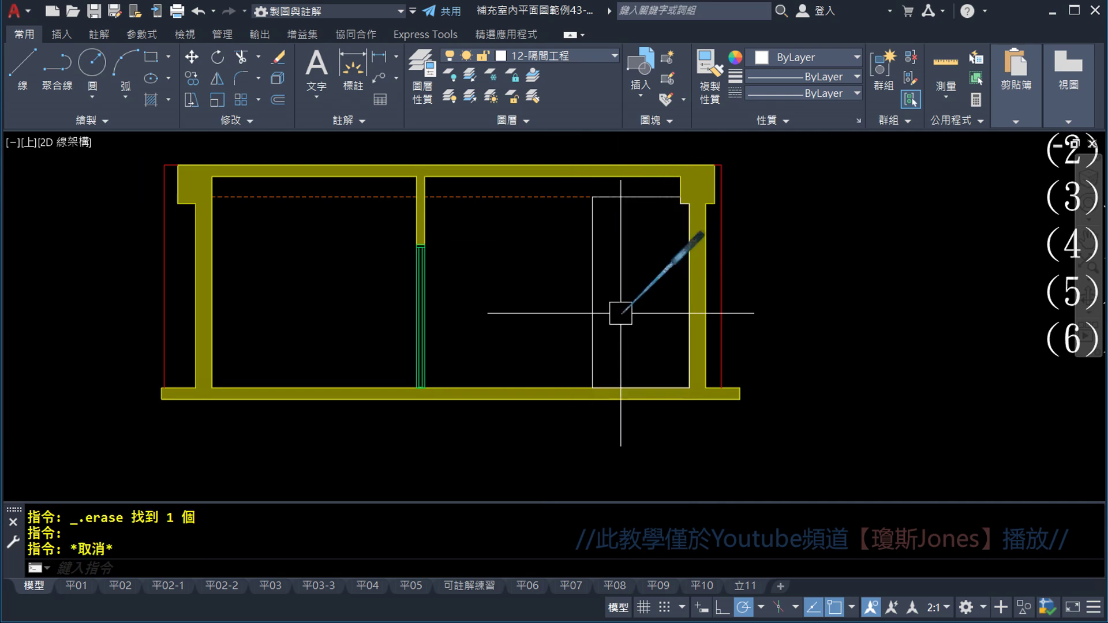
pyautogui.scroll(-2, 589, 260)
pyautogui.moveTo(588, 180)
pyautogui.mouseDown(button='middle')
pyautogui.moveTo(639, 291)
pyautogui.moveTo(617, 174)
pyautogui.mouseUp(button='middle')
pyautogui.scroll(2, 639, 300)
pyautogui.moveTo(661, 285); pyautogui.dragTo(656, 198, button='middle')
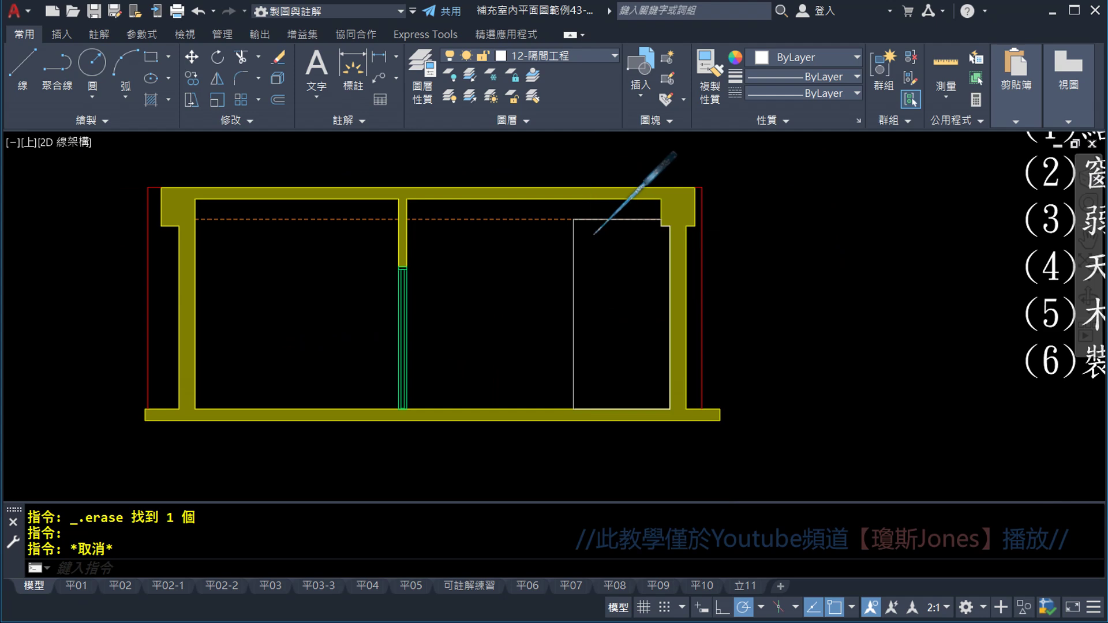
pyautogui.scroll(2, 591, 242)
pyautogui.scroll(-3, 680, 323)
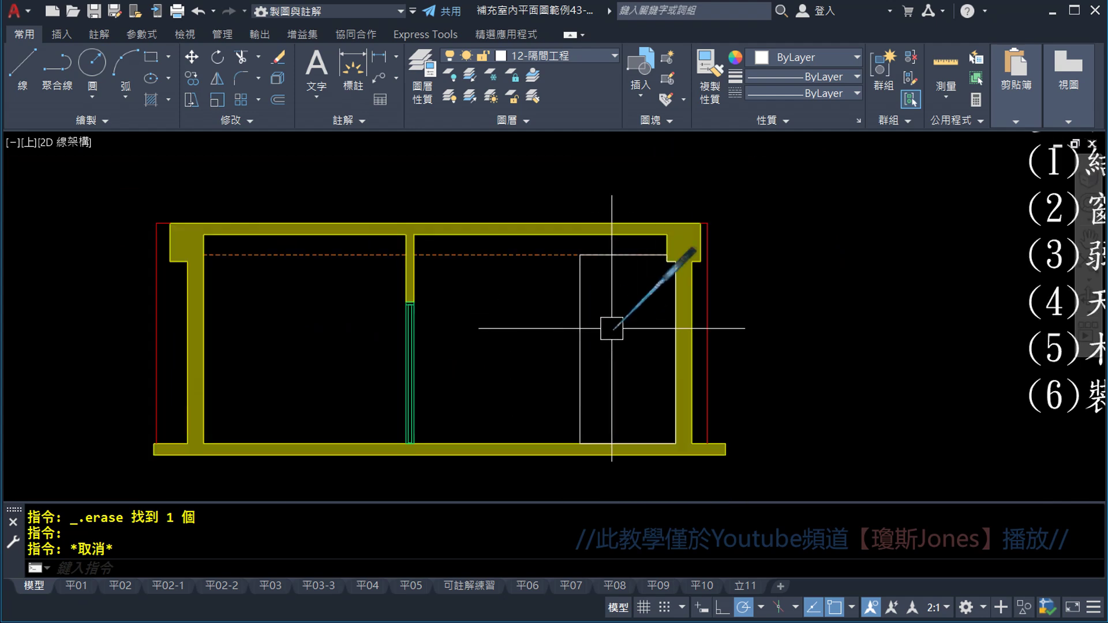
pyautogui.scroll(3, 576, 317)
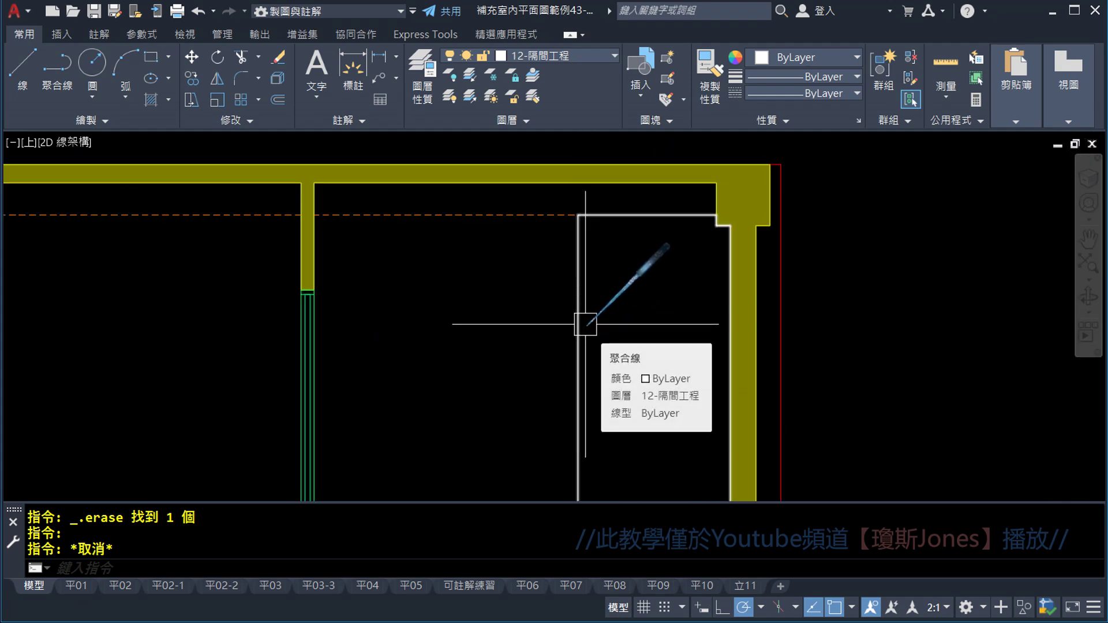
pyautogui.scroll(-3, 585, 324)
pyautogui.scroll(-2, 580, 220)
pyautogui.moveTo(575, 190)
pyautogui.mouseDown(button='middle')
pyautogui.moveTo(551, 294)
pyautogui.moveTo(508, 340)
pyautogui.mouseUp(button='middle')
pyautogui.scroll(2, 717, 374)
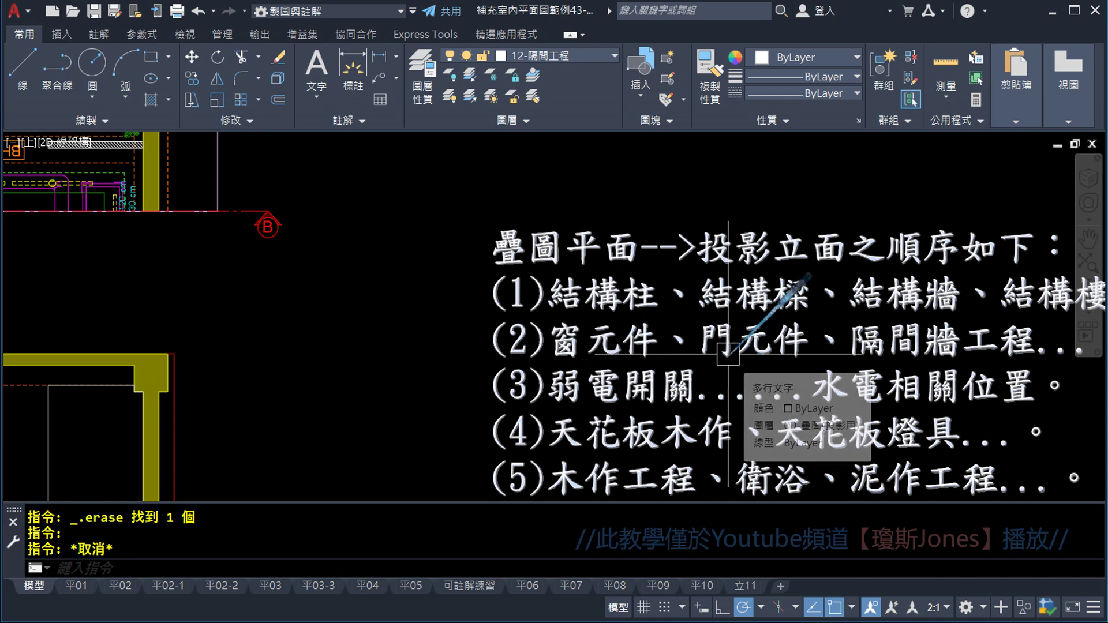
# - Pan and zoom to the B-direction plan strip between the two B markers
pyautogui.moveTo(348, 367); pyautogui.dragTo(544, 322, button='middle')
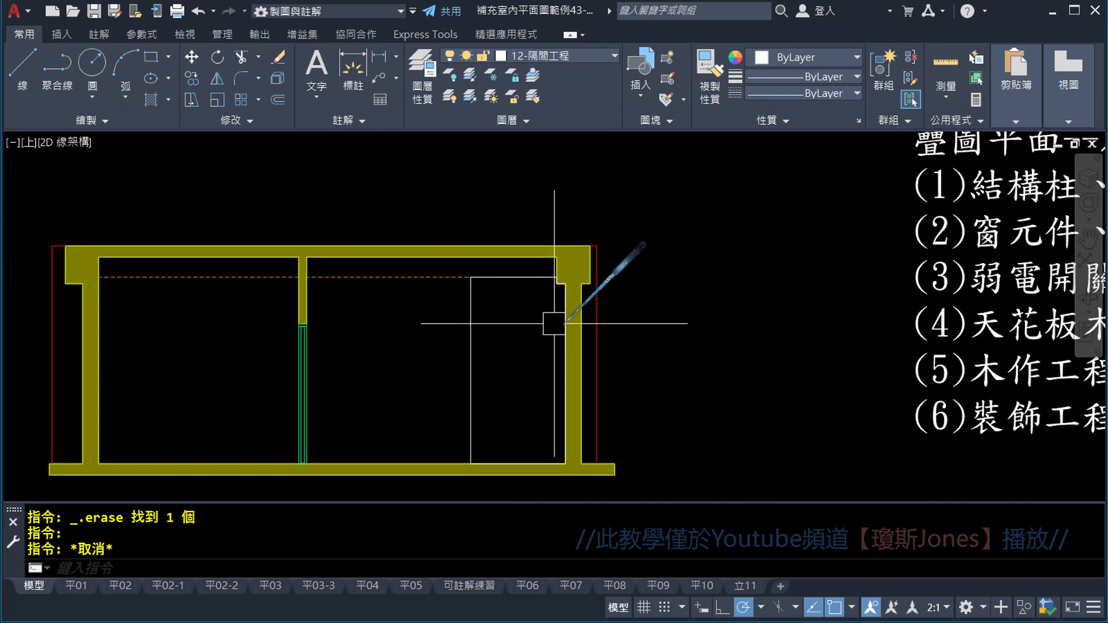
pyautogui.moveTo(465, 203)
pyautogui.mouseDown(button='middle')
pyautogui.moveTo(556, 326)
pyautogui.moveTo(568, 379)
pyautogui.mouseUp(button='middle')
pyautogui.scroll(1, 556, 326)
pyautogui.scroll(2, 495, 317)
pyautogui.scroll(1, 505, 261)
pyautogui.moveTo(504, 261); pyautogui.dragTo(549, 322, button='middle')
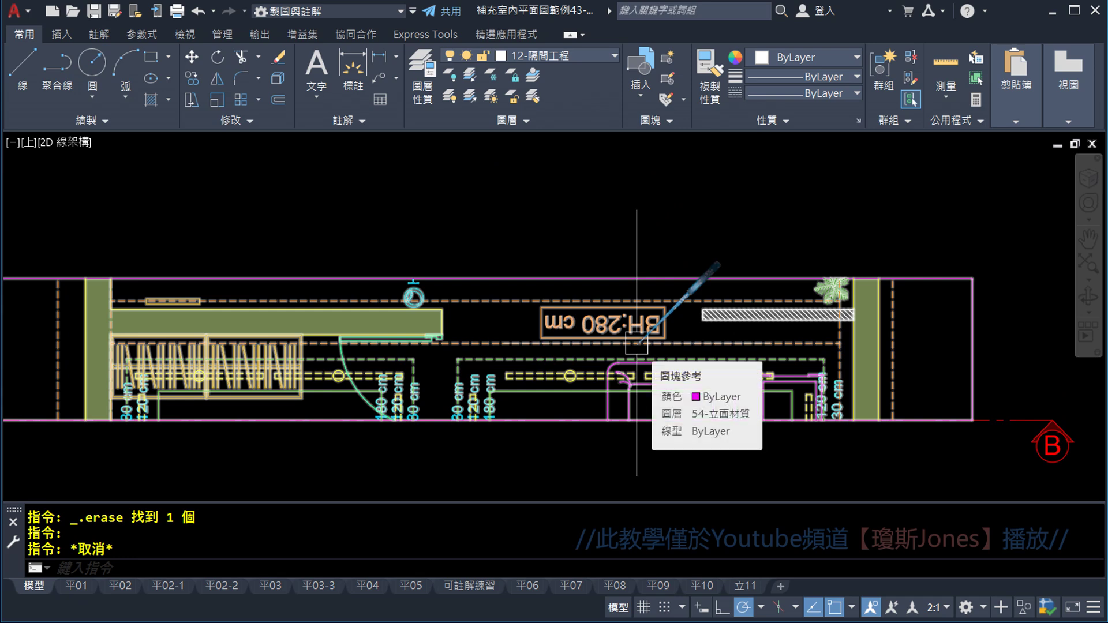
pyautogui.moveTo(636, 343); pyautogui.dragTo(858, 248, button='middle')
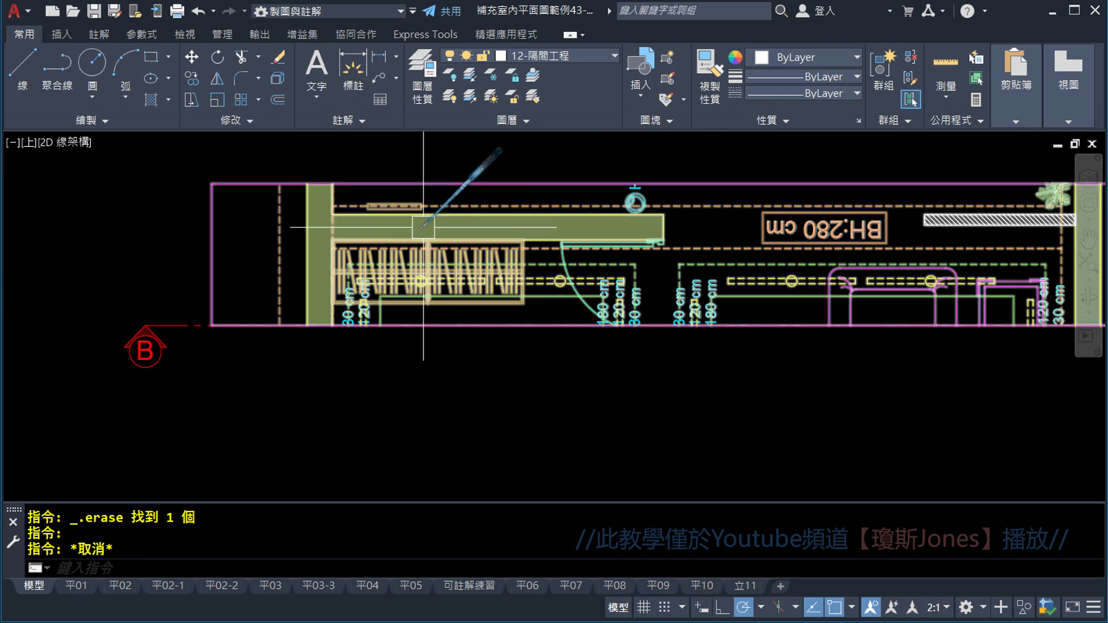
pyautogui.scroll(5, 648, 391)
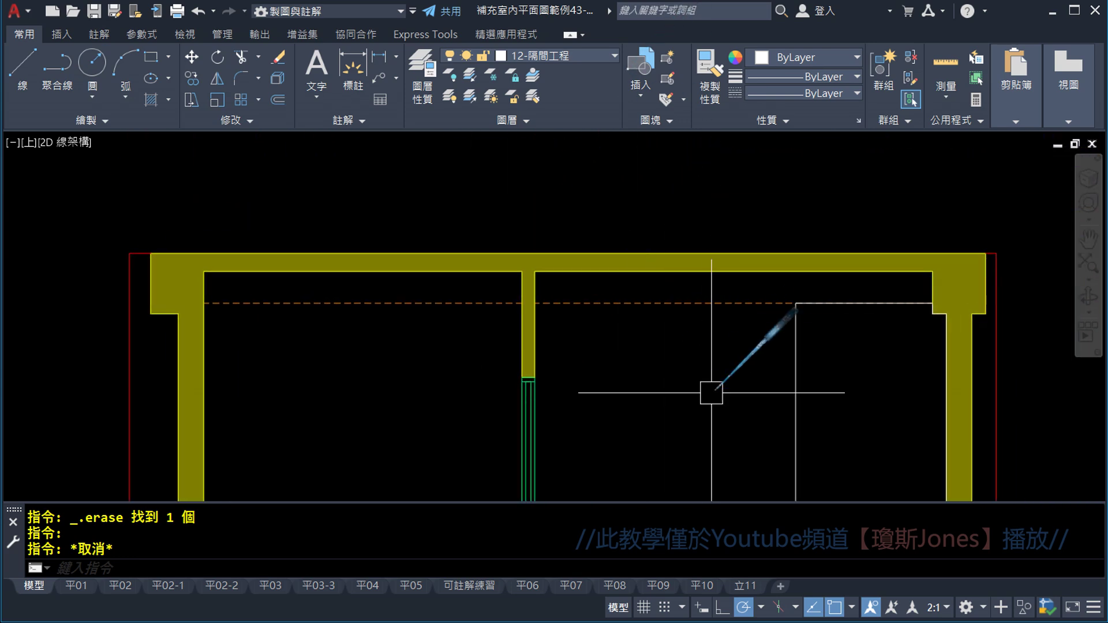
pyautogui.moveTo(704, 198)
pyautogui.mouseDown(button='middle')
pyautogui.moveTo(690, 260)
pyautogui.moveTo(687, 420)
pyautogui.mouseUp(button='middle')
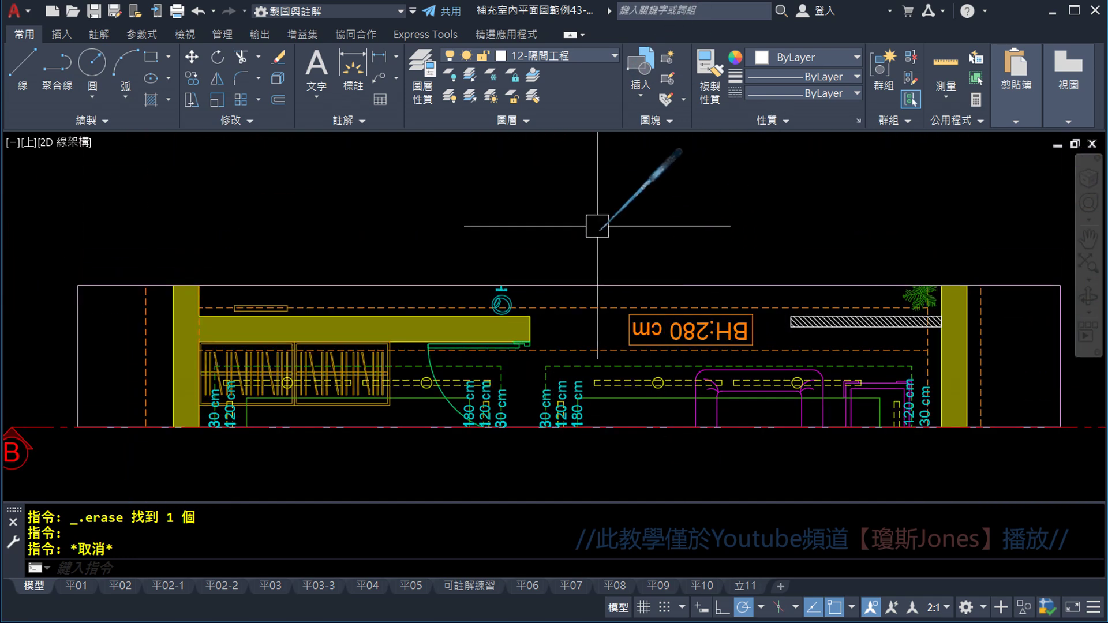
pyautogui.moveTo(697, 220); pyautogui.dragTo(652, 126, button='middle')
# - Select the plan strip block, zoom to the wall corner by the H:30 cm outlets, and show the layer list
pyautogui.click(801, 312)
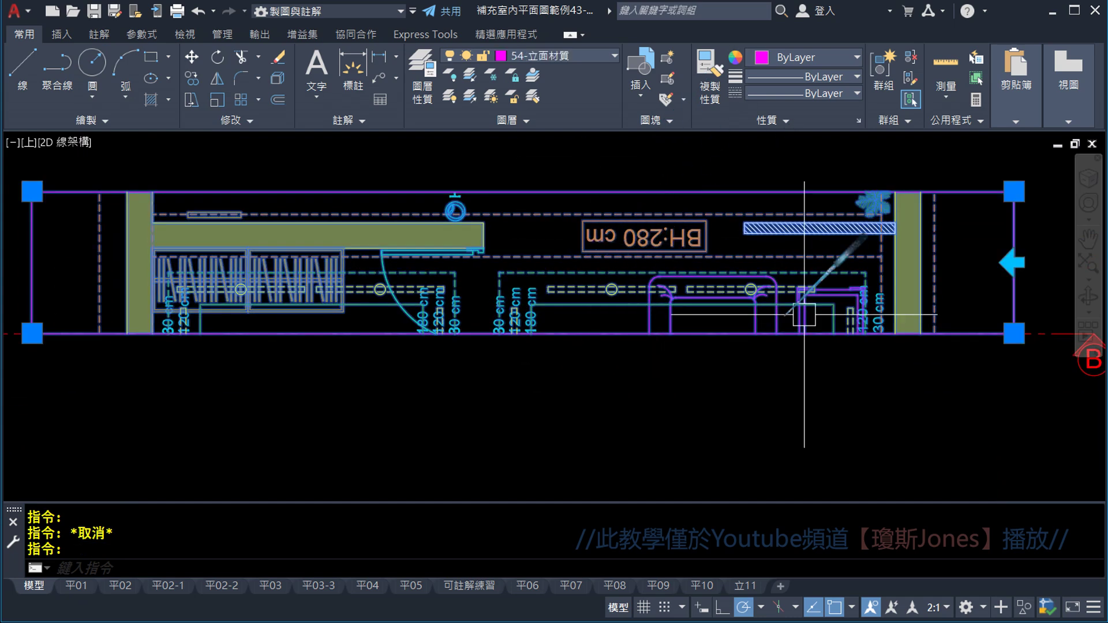
pyautogui.moveTo(998, 275)
pyautogui.mouseDown(button='middle')
pyautogui.moveTo(590, 259)
pyautogui.moveTo(643, 257)
pyautogui.moveTo(650, 315)
pyautogui.mouseUp(button='middle')
pyautogui.scroll(-2, 643, 257)
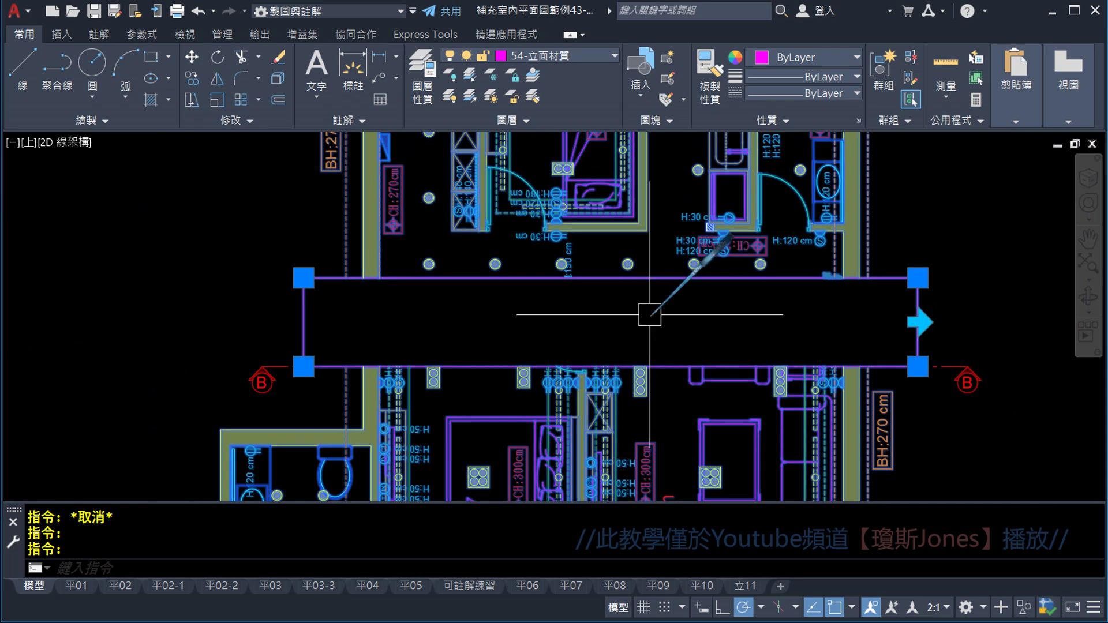
pyautogui.moveTo(649, 237); pyautogui.dragTo(648, 241, button='middle')
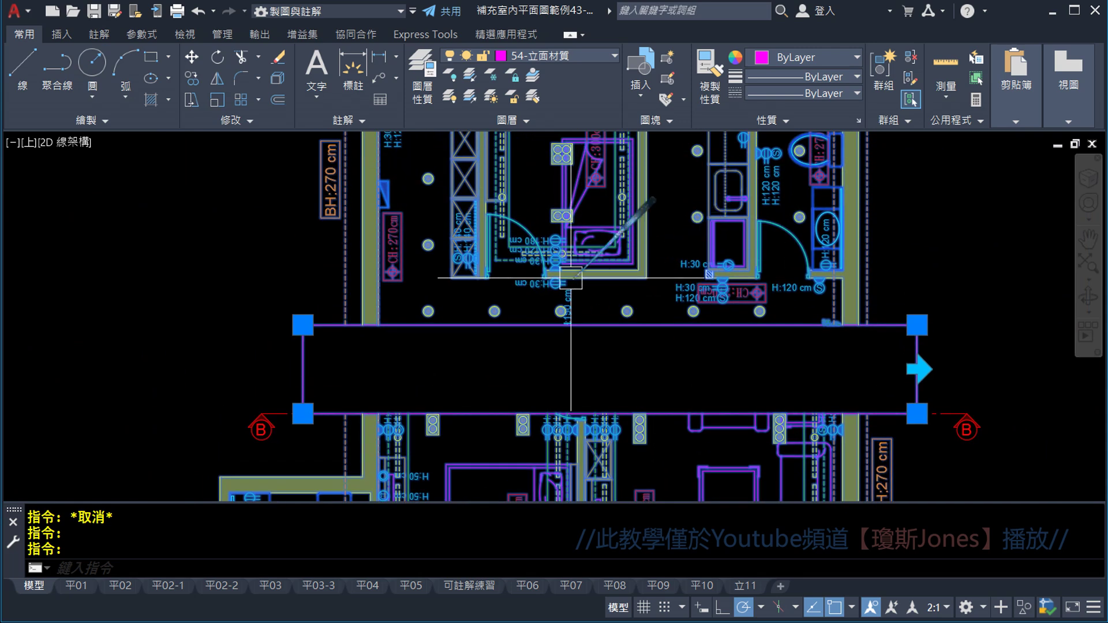
pyautogui.scroll(4, 648, 287)
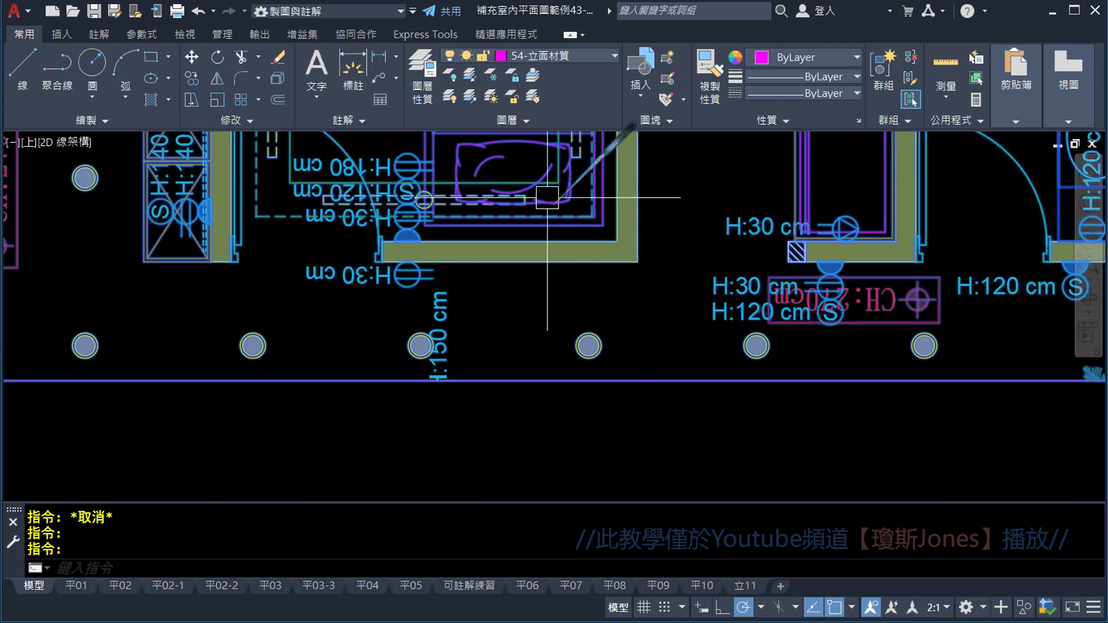
pyautogui.click(543, 56)
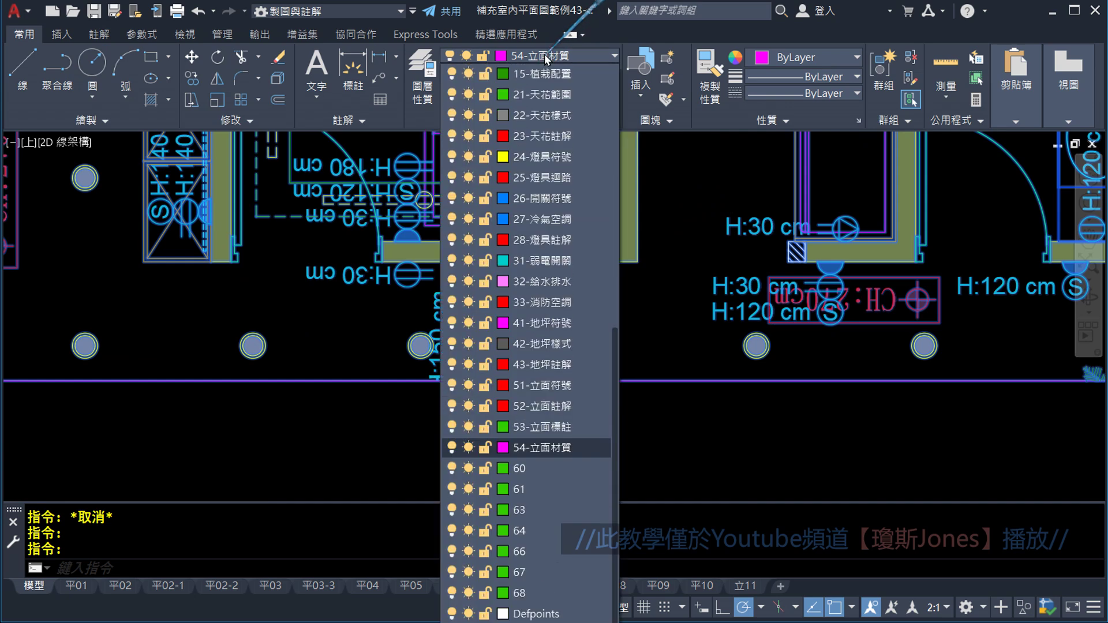
# - Make 03-結構牆 the current layer and start the Ray command from the expanded Draw panel
pyautogui.scroll(2, 552, 105)
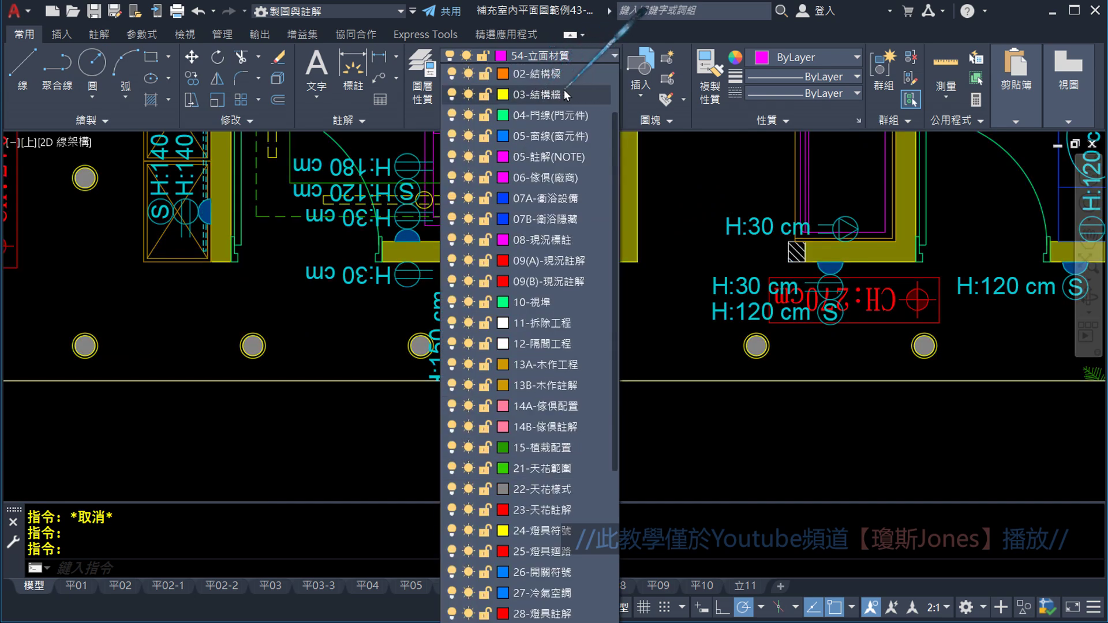
pyautogui.click(564, 94)
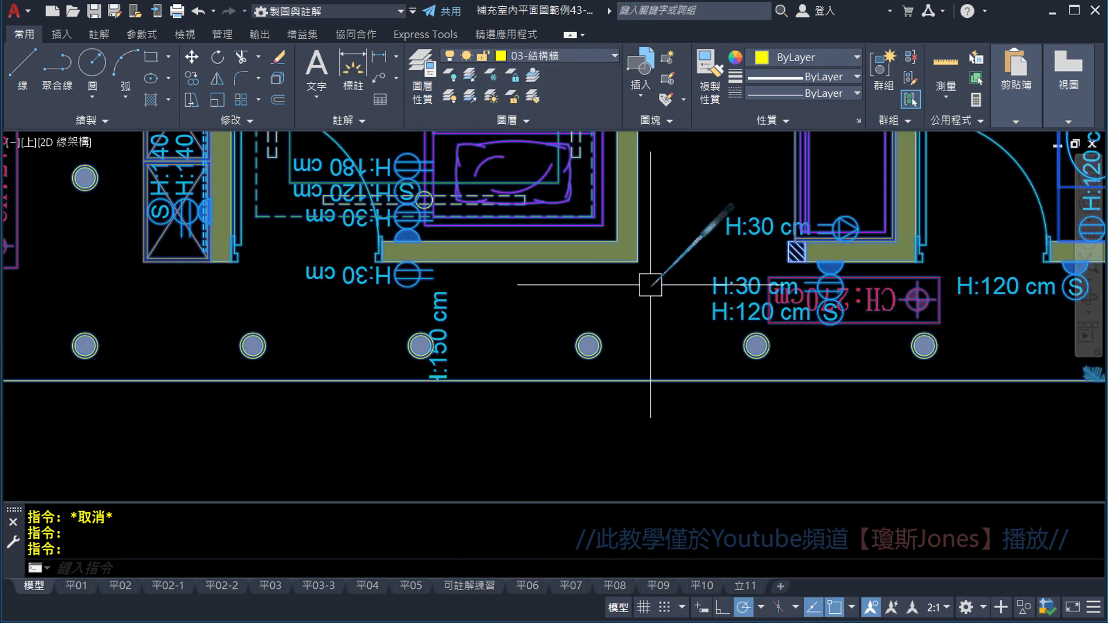
pyautogui.moveTo(647, 287); pyautogui.dragTo(638, 317, button='middle')
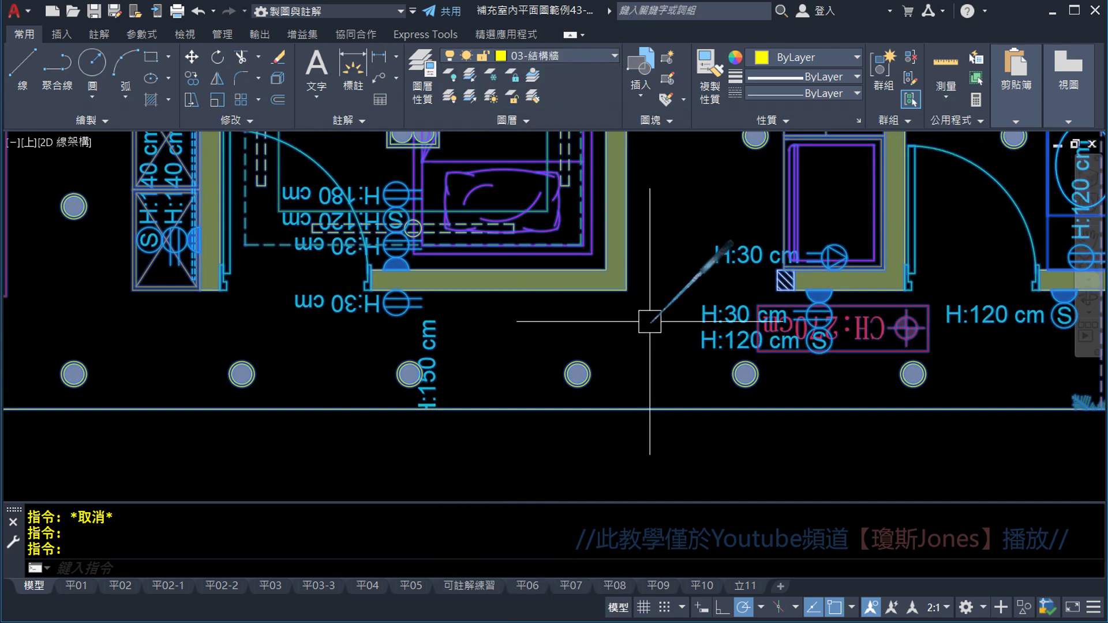
pyautogui.click(112, 119)
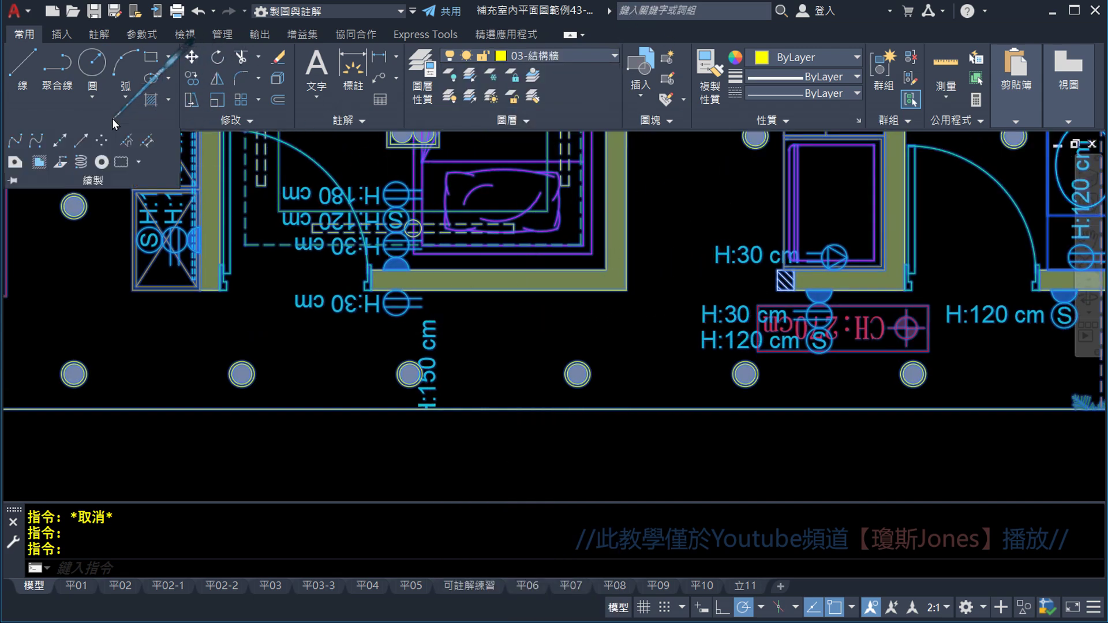
pyautogui.click(82, 140)
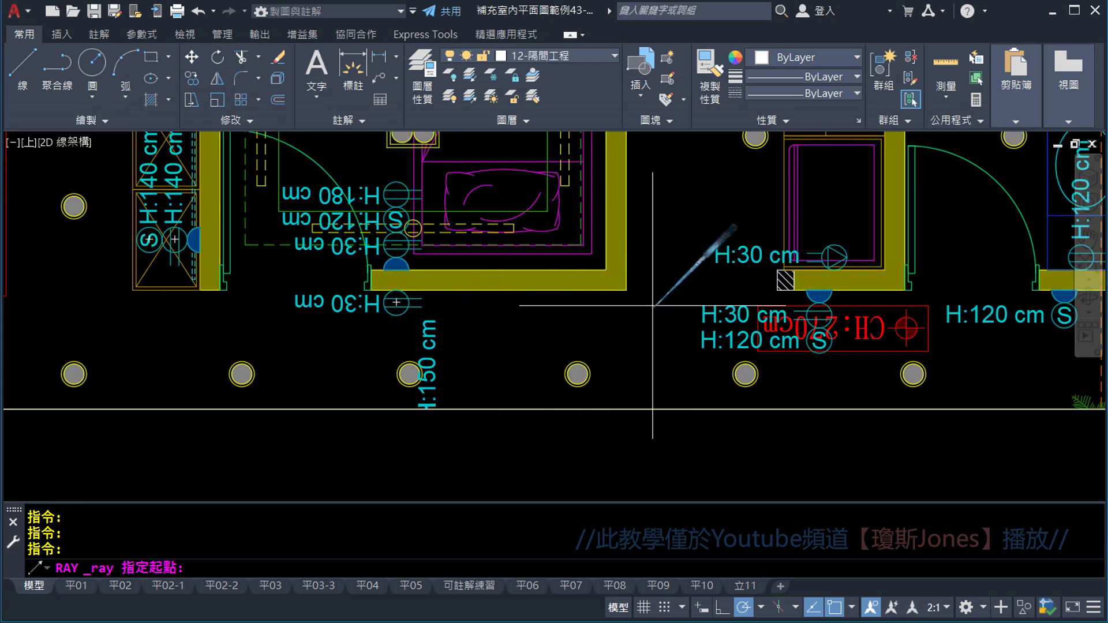
# - Cancel an initial ray and pan around the hatched wall square and H:30 cm labels
pyautogui.click(627, 290)
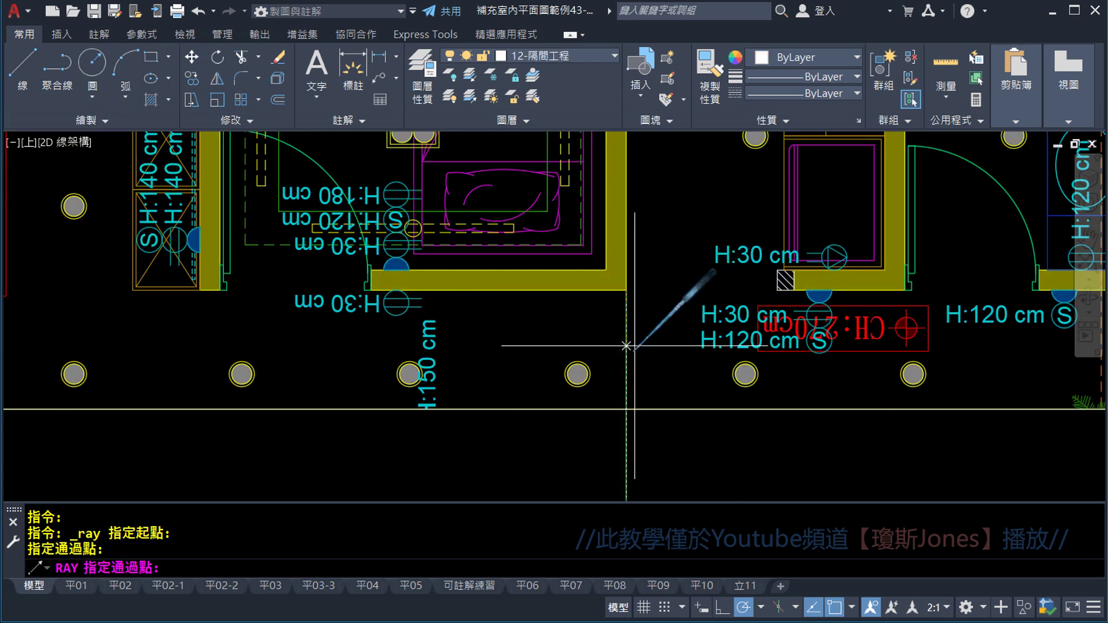
pyautogui.press('Escape')
pyautogui.moveTo(649, 297); pyautogui.dragTo(516, 319, button='middle')
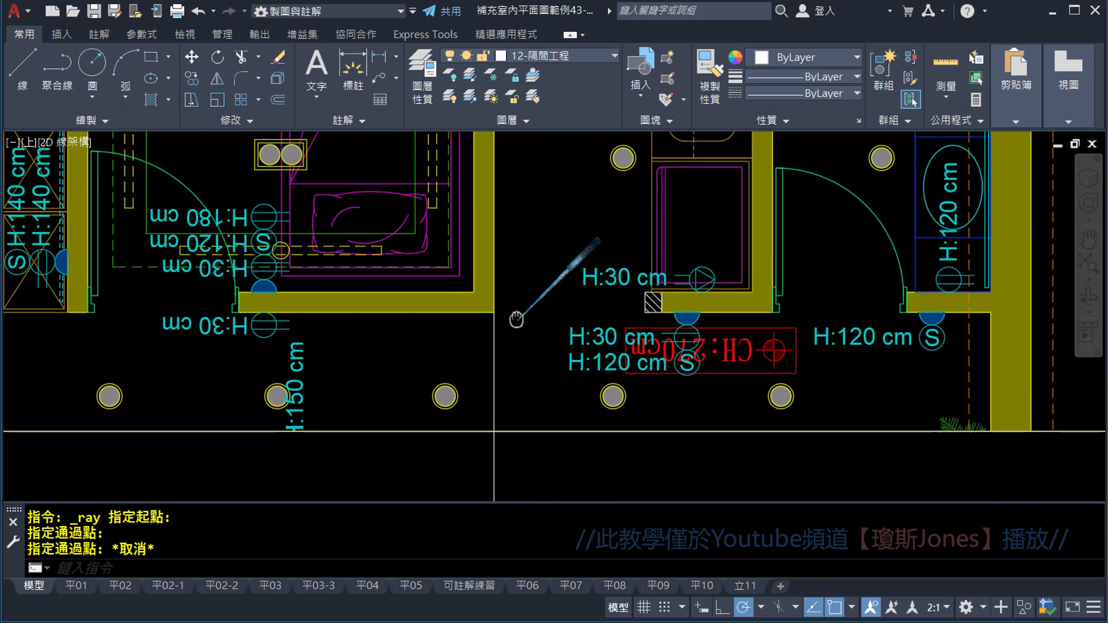
pyautogui.scroll(5, 662, 324)
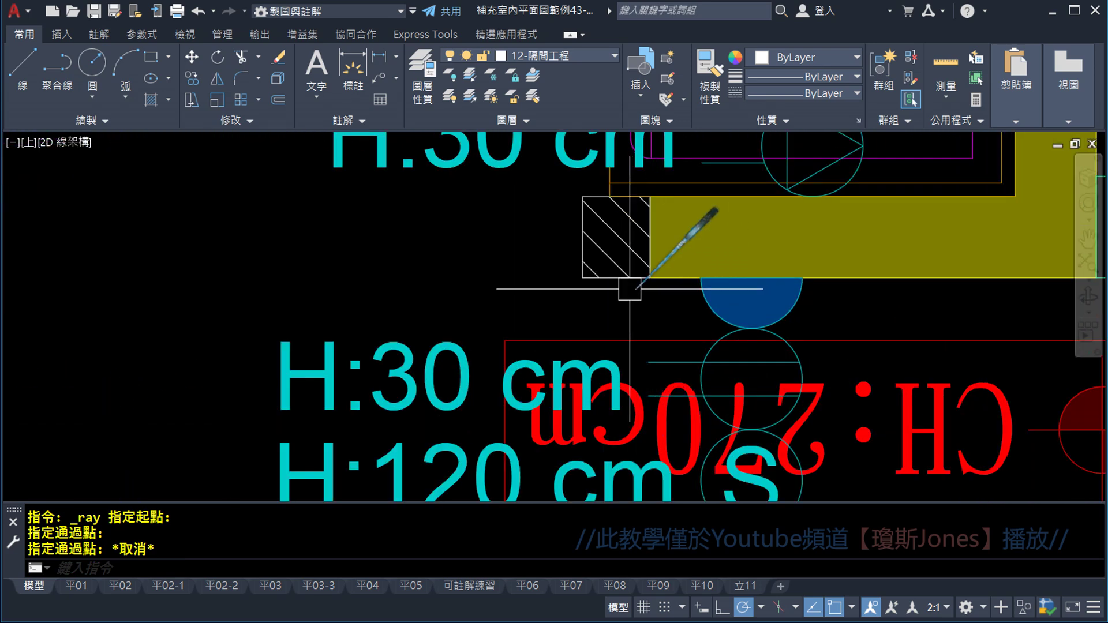
pyautogui.moveTo(606, 242); pyautogui.dragTo(585, 394, button='middle')
pyautogui.scroll(-3, 581, 218)
pyautogui.moveTo(580, 81); pyautogui.dragTo(576, 208, button='middle')
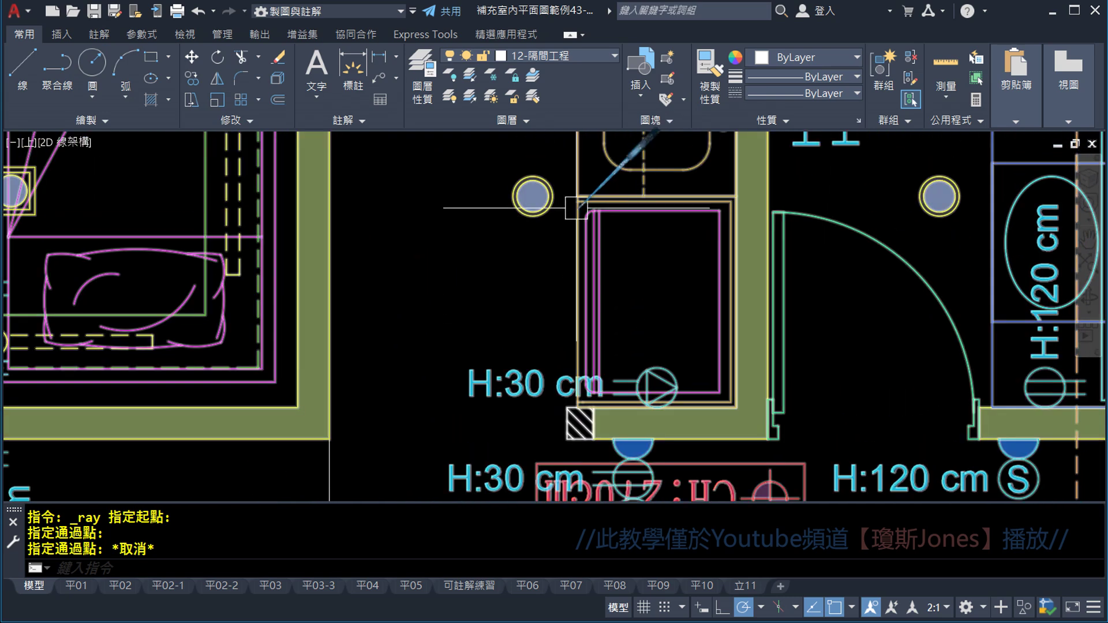
pyautogui.scroll(3, 600, 417)
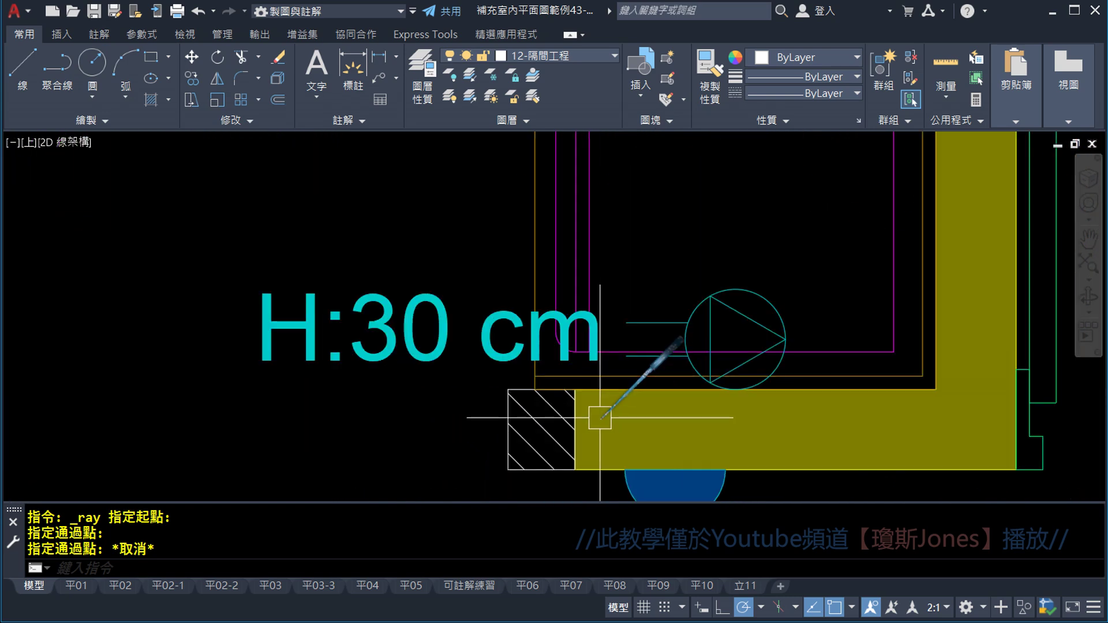
pyautogui.moveTo(575, 399); pyautogui.dragTo(579, 304, button='middle')
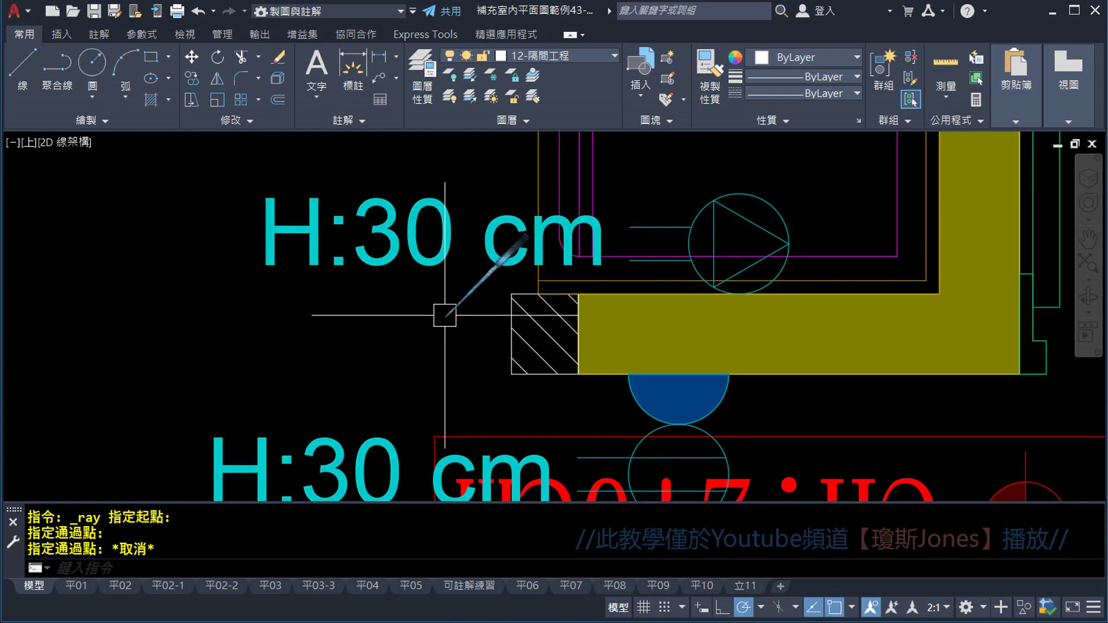
pyautogui.scroll(-2, 444, 315)
pyautogui.moveTo(433, 346); pyautogui.dragTo(516, 277, button='middle')
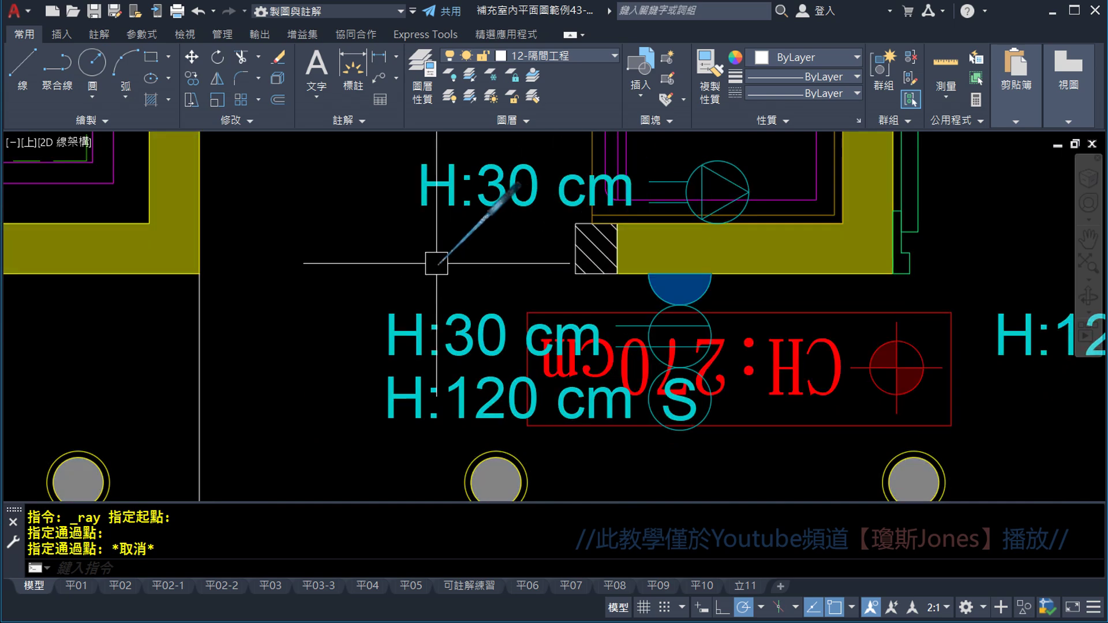
# - Draw two vertical rays straight down from the hatched wall square's corners
pyautogui.click(92, 120)
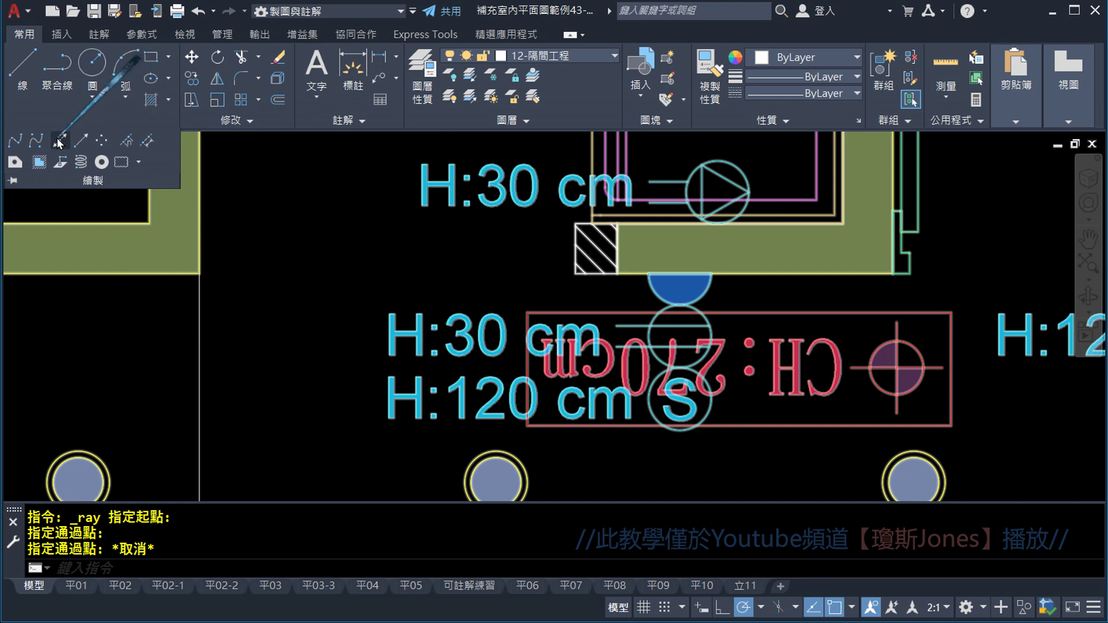
pyautogui.click(77, 141)
pyautogui.scroll(2, 521, 286)
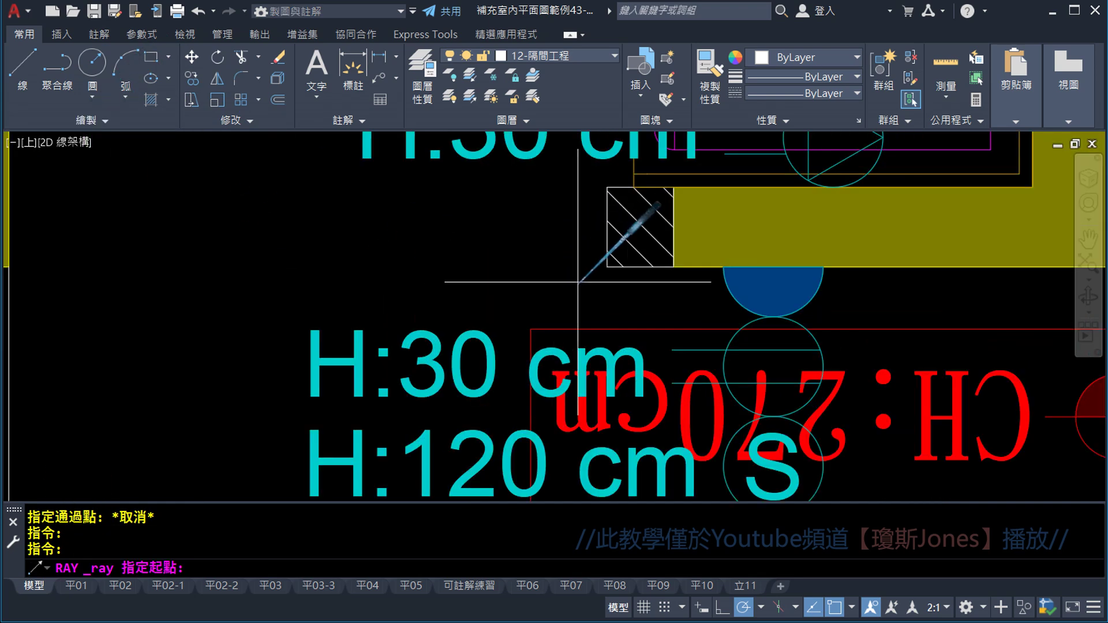
pyautogui.click(607, 267)
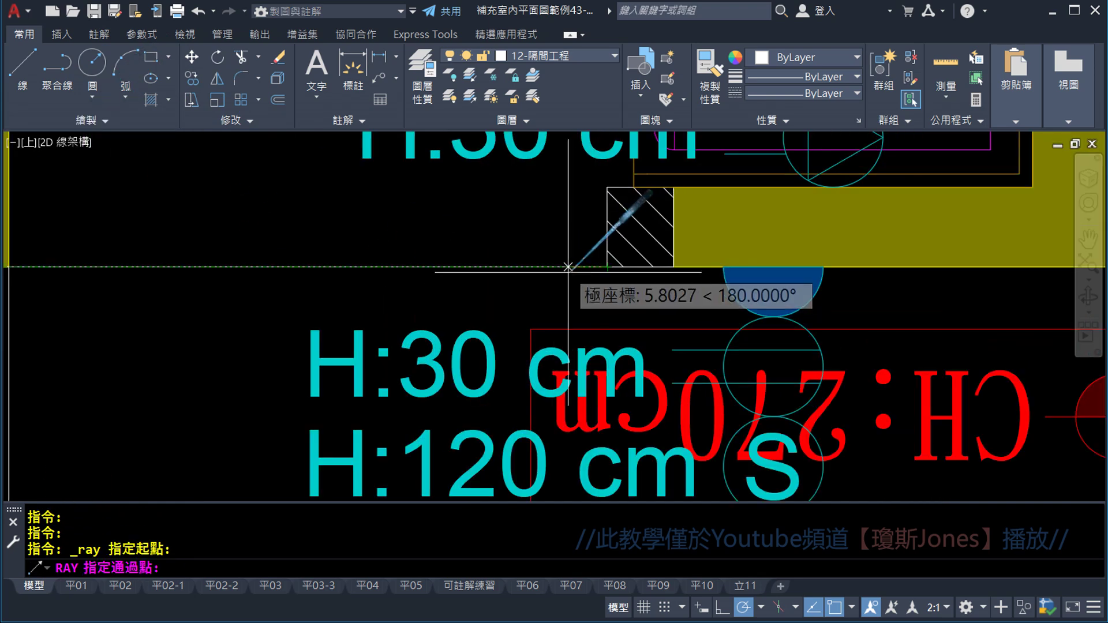
pyautogui.click(607, 303)
pyautogui.scroll(3, 693, 303)
pyautogui.press('Return')
pyautogui.press('Return')
pyautogui.click(633, 245)
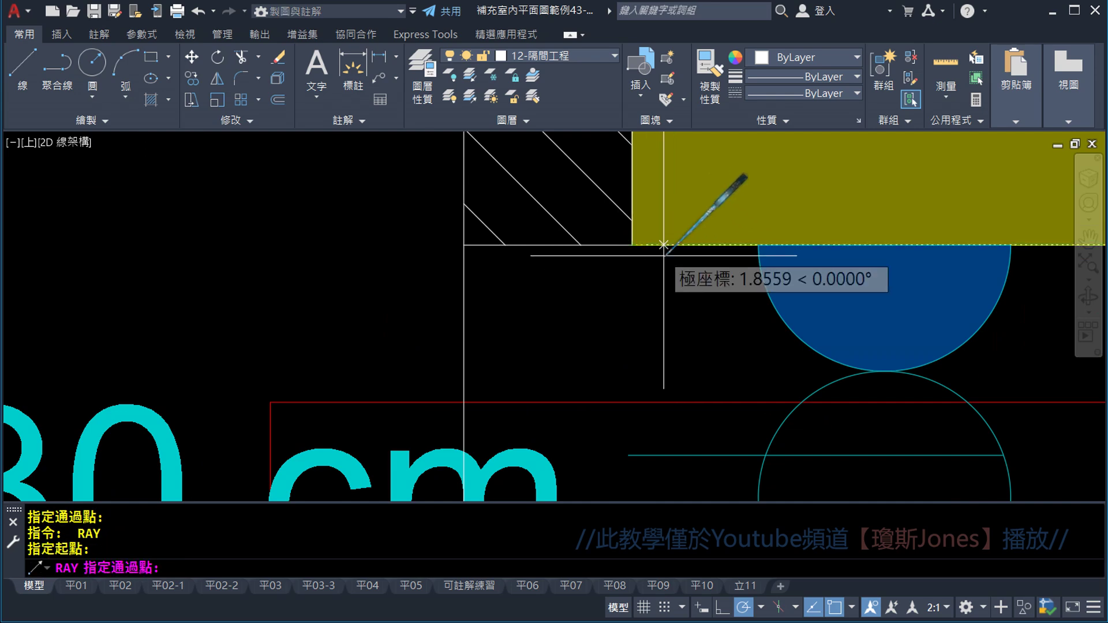
pyautogui.click(632, 328)
pyautogui.press('Return')
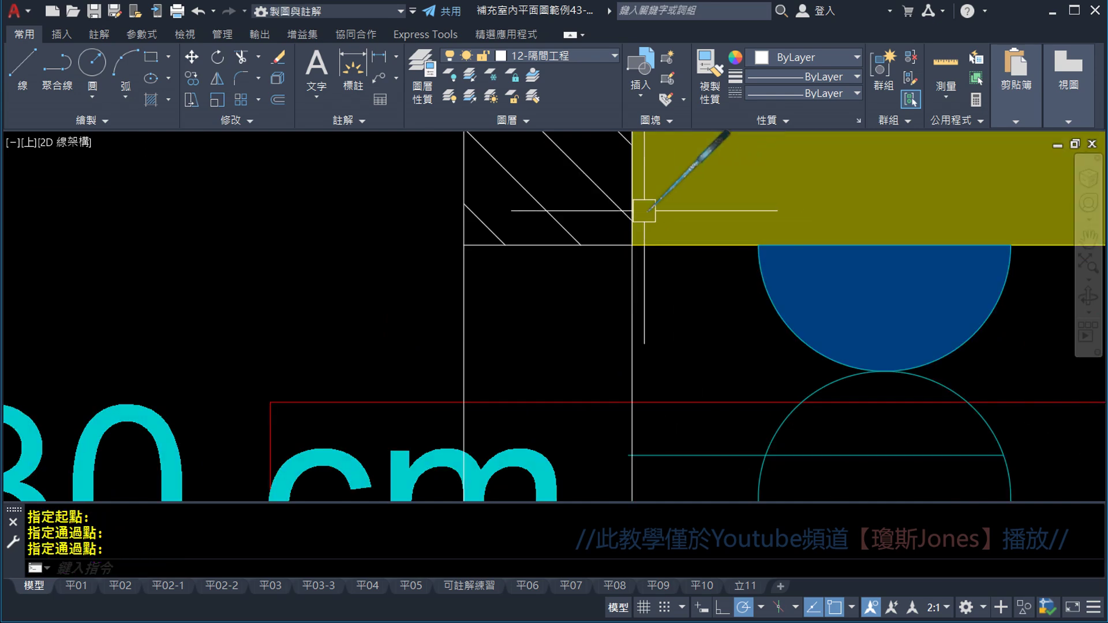
pyautogui.moveTo(638, 211); pyautogui.dragTo(660, 257, button='middle')
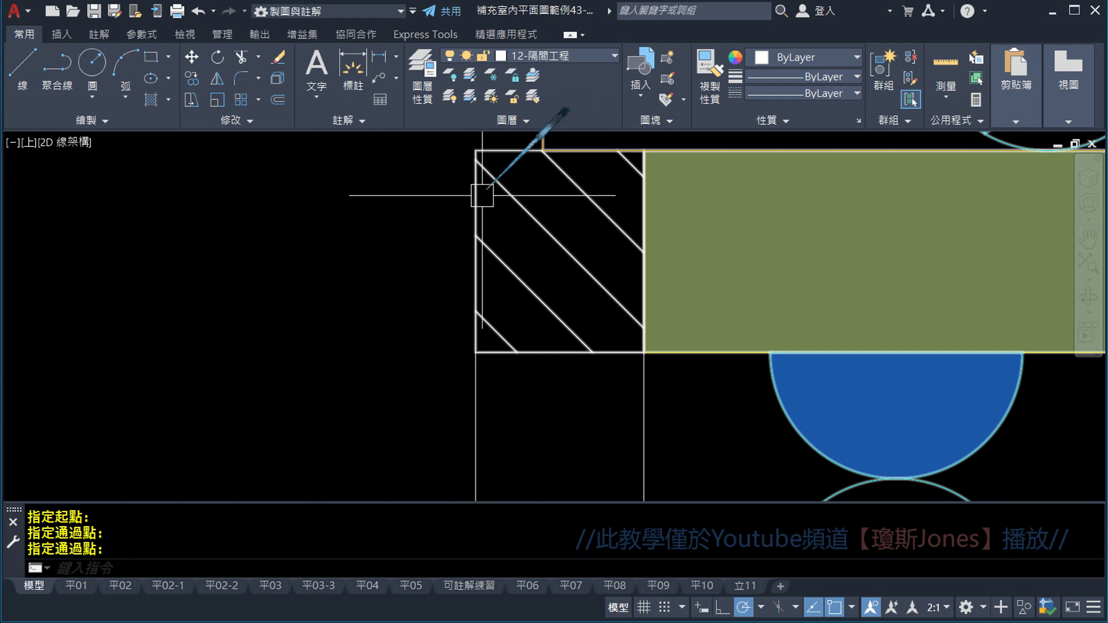
pyautogui.scroll(-5, 557, 231)
# - Select the B section line and flip its viewing direction with the arrow grip
pyautogui.scroll(-4, 557, 239)
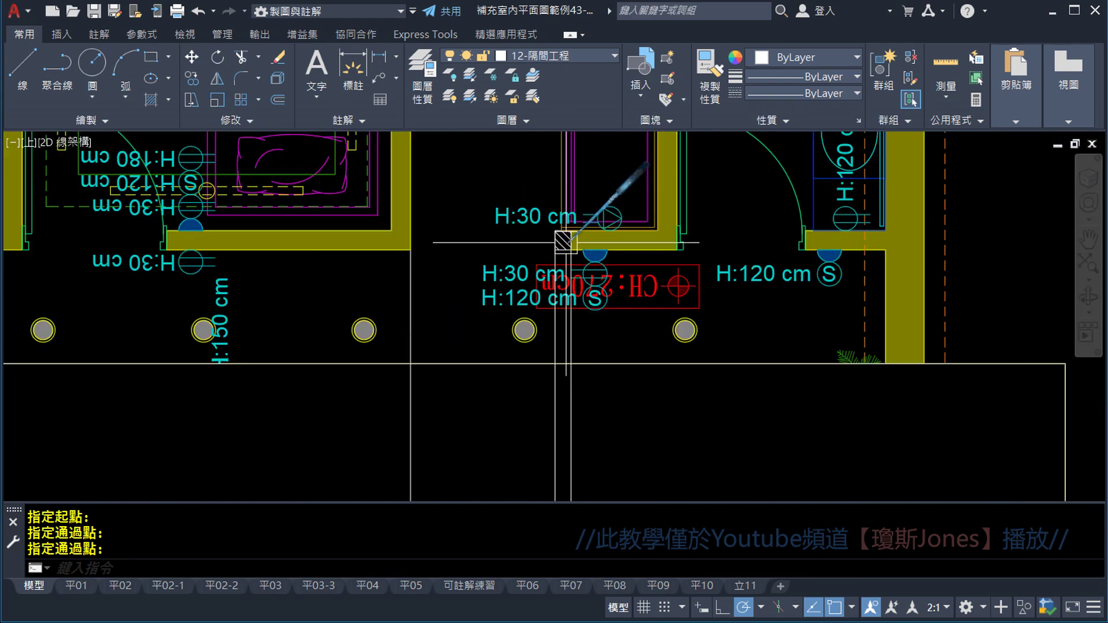
pyautogui.scroll(-3, 563, 358)
pyautogui.scroll(-2, 549, 334)
pyautogui.scroll(-2, 557, 259)
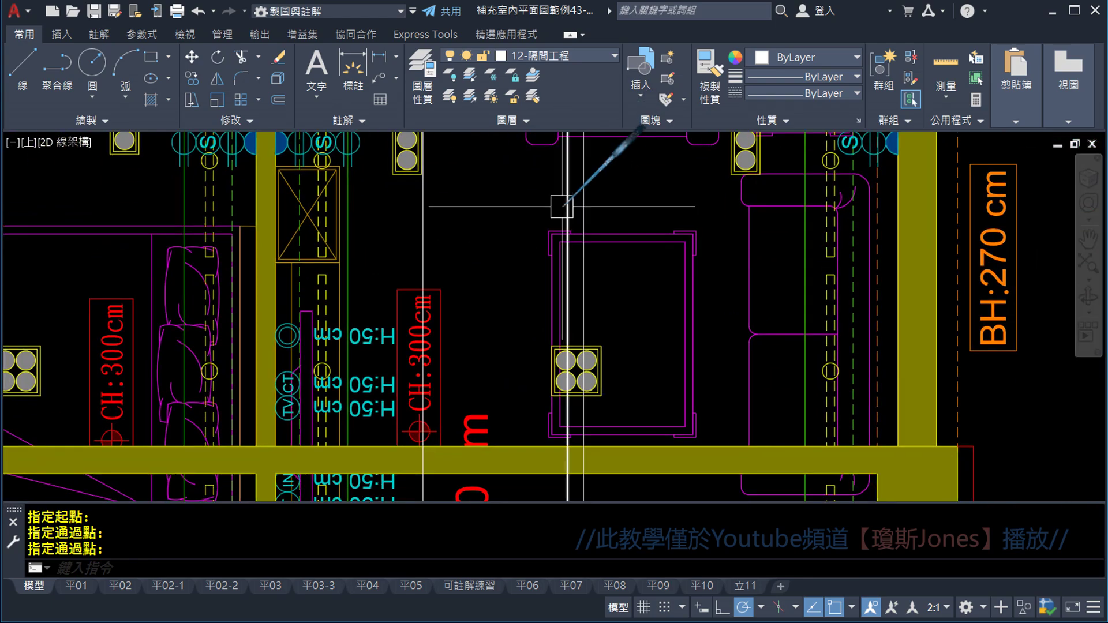
pyautogui.scroll(-2, 577, 277)
pyautogui.moveTo(583, 316); pyautogui.dragTo(590, 458, button='middle')
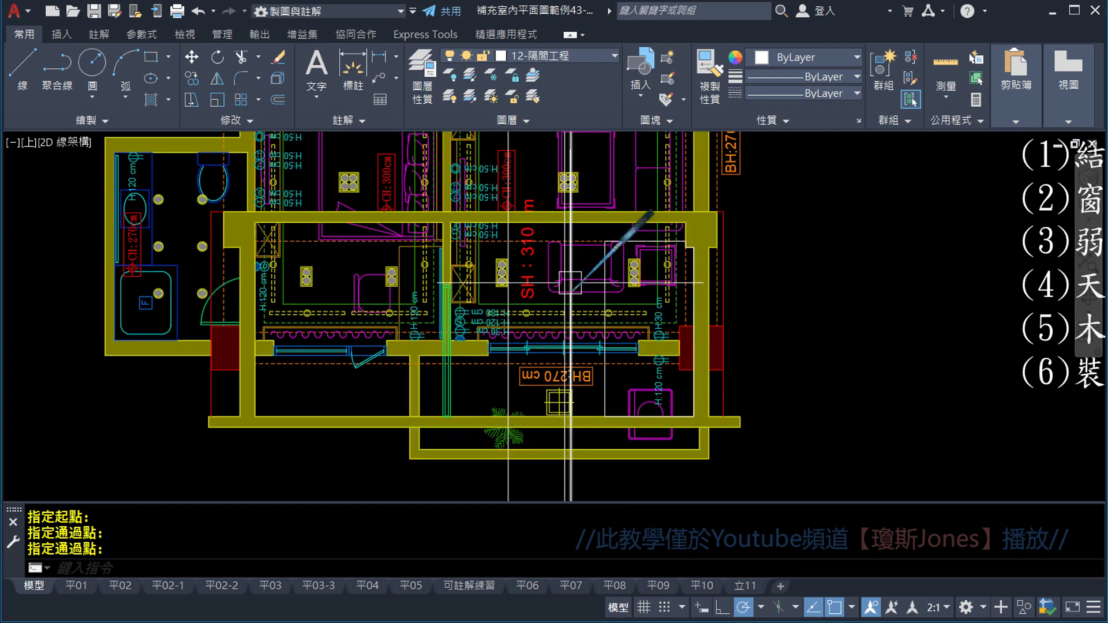
pyautogui.scroll(2, 591, 458)
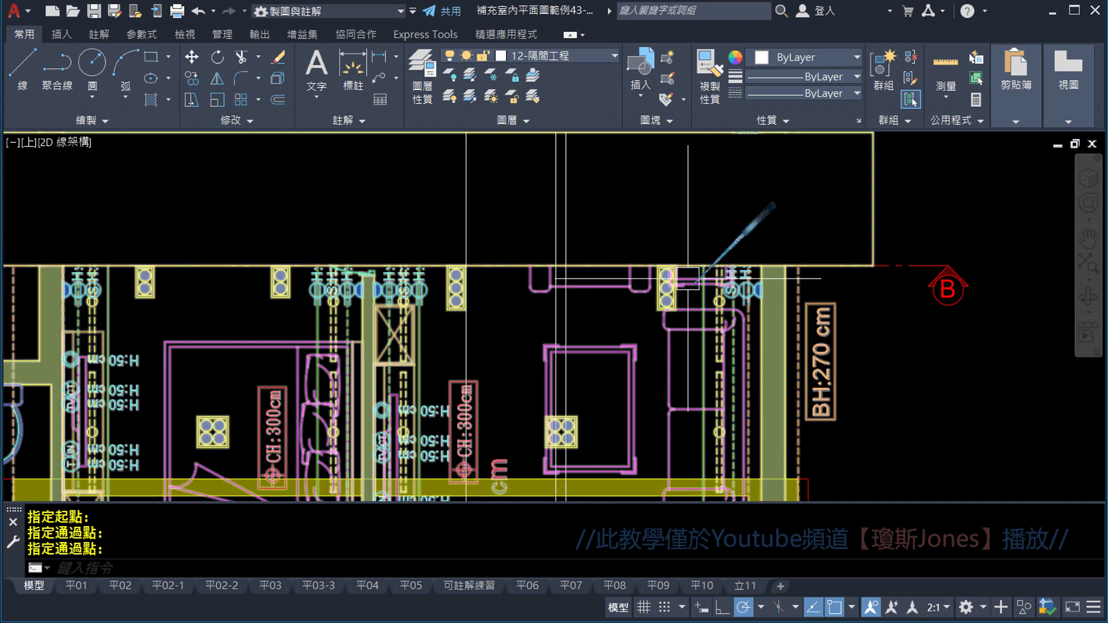
pyautogui.moveTo(663, 279); pyautogui.dragTo(674, 456, button='middle')
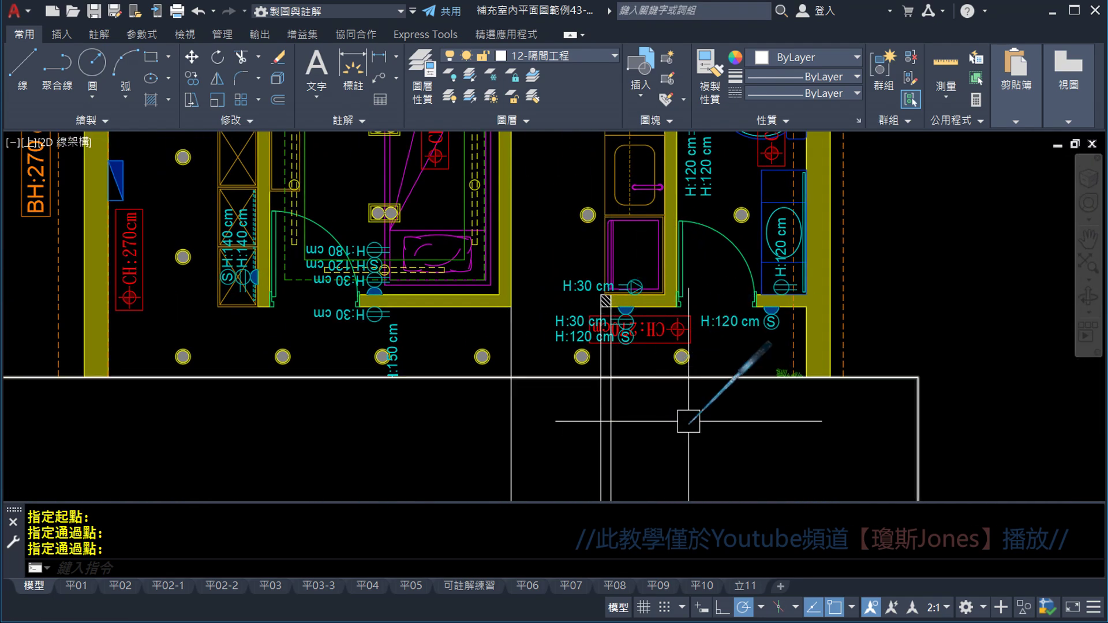
pyautogui.moveTo(687, 415); pyautogui.dragTo(654, 319, button='middle')
pyautogui.press('Escape')
pyautogui.click(787, 448)
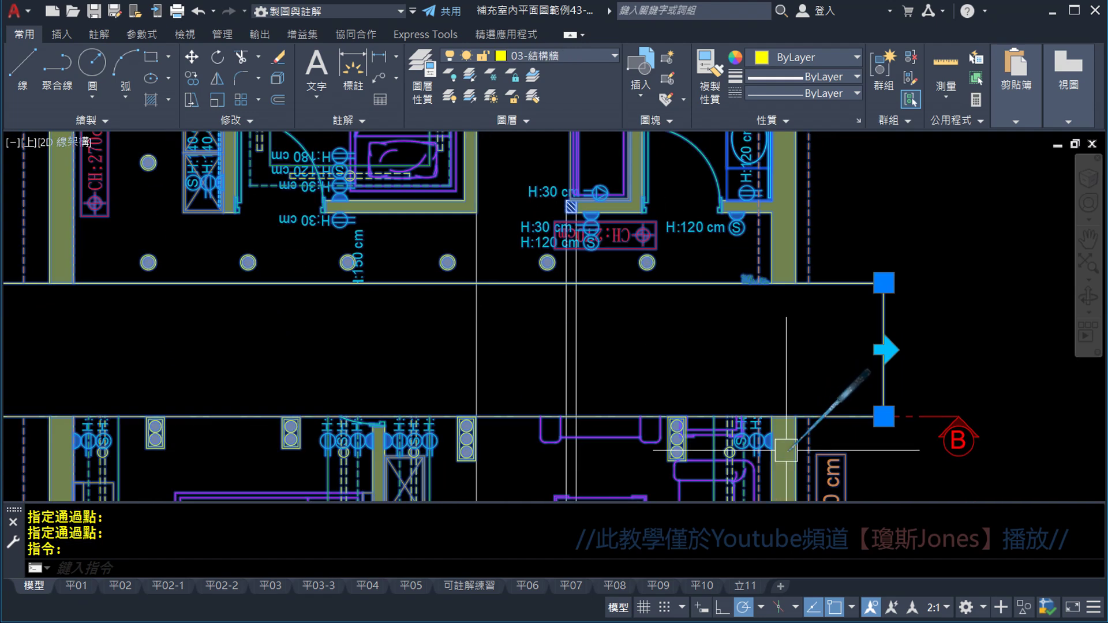
pyautogui.click(883, 349)
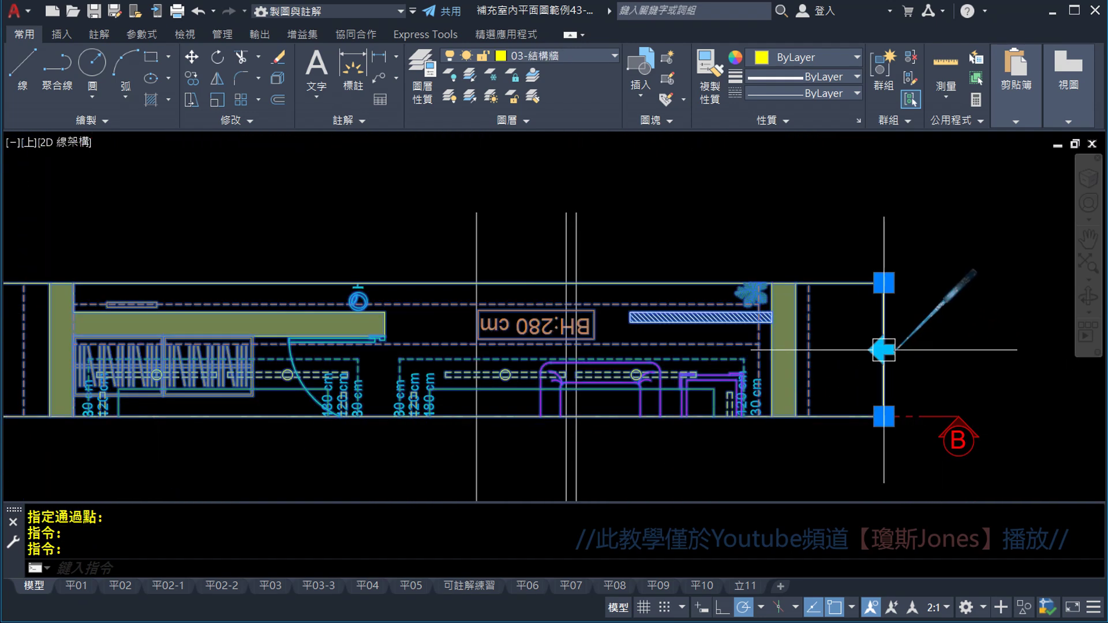
# - Confirm the Color for new objects stays ByLayer while viewing the wall elevation
pyautogui.moveTo(672, 445); pyautogui.dragTo(656, 383, button='middle')
pyautogui.scroll(3, 583, 341)
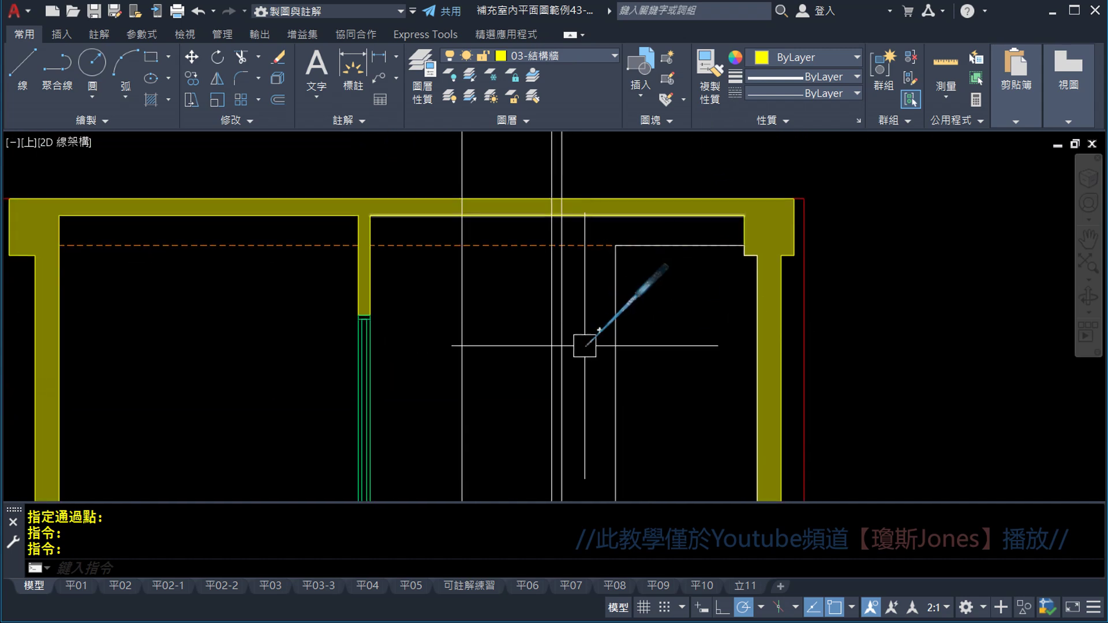
pyautogui.scroll(1, 585, 266)
pyautogui.moveTo(585, 266); pyautogui.dragTo(589, 301, button='middle')
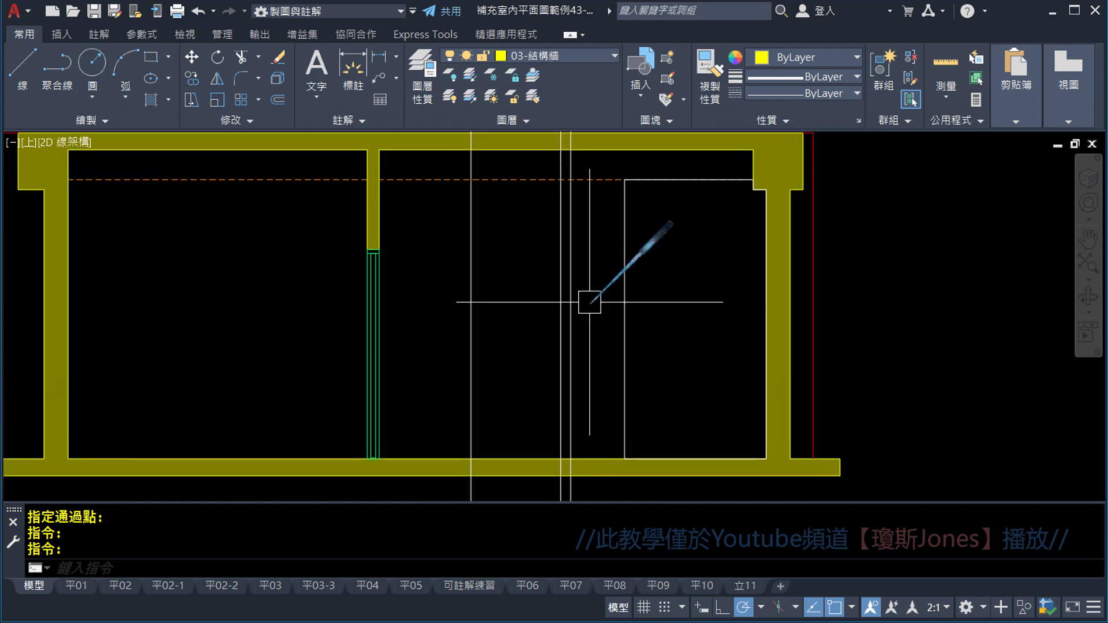
pyautogui.scroll(2, 594, 179)
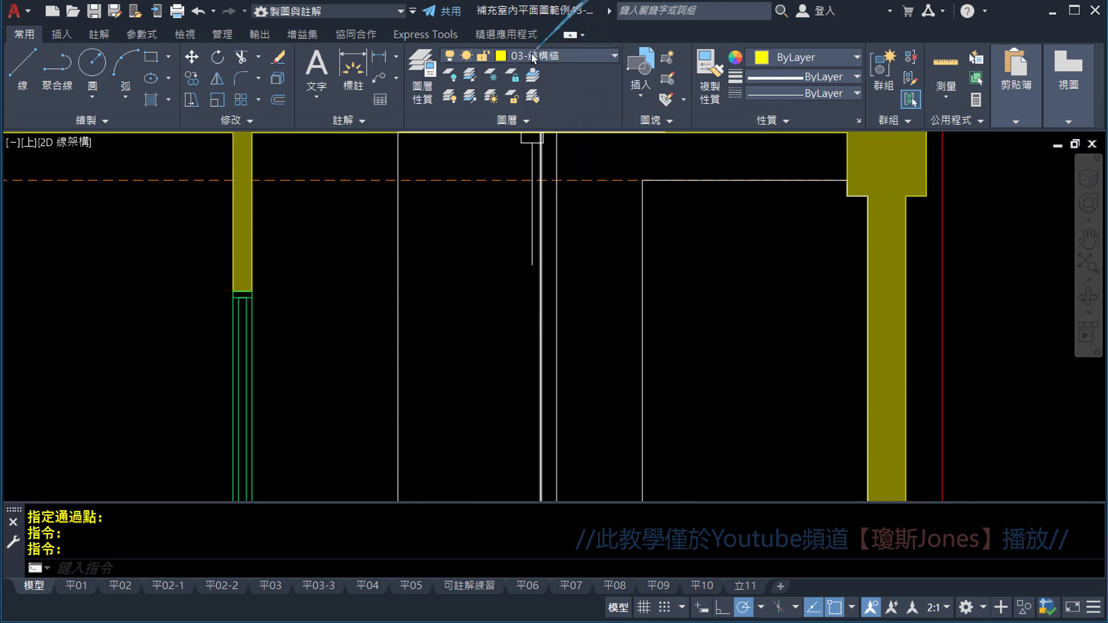
pyautogui.click(798, 54)
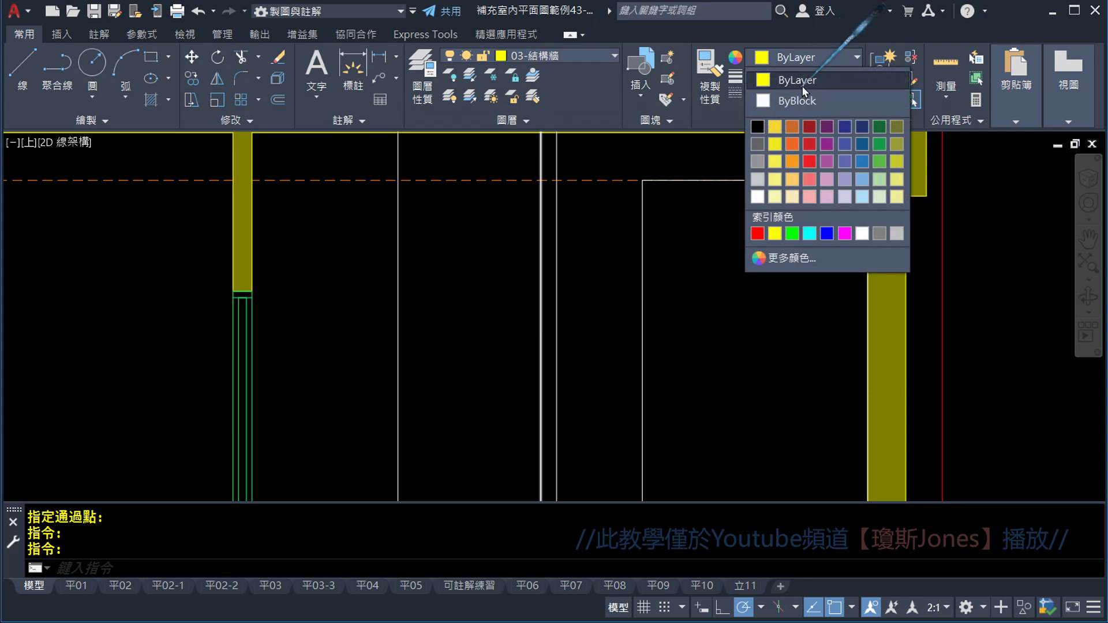
pyautogui.click(803, 79)
pyautogui.moveTo(578, 245); pyautogui.dragTo(575, 283, button='middle')
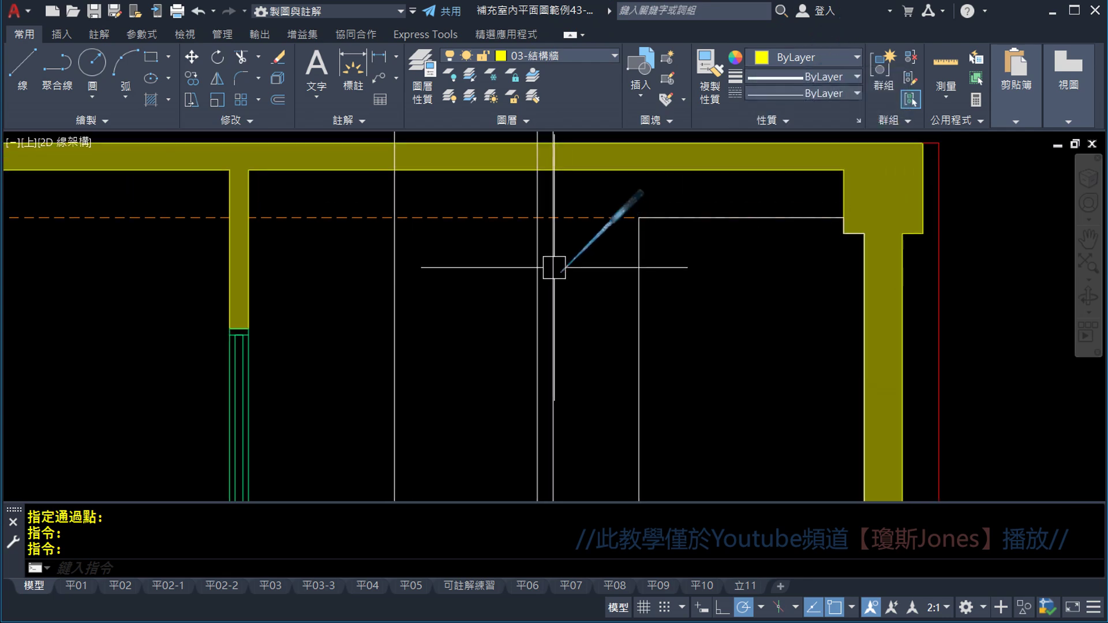
pyautogui.click(27, 85)
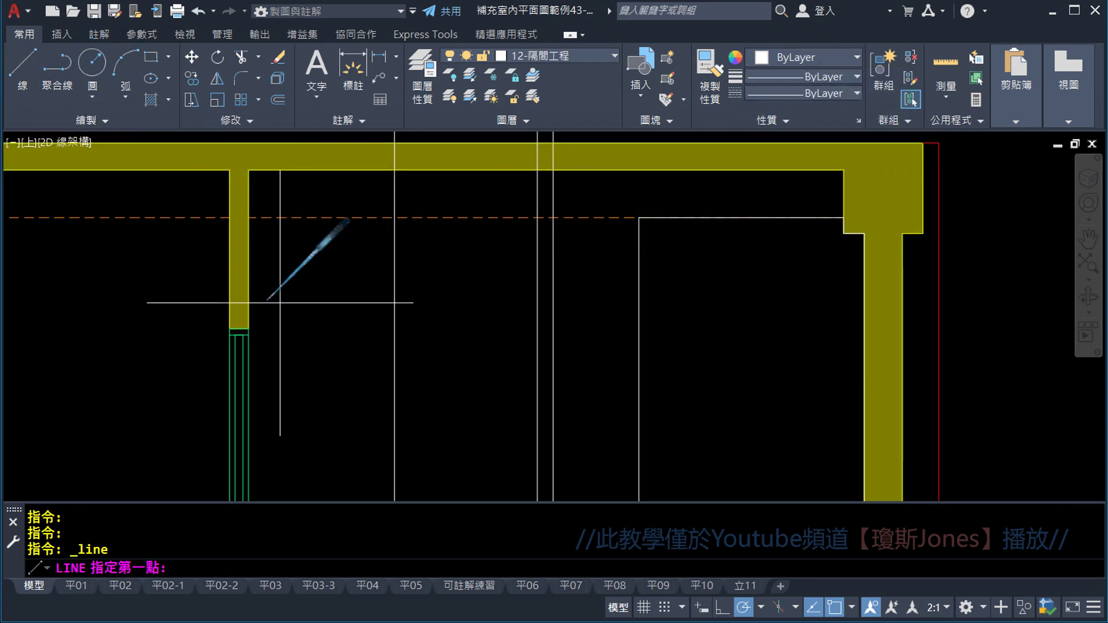
pyautogui.scroll(2, 572, 270)
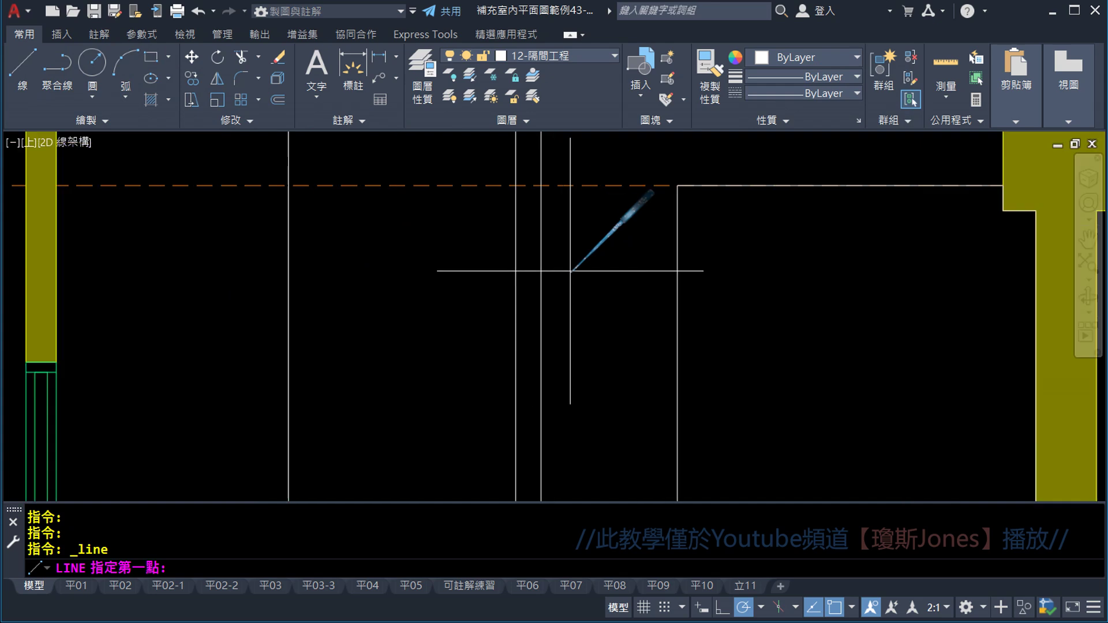
pyautogui.click(540, 185)
pyautogui.scroll(-2, 548, 189)
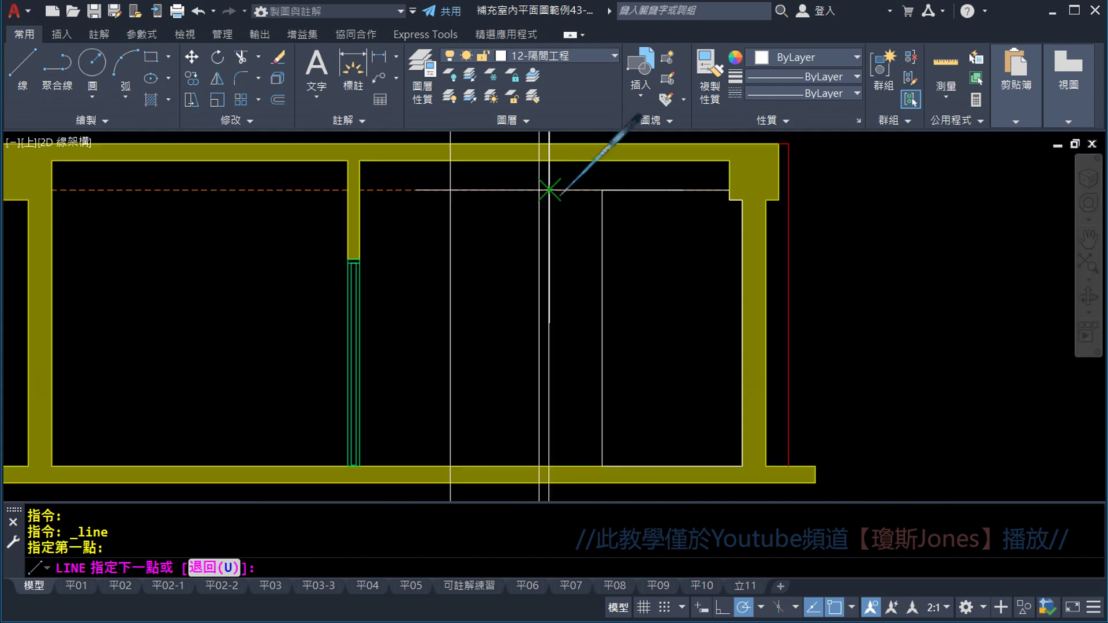
pyautogui.press('Escape')
pyautogui.scroll(-3, 492, 208)
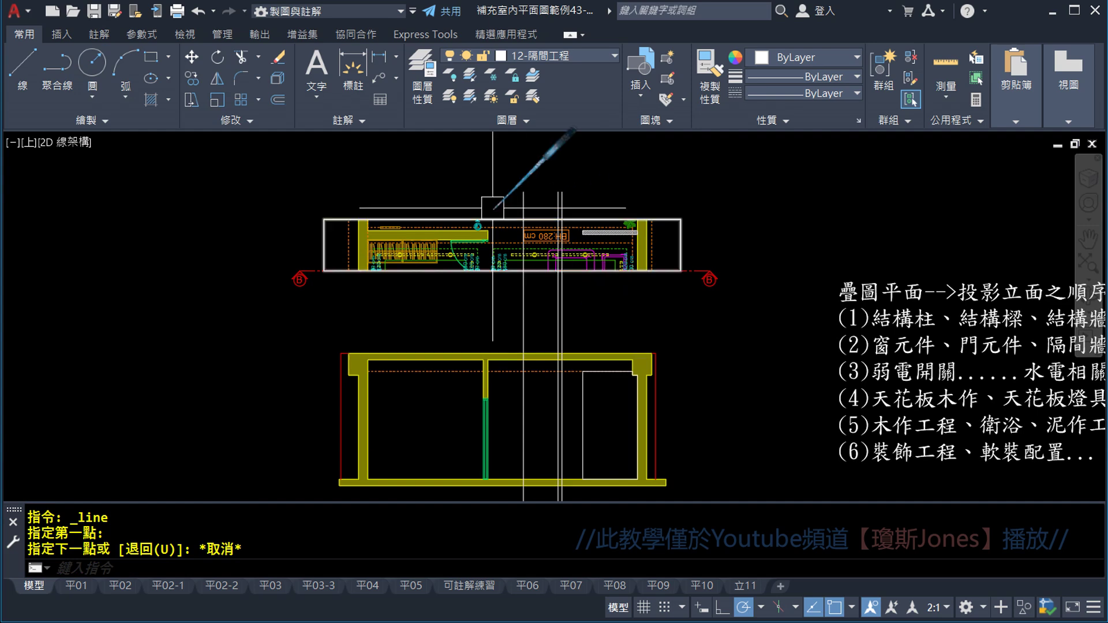
pyautogui.moveTo(492, 208)
pyautogui.mouseDown(button='middle')
pyautogui.moveTo(575, 434)
pyautogui.moveTo(576, 364)
pyautogui.moveTo(544, 314)
pyautogui.moveTo(574, 408)
pyautogui.mouseUp(button='middle')
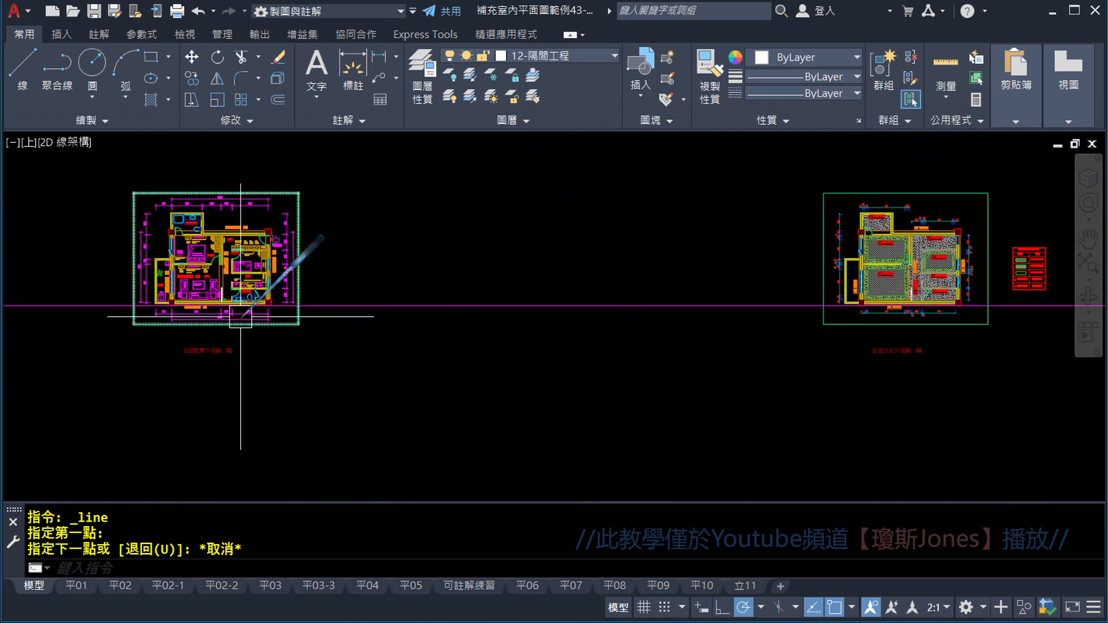
pyautogui.moveTo(241, 316)
pyautogui.mouseDown(button='middle')
pyautogui.moveTo(488, 335)
pyautogui.moveTo(507, 396)
pyautogui.mouseUp(button='middle')
pyautogui.scroll(5, 488, 335)
pyautogui.scroll(3, 487, 335)
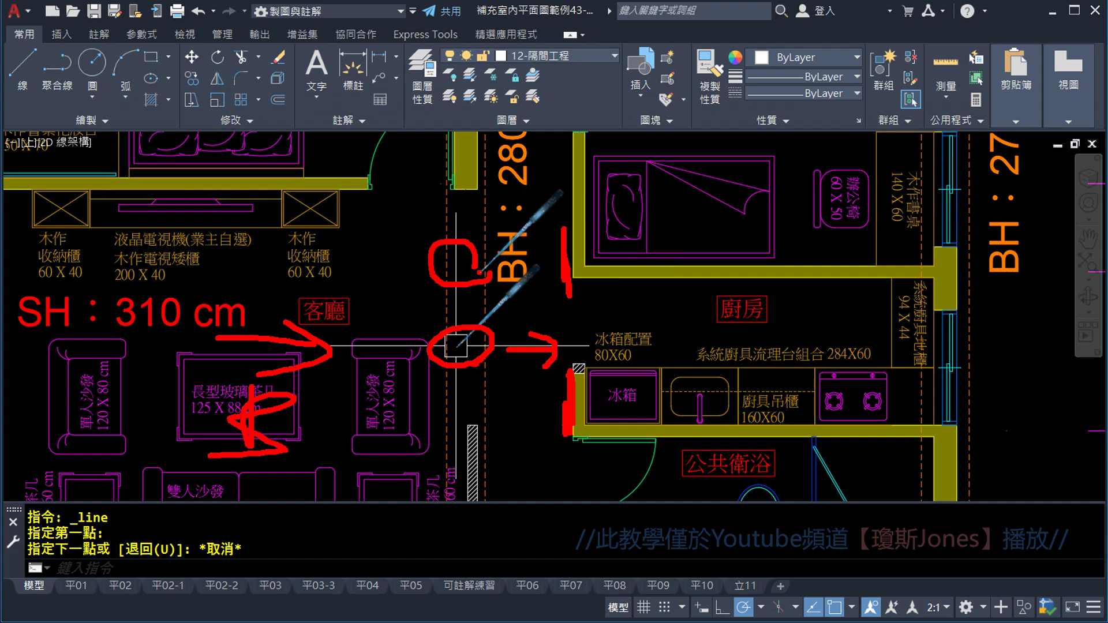
pyautogui.moveTo(361, 241); pyautogui.dragTo(380, 327)
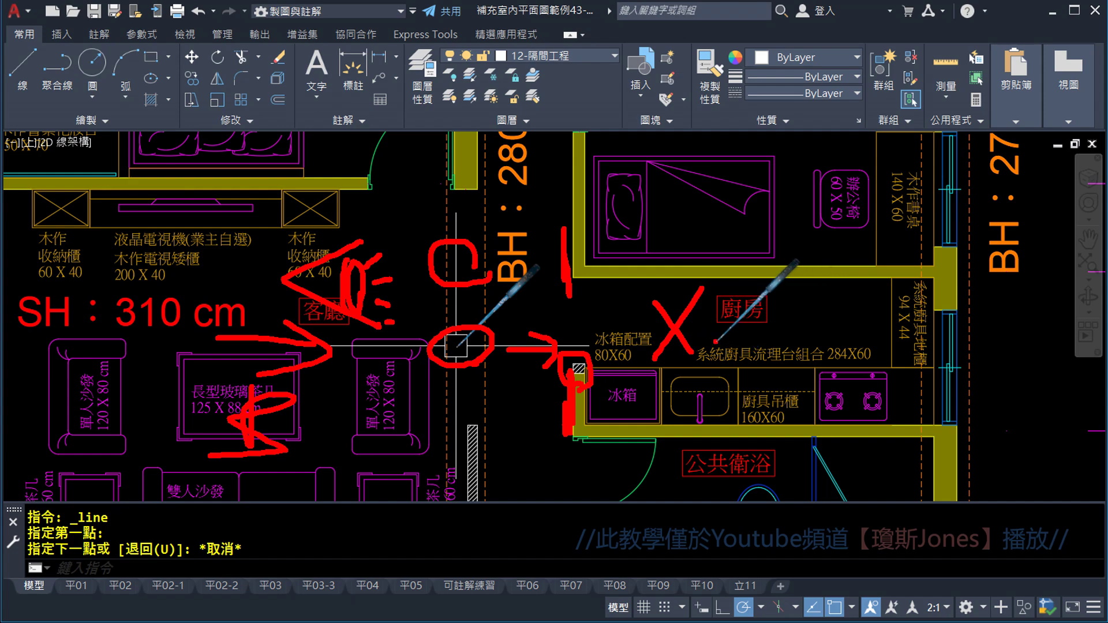
# - Zoom to the B elevation and pick 03-結構牆 from the Layer list as current
pyautogui.scroll(-6, 456, 345)
pyautogui.scroll(-2, 613, 452)
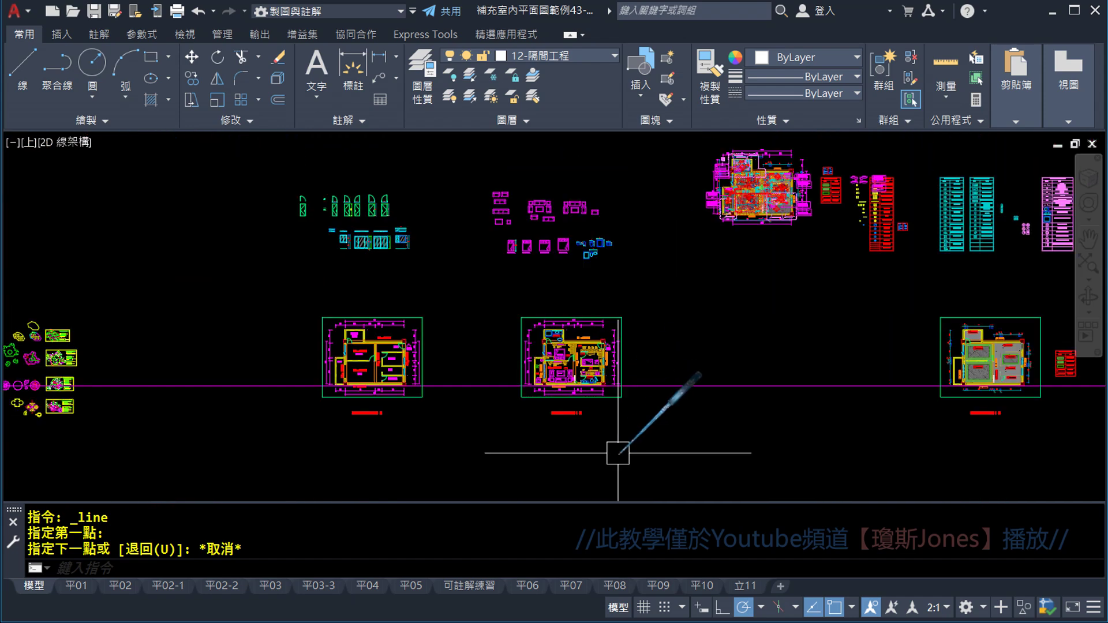
pyautogui.moveTo(613, 452)
pyautogui.mouseDown(button='middle')
pyautogui.moveTo(567, 285)
pyautogui.moveTo(507, 231)
pyautogui.mouseUp(button='middle')
pyautogui.scroll(6, 594, 255)
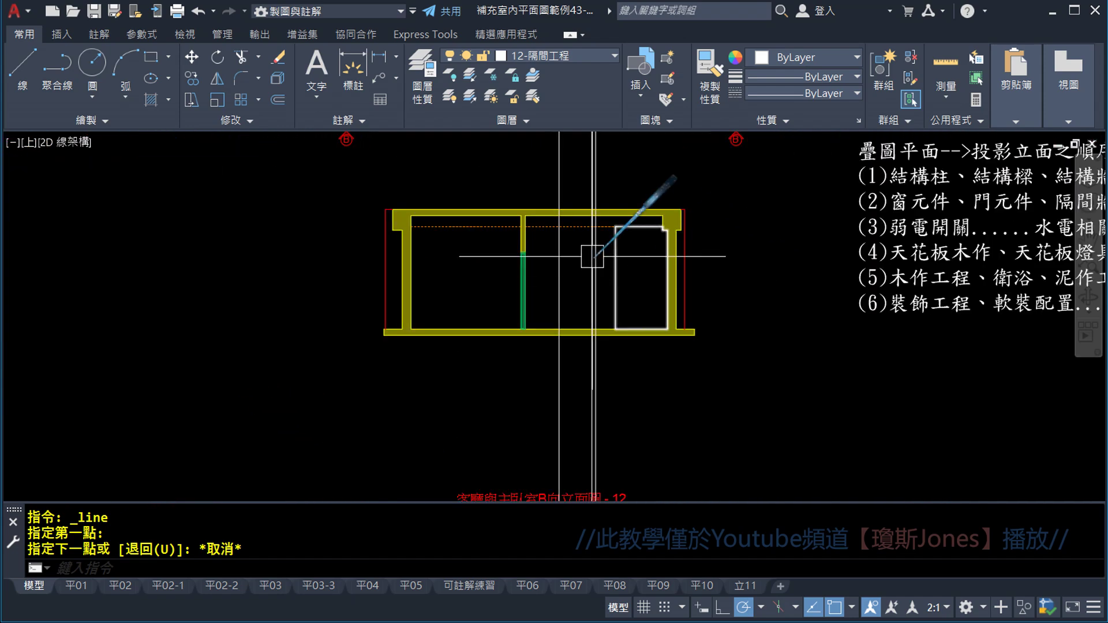
pyautogui.scroll(4, 598, 261)
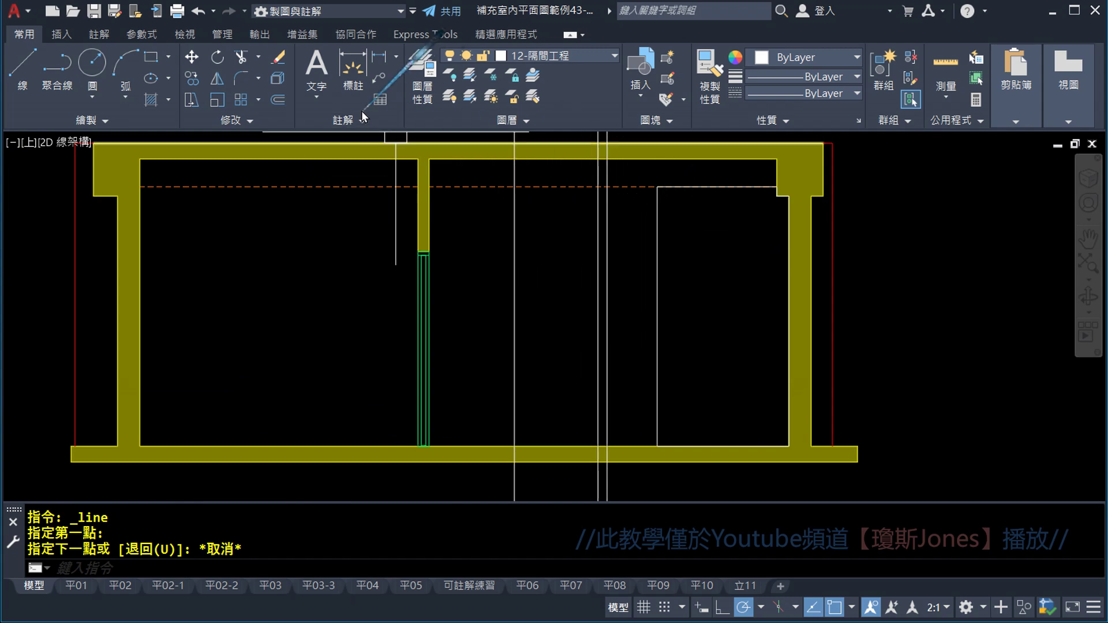
pyautogui.click(527, 56)
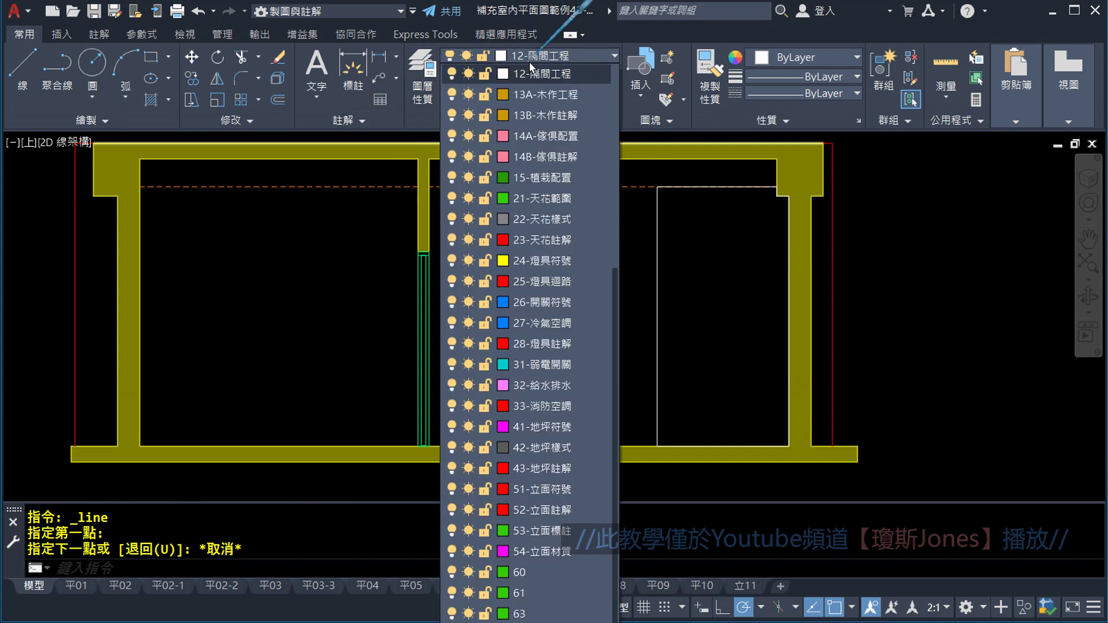
pyautogui.scroll(2, 566, 136)
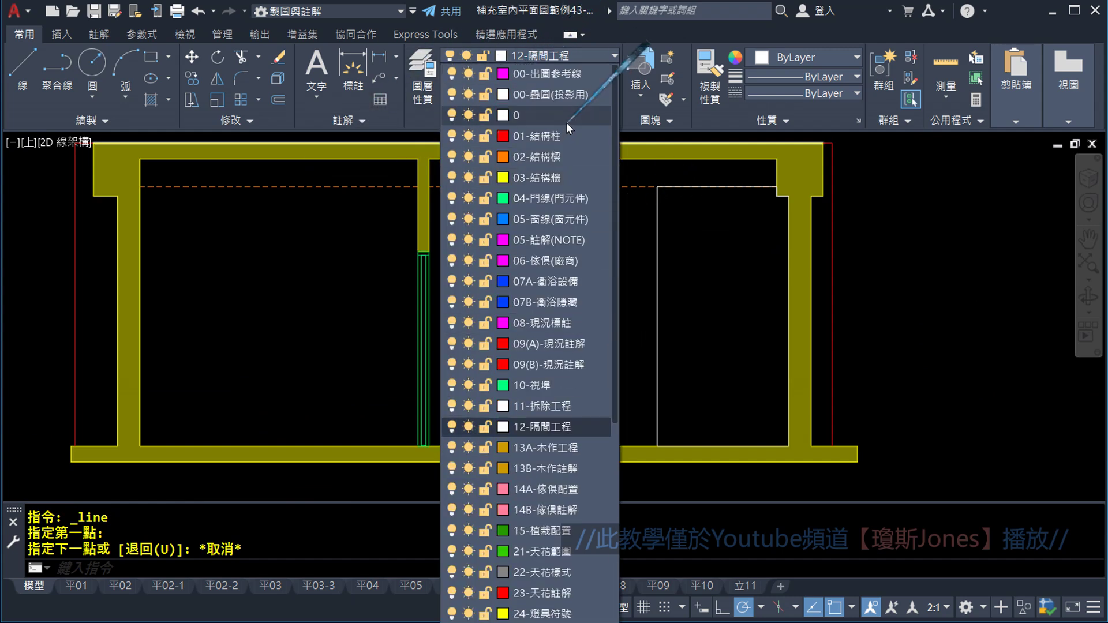
pyautogui.click(557, 177)
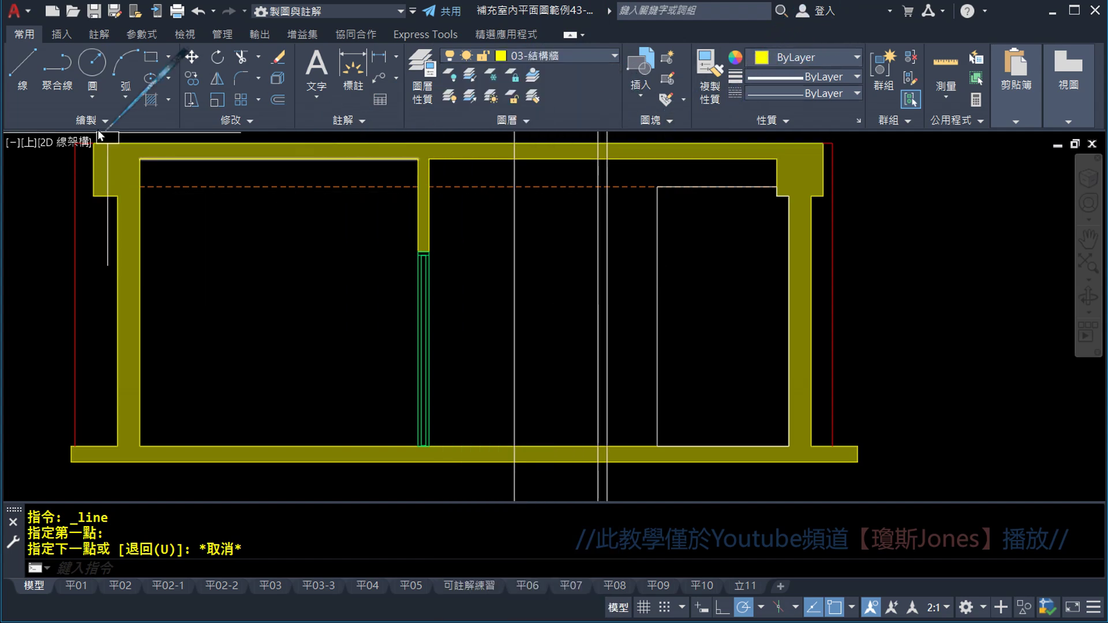
# - Start a vertical line from the dashed ceiling line toward the floor slab, then cancel it
pyautogui.click(22, 64)
pyautogui.scroll(2, 612, 205)
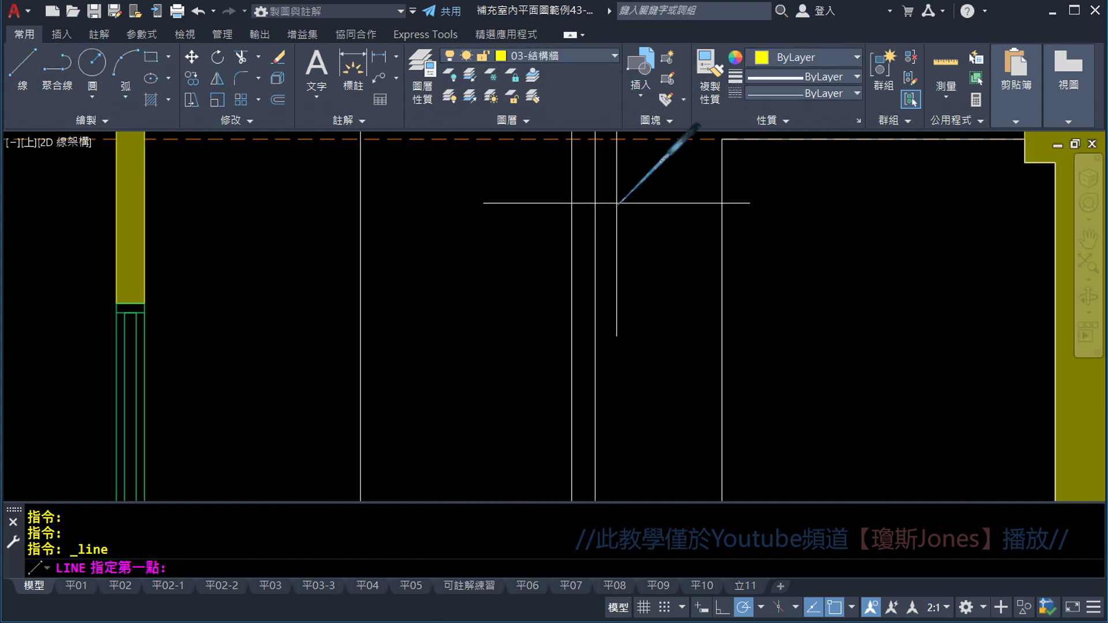
pyautogui.scroll(1, 594, 190)
pyautogui.click(590, 168)
pyautogui.scroll(-3, 589, 173)
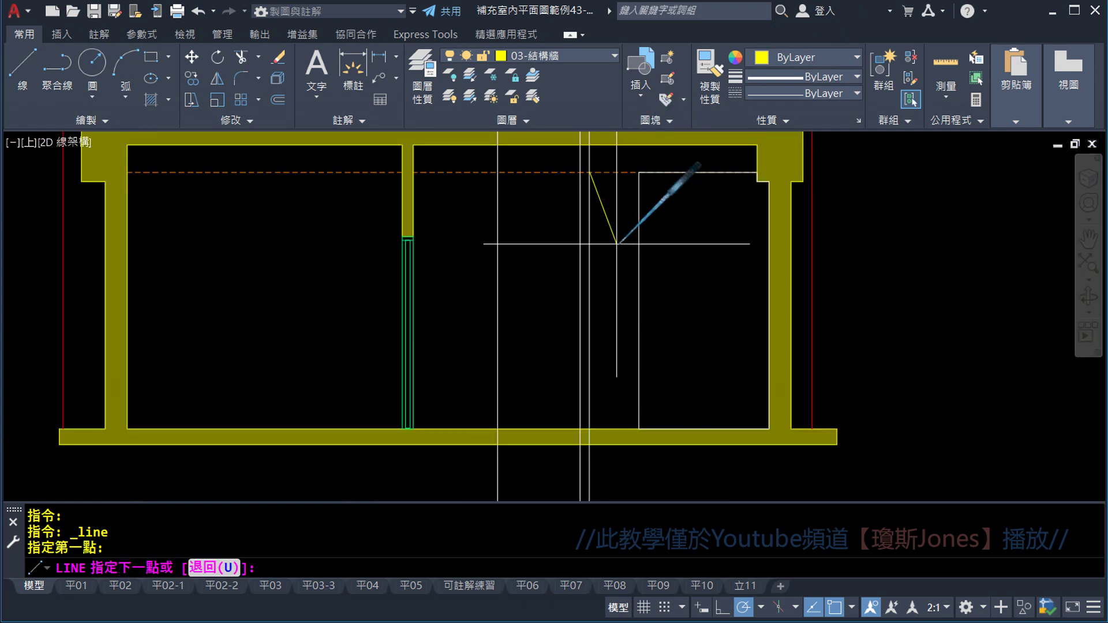
pyautogui.scroll(3, 617, 375)
pyautogui.click(575, 459)
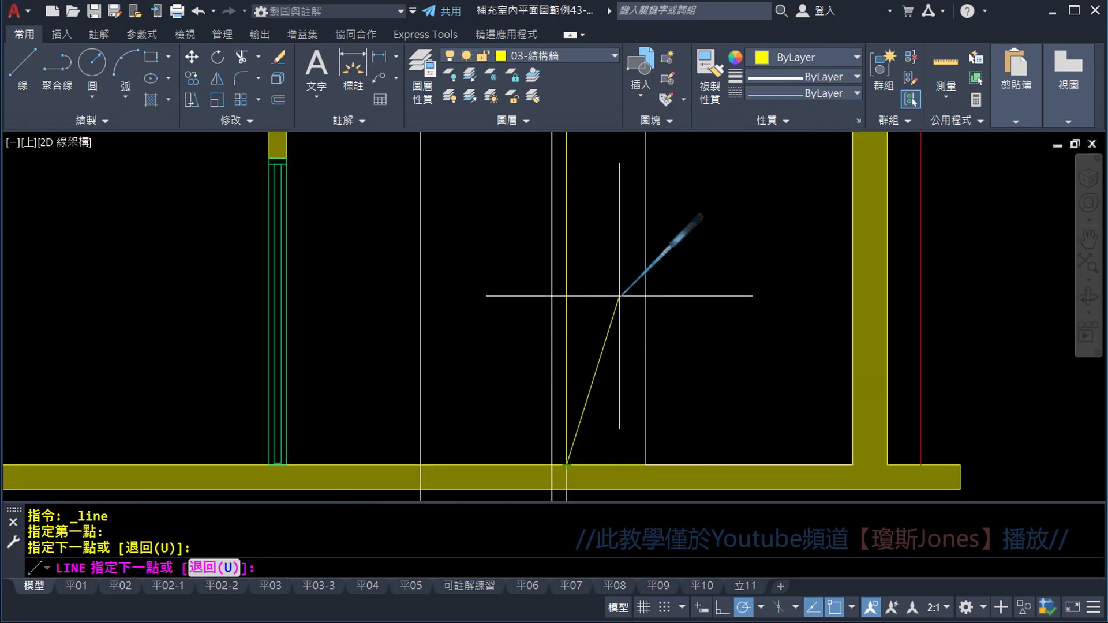
pyautogui.press('Escape')
pyautogui.scroll(-2, 590, 304)
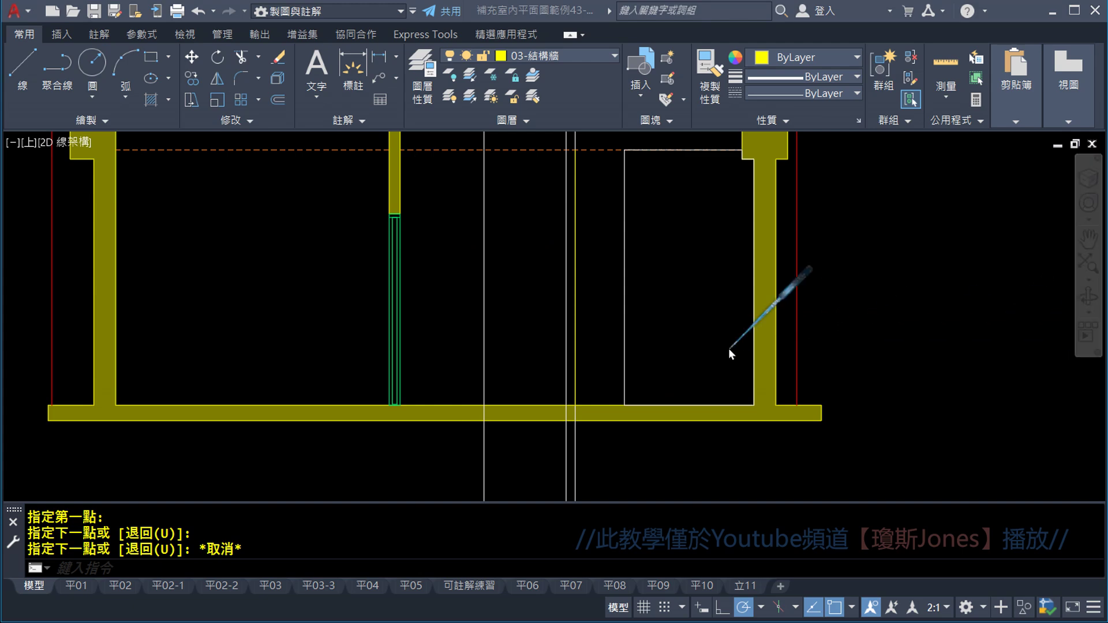
pyautogui.moveTo(592, 161); pyautogui.dragTo(613, 262, button='middle')
pyautogui.scroll(5, 613, 262)
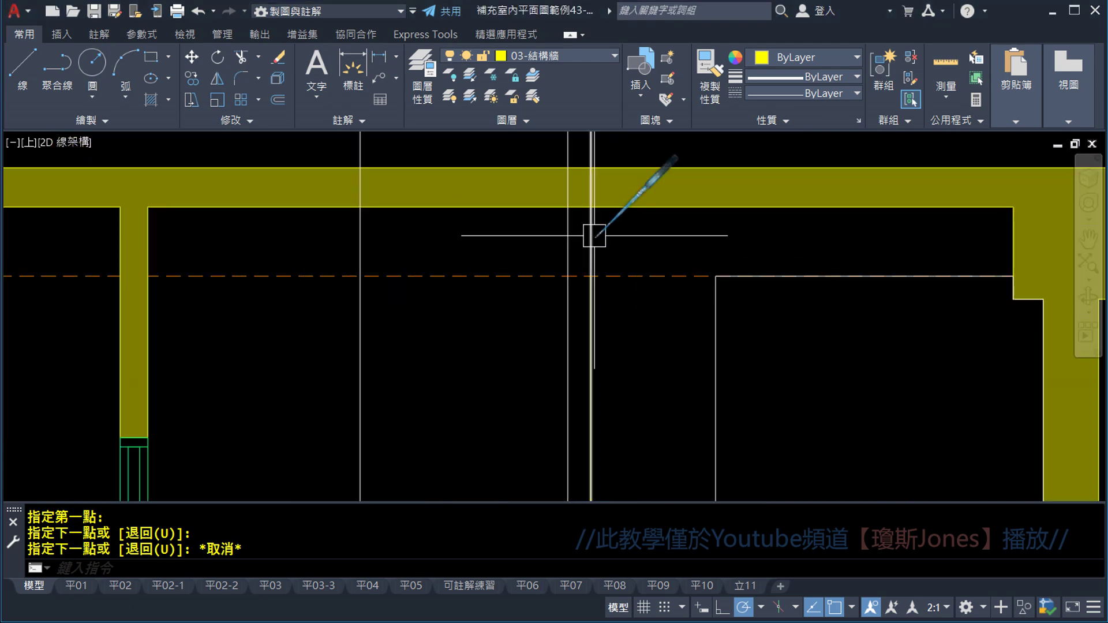
# - Trim the vertical line above the dashed ceiling line
pyautogui.click(259, 58)
pyautogui.click(254, 81)
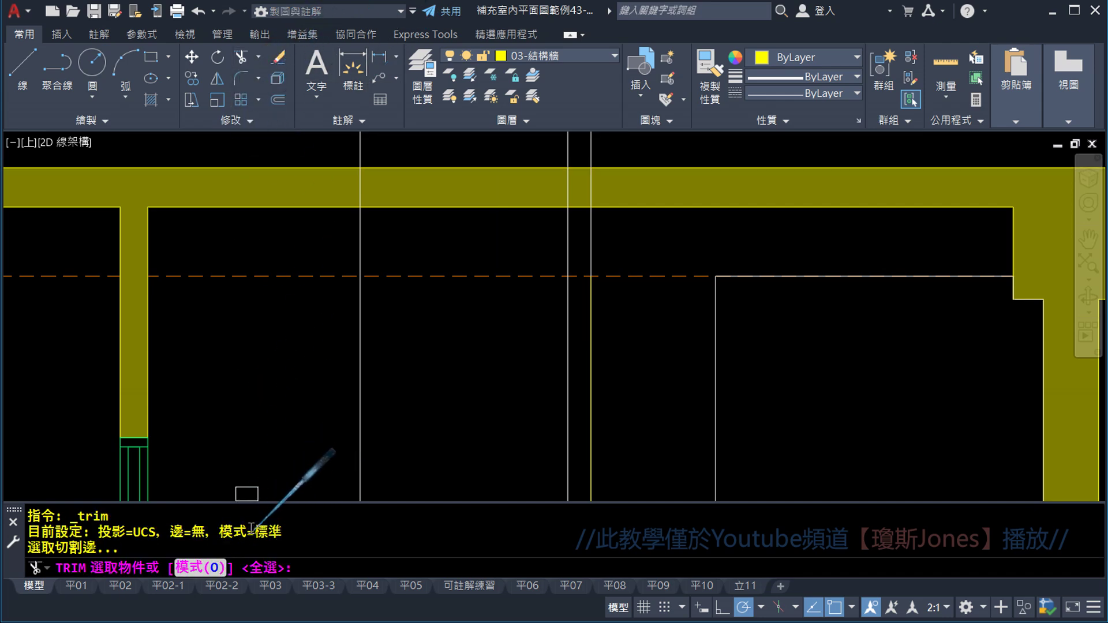
pyautogui.click(650, 277)
pyautogui.scroll(-2, 650, 277)
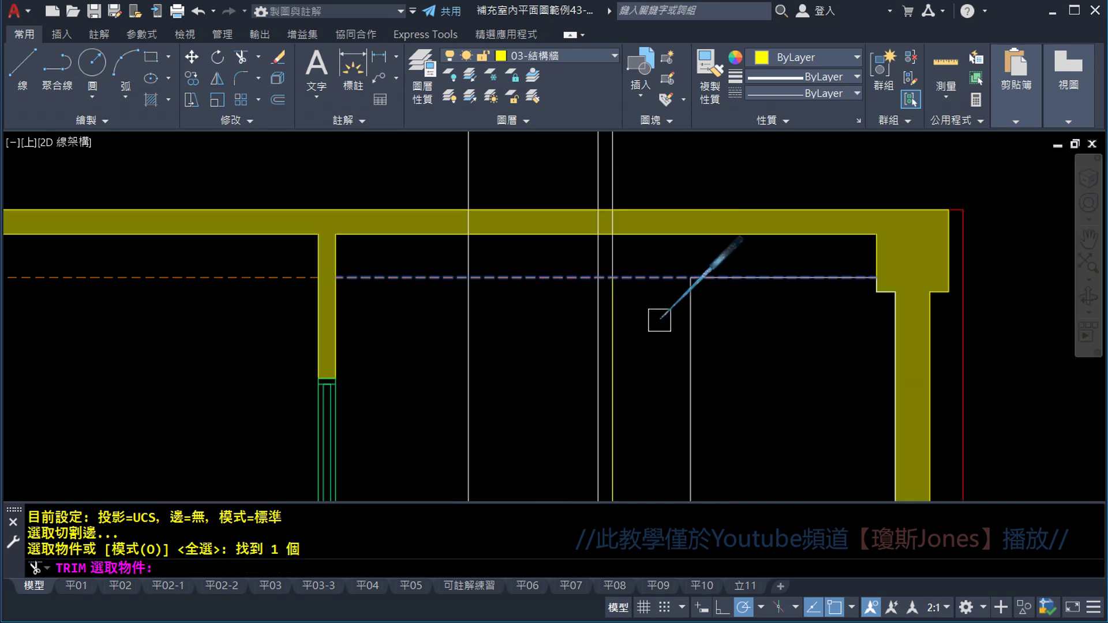
pyautogui.press('Return')
pyautogui.click(613, 166)
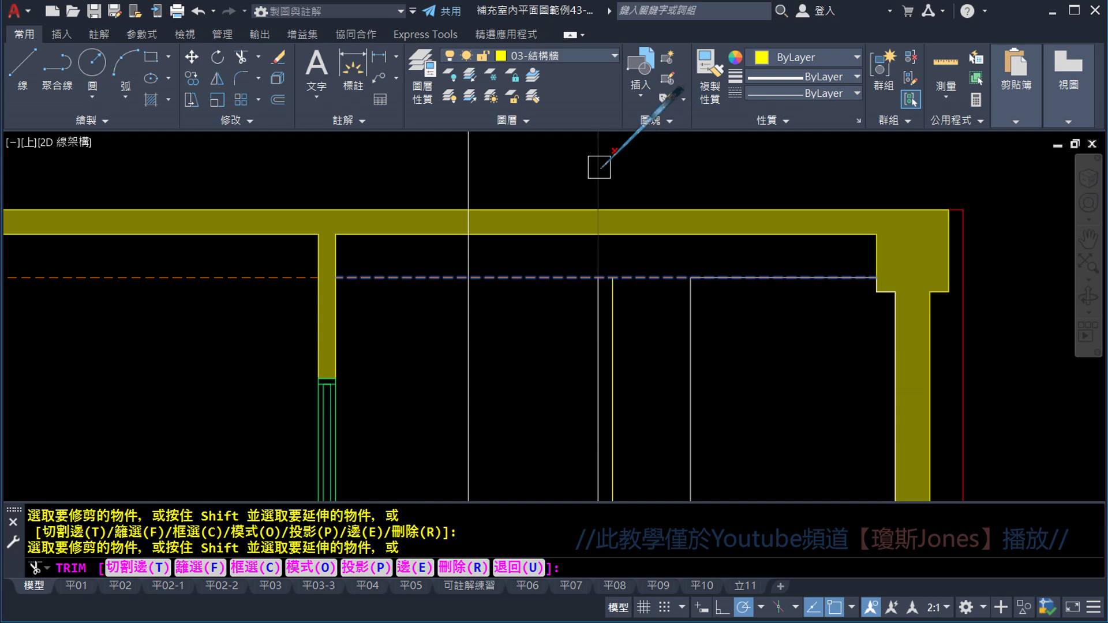
pyautogui.click(650, 229)
pyautogui.press('Escape')
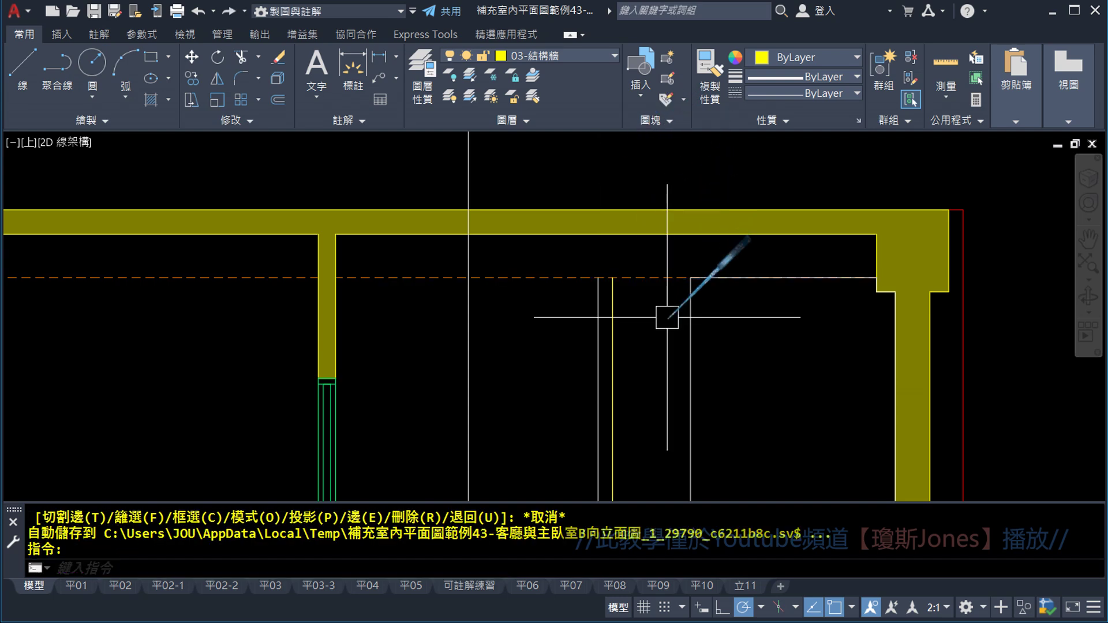
# - Trim the vertical line below the floor slab edge
pyautogui.click(260, 56)
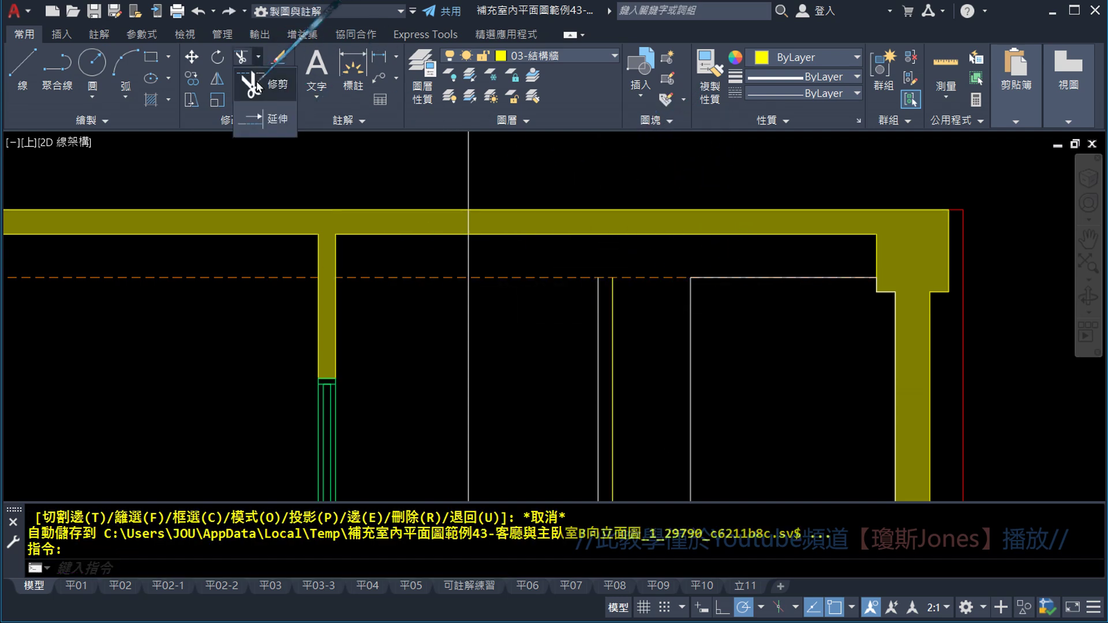
pyautogui.click(256, 80)
pyautogui.scroll(-2, 589, 365)
pyautogui.moveTo(589, 366); pyautogui.dragTo(585, 181, button='middle')
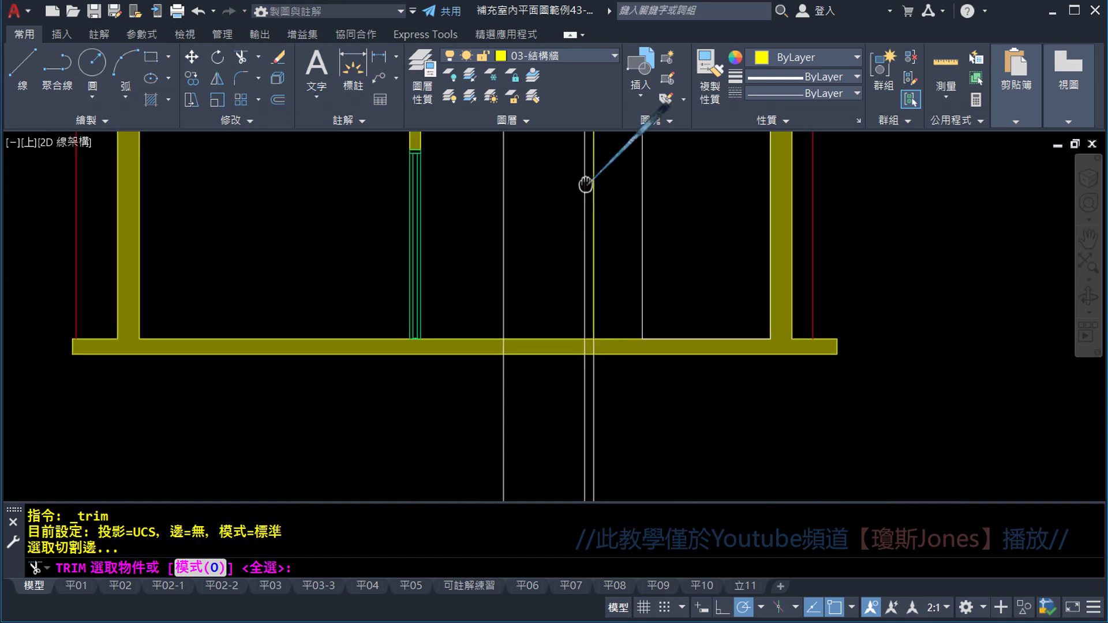
pyautogui.scroll(2, 604, 332)
pyautogui.click(604, 346)
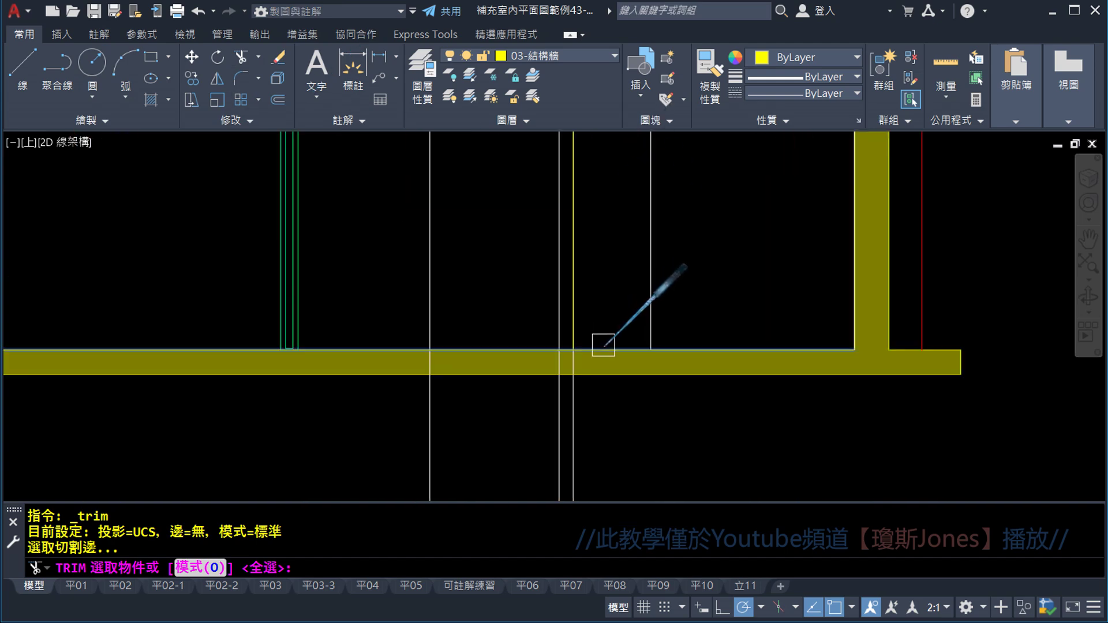
pyautogui.press('Return')
pyautogui.click(560, 426)
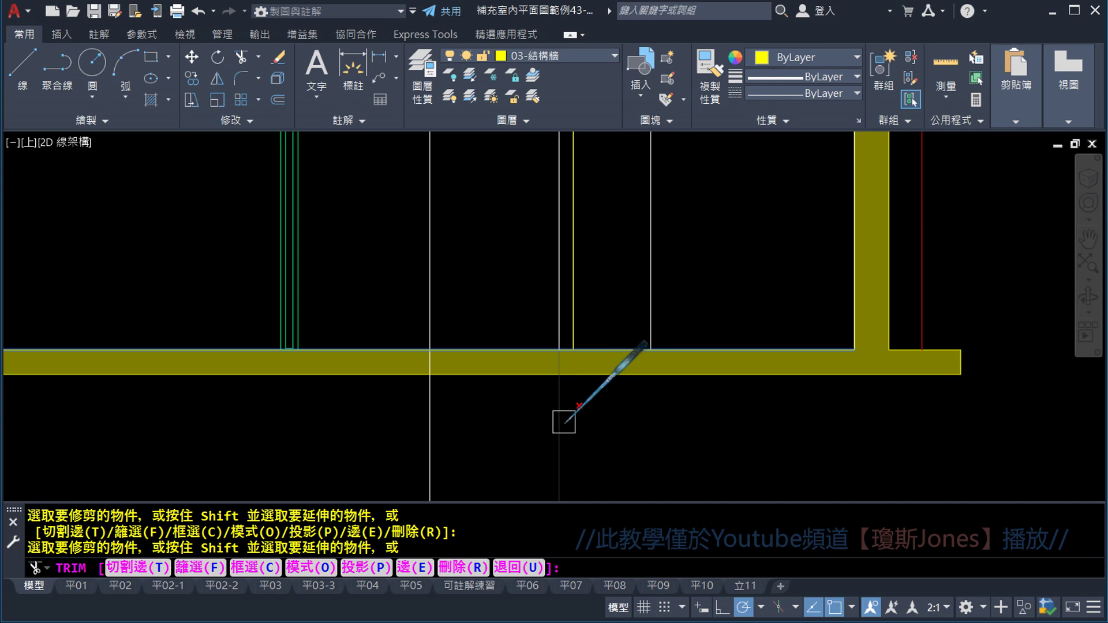
pyautogui.press('Escape')
pyautogui.scroll(-3, 608, 363)
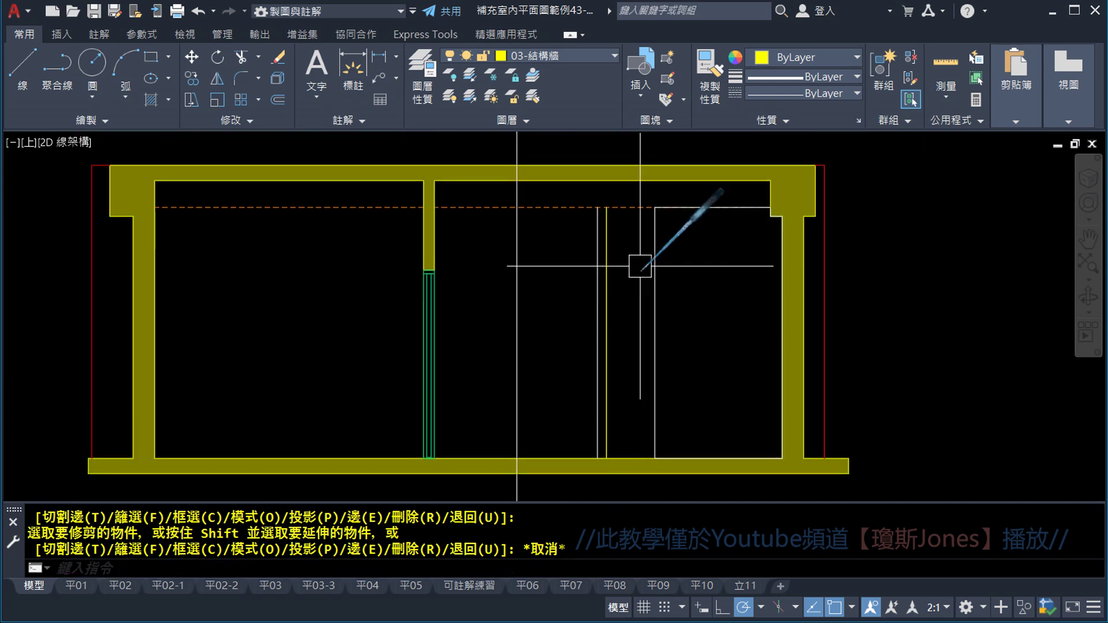
pyautogui.scroll(2, 651, 404)
pyautogui.scroll(2, 650, 405)
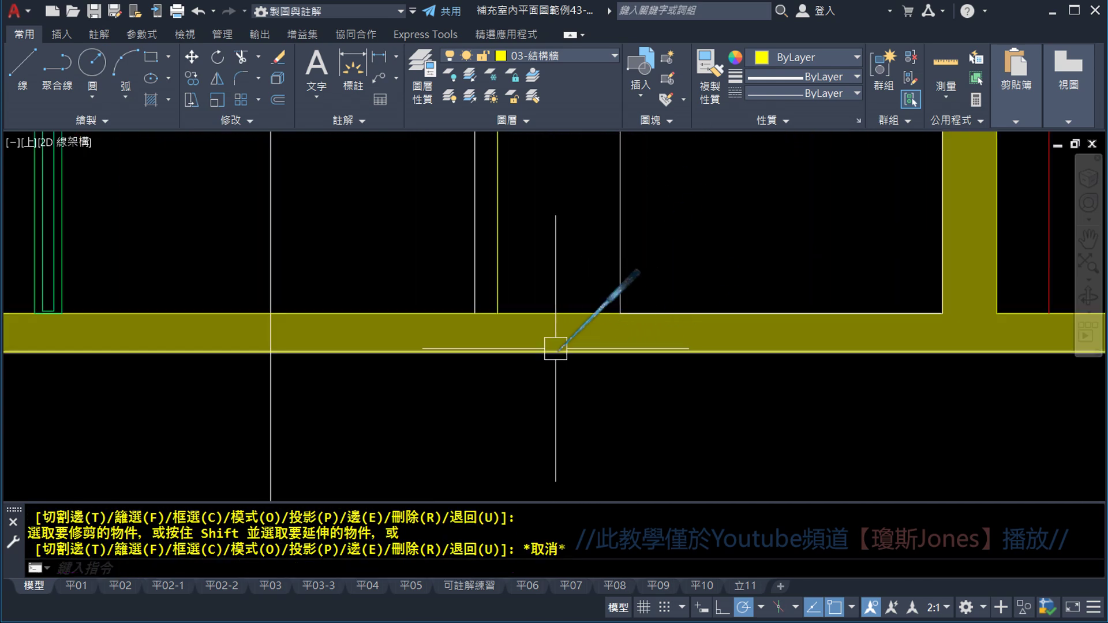
pyautogui.scroll(-1, 547, 427)
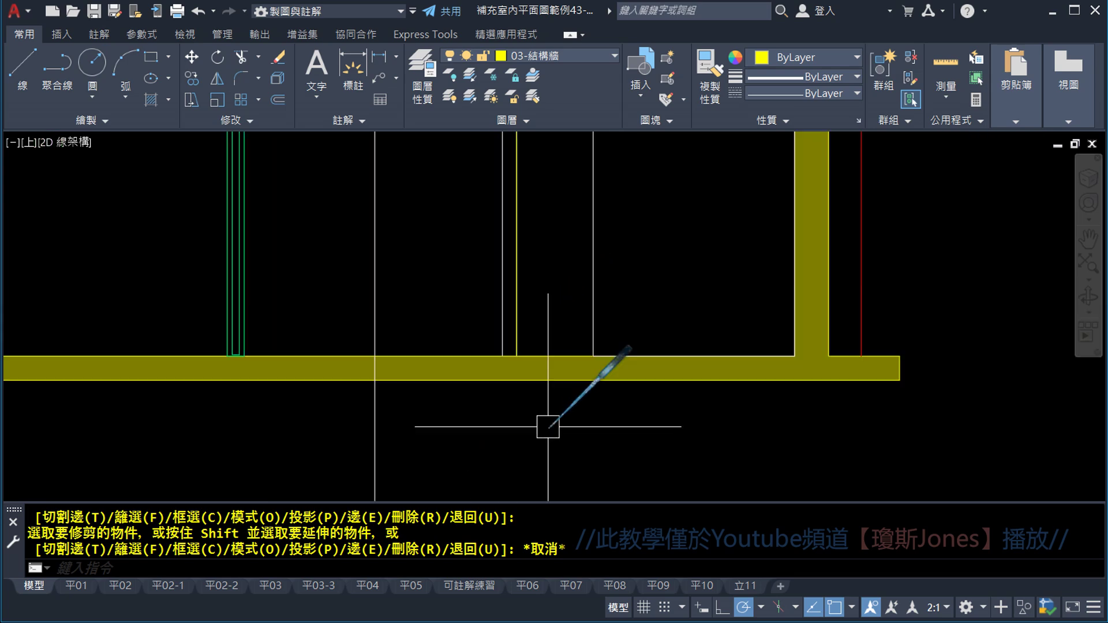
pyautogui.scroll(-2, 505, 264)
pyautogui.scroll(-2, 536, 300)
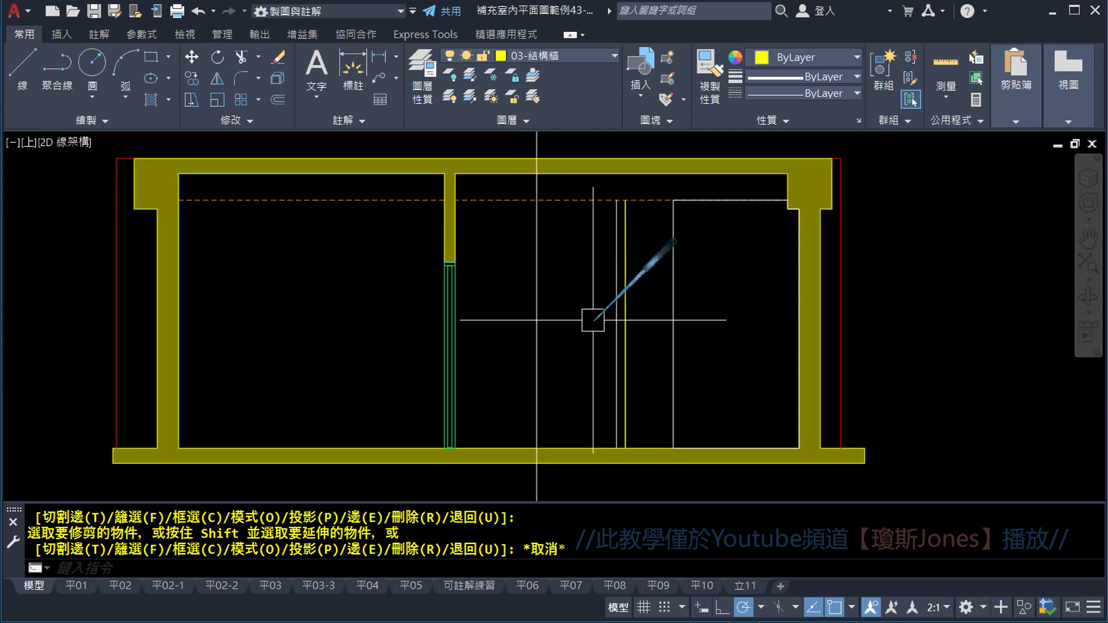
pyautogui.scroll(-2, 593, 320)
# - Select the B-direction section object and flip its direction arrow to the opposite side
pyautogui.moveTo(584, 231); pyautogui.dragTo(583, 273, button='middle')
pyautogui.scroll(2, 589, 260)
pyautogui.scroll(1, 589, 268)
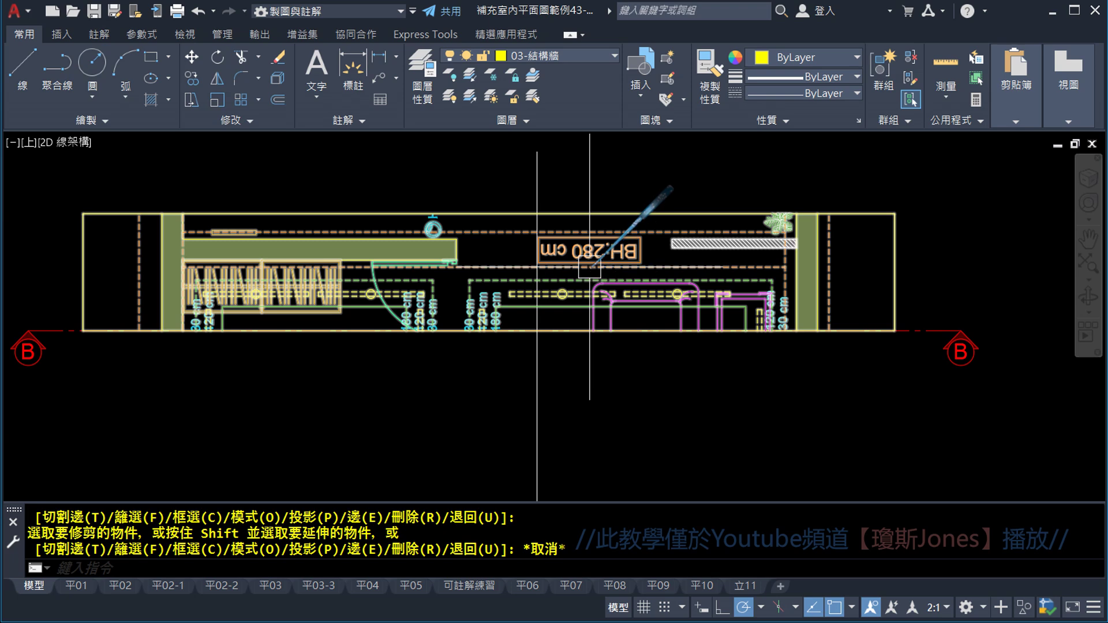
pyautogui.moveTo(562, 245); pyautogui.dragTo(562, 318, button='middle')
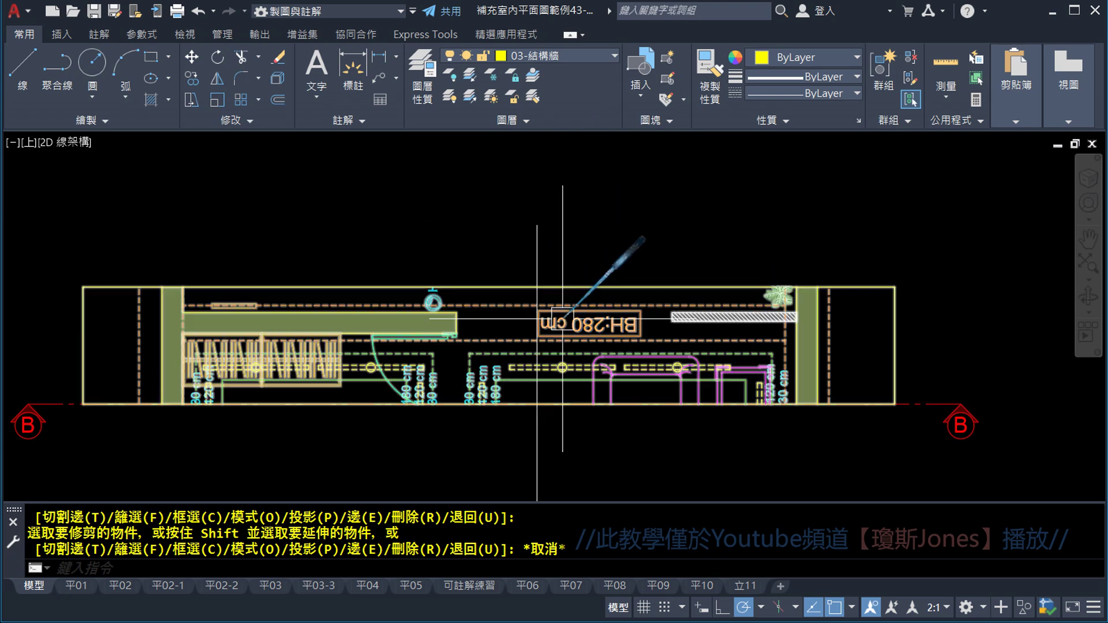
pyautogui.click(562, 318)
pyautogui.click(895, 345)
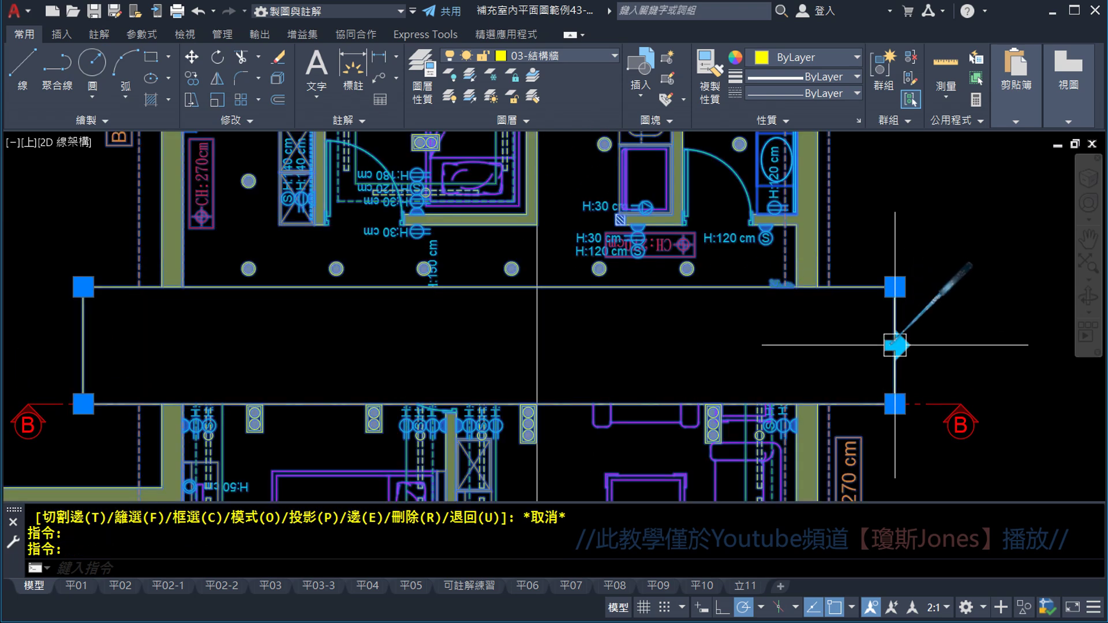
pyautogui.moveTo(895, 345); pyautogui.dragTo(922, 409, button='middle')
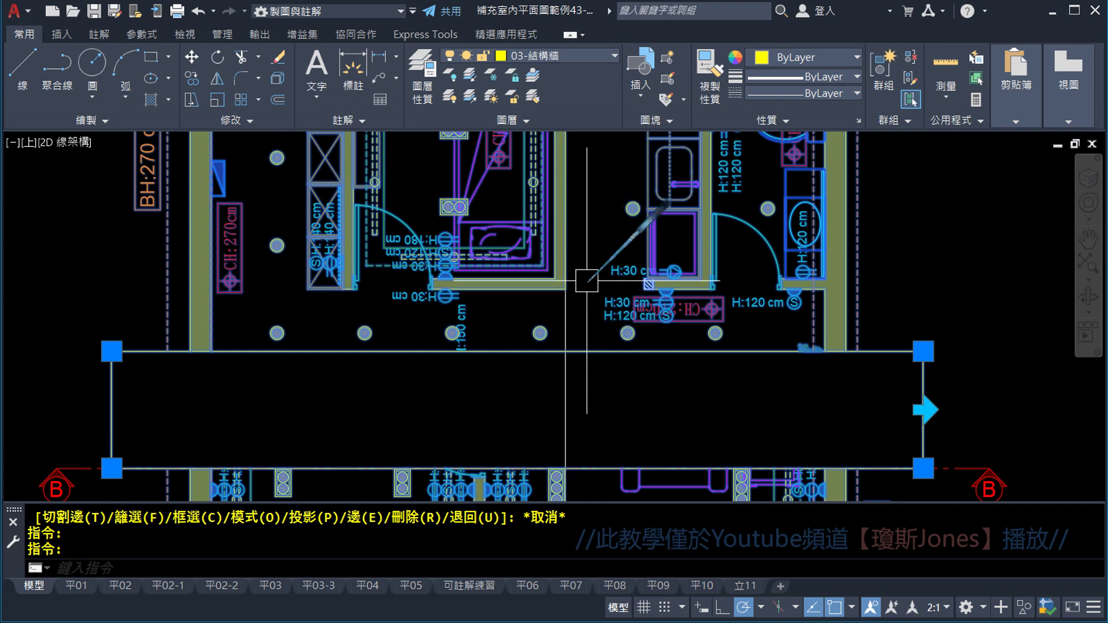
pyautogui.click(922, 409)
pyautogui.moveTo(684, 437); pyautogui.dragTo(608, 276, button='middle')
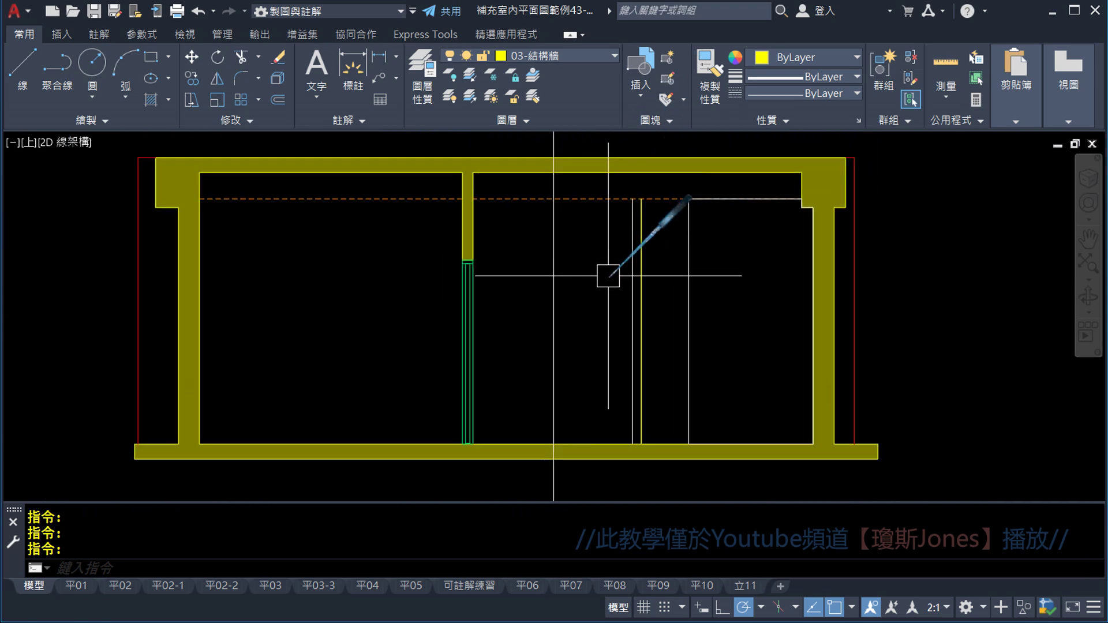
# - Move the long vertical projection line onto layer 03-結構牆
pyautogui.click(554, 249)
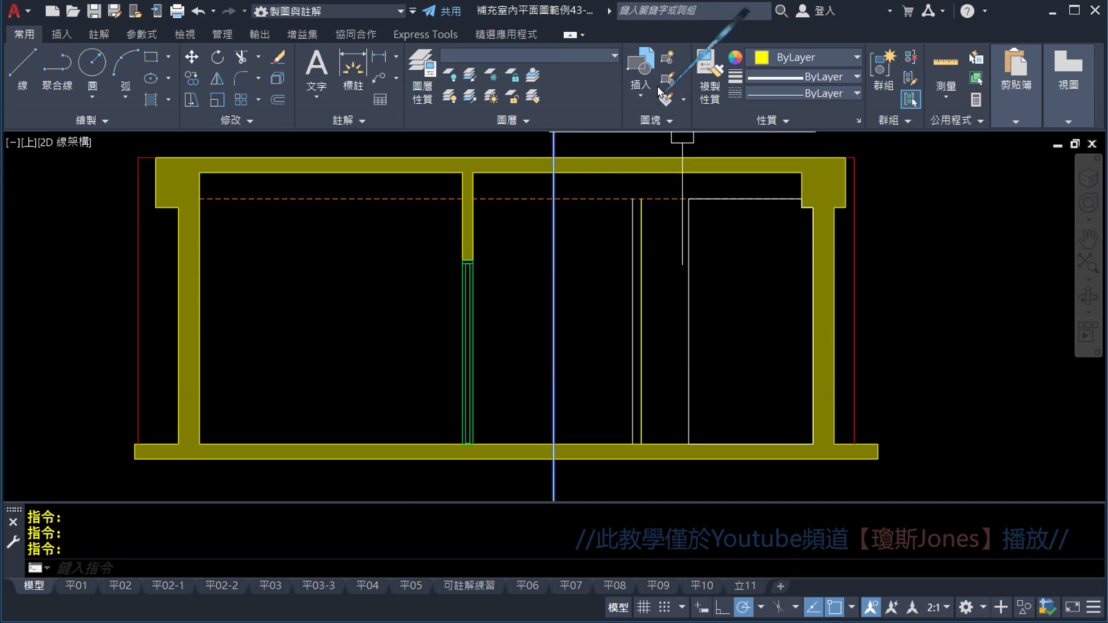
pyautogui.click(609, 56)
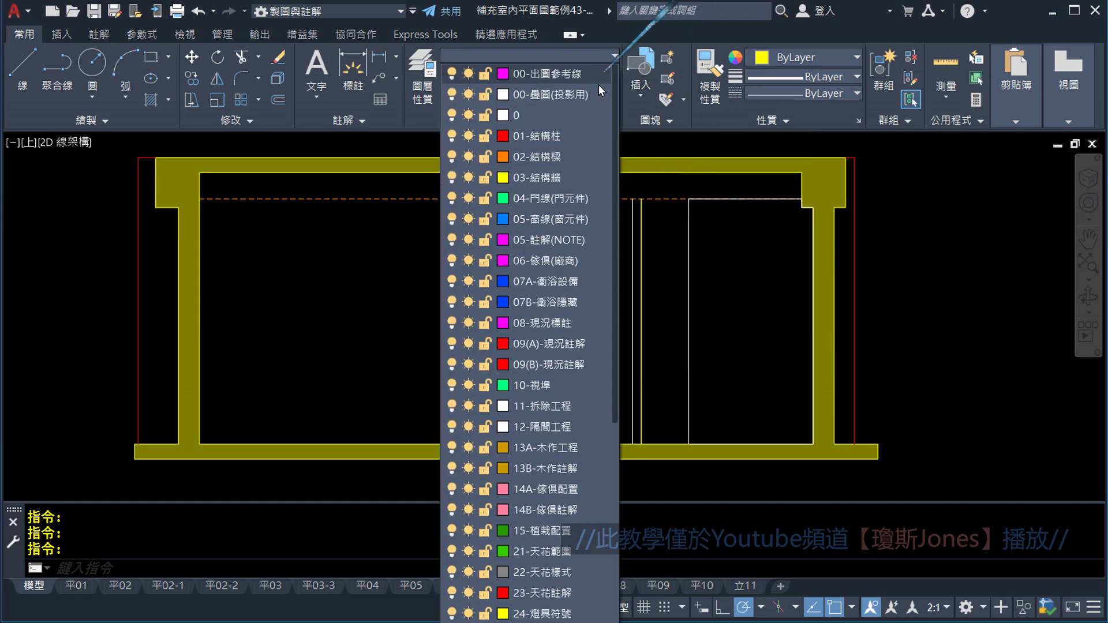
pyautogui.click(566, 178)
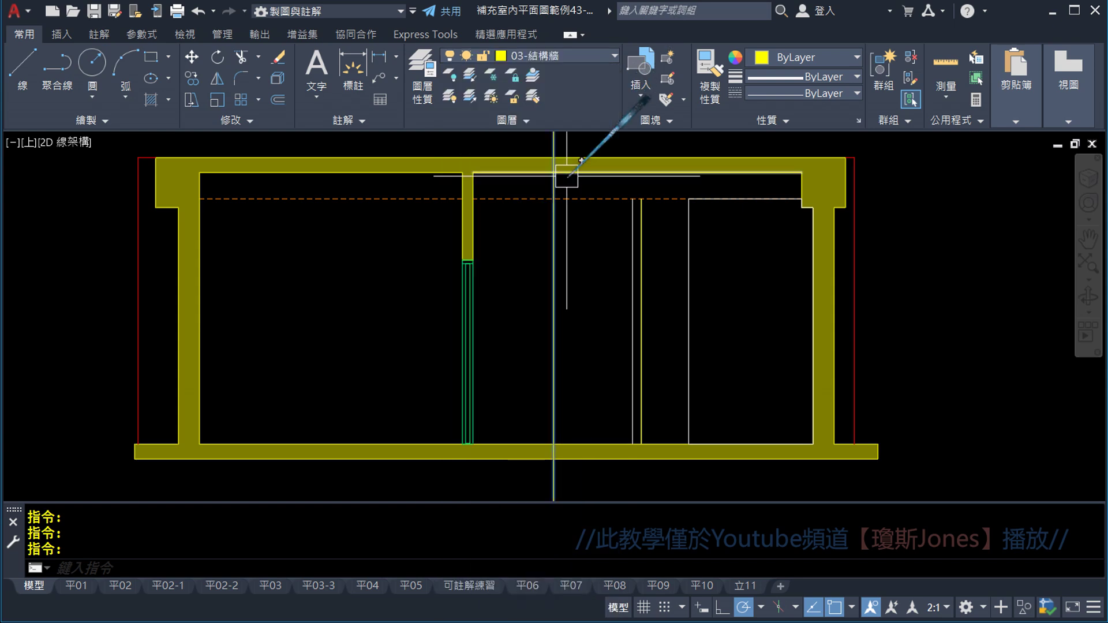
pyautogui.moveTo(604, 276); pyautogui.dragTo(603, 284, button='middle')
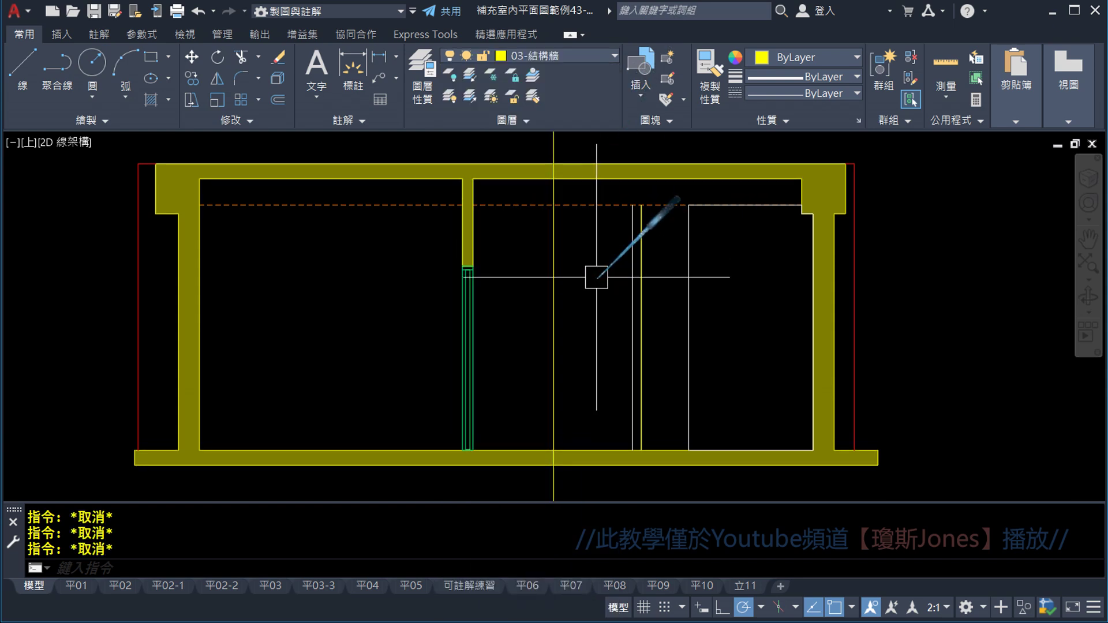
# - Trim both overhanging ends of the line using the dashed ceiling and floor lines as edges
pyautogui.click(241, 56)
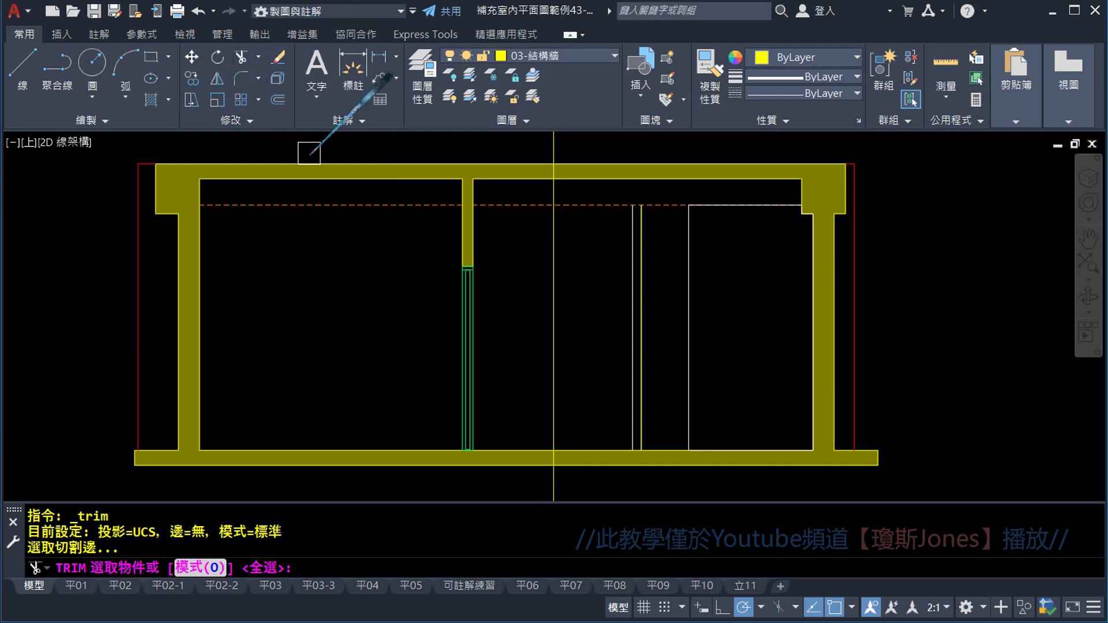
pyautogui.click(590, 210)
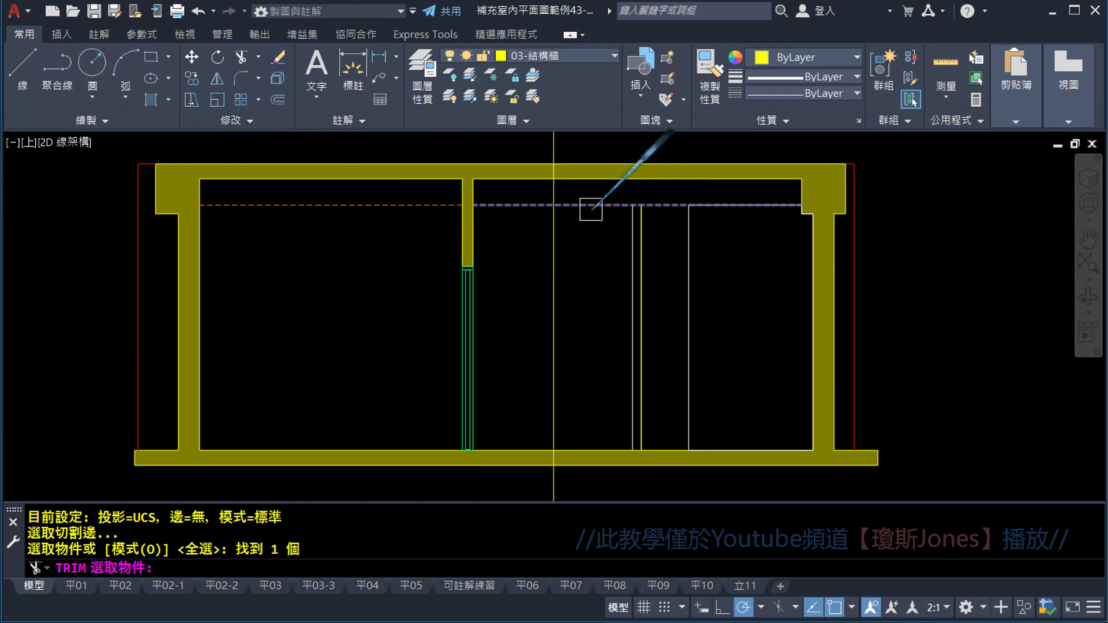
pyautogui.click(585, 447)
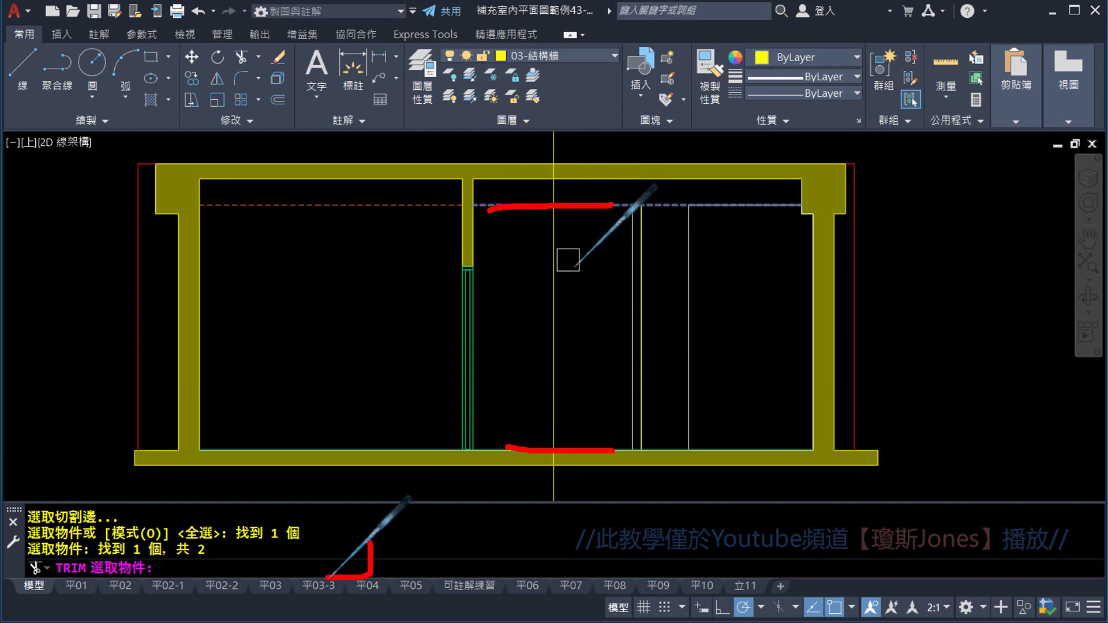
pyautogui.press('Return')
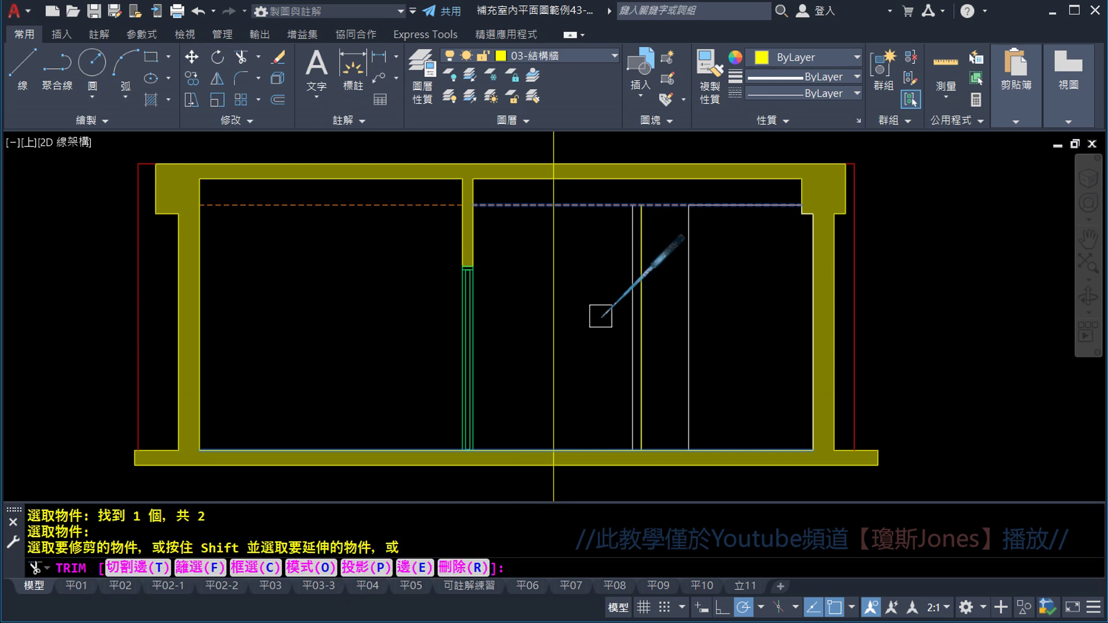
pyautogui.moveTo(568, 260); pyautogui.dragTo(578, 311, button='middle')
pyautogui.click(606, 292)
pyautogui.moveTo(652, 429); pyautogui.dragTo(688, 289, button='middle')
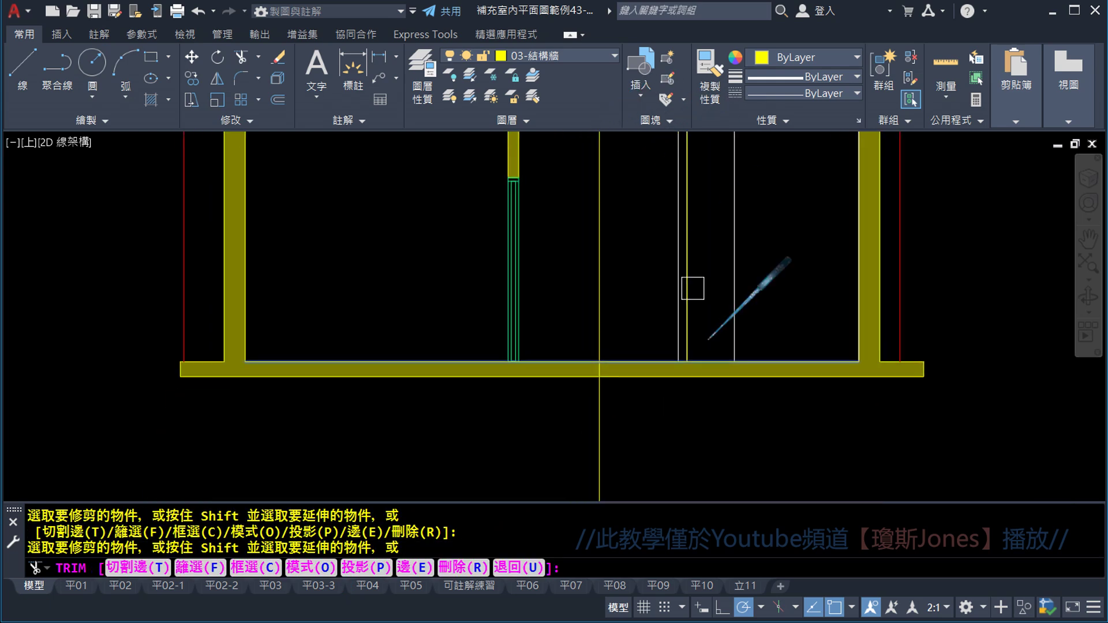
pyautogui.click(687, 289)
pyautogui.press('Escape')
pyautogui.moveTo(636, 206); pyautogui.dragTo(626, 310, button='middle')
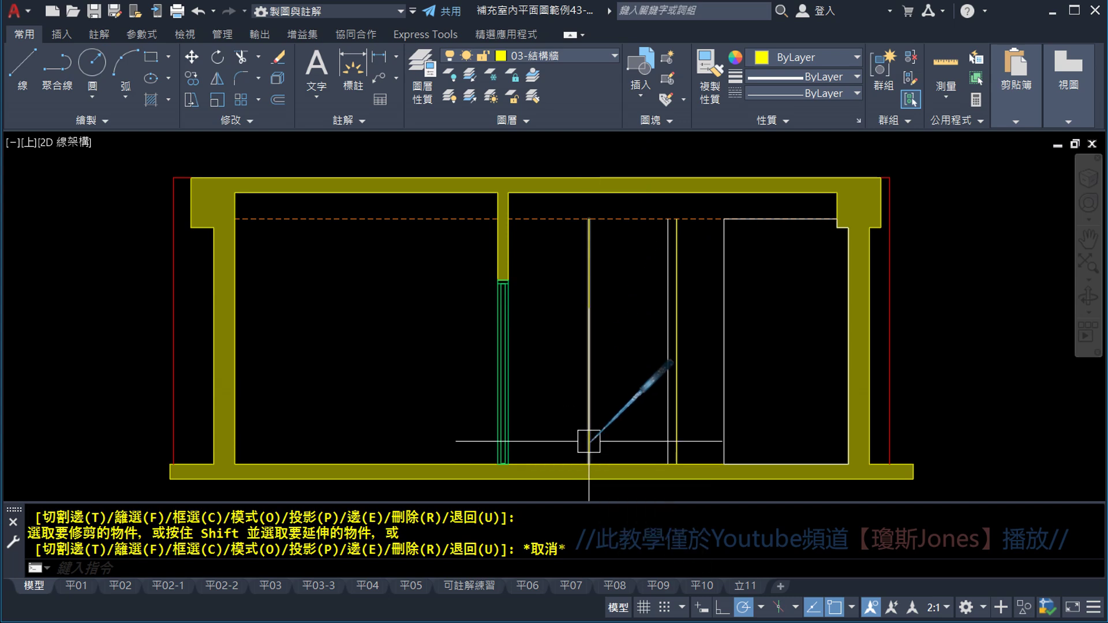
# - Select the clipped B-section floor plan strip and zoom around to inspect it
pyautogui.moveTo(650, 193); pyautogui.dragTo(618, 404, button='middle')
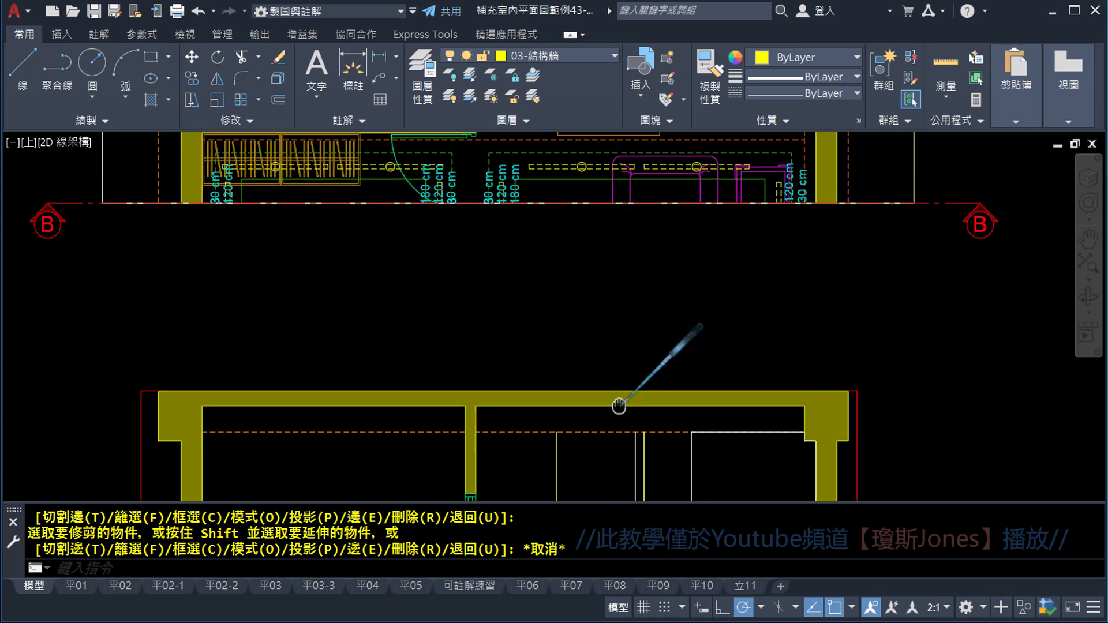
pyautogui.moveTo(670, 225); pyautogui.dragTo(670, 363, button='middle')
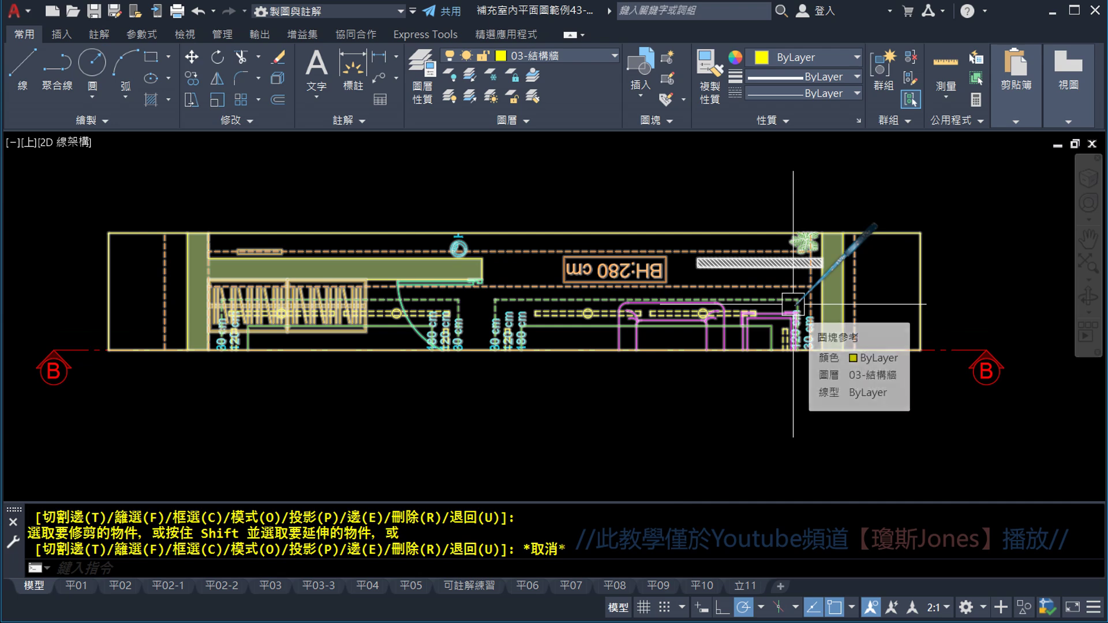
pyautogui.click(793, 304)
pyautogui.scroll(1, 785, 305)
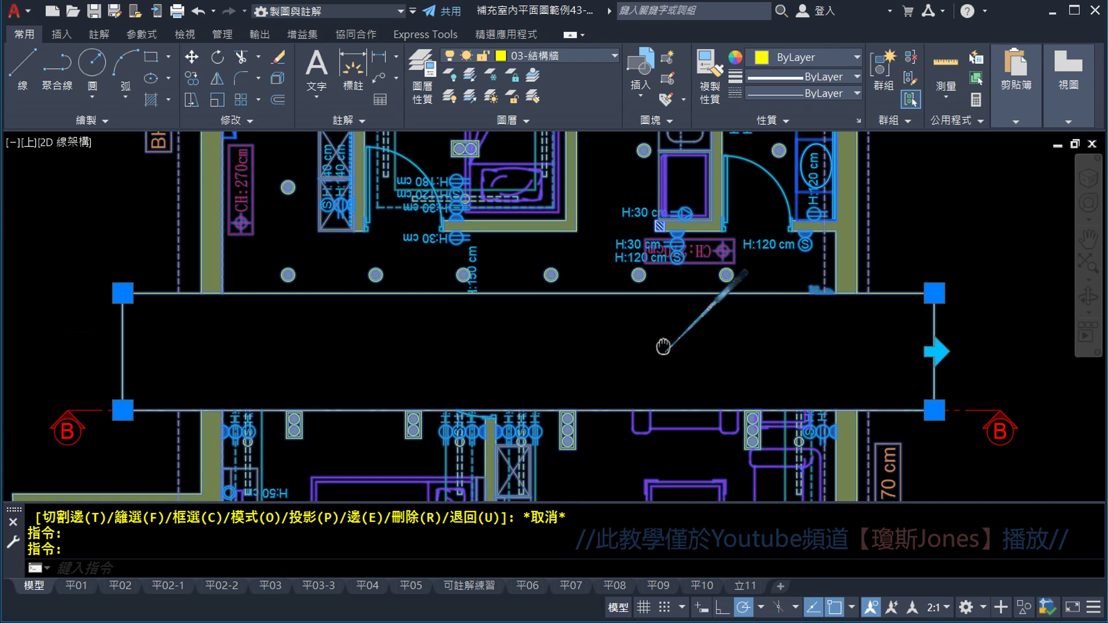
pyautogui.moveTo(662, 346); pyautogui.dragTo(667, 381, button='middle')
pyautogui.scroll(2, 606, 267)
pyautogui.moveTo(606, 267); pyautogui.dragTo(606, 432, button='middle')
pyautogui.scroll(-2, 605, 432)
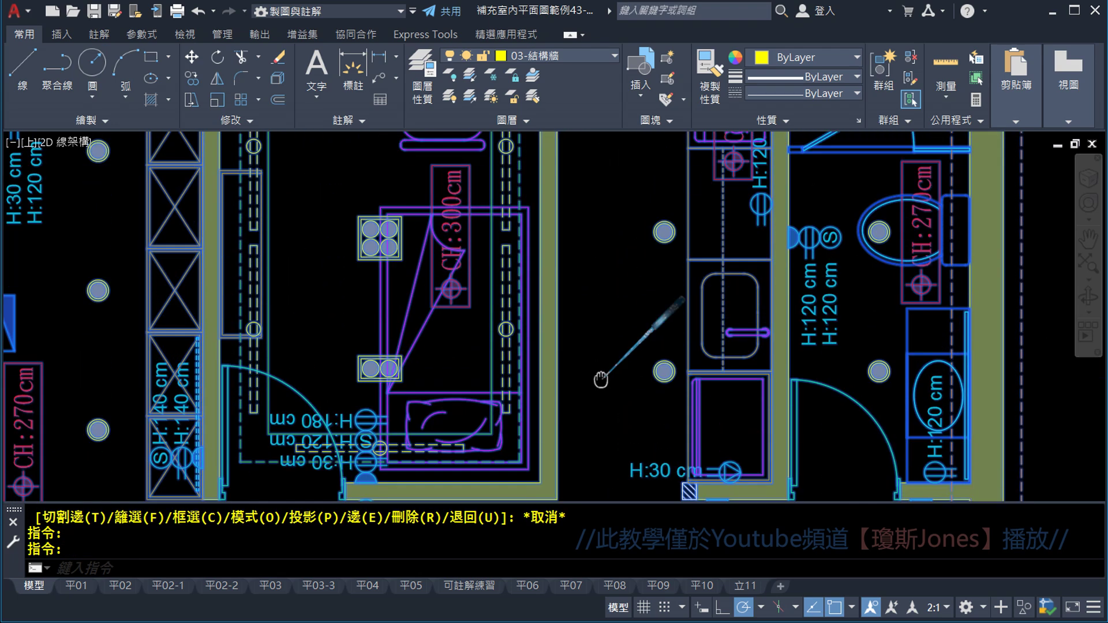
pyautogui.scroll(2, 634, 300)
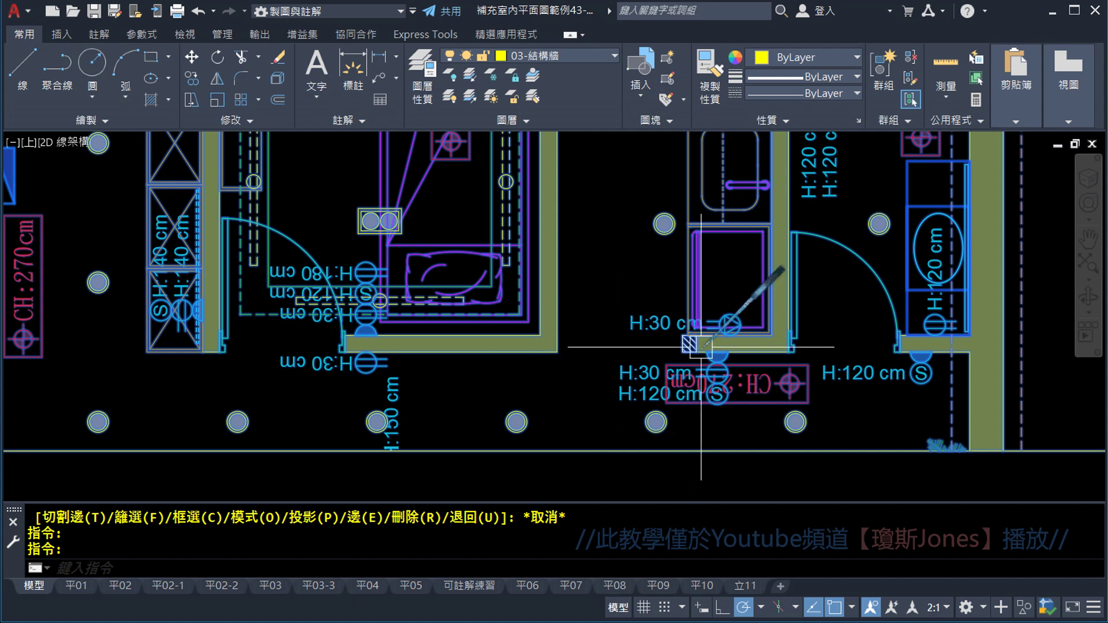
pyautogui.scroll(6, 689, 340)
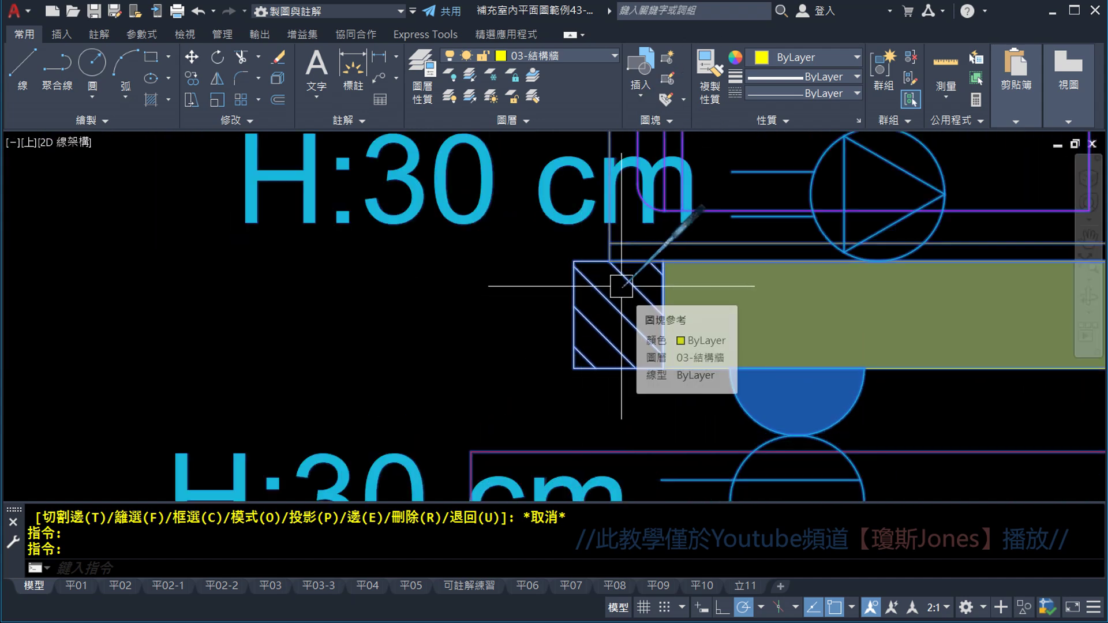
pyautogui.moveTo(690, 345)
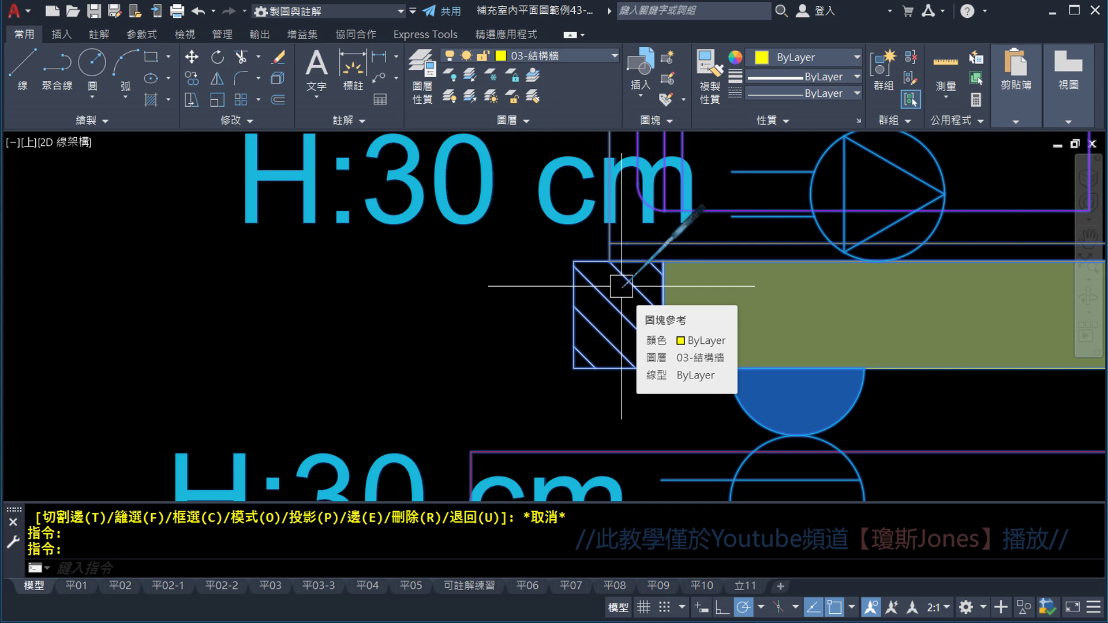
pyautogui.scroll(-5, 621, 285)
pyautogui.scroll(-3, 693, 294)
# - Flip the clip boundary so the inside plan content shows, then return to the elevation
pyautogui.click(772, 307)
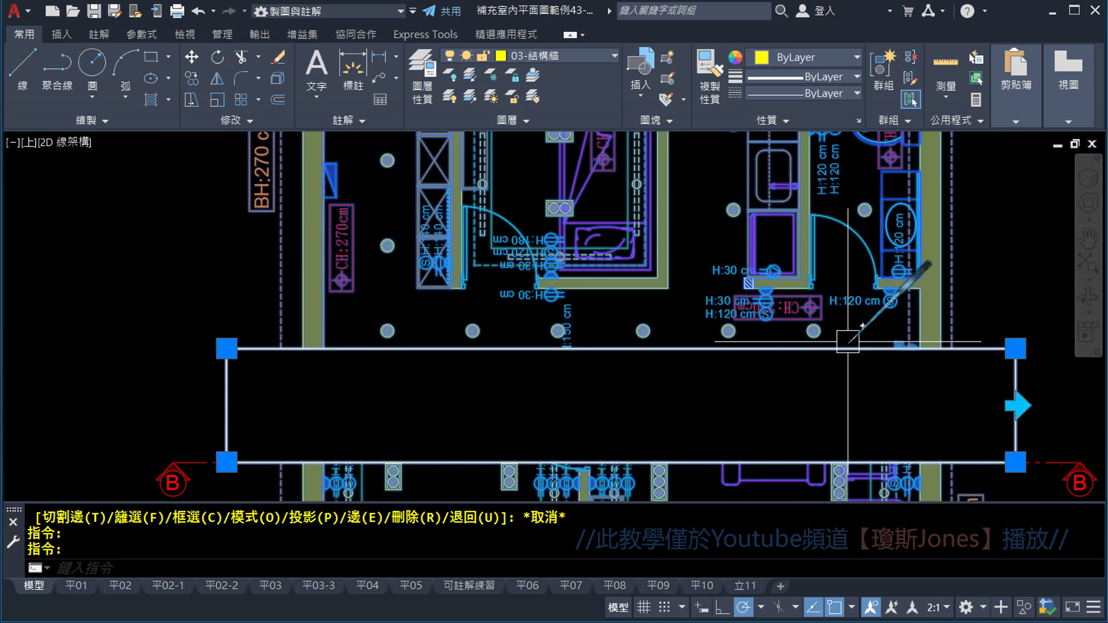
pyautogui.click(918, 340)
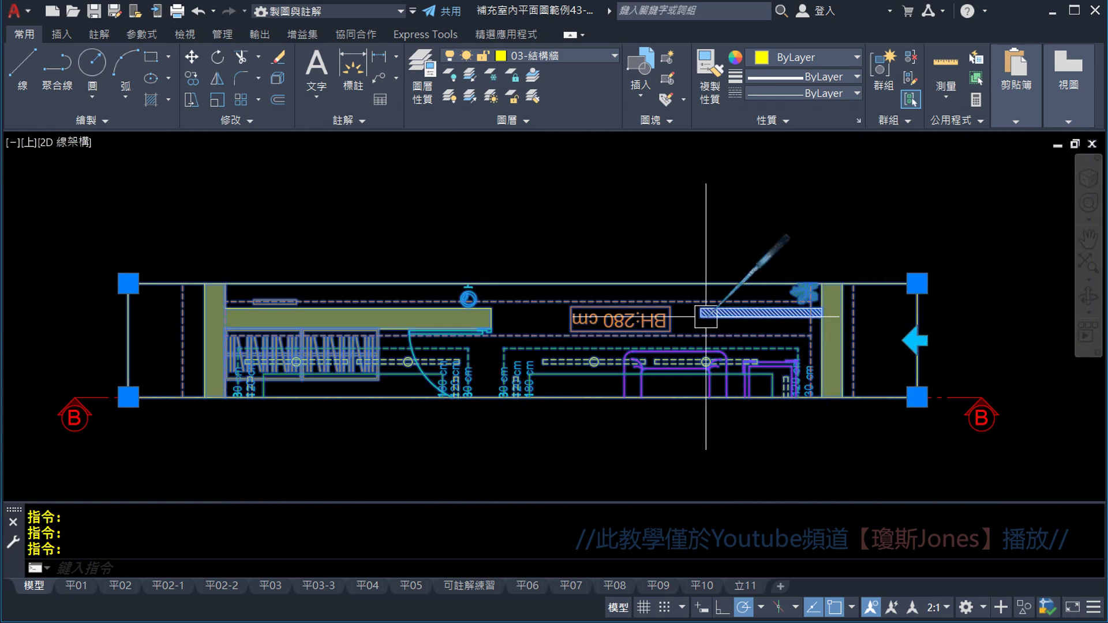
pyautogui.press('Escape')
pyautogui.scroll(-3, 721, 312)
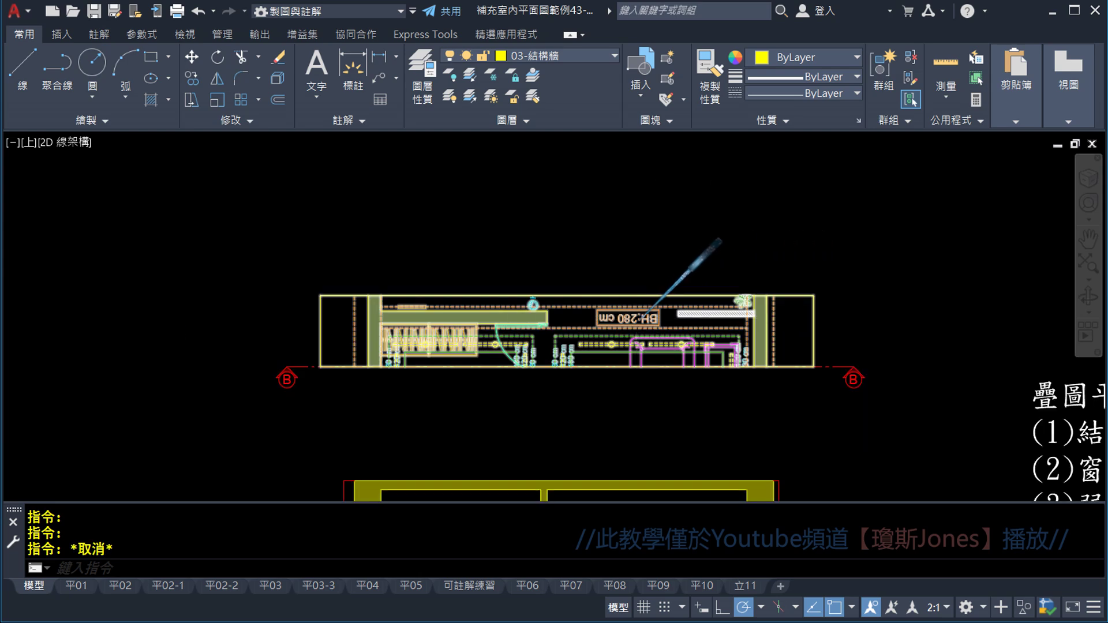
pyautogui.scroll(-3, 698, 311)
pyautogui.moveTo(635, 468); pyautogui.dragTo(618, 291, button='middle')
pyautogui.scroll(4, 618, 291)
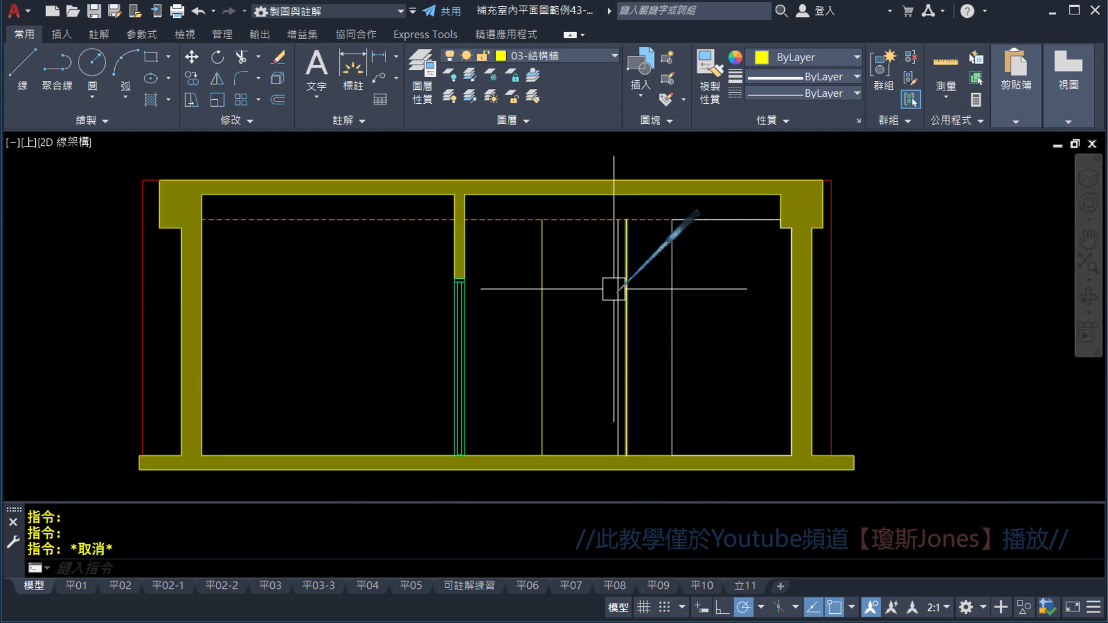
# - Make 52-立面註解 the current layer
pyautogui.click(560, 54)
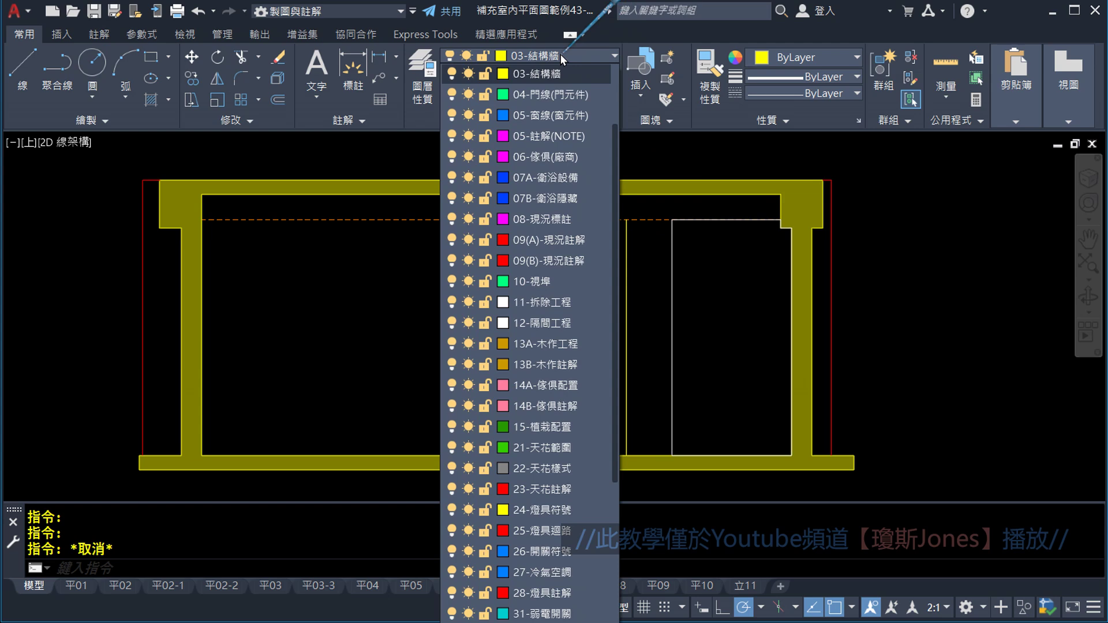
pyautogui.scroll(-2, 560, 347)
pyautogui.scroll(-1, 561, 348)
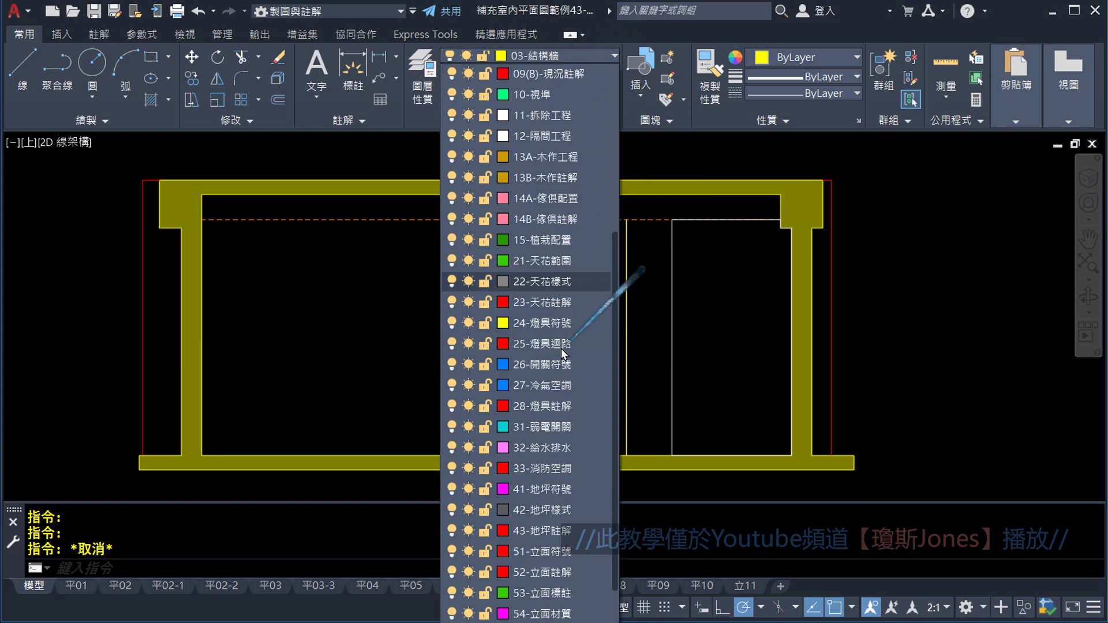
pyautogui.scroll(-1, 561, 348)
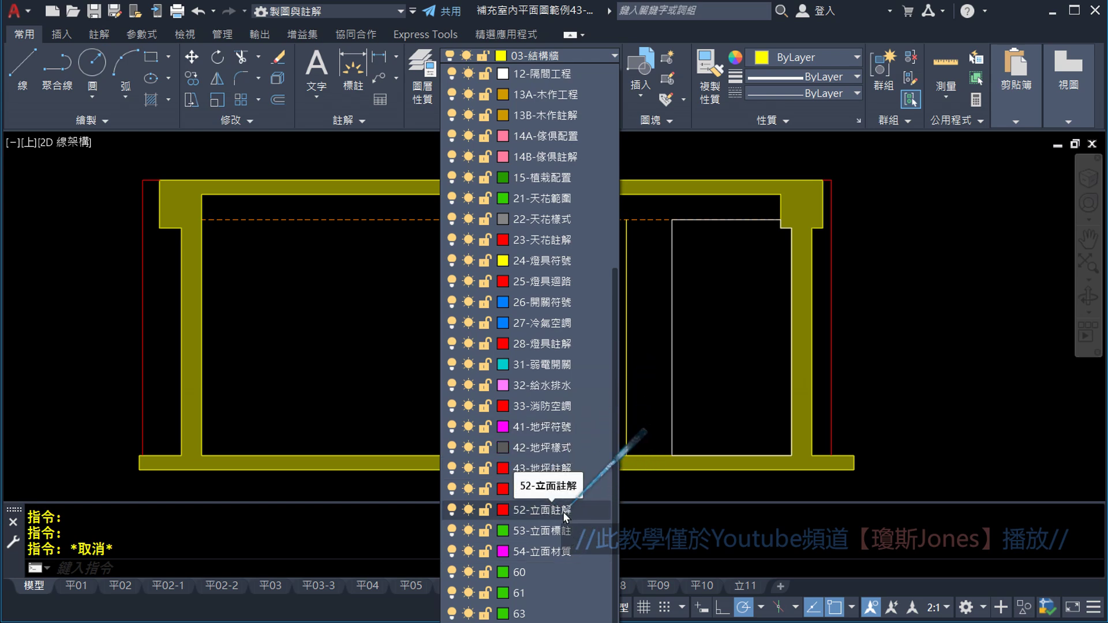
pyautogui.click(548, 510)
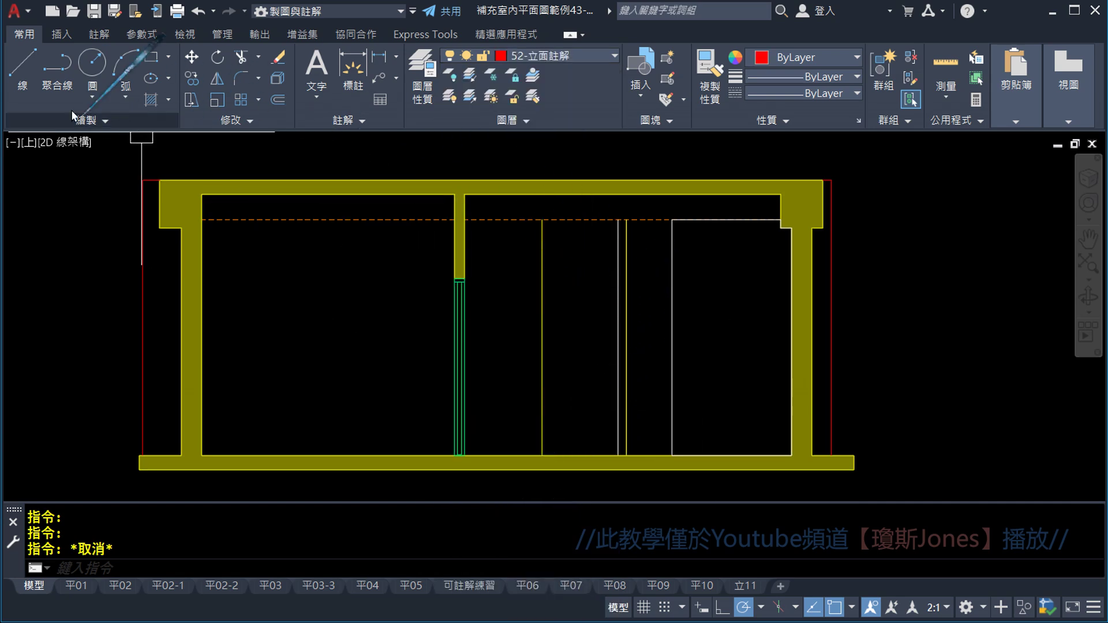
# - Draw a diagonal line from the opening's bottom-left corner to its top-right corner
pyautogui.click(23, 84)
pyautogui.scroll(2, 556, 437)
pyautogui.click(528, 474)
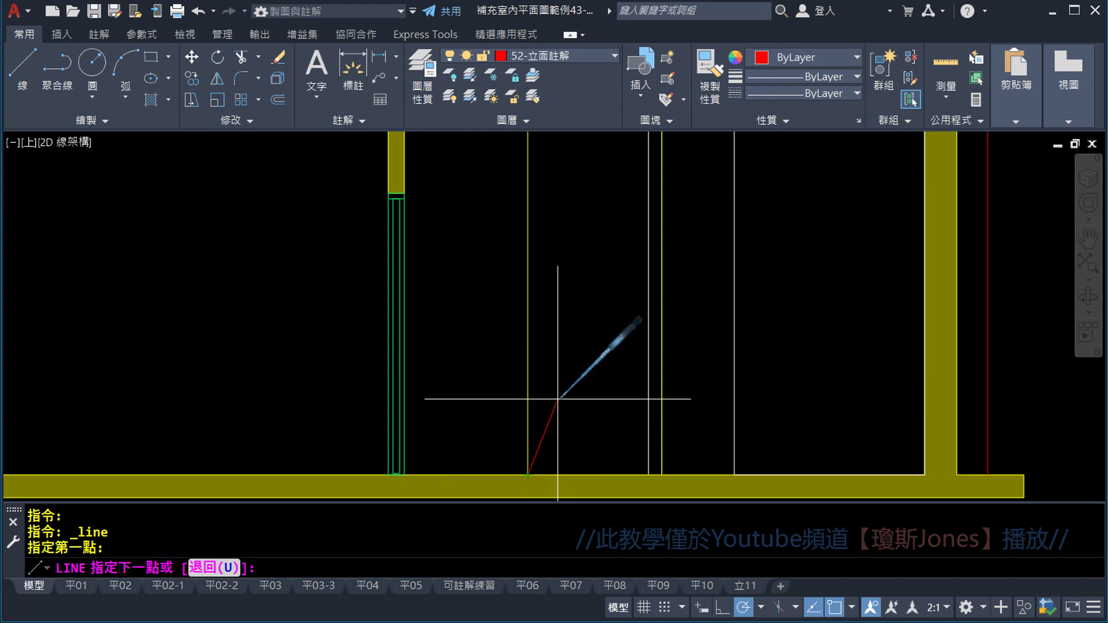
pyautogui.scroll(-3, 564, 396)
pyautogui.scroll(3, 607, 221)
pyautogui.click(633, 183)
pyautogui.press('Escape')
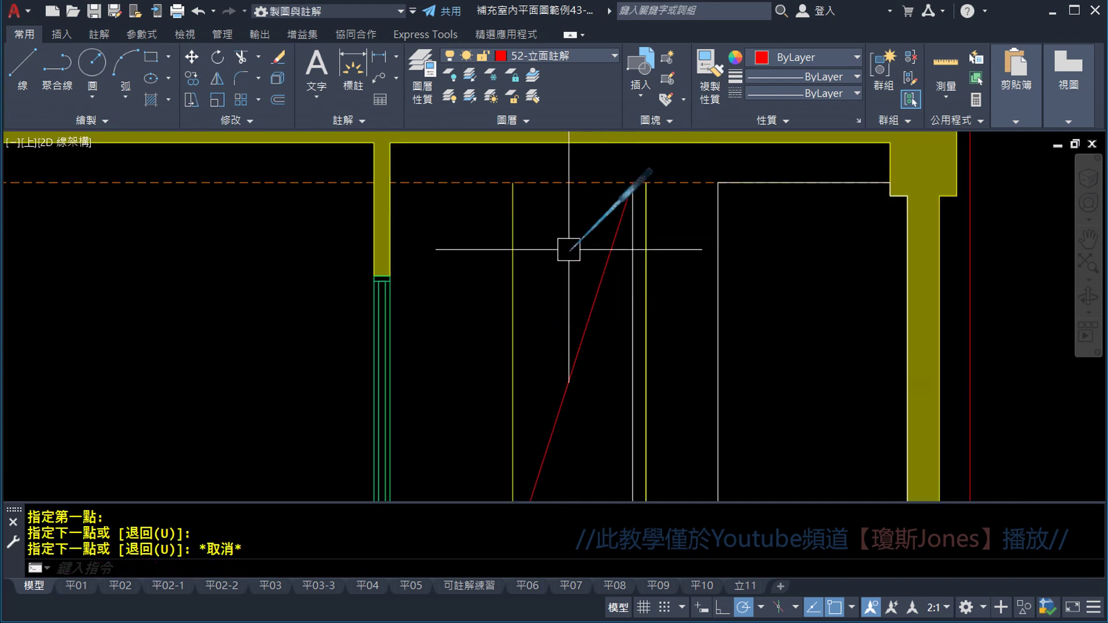
pyautogui.press('Escape')
# - Draw the second diagonal from the opening's top-left corner to complete the X
pyautogui.press('Return')
pyautogui.click(513, 182)
pyautogui.scroll(-3, 532, 198)
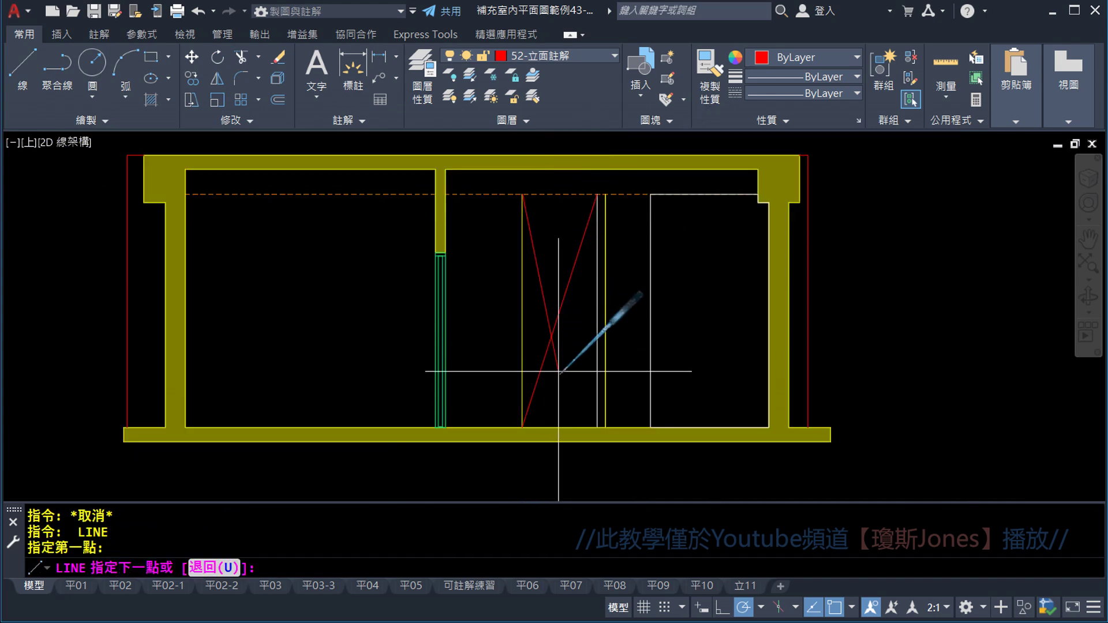
pyautogui.press('Escape')
pyautogui.scroll(4, 539, 258)
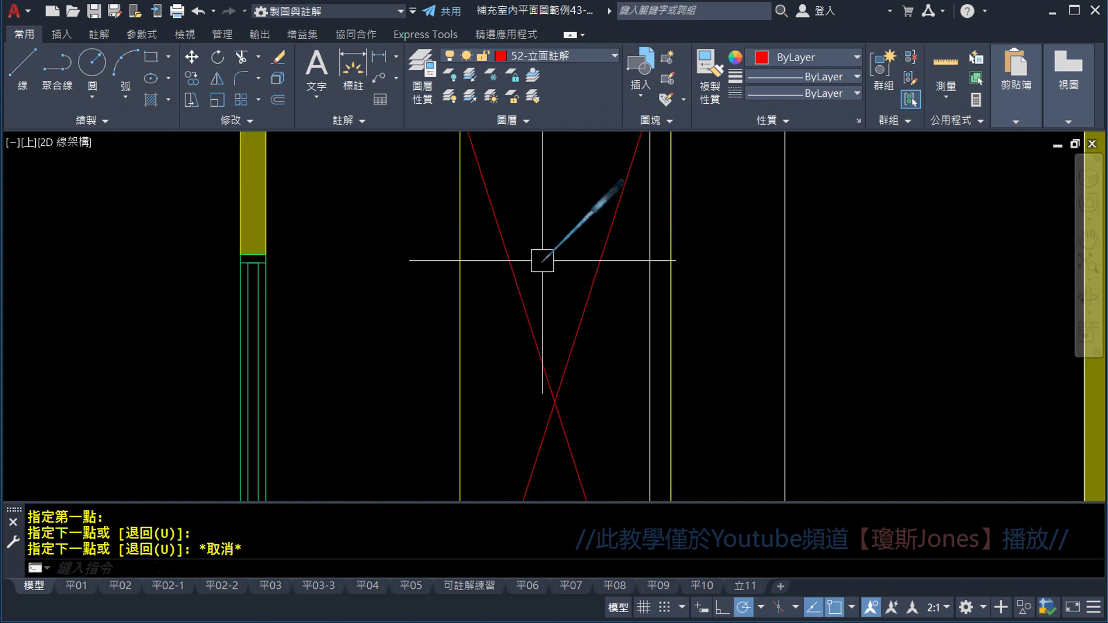
pyautogui.scroll(-2, 539, 242)
pyautogui.moveTo(539, 242); pyautogui.dragTo(561, 287, button='middle')
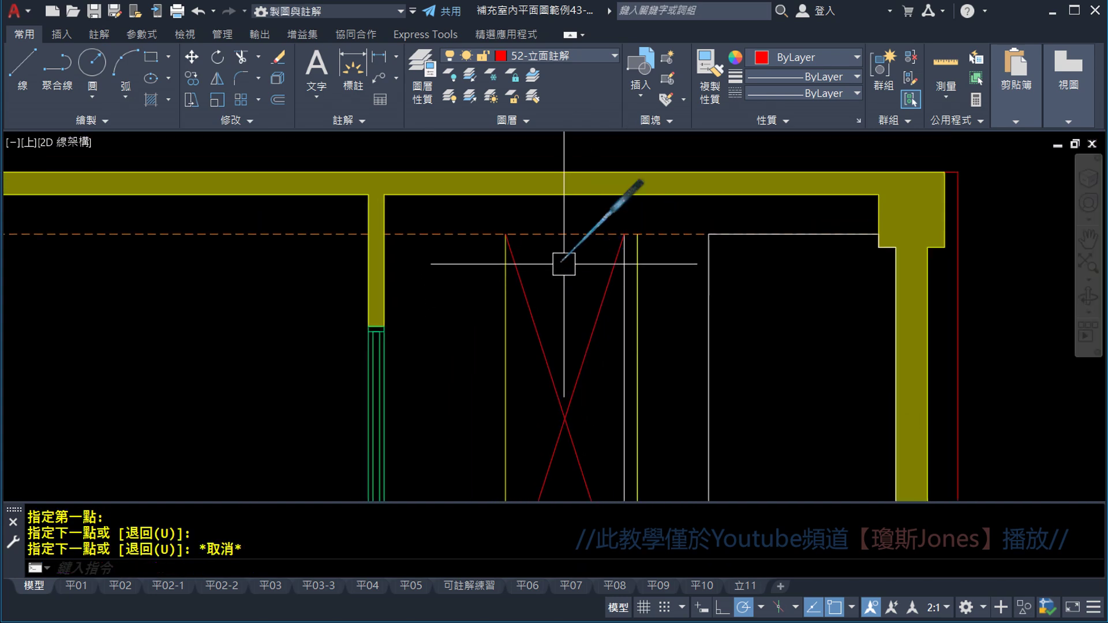
pyautogui.click(314, 101)
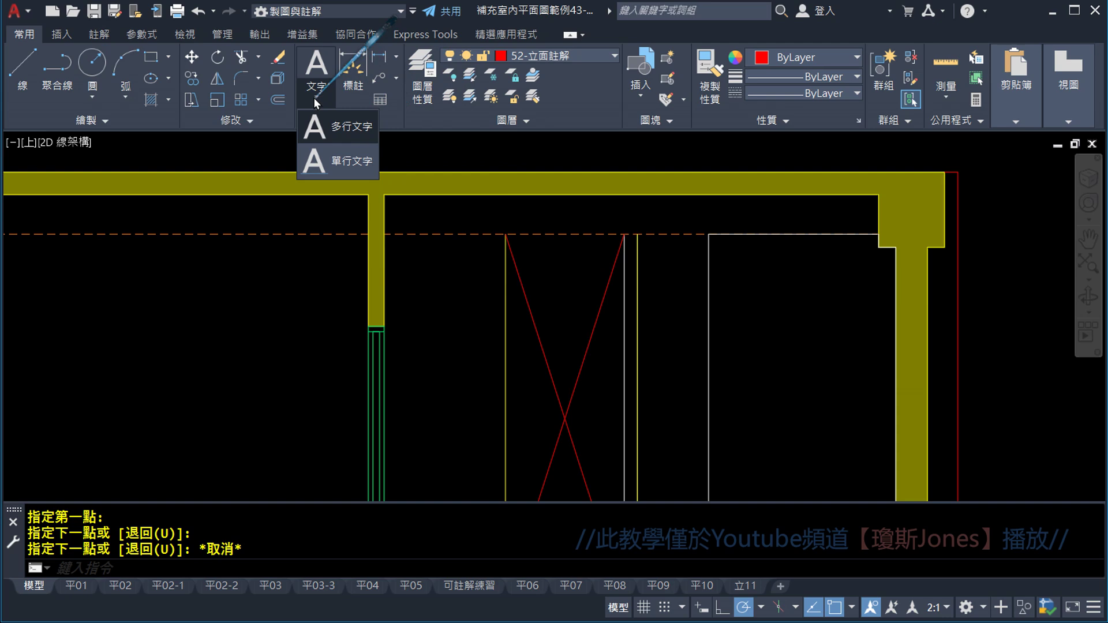
# - Place a multiline text box inside the X and enter the label 廚房空間
pyautogui.click(347, 128)
pyautogui.scroll(2, 565, 311)
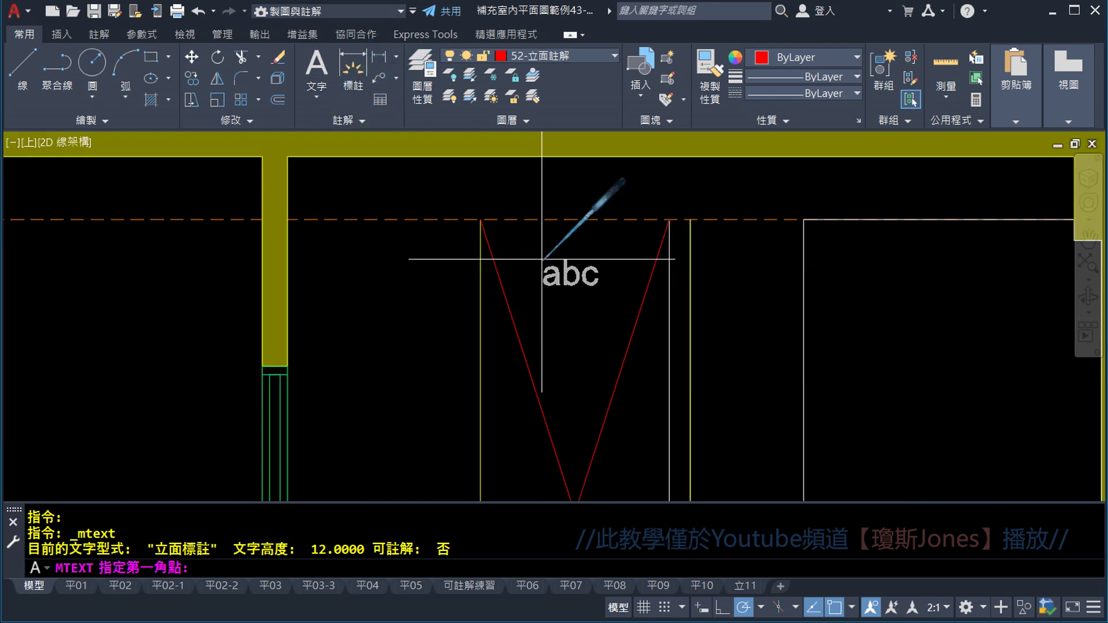
pyautogui.scroll(2, 565, 324)
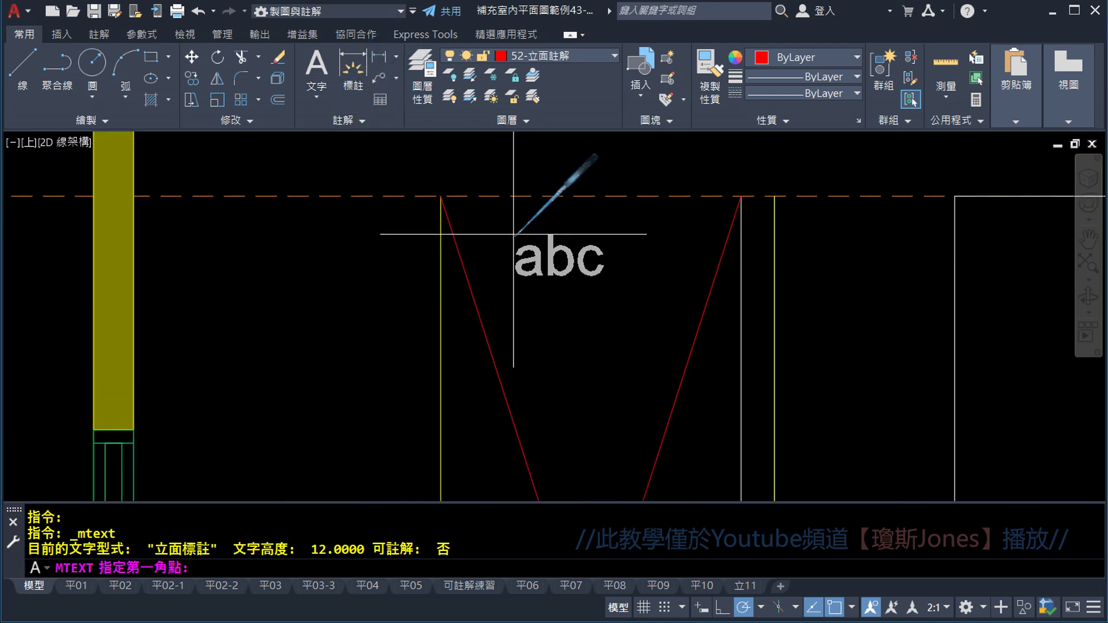
pyautogui.click(652, 397)
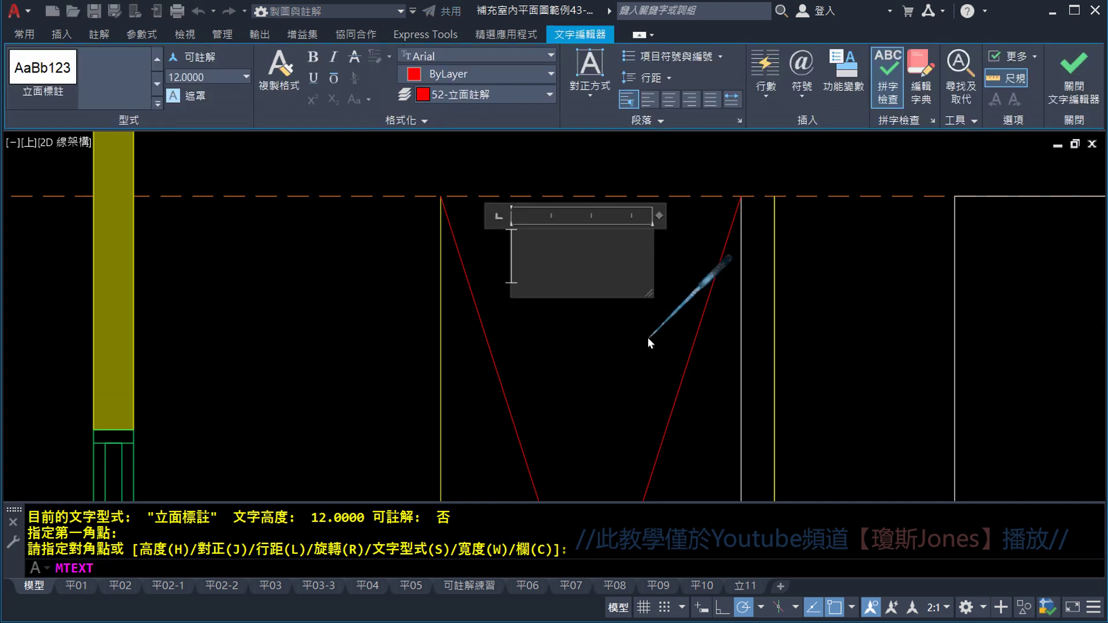
pyautogui.write('除')
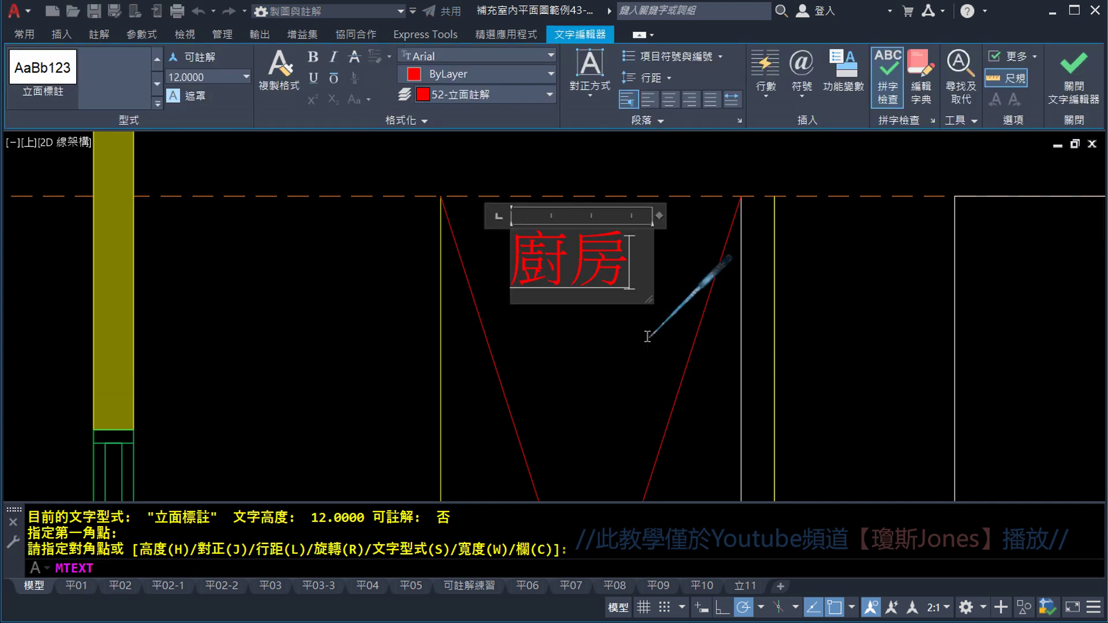
pyautogui.write('廚房空間')
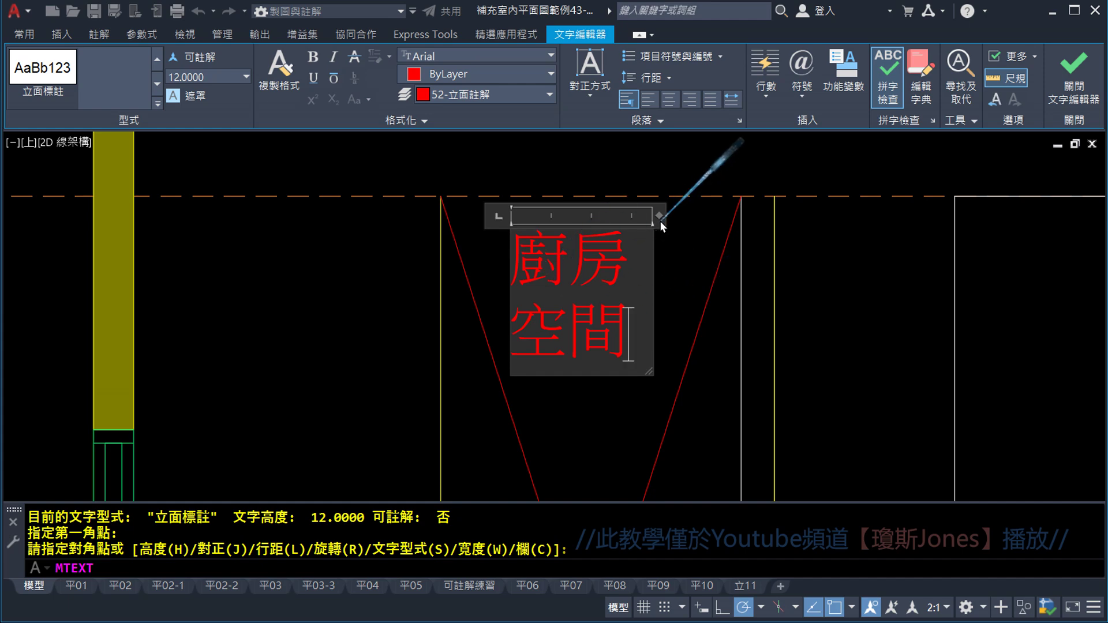
# - Break the label after 房 into two lines, fit the text box, and close the editor
pyautogui.moveTo(660, 222); pyautogui.dragTo(827, 205)
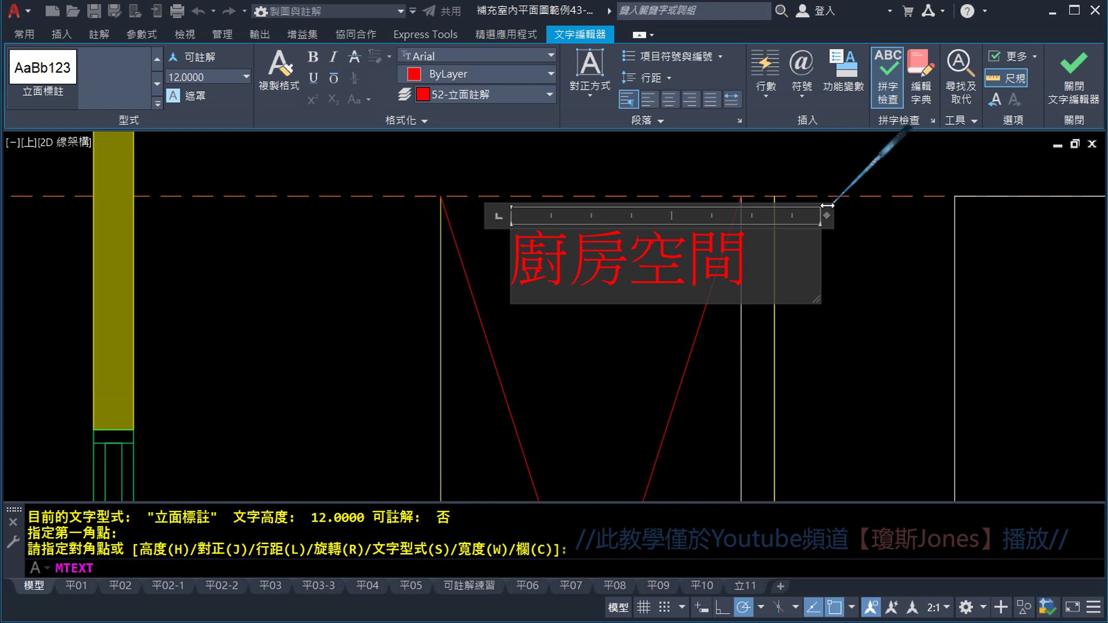
pyautogui.moveTo(827, 205); pyautogui.dragTo(598, 232)
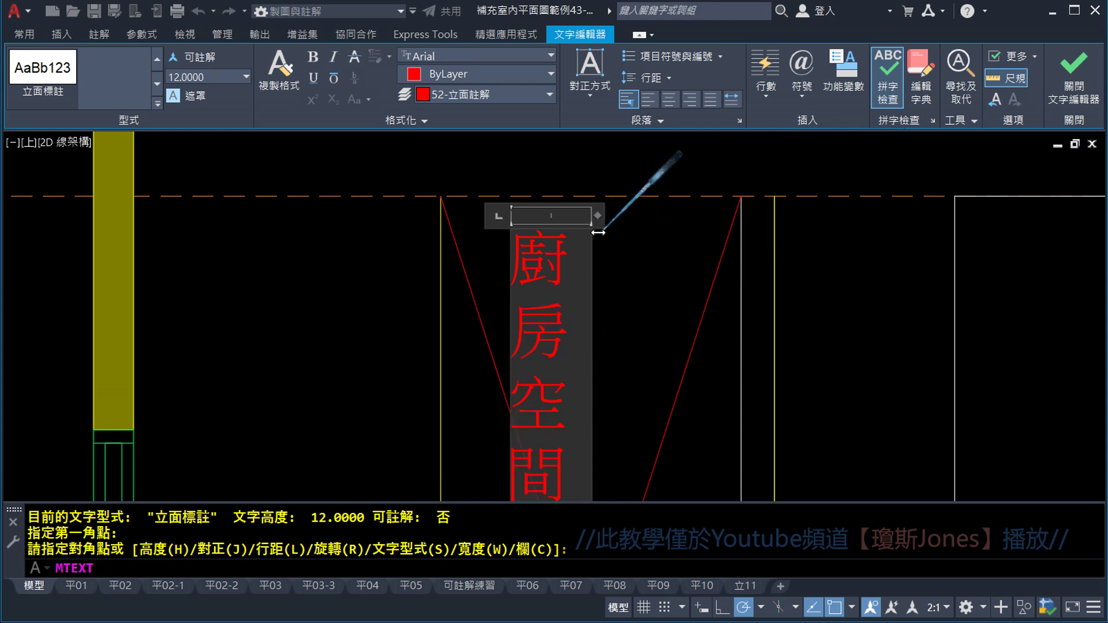
pyautogui.moveTo(600, 232); pyautogui.dragTo(682, 233)
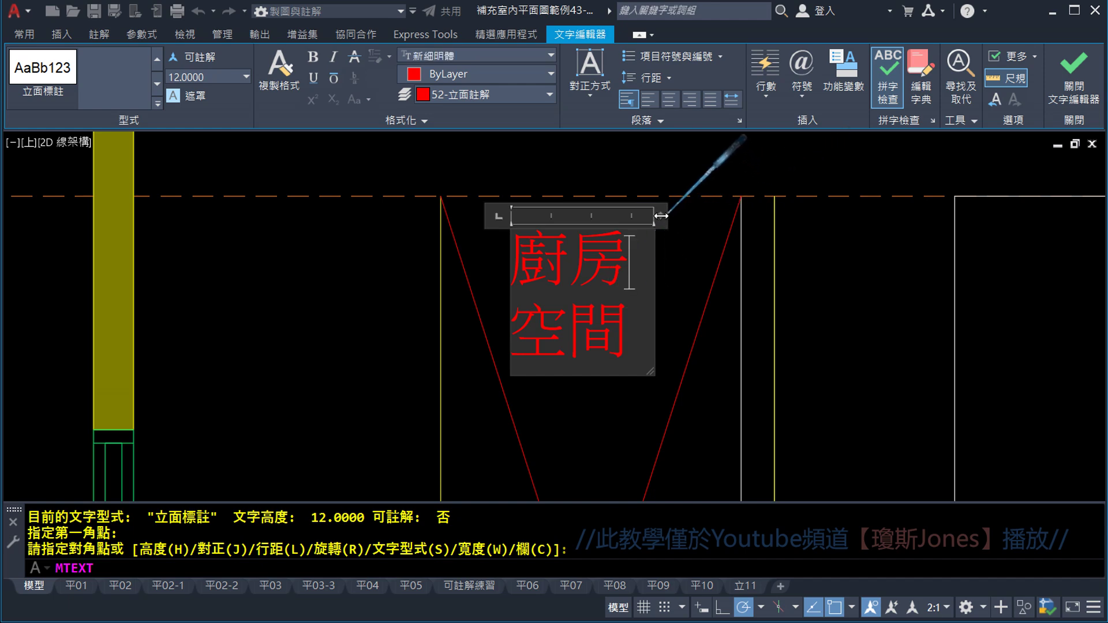
pyautogui.moveTo(662, 216); pyautogui.dragTo(869, 215)
pyautogui.click(634, 260)
pyautogui.press('Return')
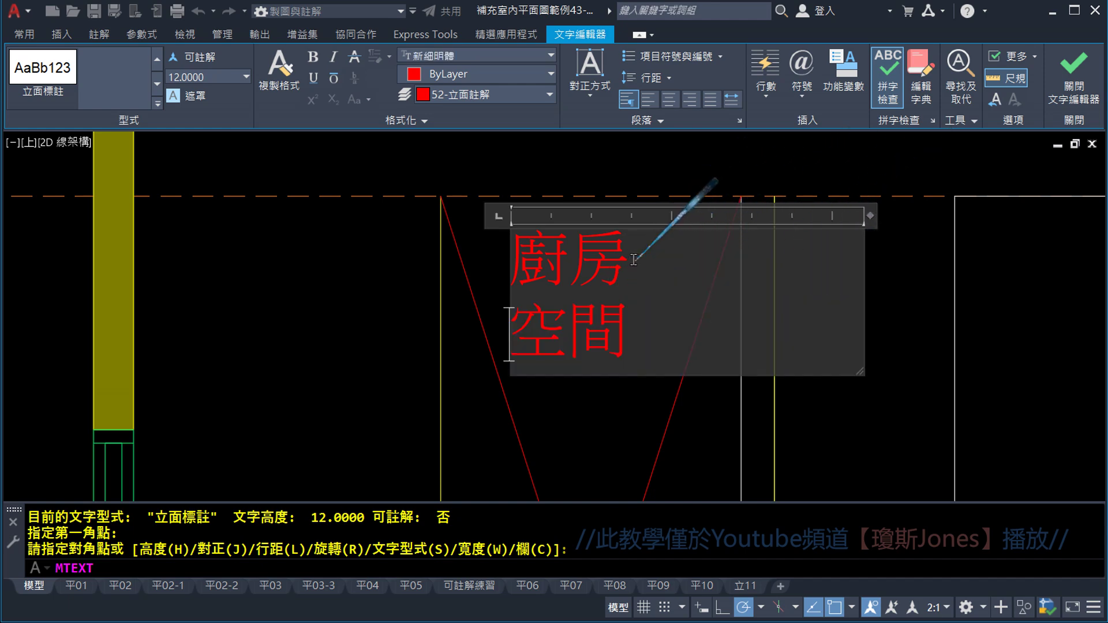
pyautogui.moveTo(869, 217); pyautogui.dragTo(676, 220)
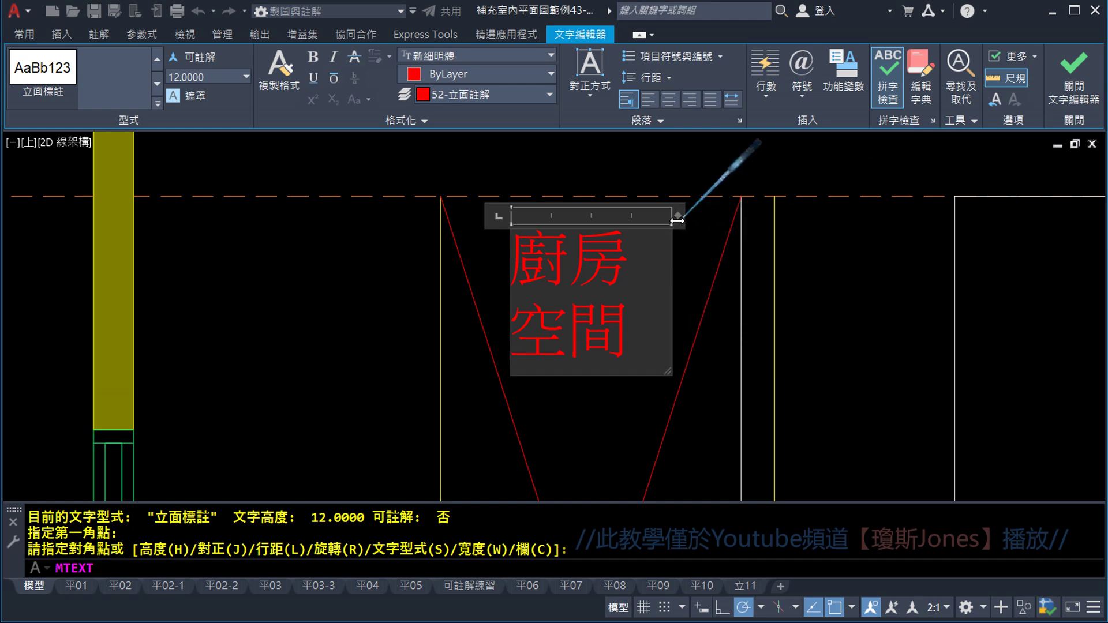
pyautogui.click(1060, 76)
pyautogui.click(614, 292)
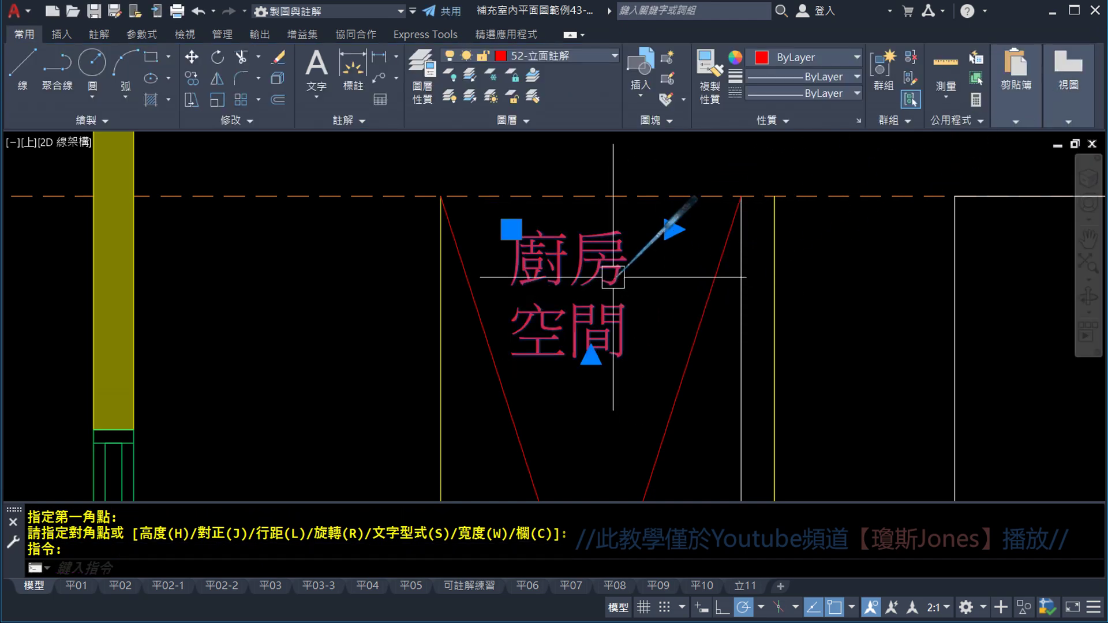
pyautogui.press('Escape')
pyautogui.scroll(-1, 613, 294)
pyautogui.scroll(-1, 574, 236)
pyautogui.scroll(-2, 602, 268)
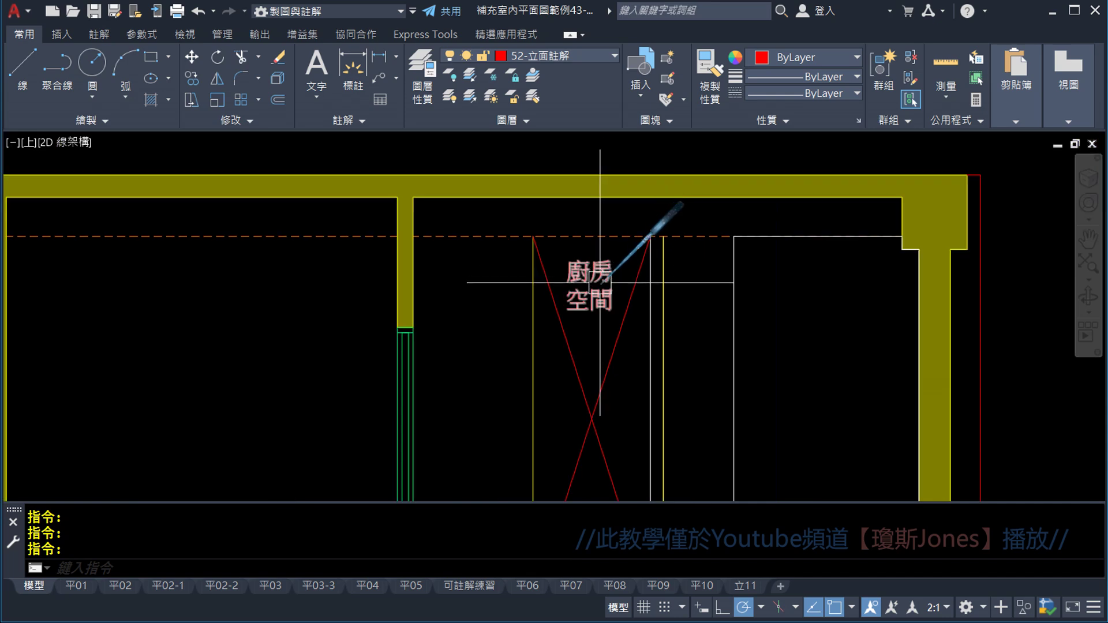
pyautogui.scroll(-2, 611, 352)
pyautogui.moveTo(594, 364); pyautogui.dragTo(594, 302, button='middle')
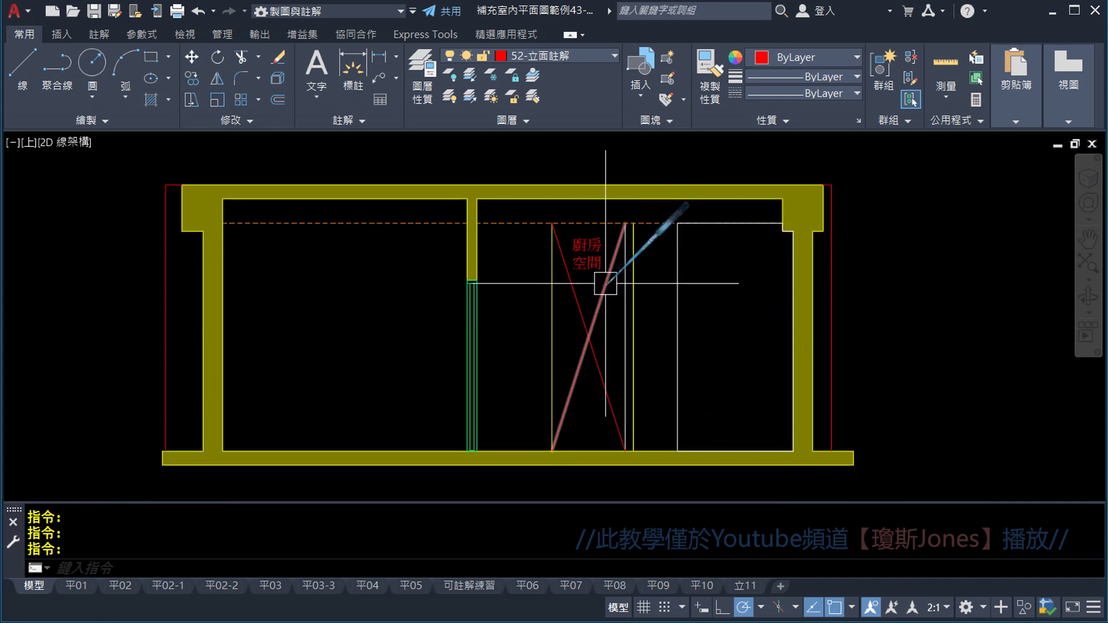
pyautogui.moveTo(606, 283)
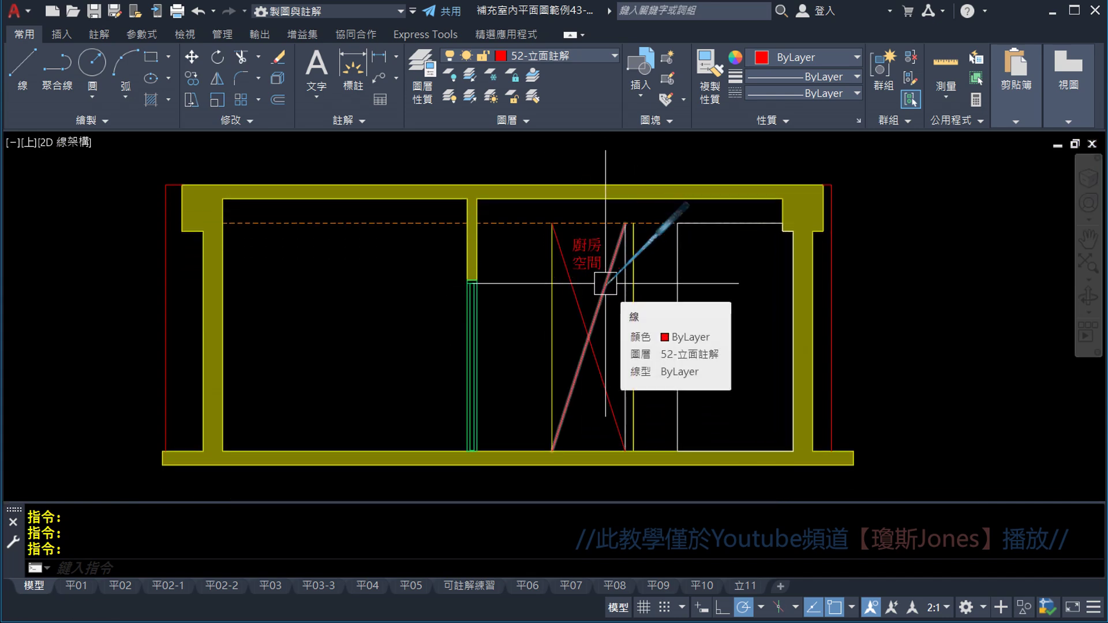
pyautogui.moveTo(551, 182)
pyautogui.mouseDown(button='middle')
pyautogui.moveTo(619, 356)
pyautogui.moveTo(605, 235)
pyautogui.moveTo(625, 325)
pyautogui.mouseUp(button='middle')
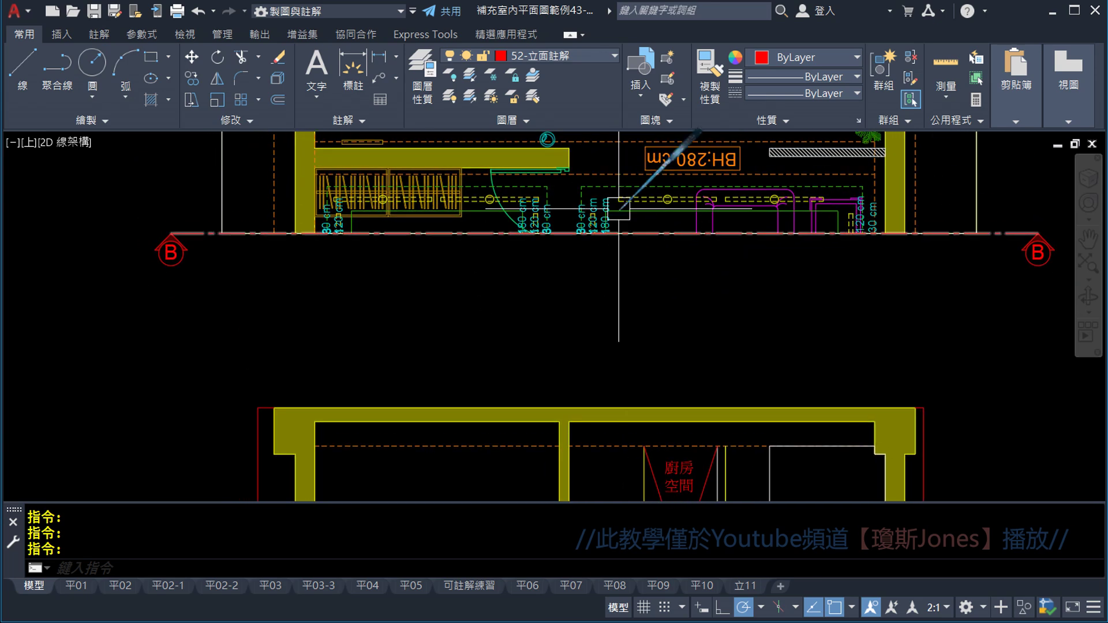
pyautogui.moveTo(626, 199); pyautogui.dragTo(626, 328, button='middle')
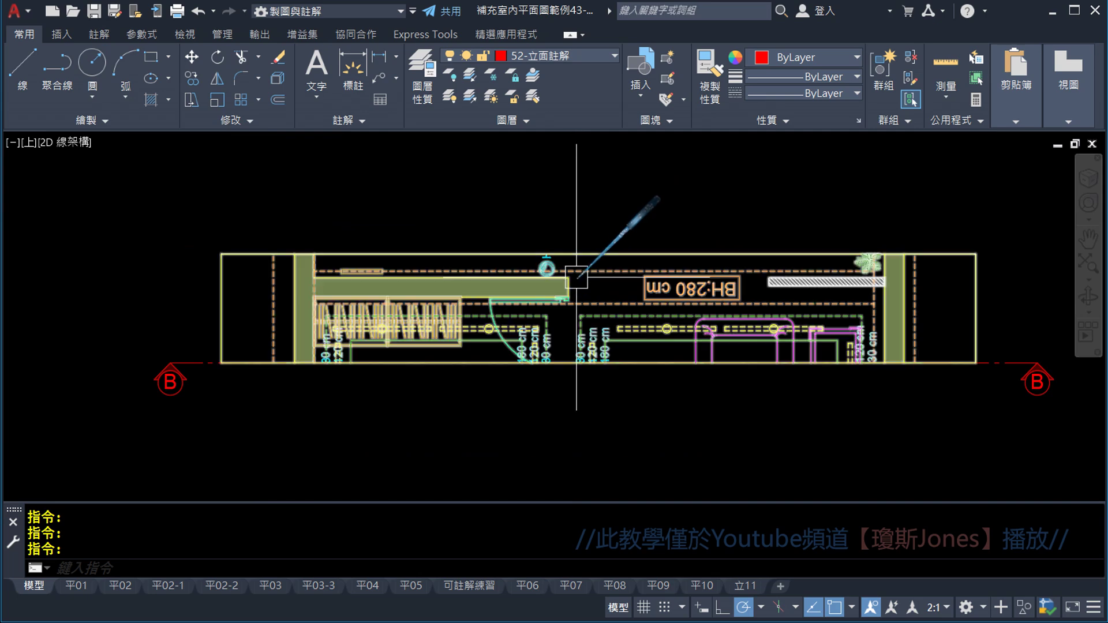
pyautogui.moveTo(623, 444); pyautogui.dragTo(624, 248, button='middle')
pyautogui.moveTo(618, 349); pyautogui.dragTo(619, 154, button='middle')
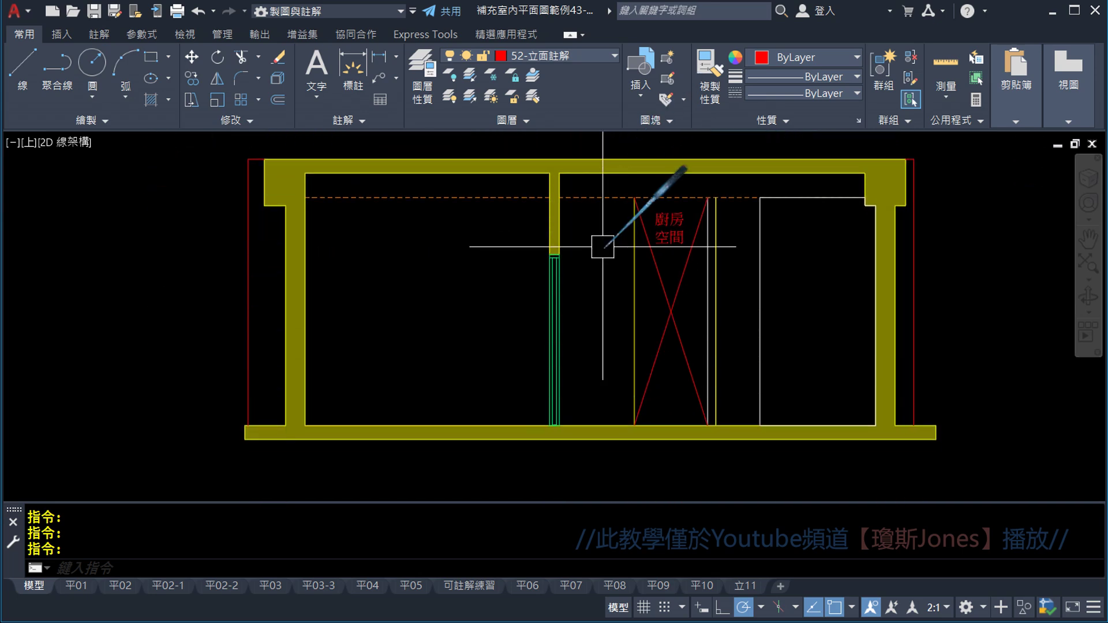
pyautogui.moveTo(606, 243)
pyautogui.mouseDown(button='middle')
pyautogui.moveTo(623, 371)
pyautogui.moveTo(638, 376)
pyautogui.mouseUp(button='middle')
pyautogui.click(703, 248)
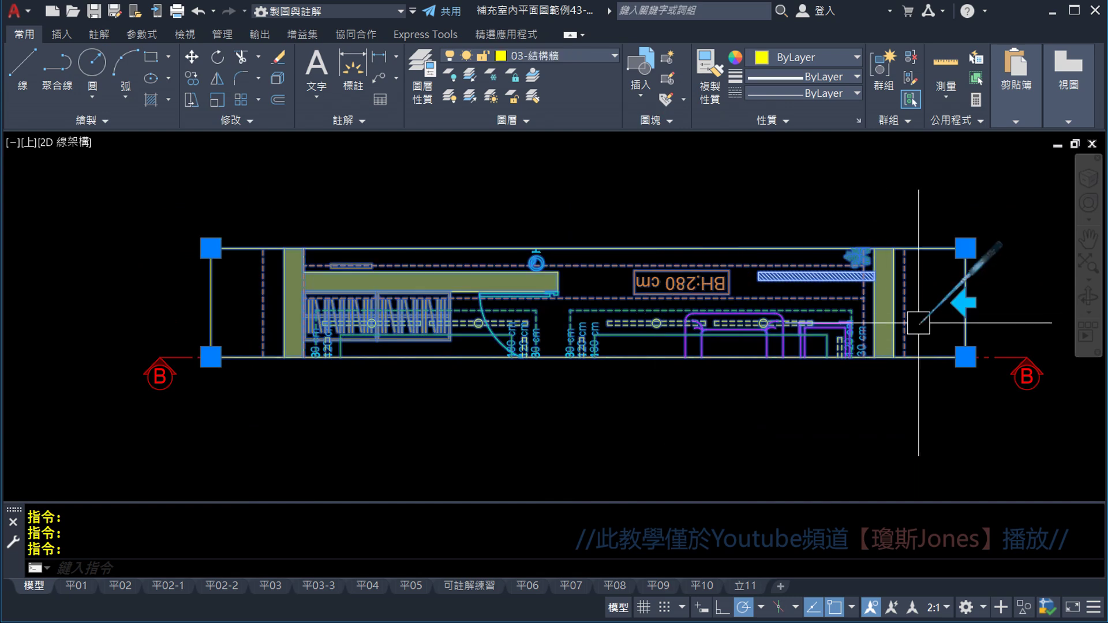
pyautogui.click(963, 303)
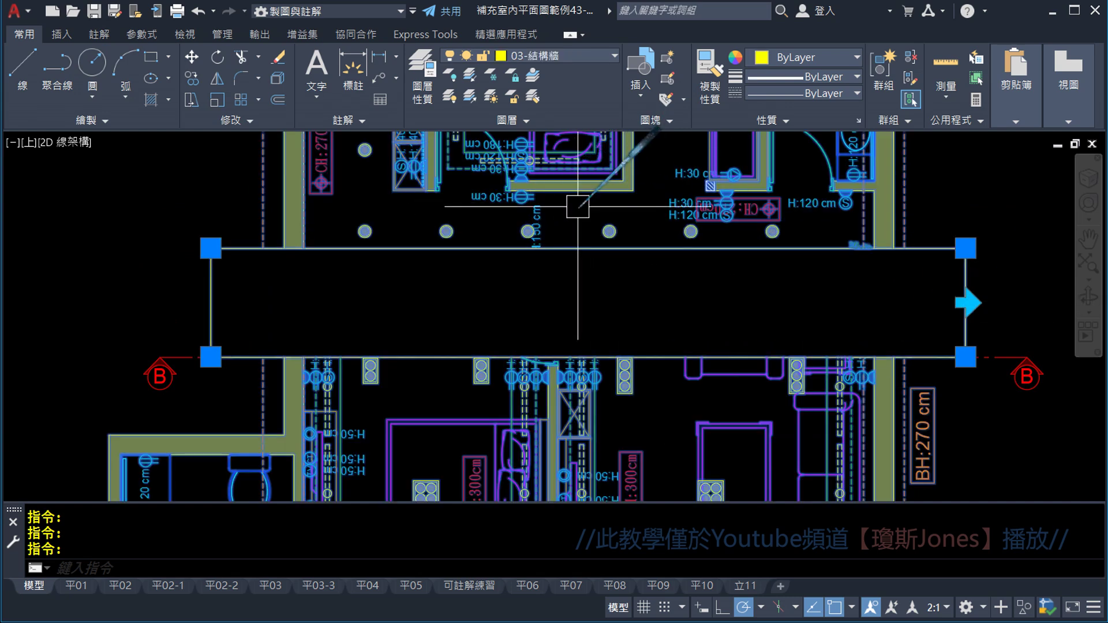
pyautogui.moveTo(578, 206)
pyautogui.mouseDown(button='middle')
pyautogui.moveTo(578, 186)
pyautogui.moveTo(574, 273)
pyautogui.mouseUp(button='middle')
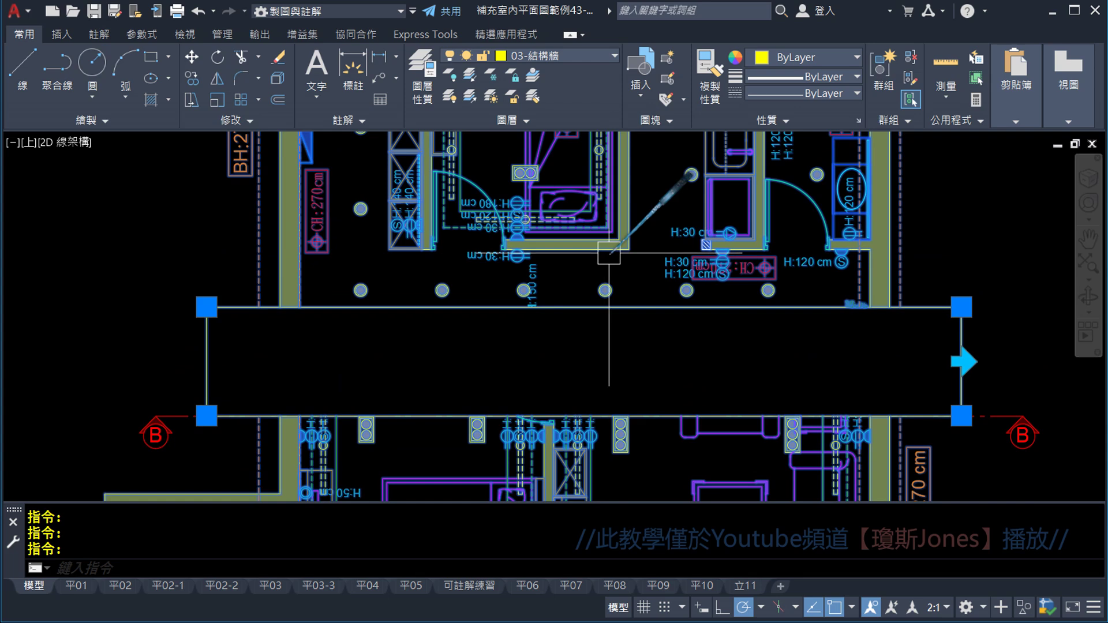
pyautogui.scroll(2, 595, 257)
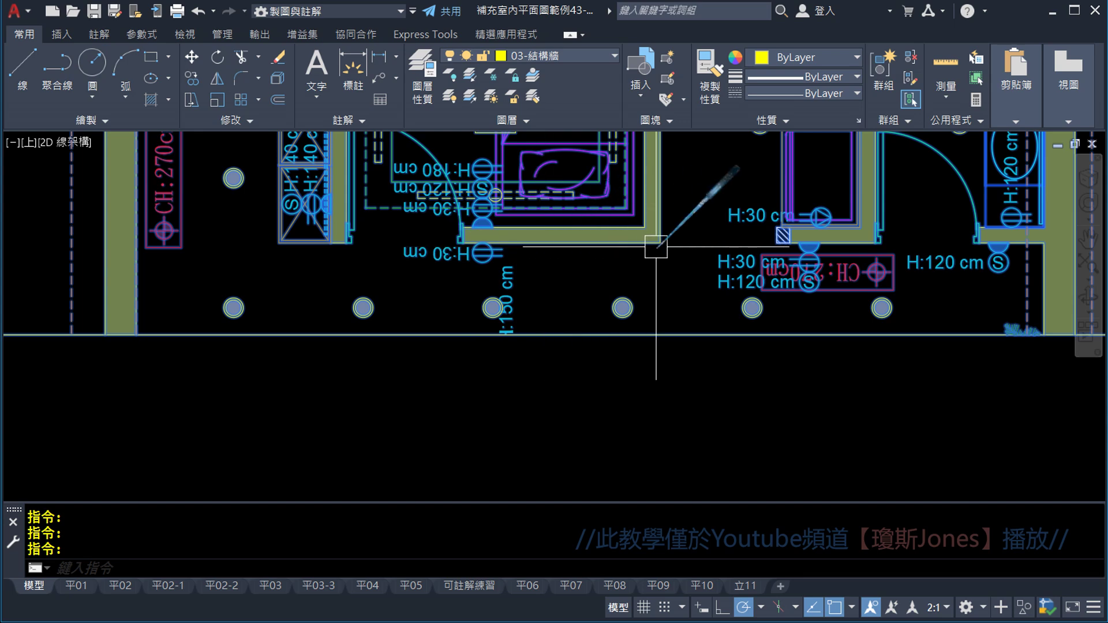
pyautogui.click(585, 248)
pyautogui.scroll(-2, 585, 248)
pyautogui.moveTo(649, 366); pyautogui.dragTo(633, 333, button='middle')
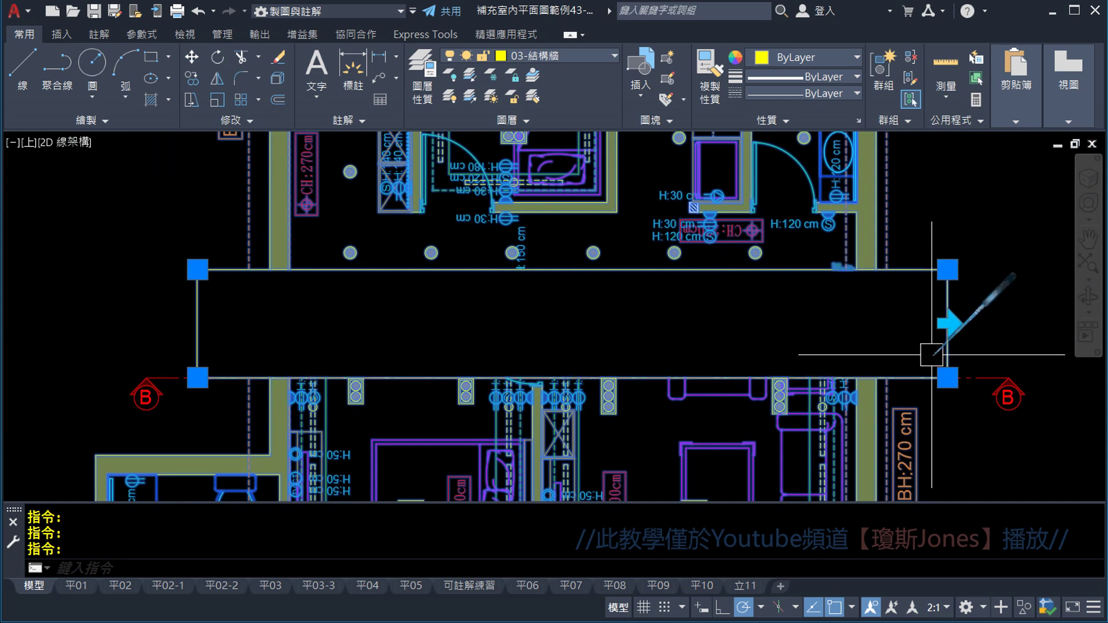
pyautogui.click(947, 323)
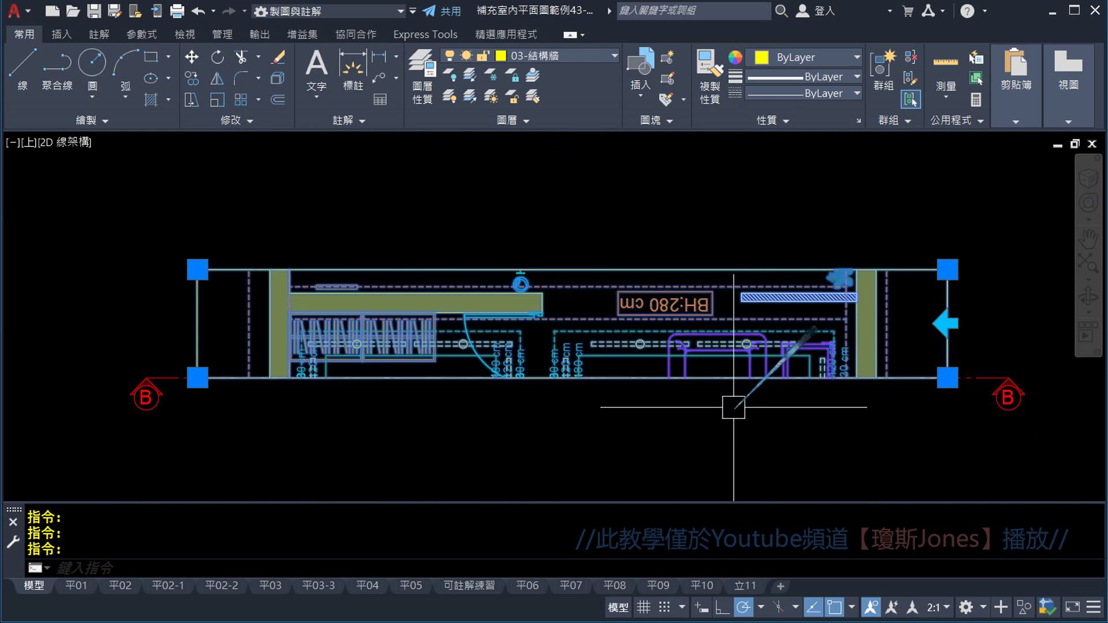
pyautogui.scroll(-2, 727, 410)
pyautogui.moveTo(725, 413)
pyautogui.mouseDown(button='middle')
pyautogui.moveTo(717, 317)
pyautogui.moveTo(640, 380)
pyautogui.mouseUp(button='middle')
pyautogui.scroll(2, 667, 334)
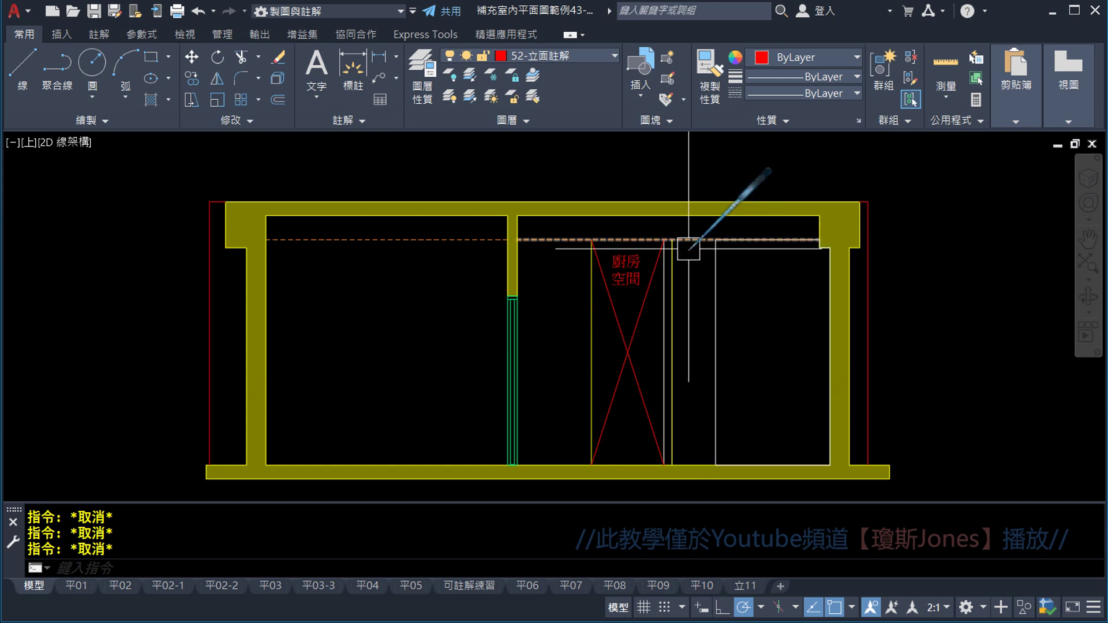
pyautogui.scroll(2, 699, 314)
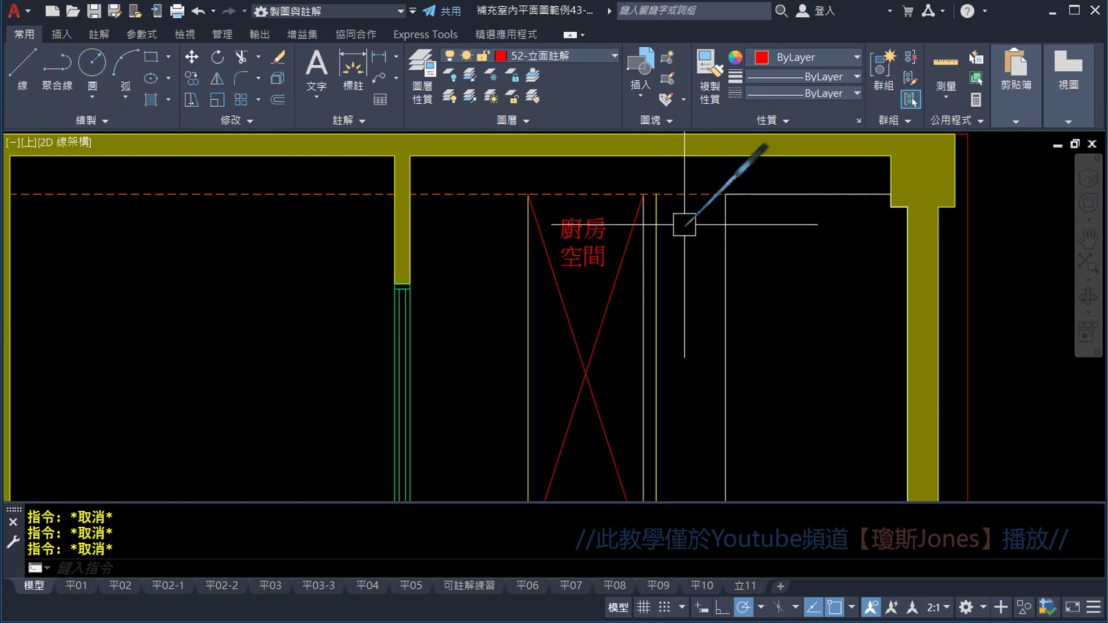
pyautogui.scroll(2, 682, 222)
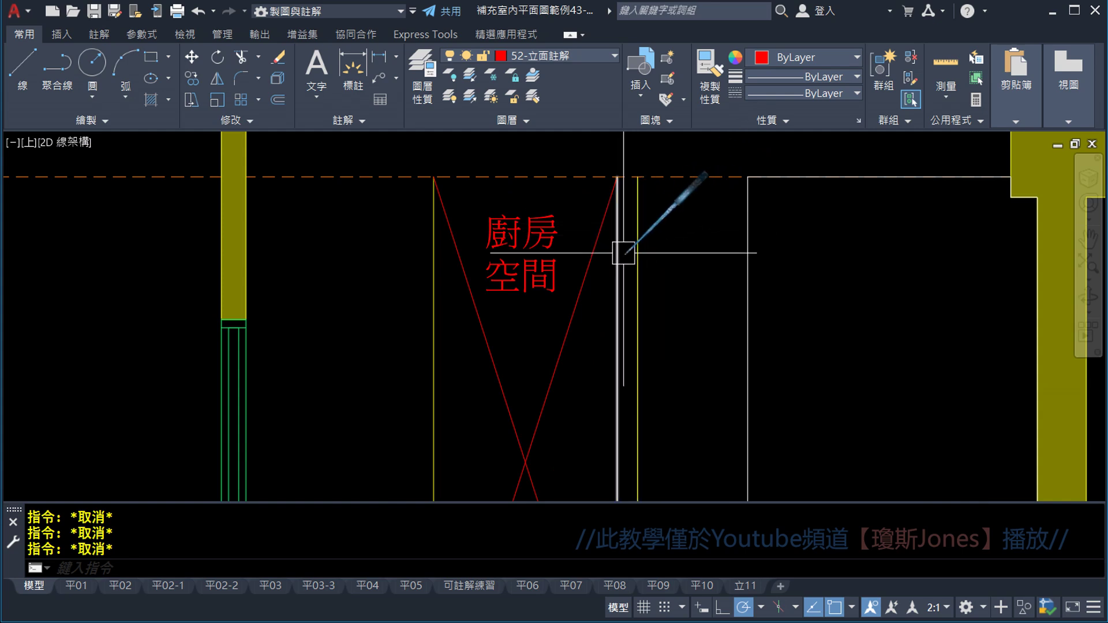
pyautogui.scroll(2, 640, 190)
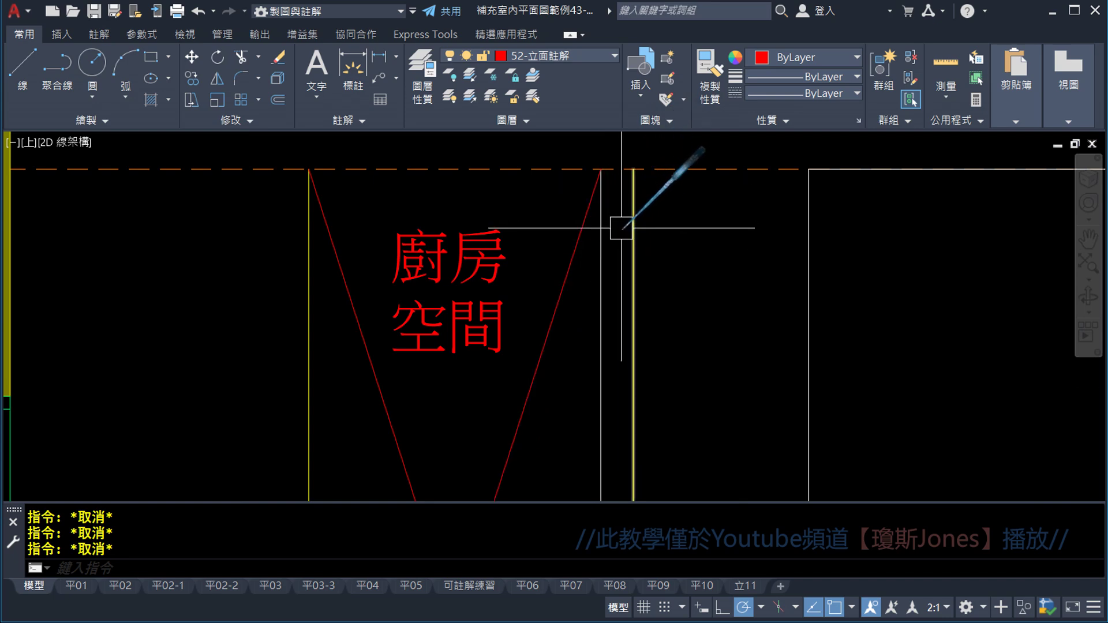
pyautogui.scroll(-1, 640, 233)
pyautogui.scroll(-3, 635, 260)
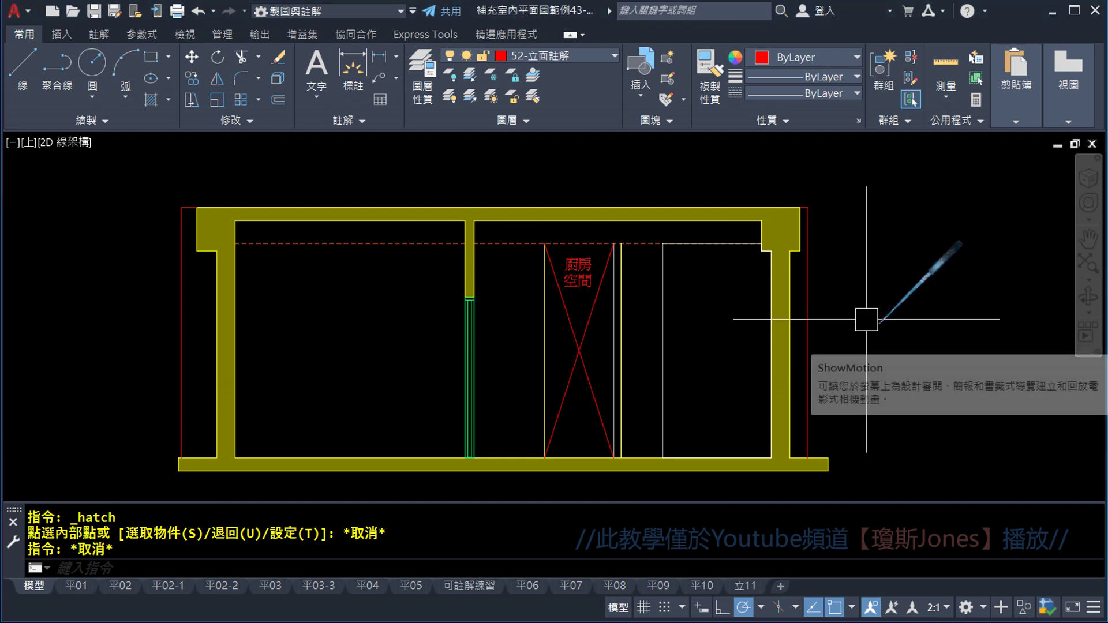
pyautogui.scroll(1, 693, 254)
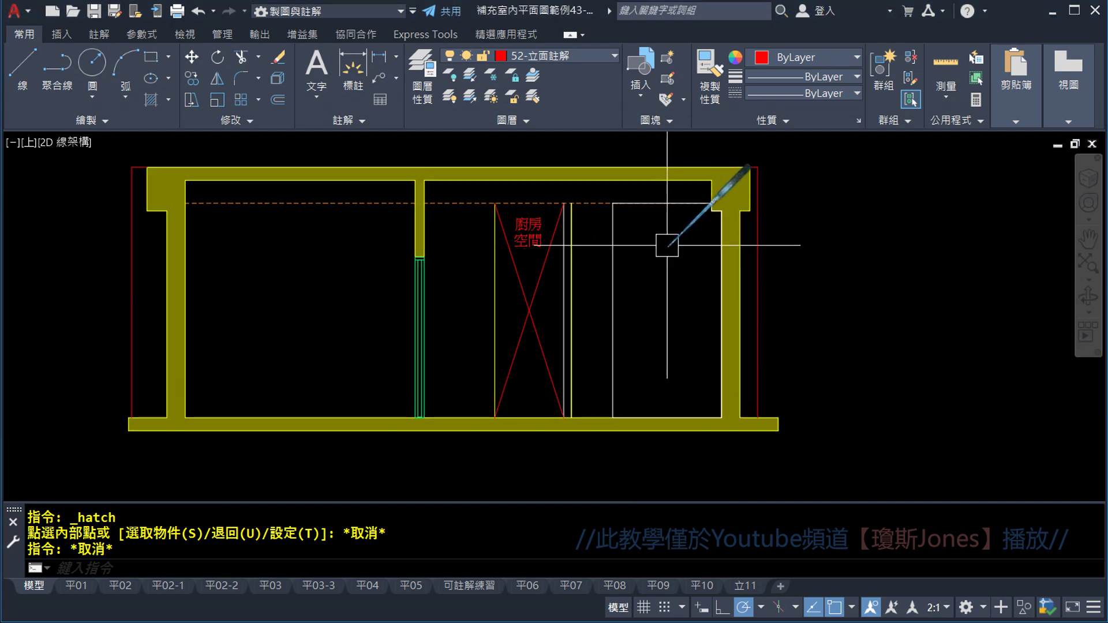
pyautogui.scroll(1, 682, 266)
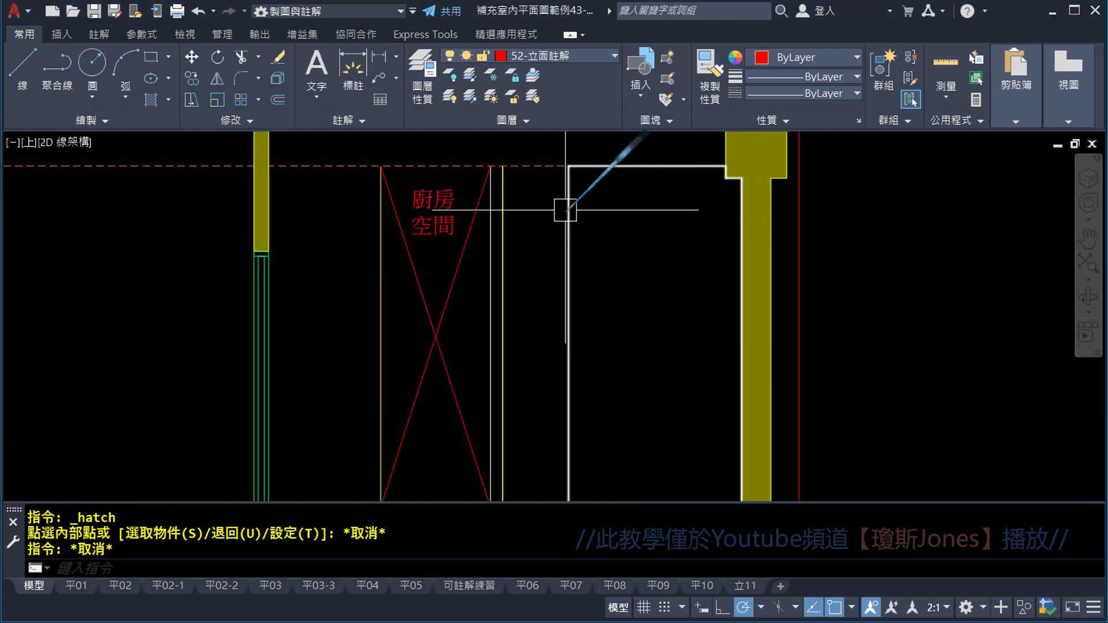
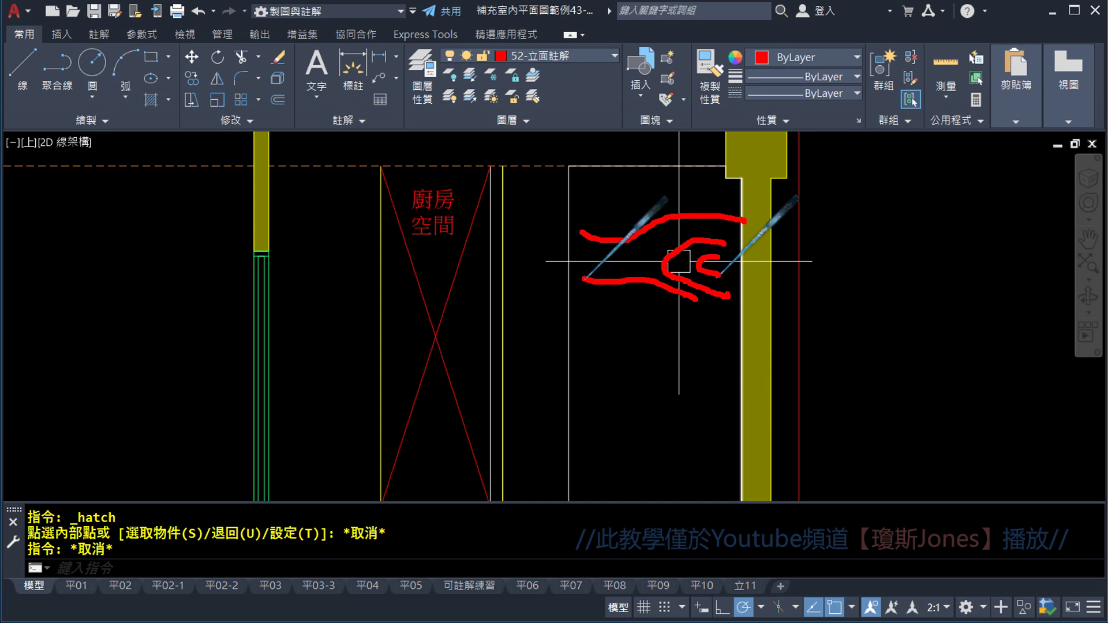
# - Switch to layer 12-隔間工程 and launch the 填充線 pattern hatch
pyautogui.moveTo(589, 392); pyautogui.dragTo(734, 378)
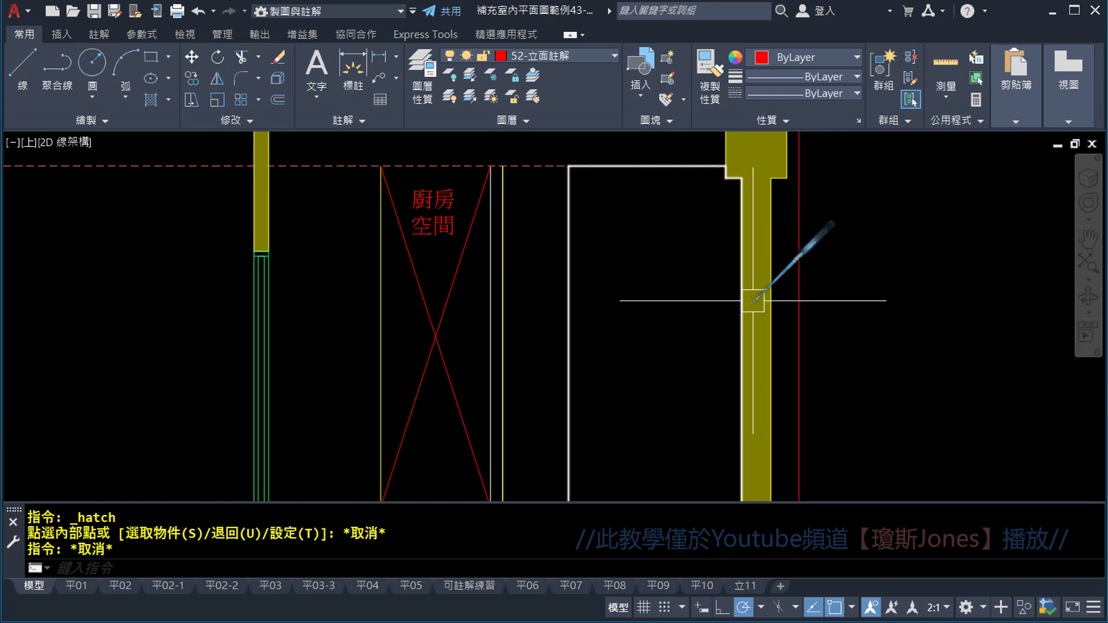
pyautogui.moveTo(640, 244); pyautogui.dragTo(611, 260, button='middle')
pyautogui.click(569, 55)
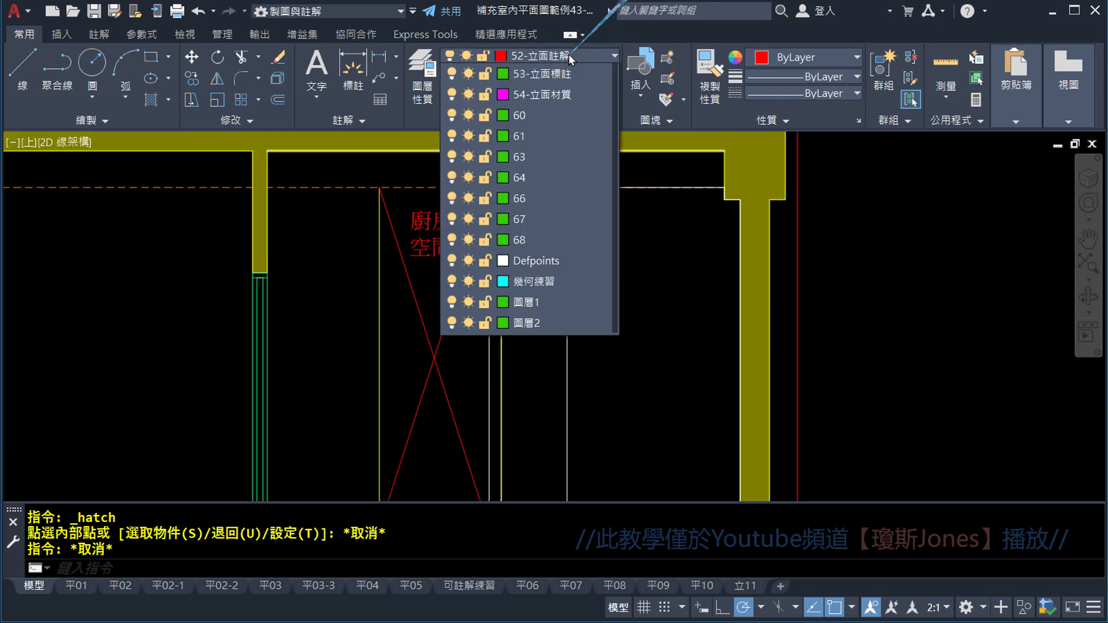
pyautogui.moveTo(621, 303); pyautogui.dragTo(623, 196)
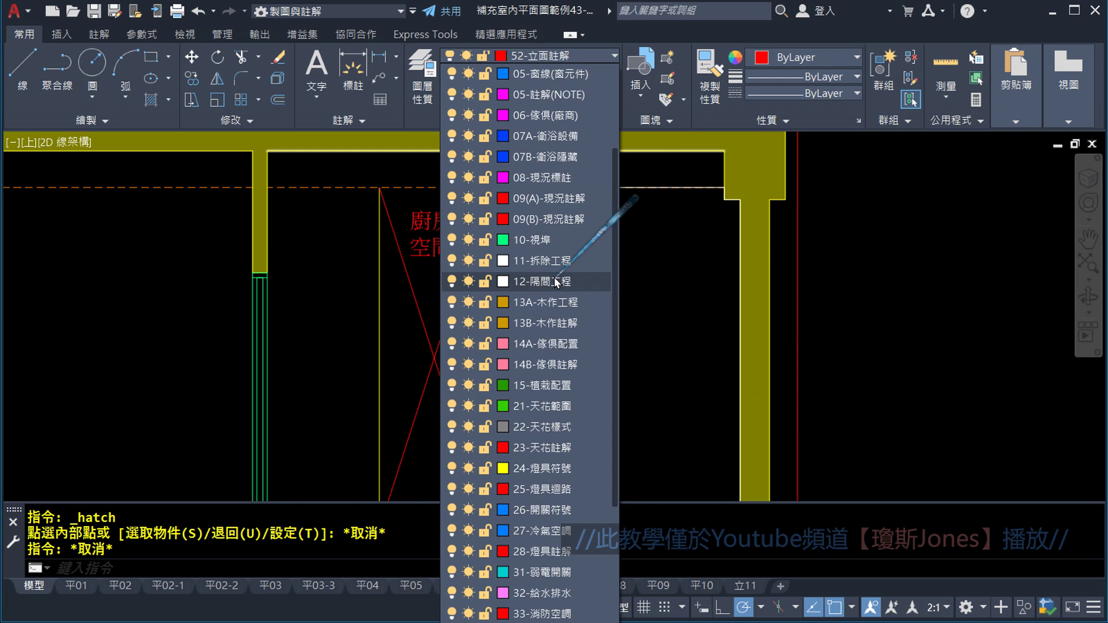
pyautogui.click(554, 281)
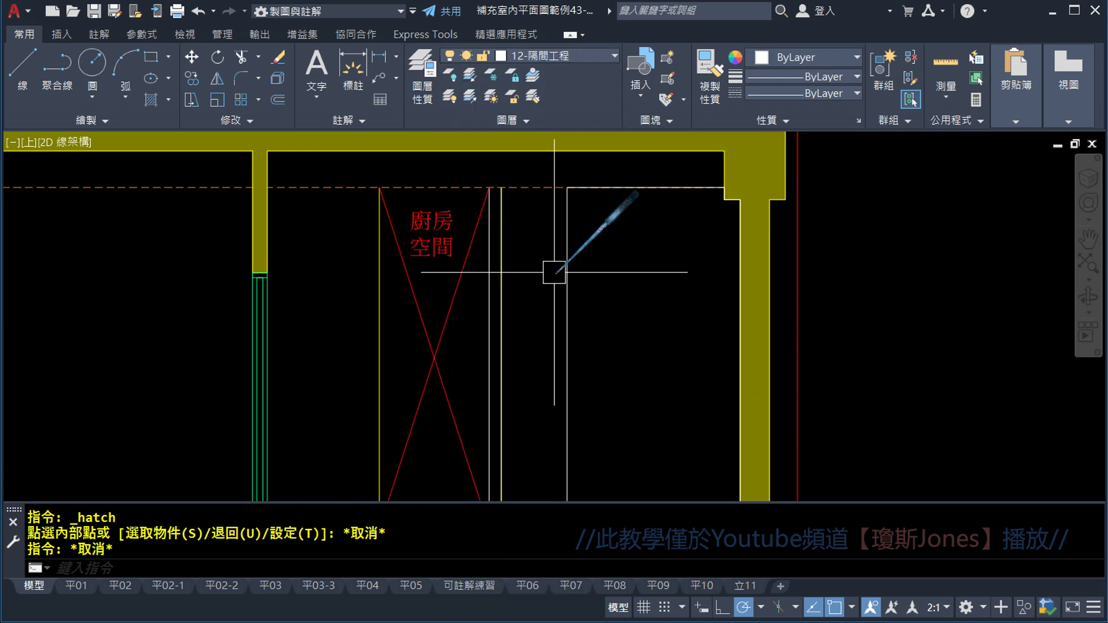
pyautogui.click(169, 100)
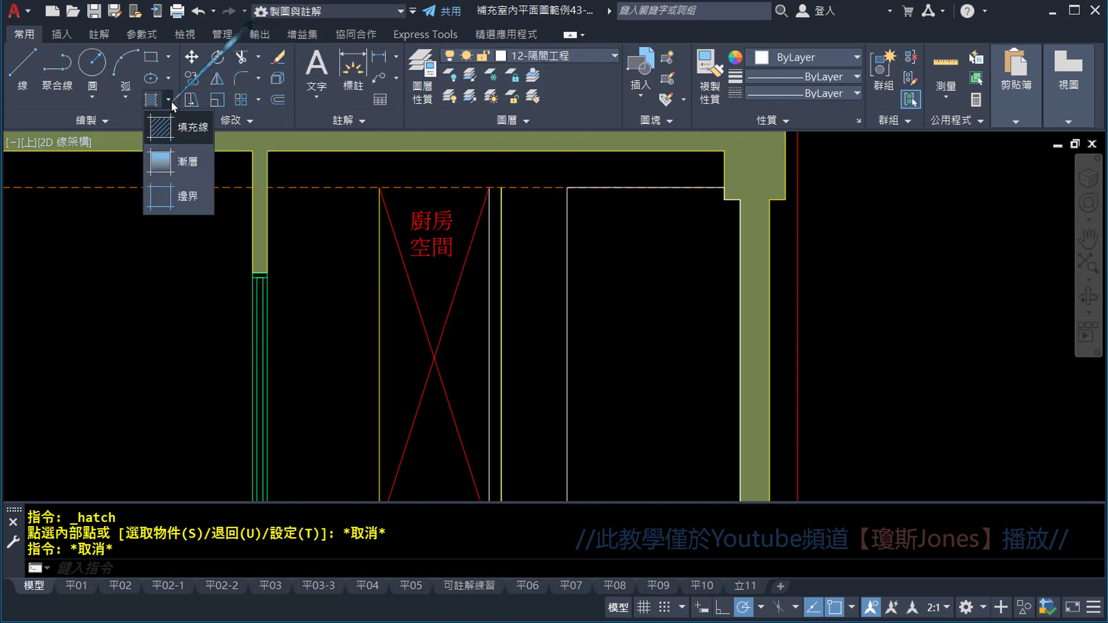
pyautogui.click(172, 130)
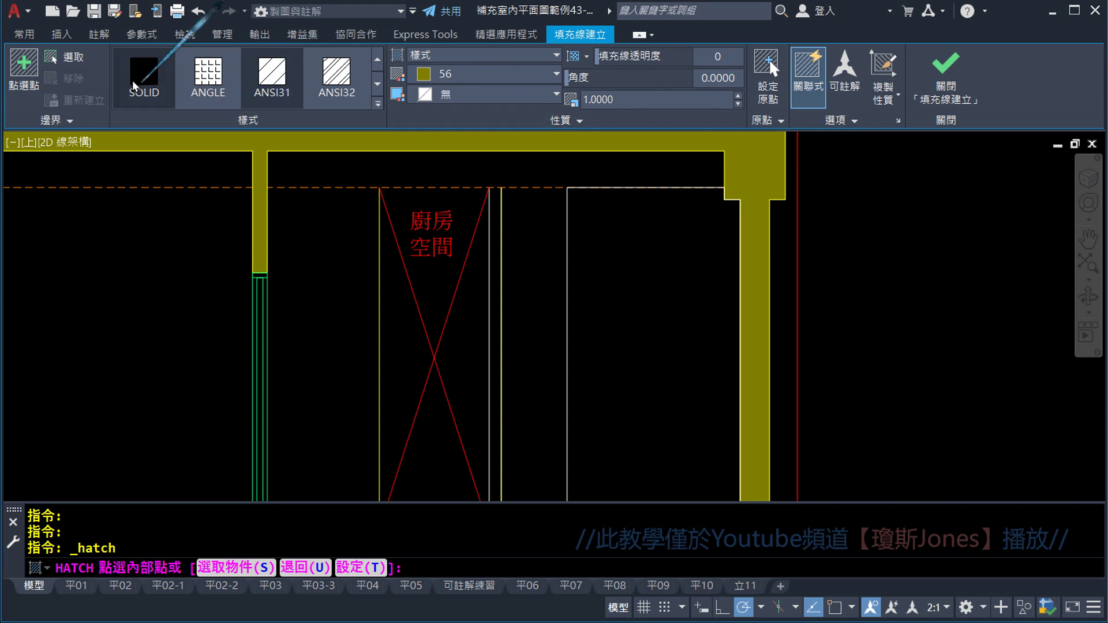
# - Pick the tall rectangle right of 廚房空間 as the hatch area
pyautogui.click(27, 73)
pyautogui.scroll(-5, 600, 246)
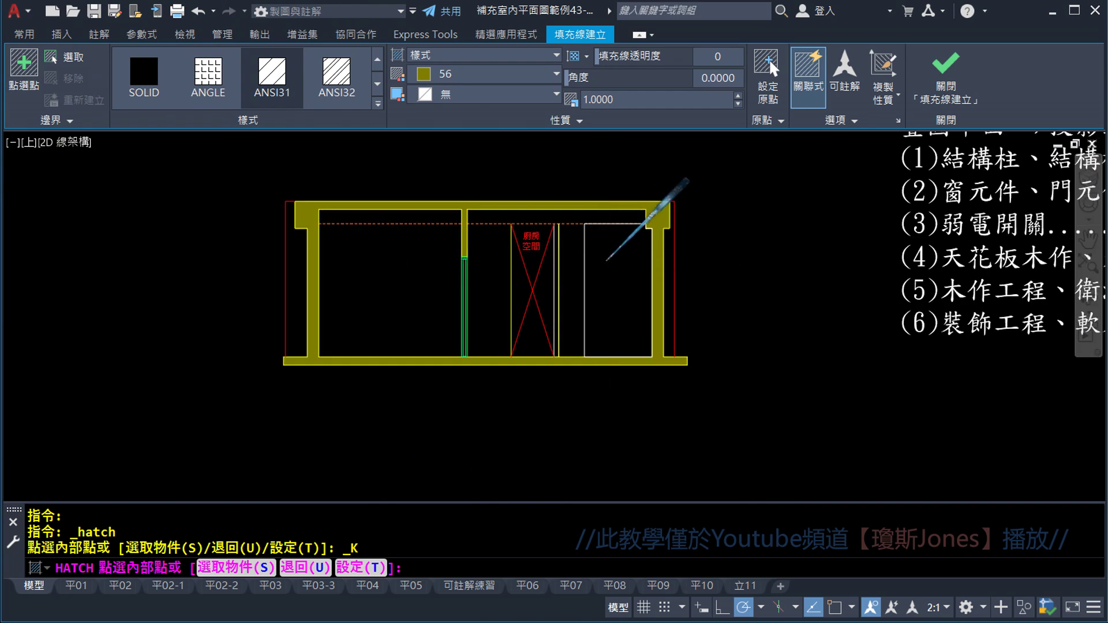
pyautogui.scroll(2, 601, 246)
pyautogui.click(606, 259)
pyautogui.scroll(2, 605, 259)
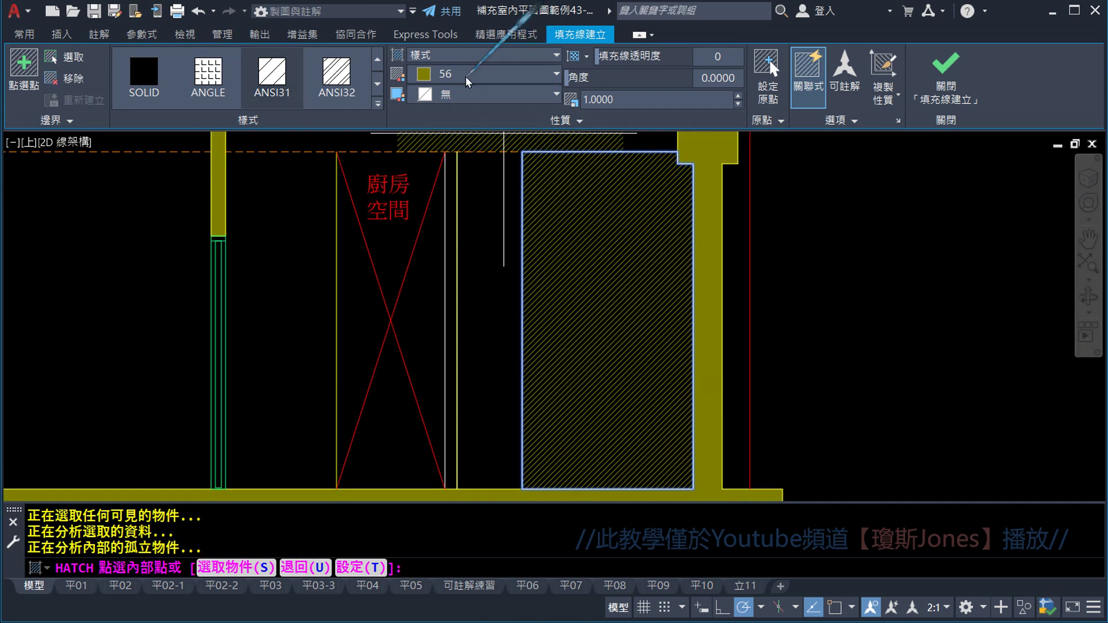
# - Set the hatch to gray 99,100,102 with scale 3 and angle 45
pyautogui.click(491, 73)
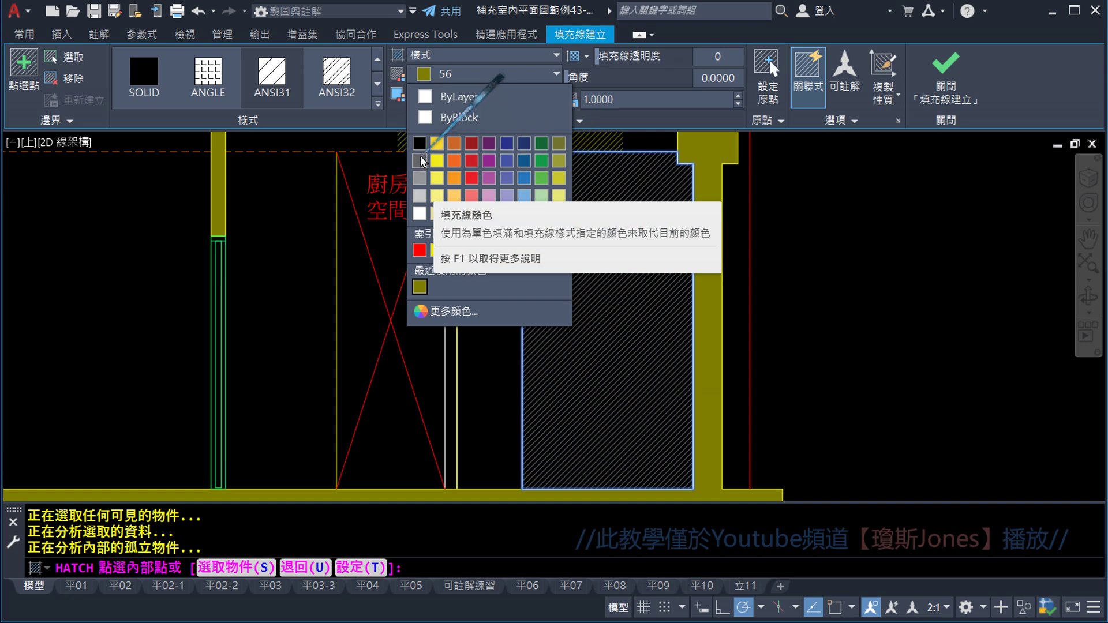
pyautogui.click(420, 160)
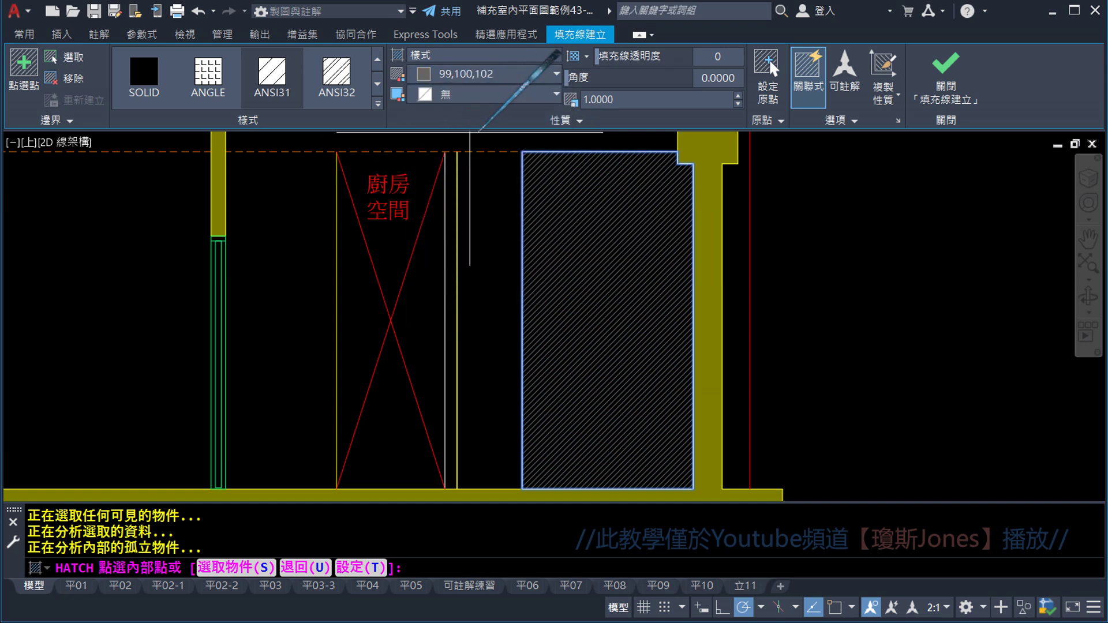
pyautogui.moveTo(579, 77); pyautogui.dragTo(589, 77)
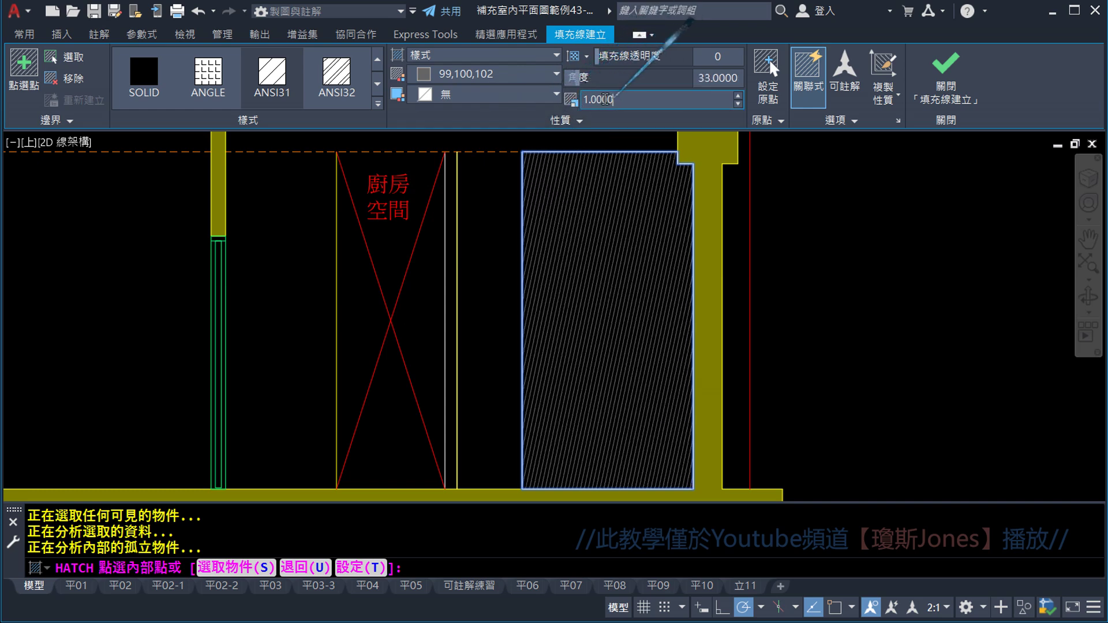
pyautogui.click(676, 97)
pyautogui.write('3')
pyautogui.press('Return')
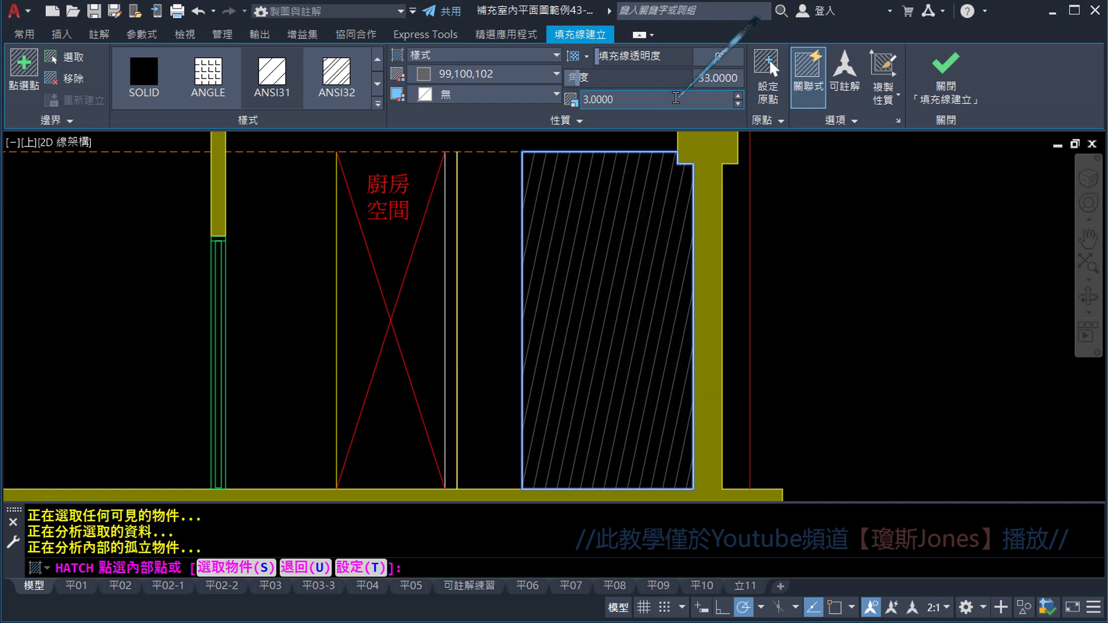
pyautogui.moveTo(590, 78); pyautogui.dragTo(597, 78)
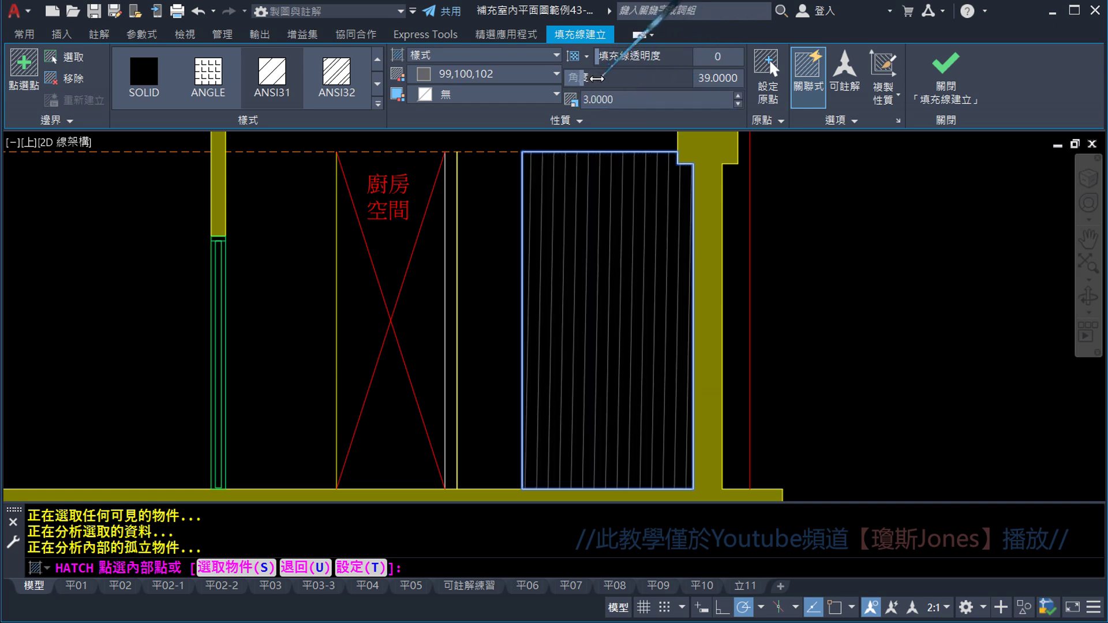
pyautogui.click(632, 80)
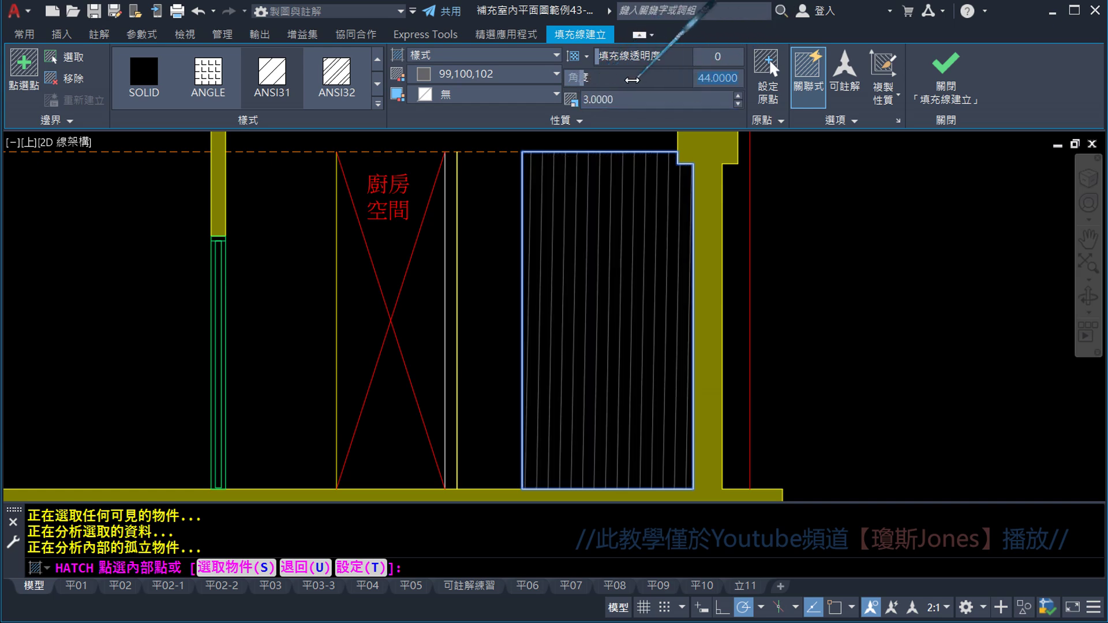
pyautogui.write('45')
pyautogui.press('Return')
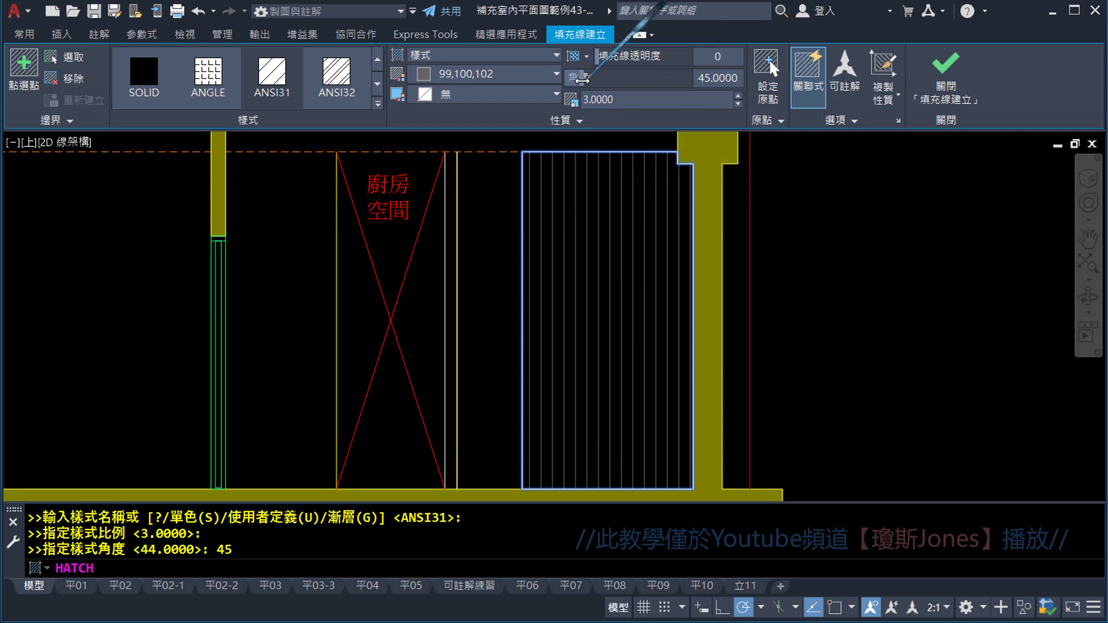
# - Change the hatch angle to -45, giving 315 degrees
pyautogui.moveTo(582, 79); pyautogui.dragTo(540, 77)
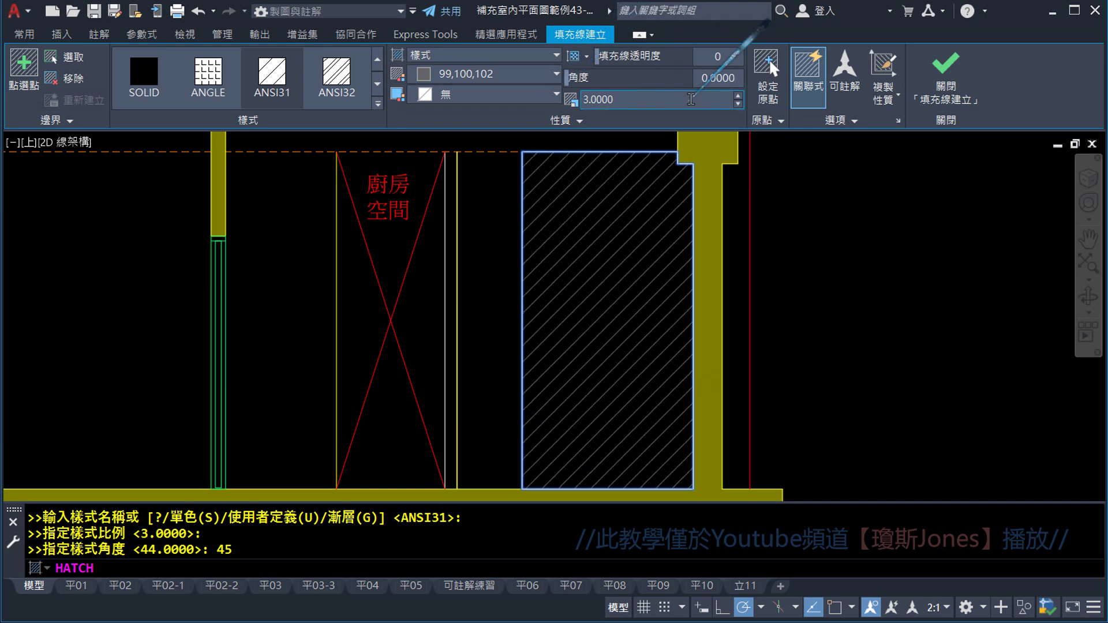
pyautogui.click(718, 78)
pyautogui.write('-')
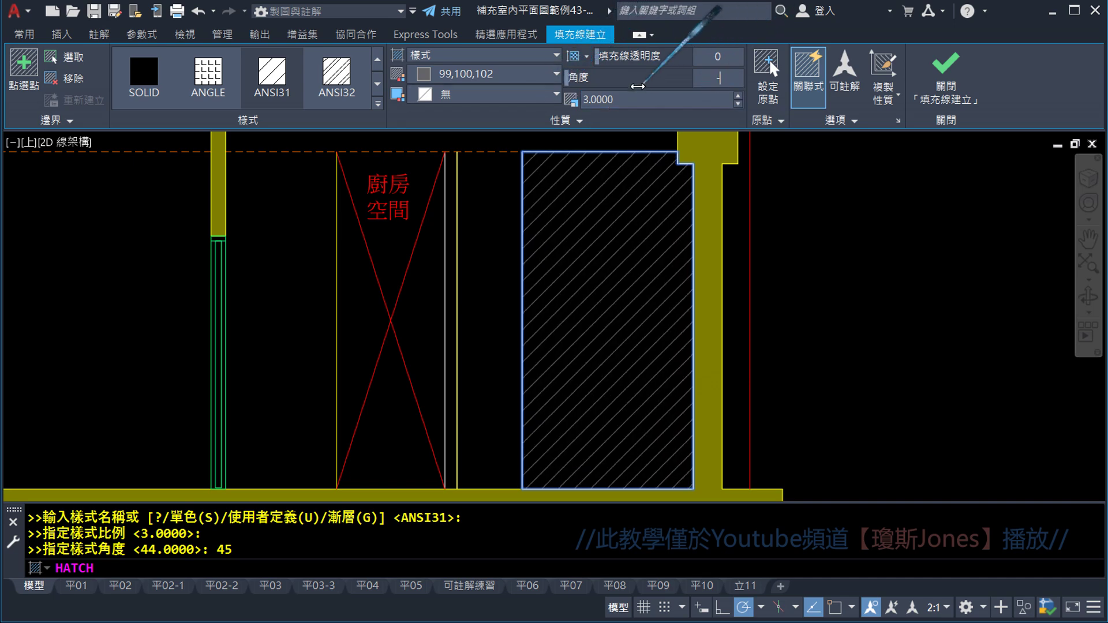
pyautogui.write('45')
pyautogui.press('Return')
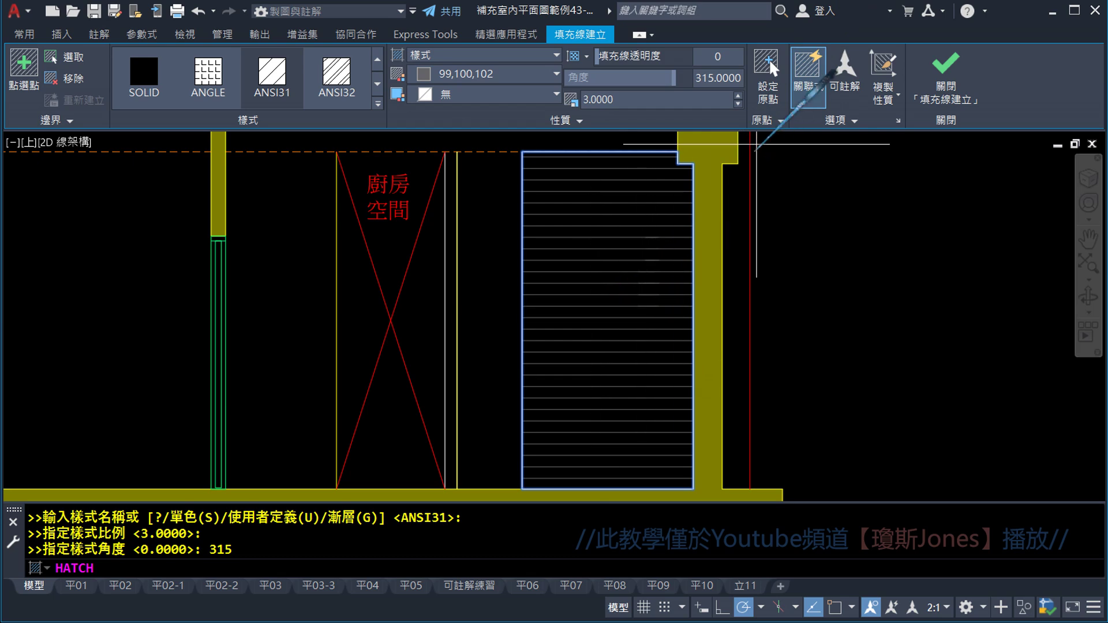
# - Set the hatch origin to its lower-left corner, use scale 2, and complete the hatch
pyautogui.click(769, 88)
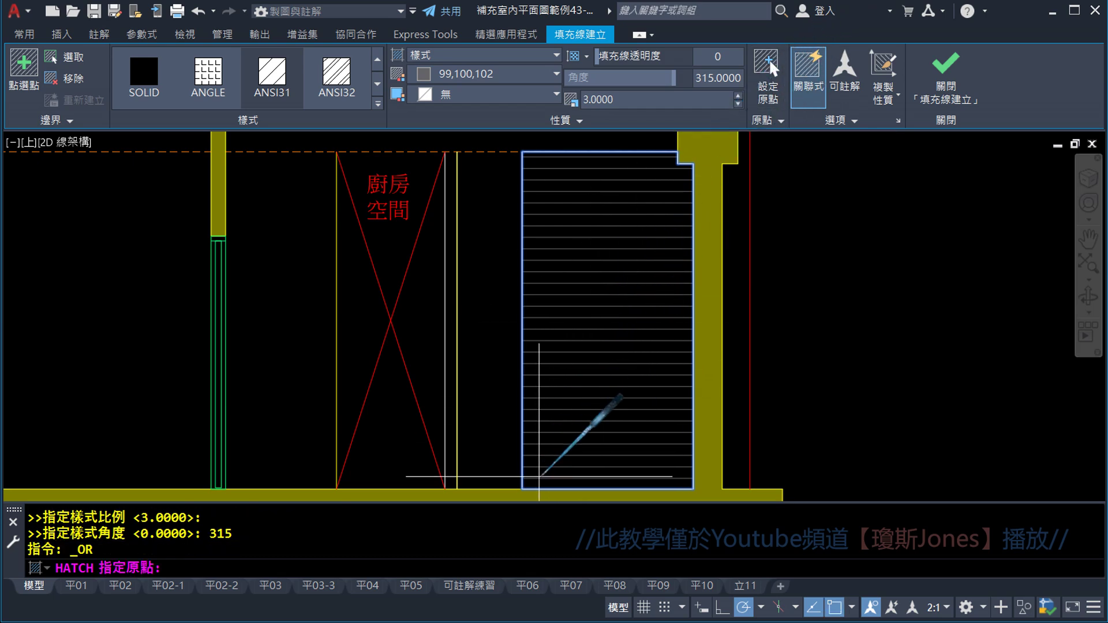
pyautogui.scroll(5, 508, 473)
pyautogui.click(460, 438)
pyautogui.scroll(-3, 645, 279)
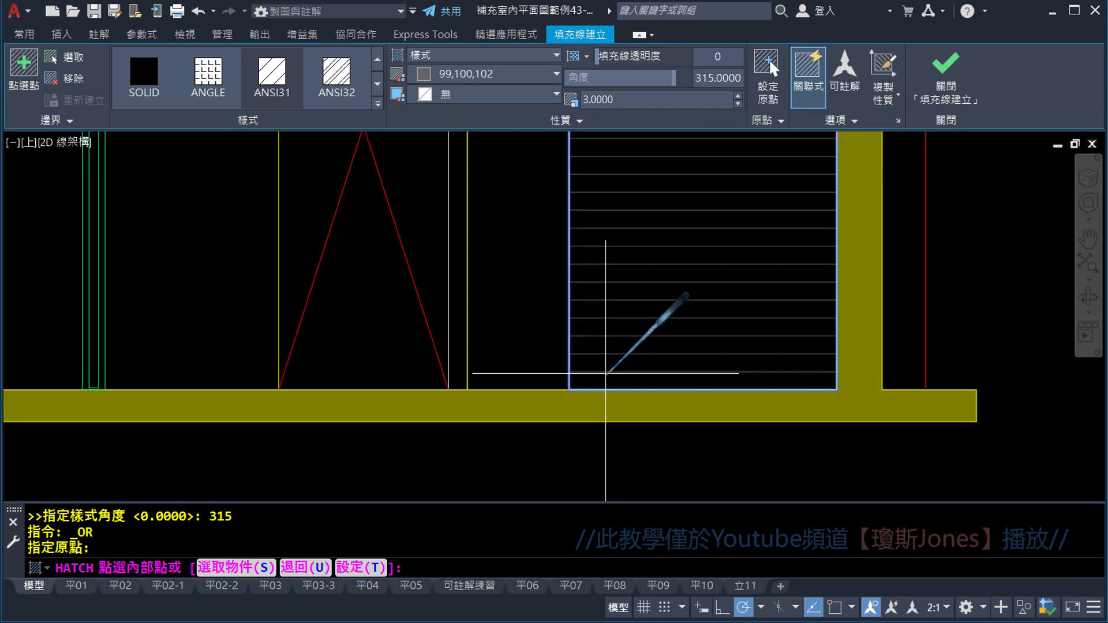
pyautogui.scroll(-2, 645, 280)
pyautogui.scroll(-1, 647, 362)
pyautogui.scroll(1, 660, 292)
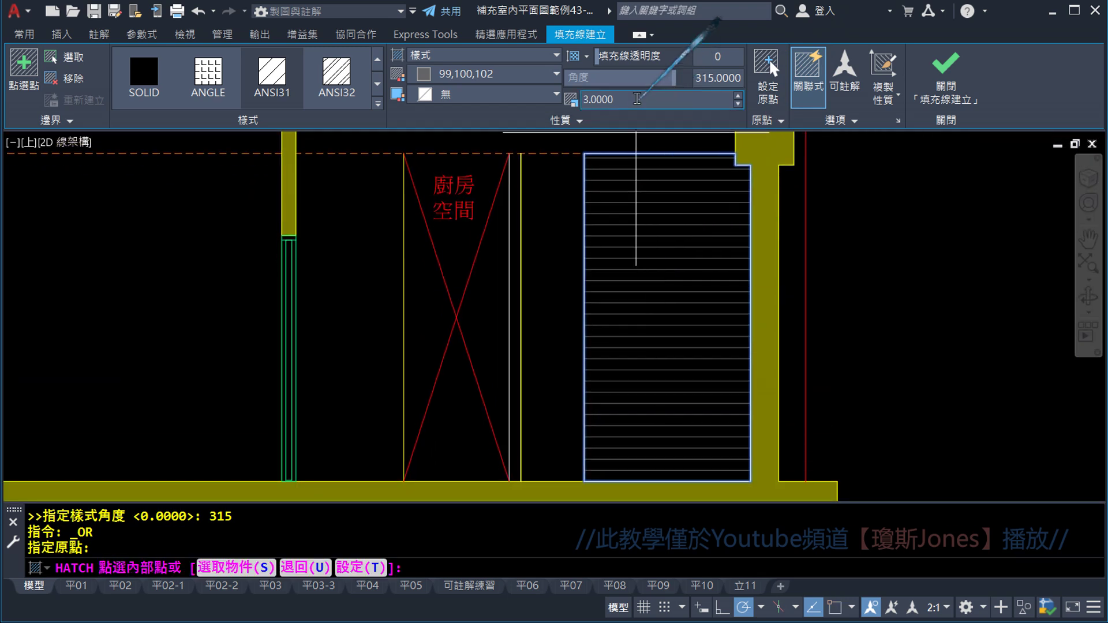
pyautogui.write('2')
pyautogui.press('Return')
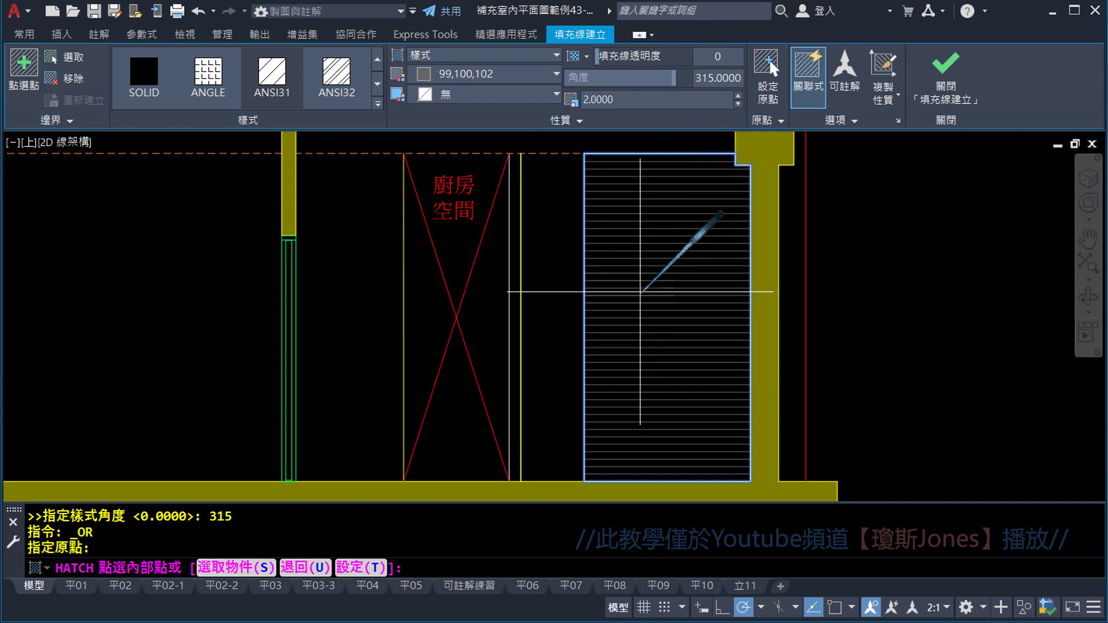
pyautogui.click(946, 69)
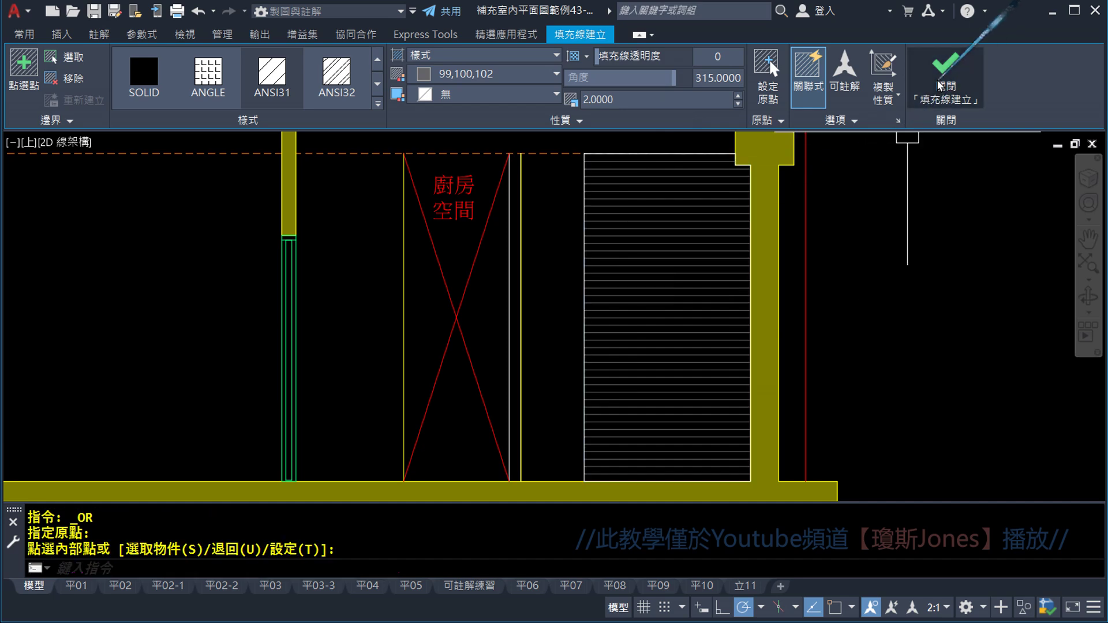
# - Hatch the narrow strip beside 廚房空間 with the same gray ANSI32 pattern, angle 315, scale 2
pyautogui.scroll(8, 508, 165)
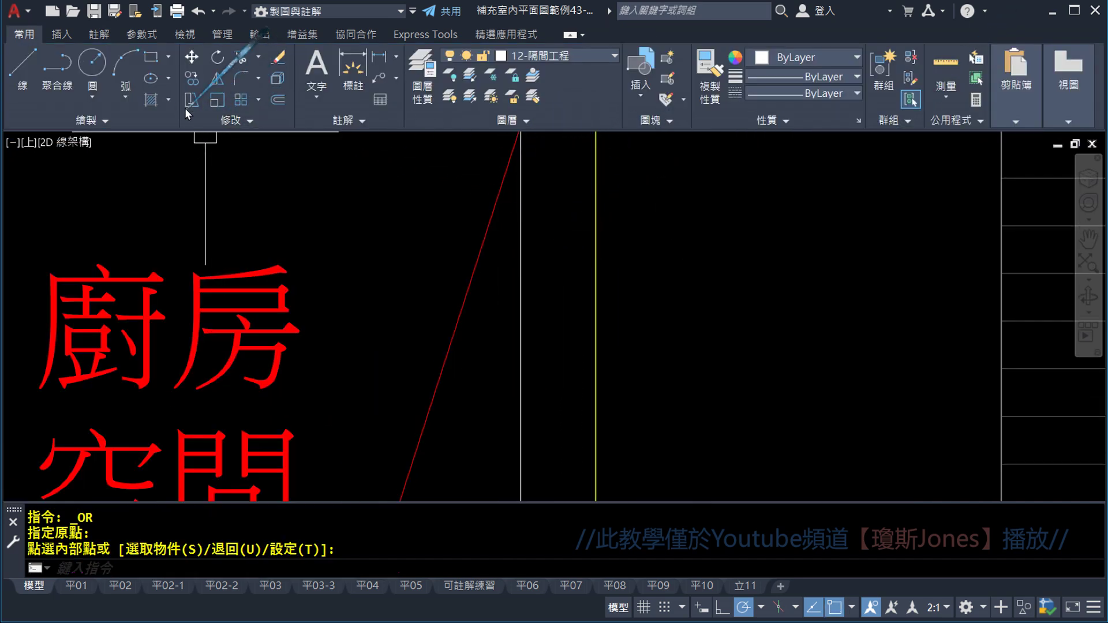
pyautogui.click(172, 103)
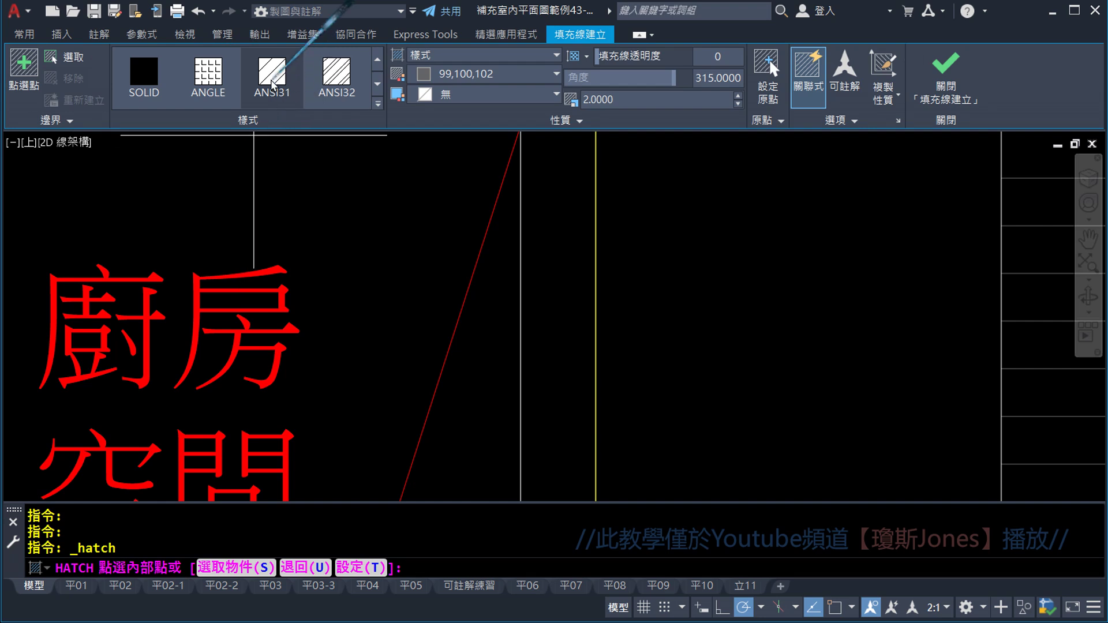
pyautogui.scroll(-3, 275, 93)
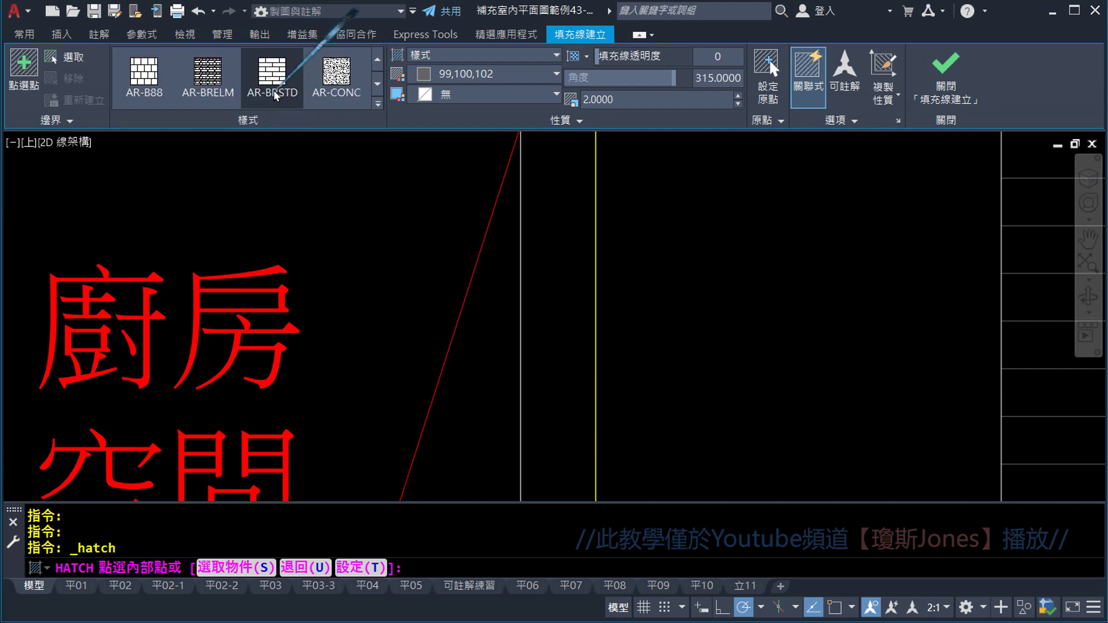
pyautogui.scroll(3, 276, 95)
pyautogui.scroll(-3, 312, 236)
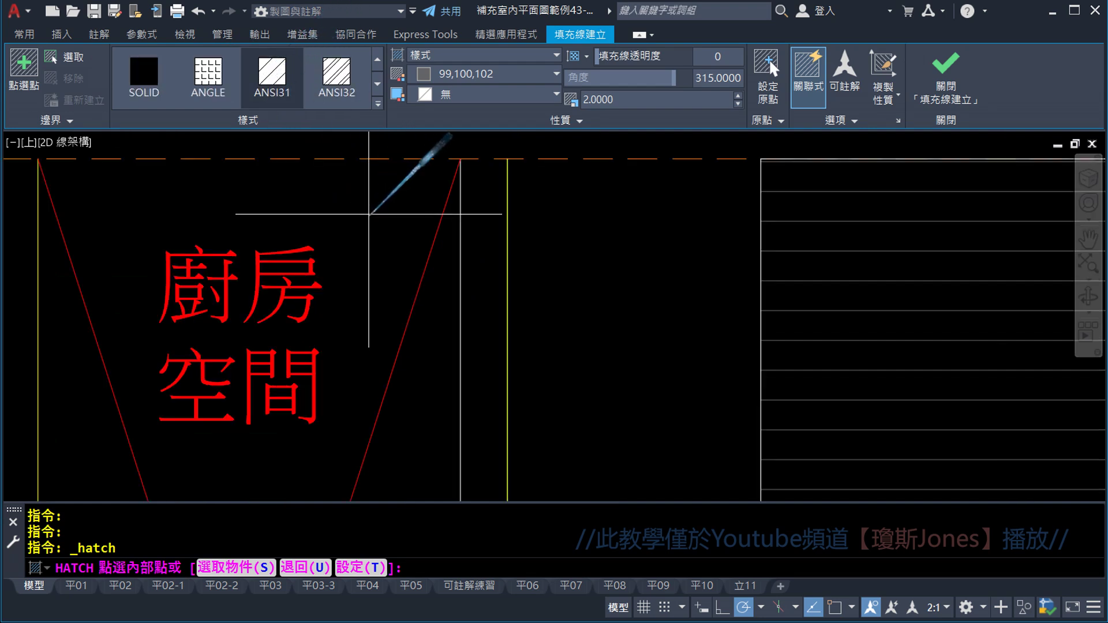
pyautogui.scroll(-1, 444, 234)
pyautogui.scroll(-2, 529, 168)
pyautogui.moveTo(528, 168); pyautogui.dragTo(518, 216, button='middle')
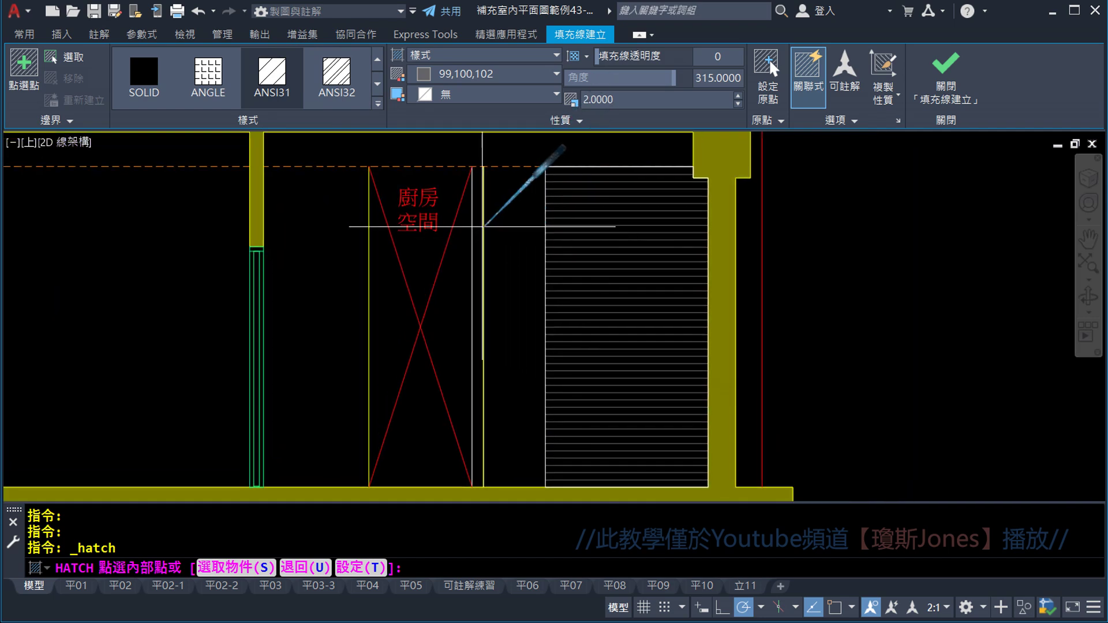
pyautogui.click(479, 226)
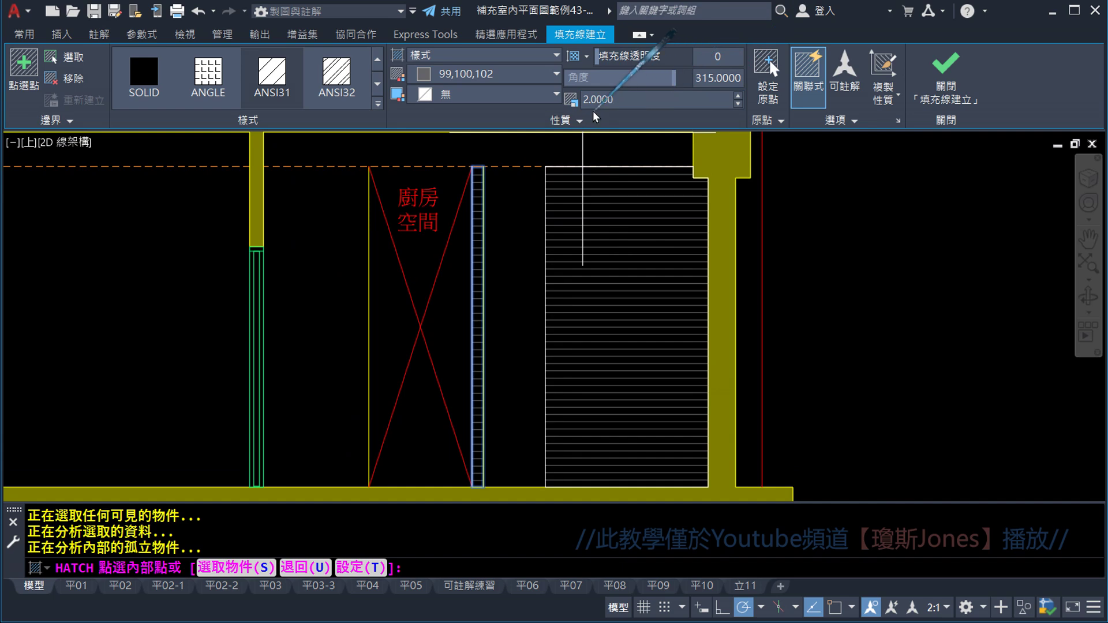
pyautogui.click(945, 88)
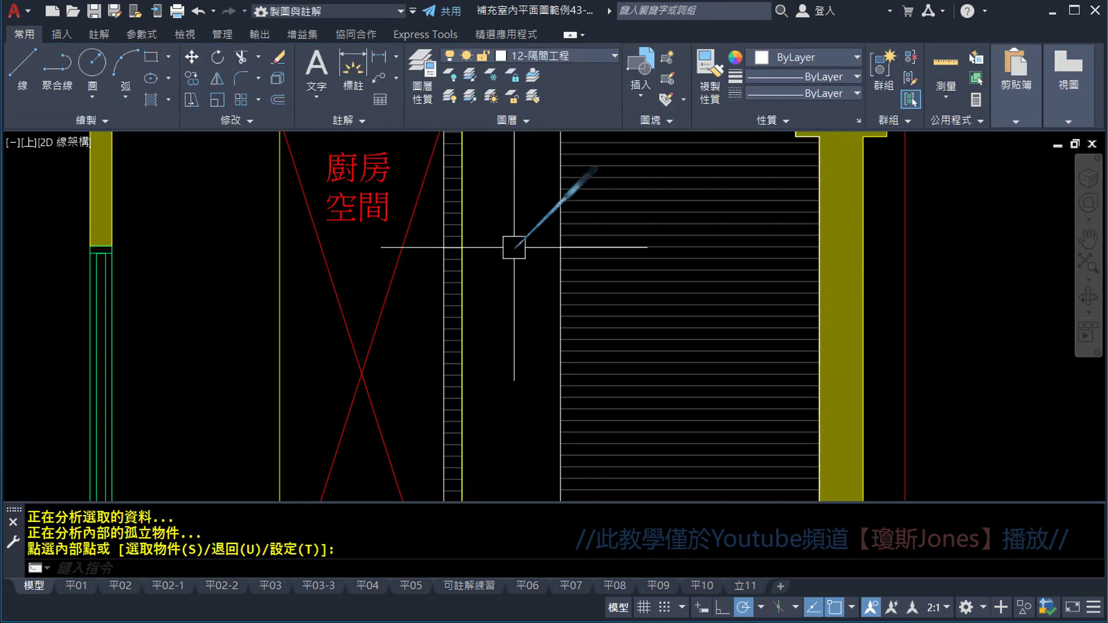
# - Pan and zoom out from the elevation to see it together with the floor plan above
pyautogui.scroll(-3, 518, 252)
pyautogui.scroll(3, 636, 264)
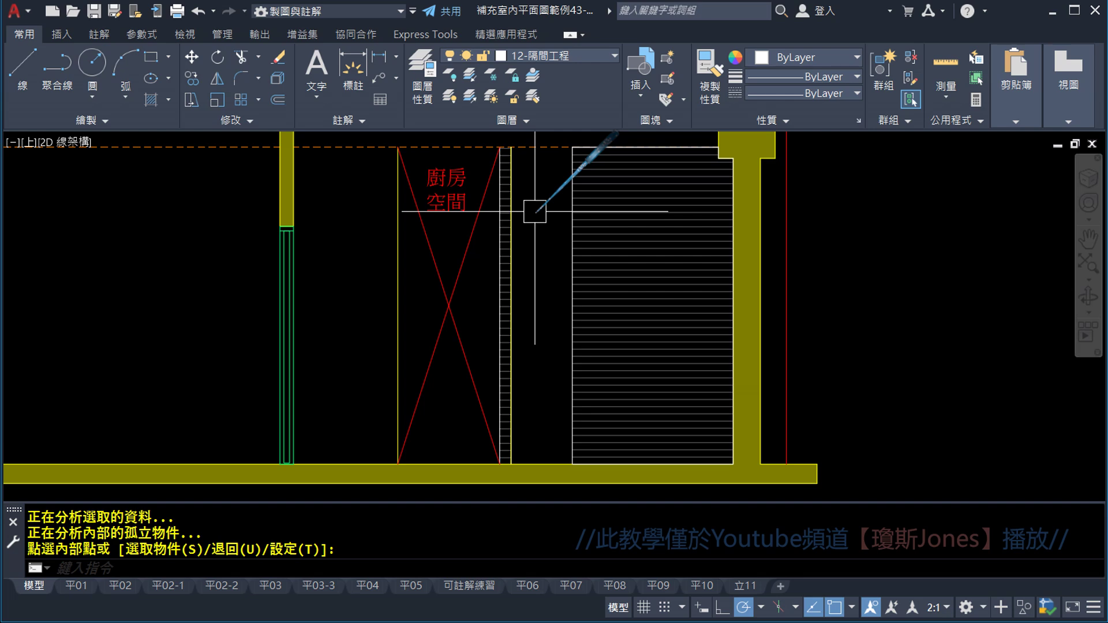
pyautogui.moveTo(535, 211)
pyautogui.mouseDown(button='middle')
pyautogui.moveTo(693, 242)
pyautogui.moveTo(703, 231)
pyautogui.mouseUp(button='middle')
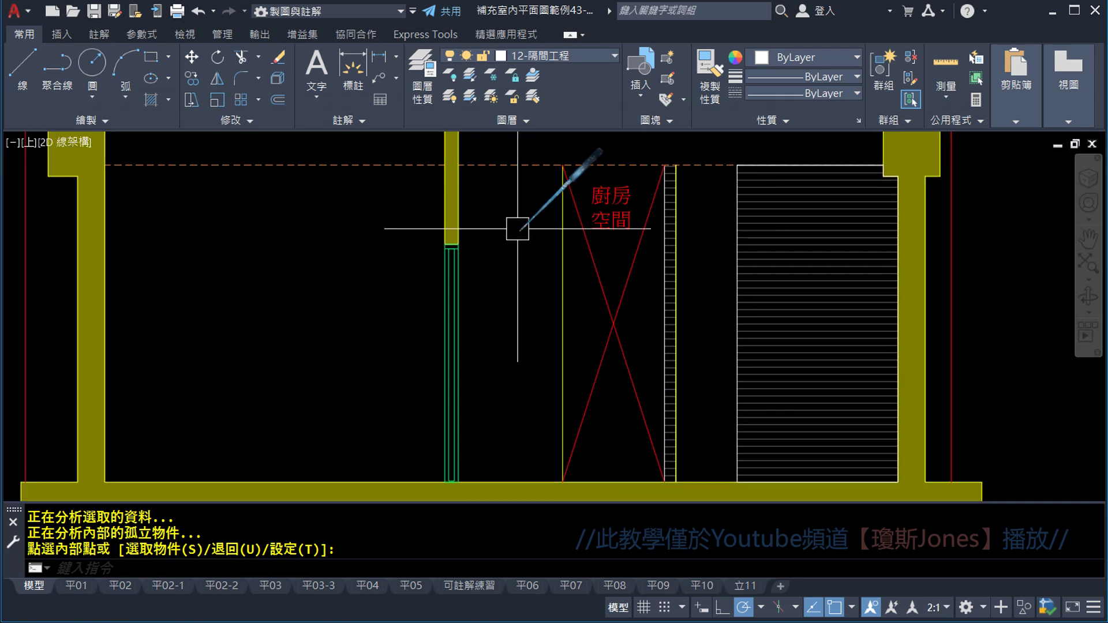
pyautogui.scroll(-2, 556, 304)
pyautogui.moveTo(556, 304)
pyautogui.mouseDown(button='middle')
pyautogui.moveTo(563, 314)
pyautogui.moveTo(573, 304)
pyautogui.mouseUp(button='middle')
pyautogui.scroll(-3, 566, 306)
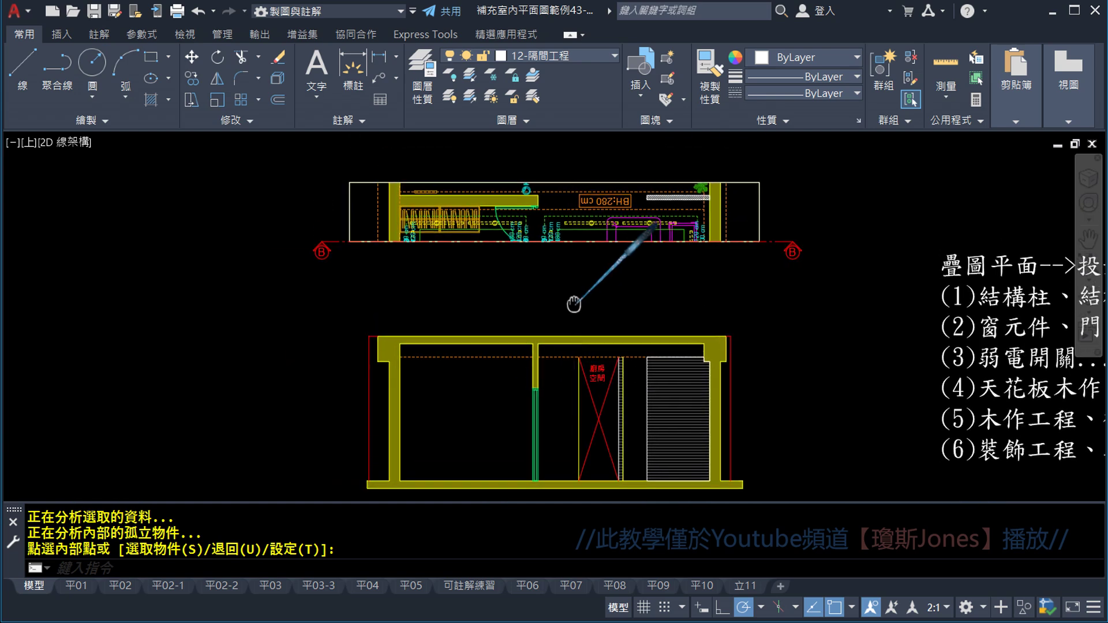
pyautogui.scroll(2, 577, 219)
pyautogui.scroll(1, 577, 220)
pyautogui.scroll(1, 577, 219)
pyautogui.moveTo(565, 221); pyautogui.dragTo(576, 257, button='middle')
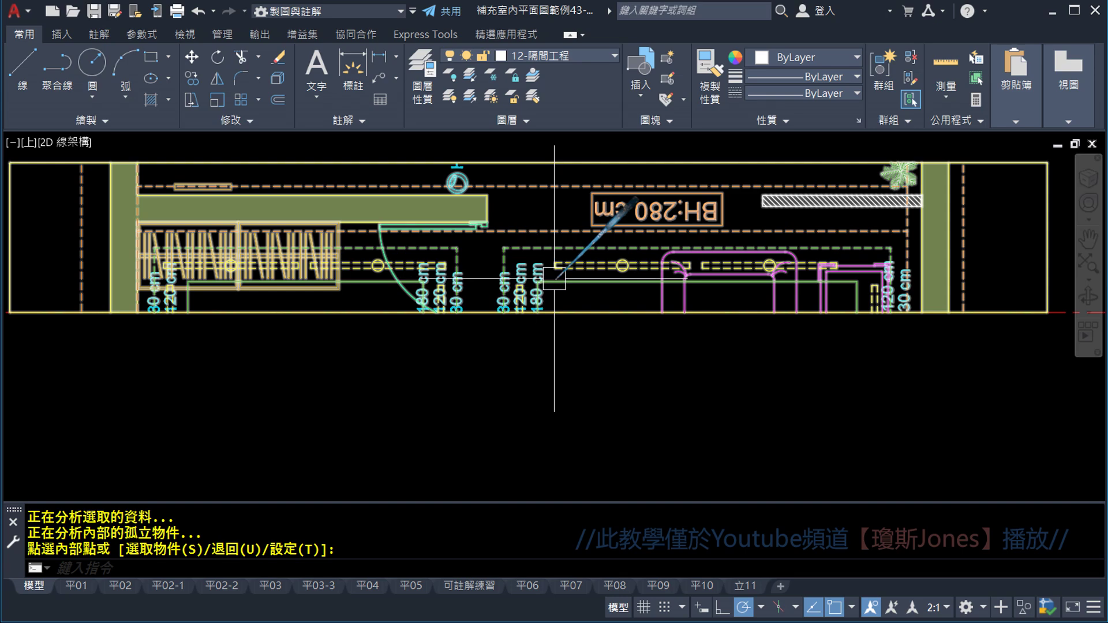
# - Review the projection-order notes and the B plan near BH:280 cm, picking a point inside the room
pyautogui.rightClick(556, 307)
pyautogui.scroll(-3, 934, 396)
pyautogui.scroll(3, 433, 260)
pyautogui.moveTo(432, 267); pyautogui.dragTo(244, 248, button='middle')
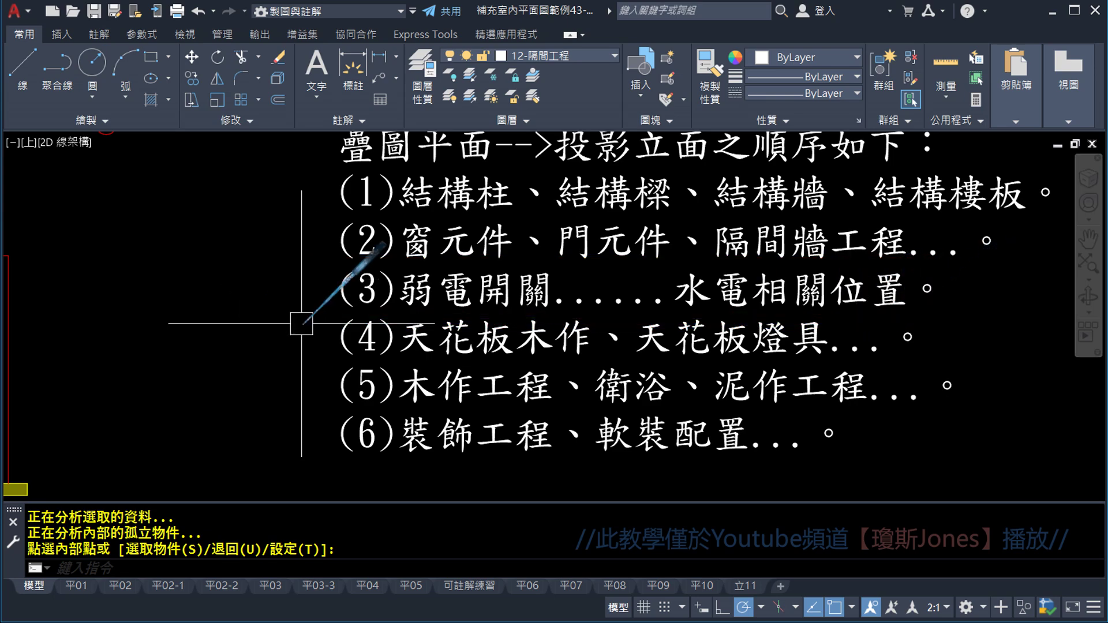
pyautogui.scroll(-5, 301, 323)
pyautogui.moveTo(231, 346); pyautogui.dragTo(473, 346, button='middle')
pyautogui.scroll(3, 439, 277)
pyautogui.scroll(3, 354, 317)
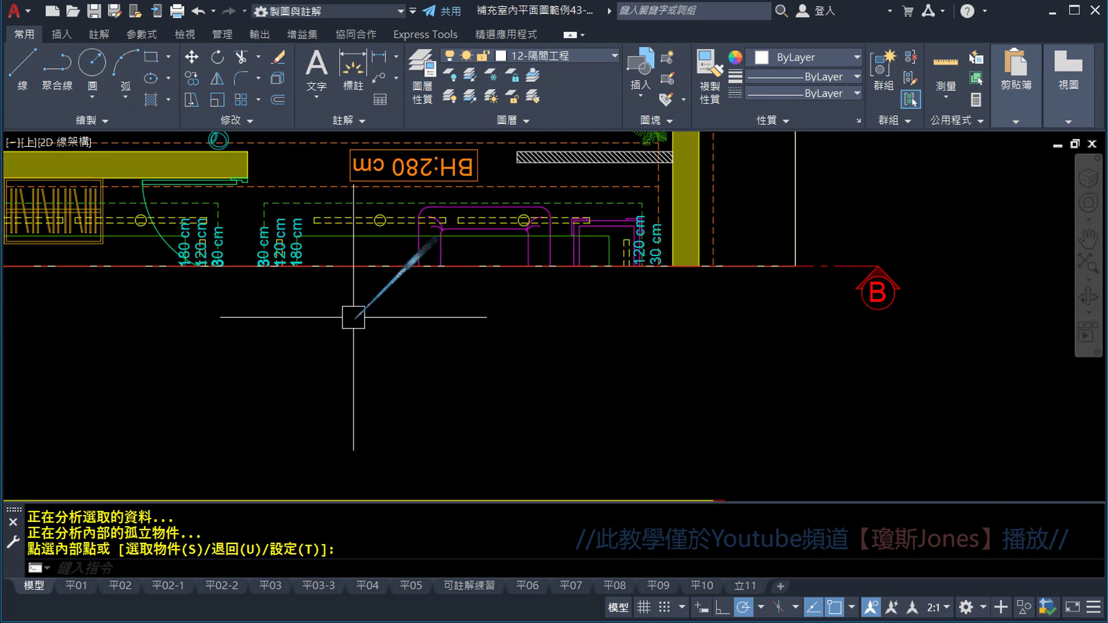
pyautogui.moveTo(353, 317); pyautogui.dragTo(522, 371, button='middle')
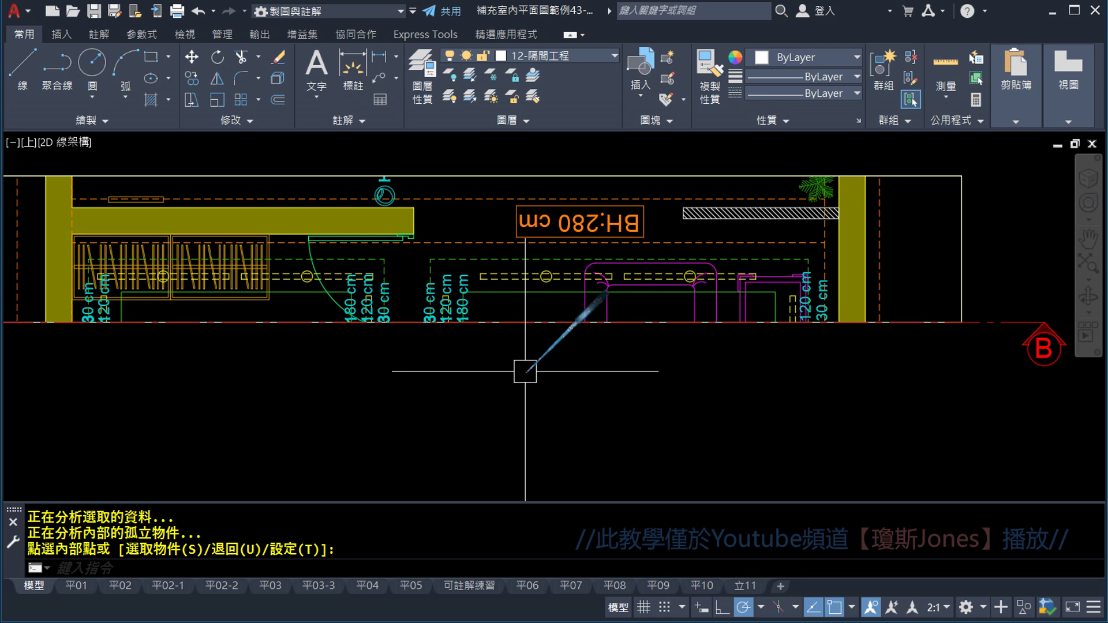
pyautogui.click(391, 271)
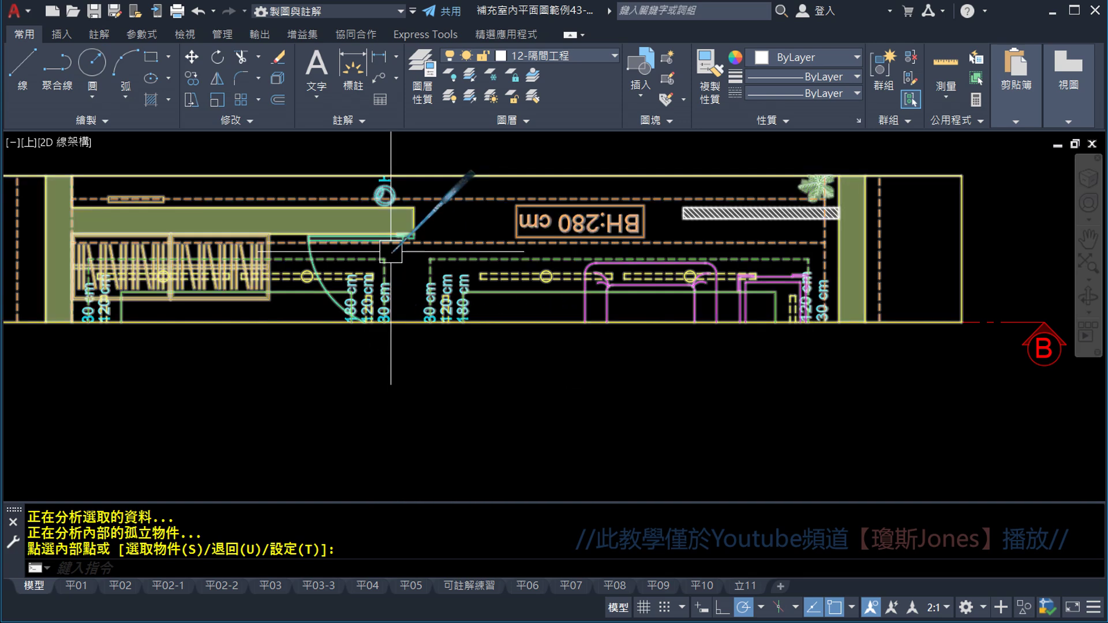
pyautogui.scroll(-2, 581, 346)
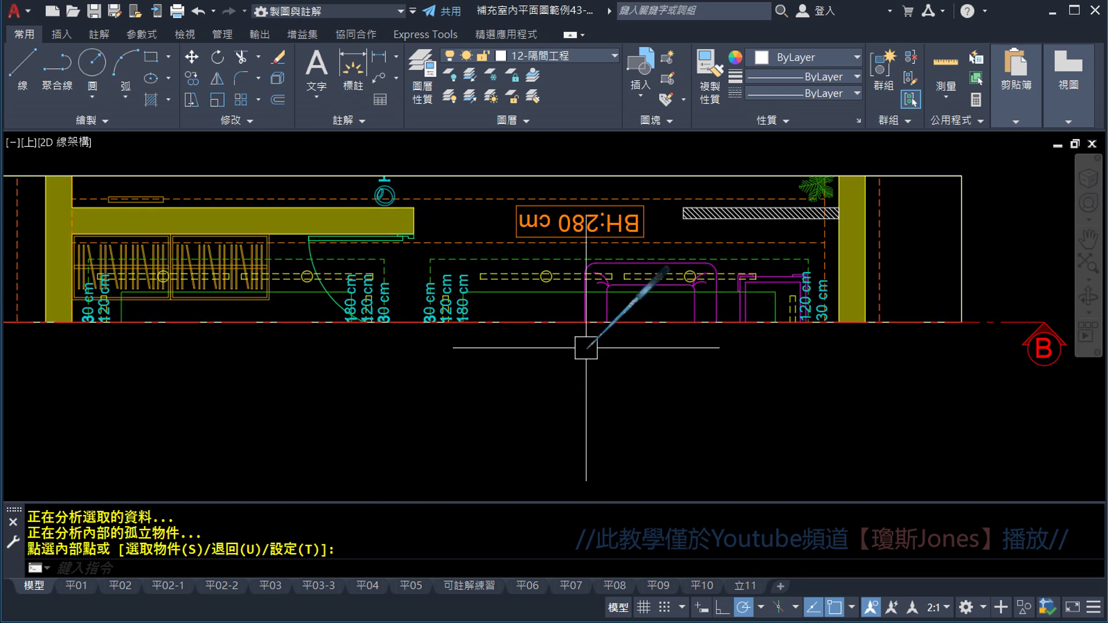
pyautogui.scroll(-7, 577, 316)
pyautogui.scroll(-2, 495, 260)
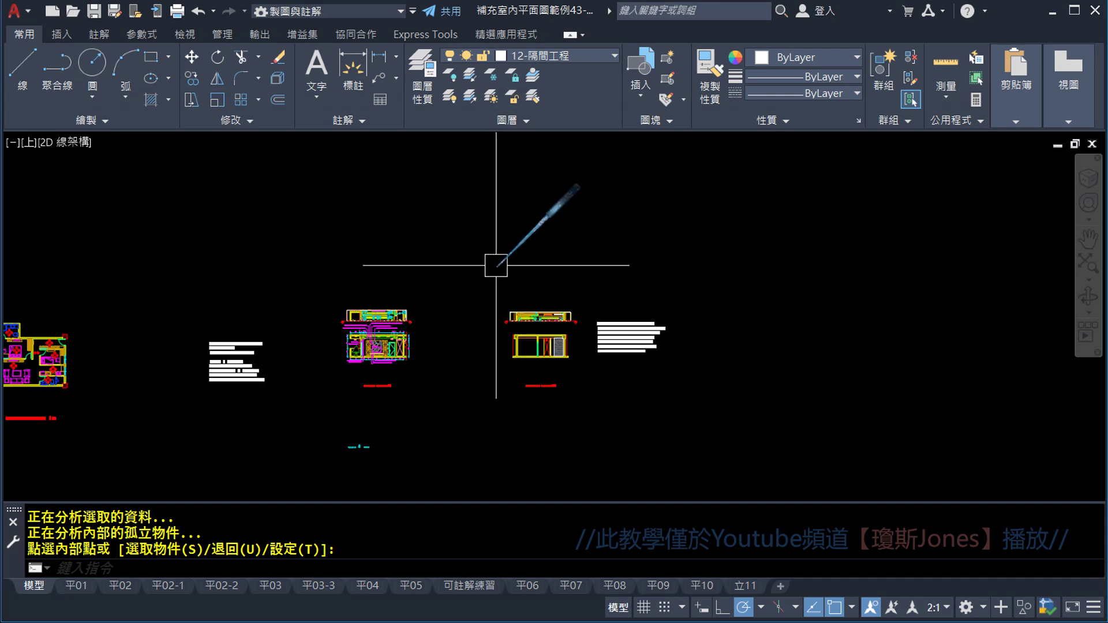
pyautogui.moveTo(452, 255); pyautogui.dragTo(455, 450, button='middle')
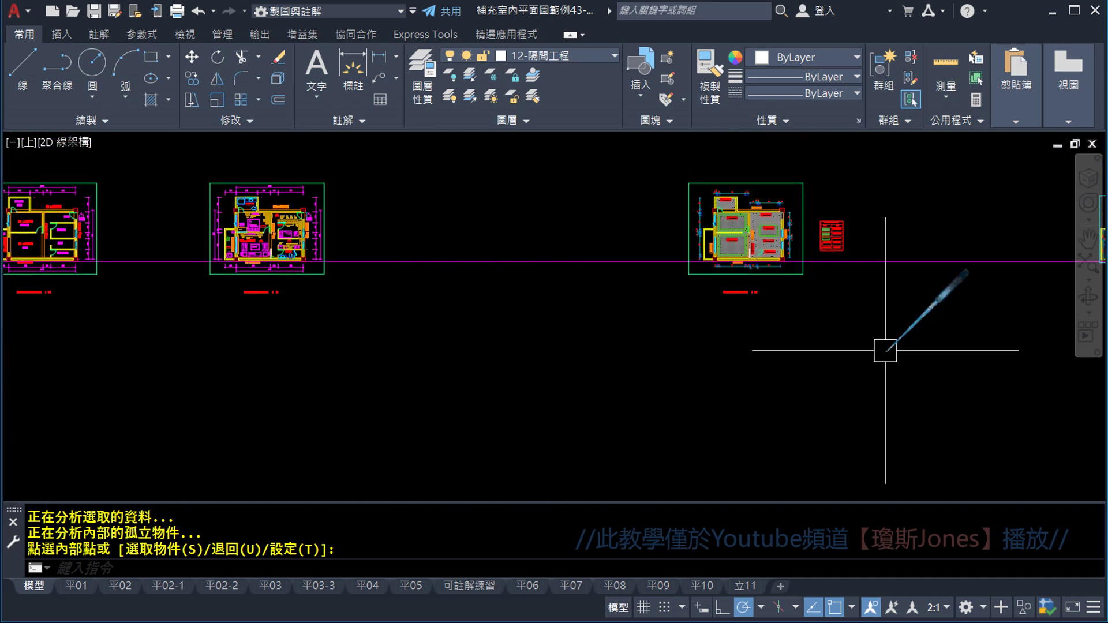
pyautogui.moveTo(883, 346); pyautogui.dragTo(363, 383, button='middle')
pyautogui.moveTo(786, 371); pyautogui.dragTo(410, 383, button='middle')
pyautogui.moveTo(846, 361); pyautogui.dragTo(571, 361, button='middle')
pyautogui.scroll(6, 789, 301)
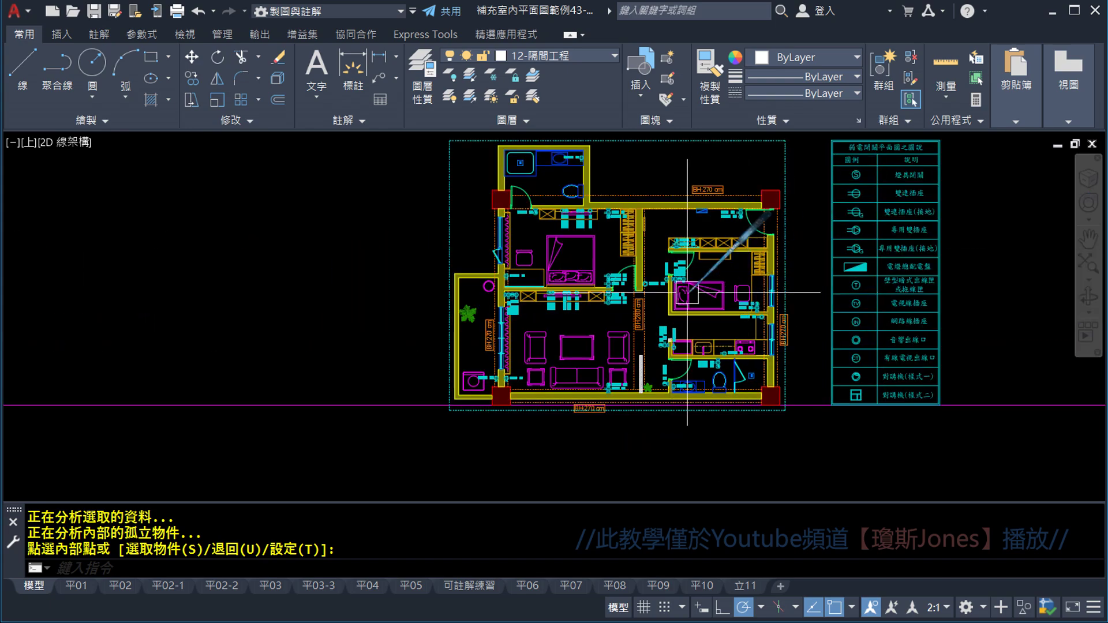
pyautogui.scroll(4, 634, 293)
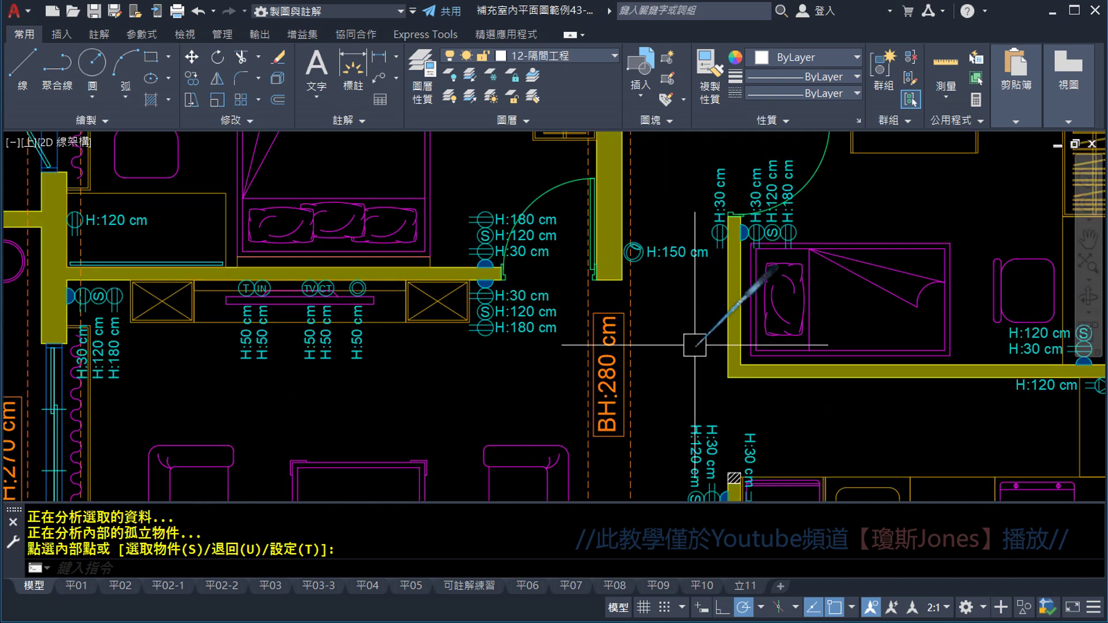
pyautogui.scroll(-3, 641, 283)
pyautogui.moveTo(513, 284)
pyautogui.mouseDown()
pyautogui.moveTo(629, 277)
pyautogui.moveTo(609, 295)
pyautogui.mouseUp()
pyautogui.moveTo(515, 357)
pyautogui.mouseDown()
pyautogui.moveTo(611, 357)
pyautogui.moveTo(598, 386)
pyautogui.mouseUp()
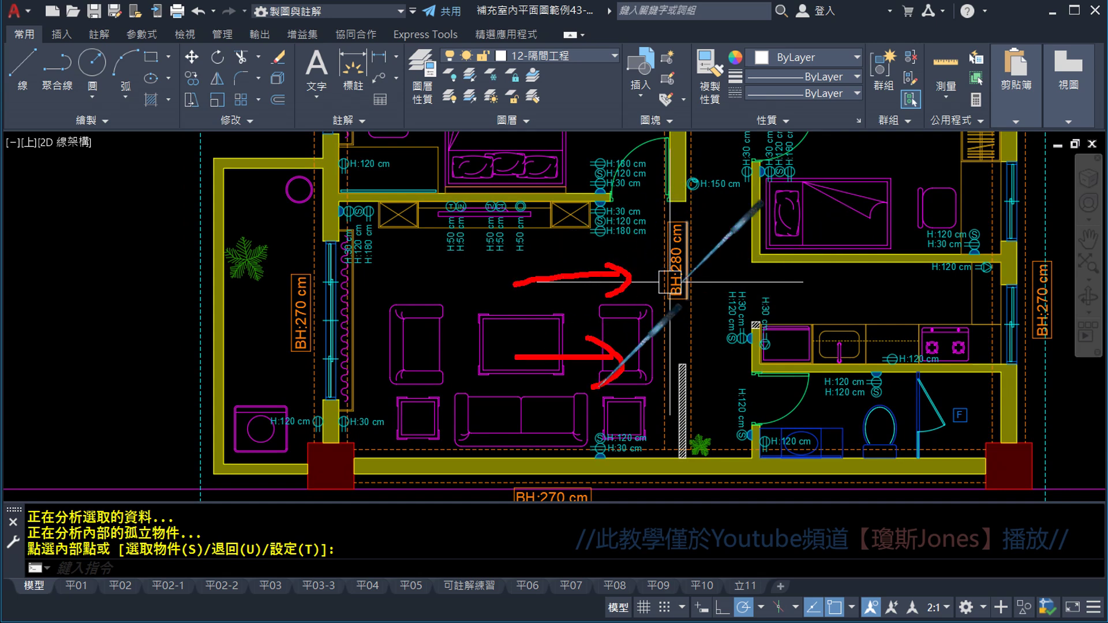
pyautogui.scroll(4, 747, 332)
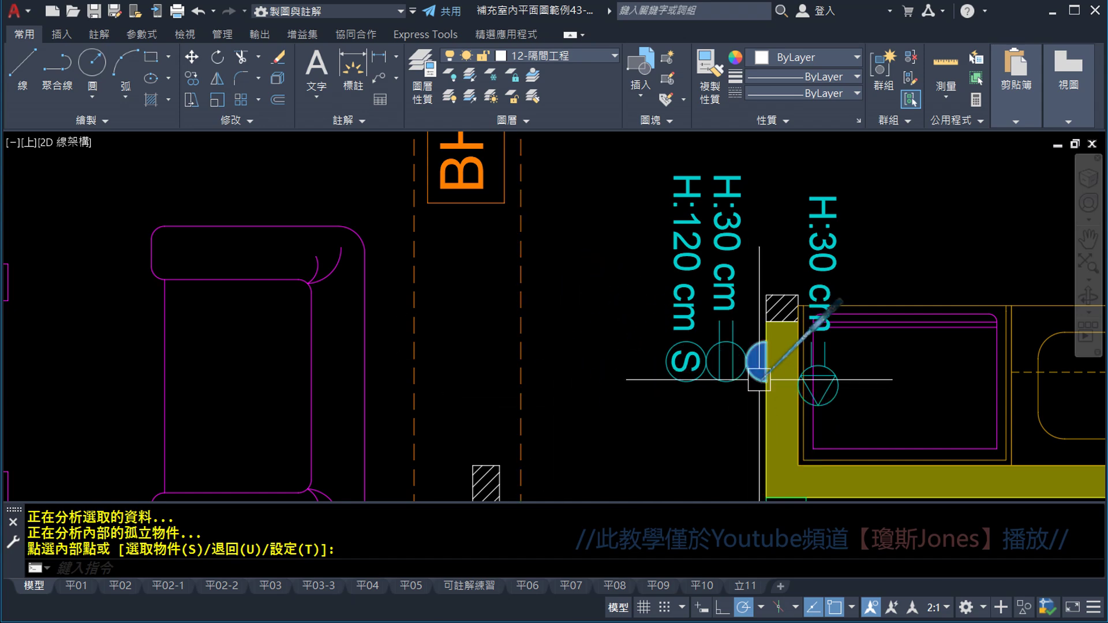
pyautogui.press('Return')
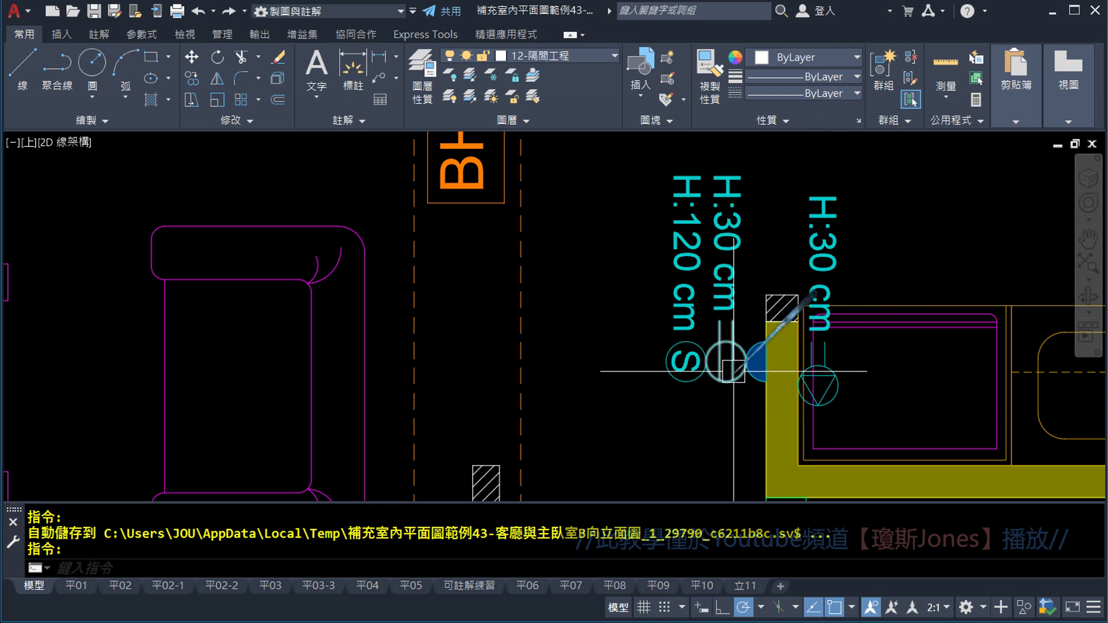
pyautogui.moveTo(626, 160); pyautogui.dragTo(787, 415)
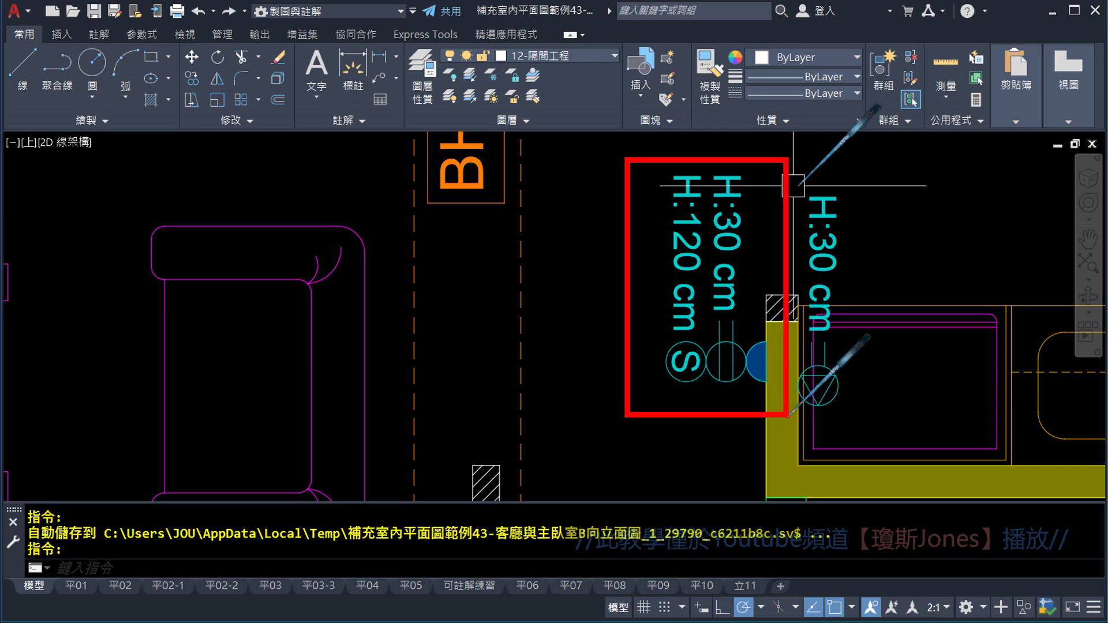
pyautogui.moveTo(372, 352); pyautogui.dragTo(566, 355)
pyautogui.moveTo(493, 329)
pyautogui.mouseDown()
pyautogui.moveTo(567, 356)
pyautogui.moveTo(487, 379)
pyautogui.mouseUp()
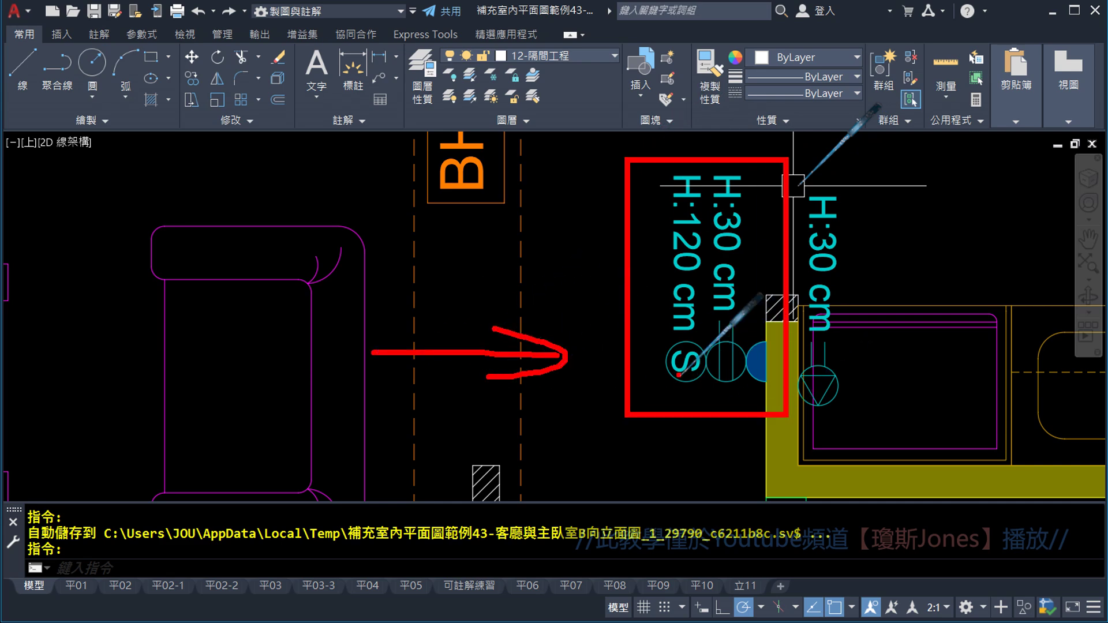
pyautogui.scroll(-6, 753, 251)
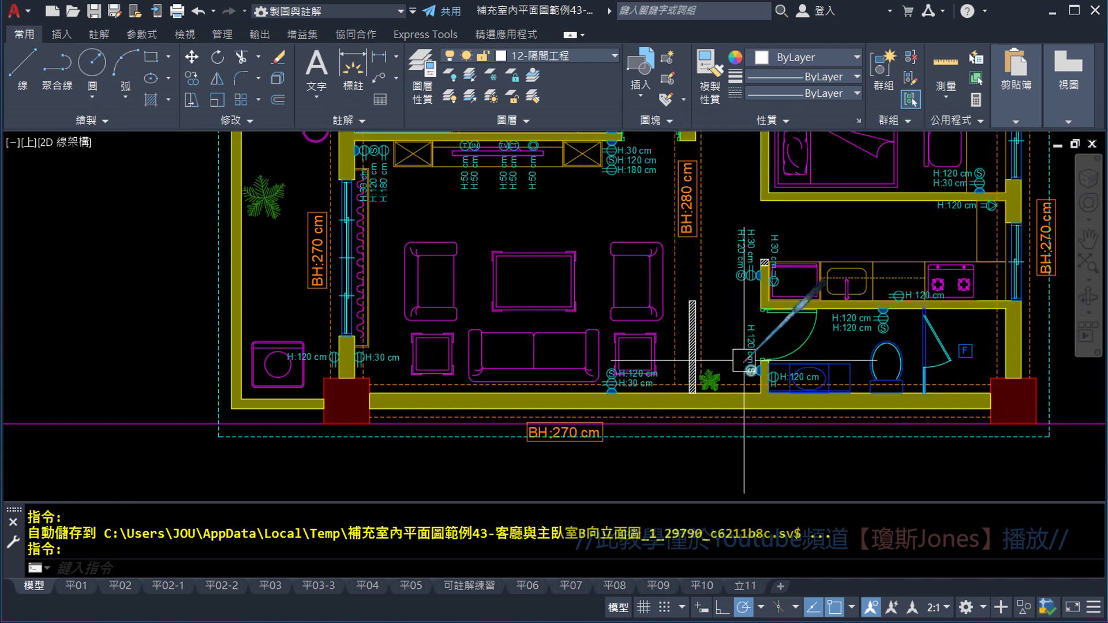
pyautogui.scroll(4, 744, 367)
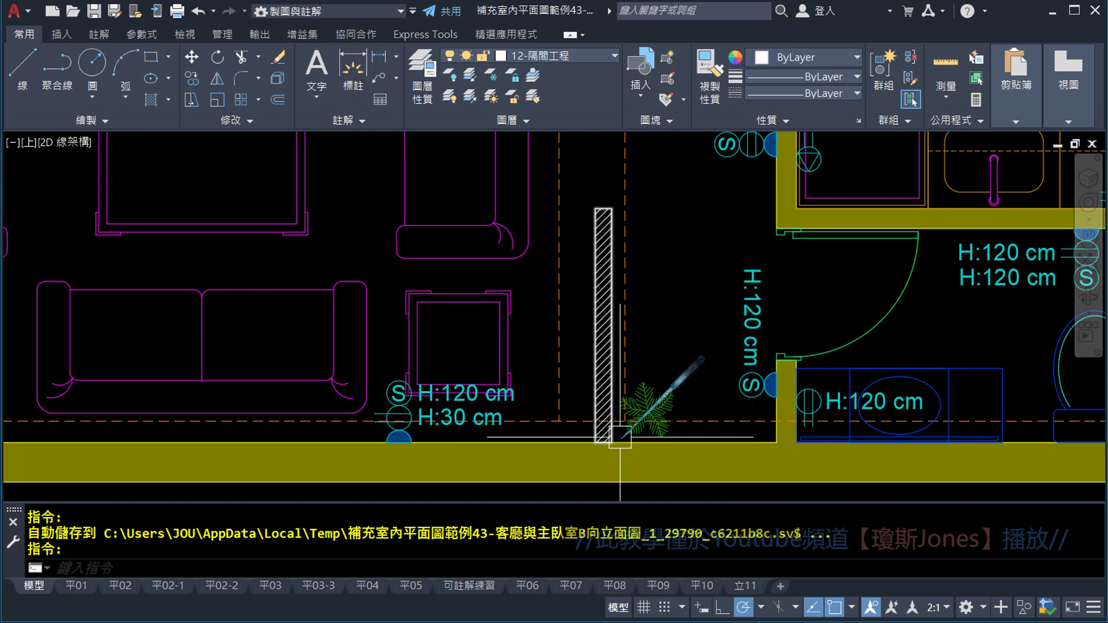
pyautogui.moveTo(383, 405); pyautogui.dragTo(613, 366, button='middle')
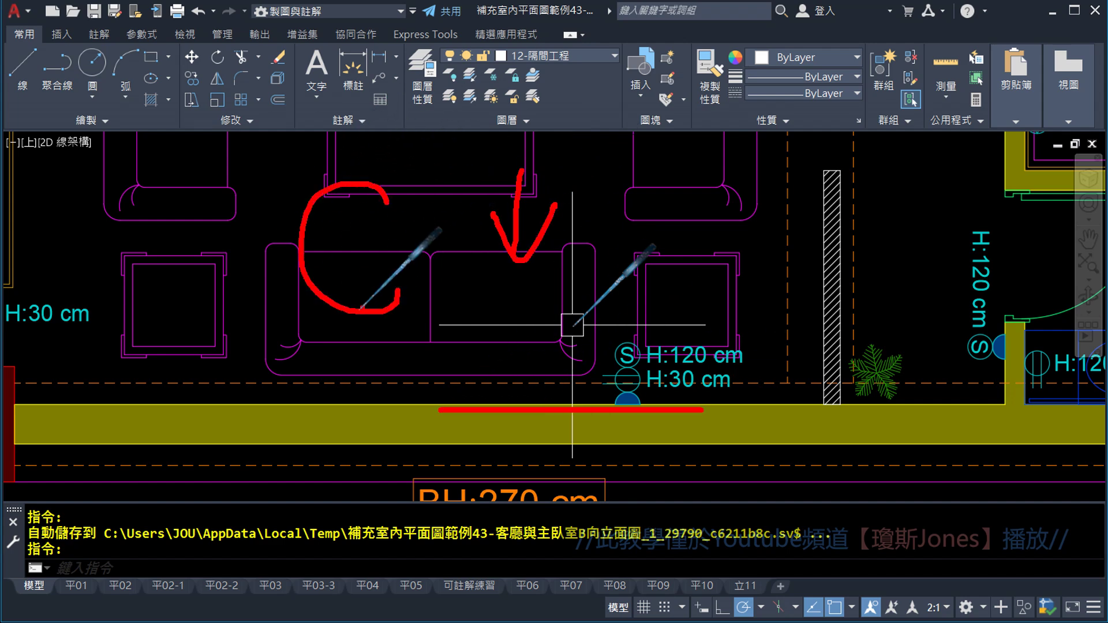
pyautogui.scroll(-5, 572, 325)
pyautogui.scroll(3, 772, 281)
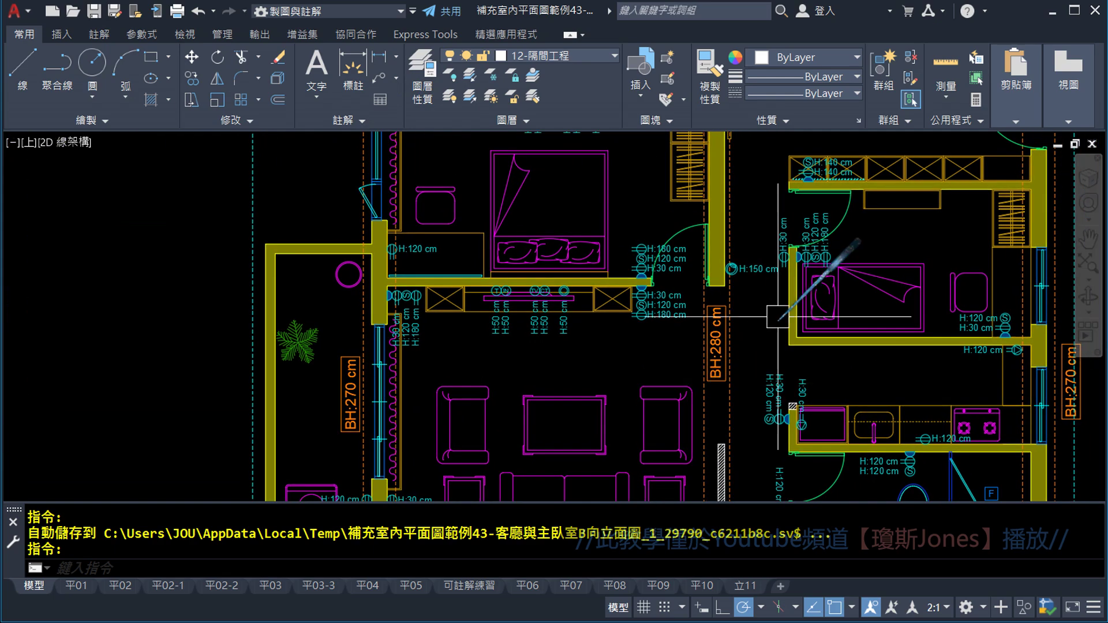
pyautogui.scroll(2, 771, 281)
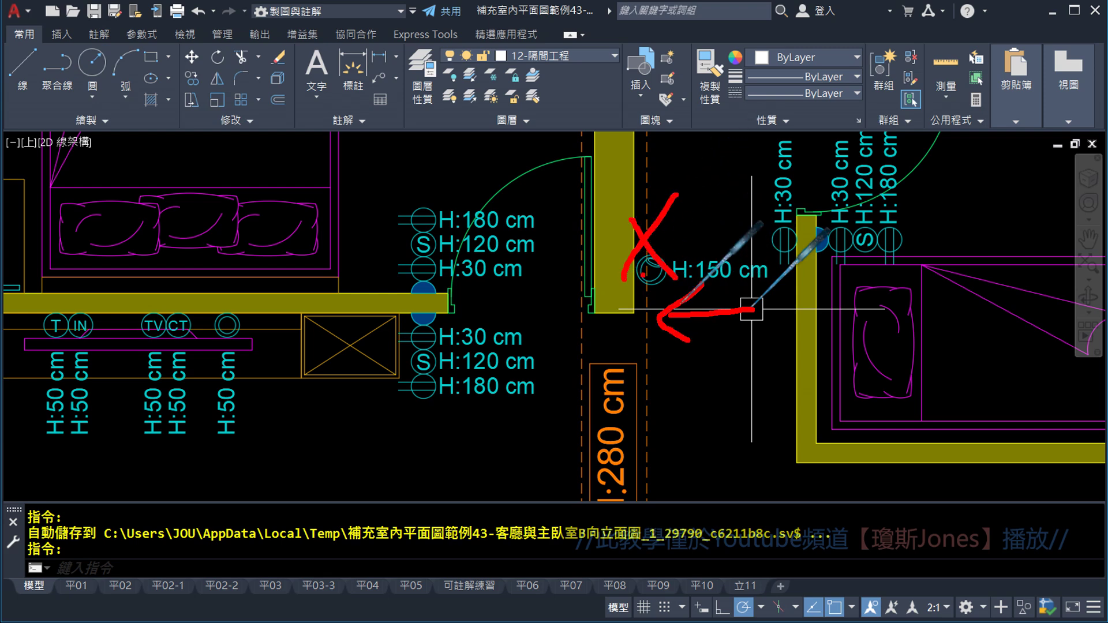
pyautogui.moveTo(450, 334); pyautogui.dragTo(634, 300, button='middle')
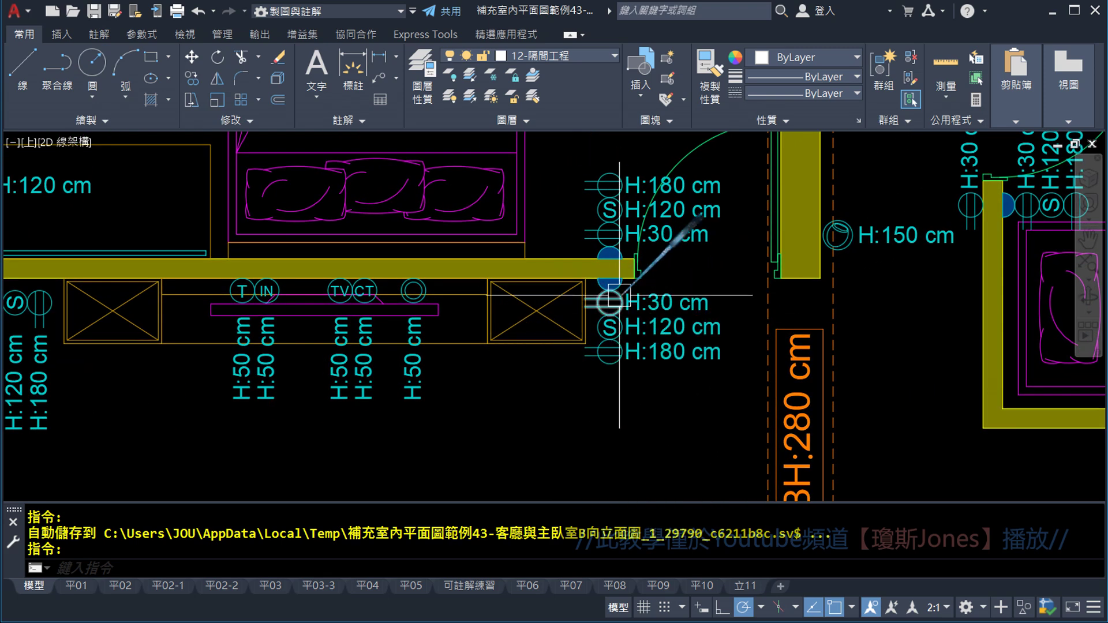
pyautogui.scroll(-1, 619, 305)
pyautogui.scroll(-1, 626, 335)
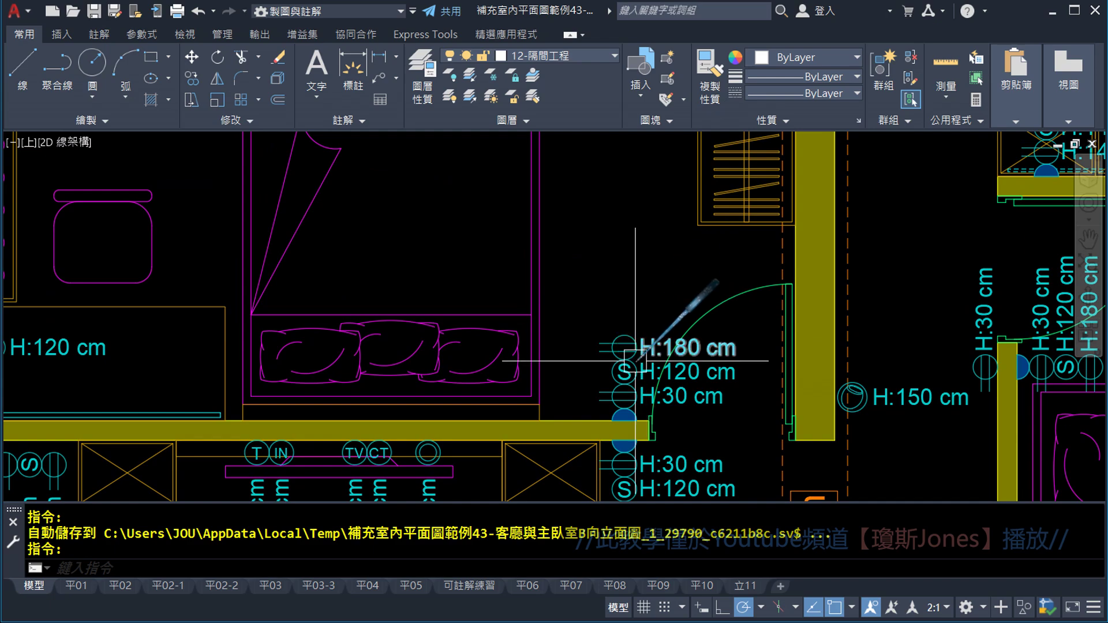
pyautogui.scroll(-1, 629, 353)
pyautogui.moveTo(629, 354)
pyautogui.mouseDown(button='middle')
pyautogui.moveTo(465, 228)
pyautogui.moveTo(662, 422)
pyautogui.mouseUp(button='middle')
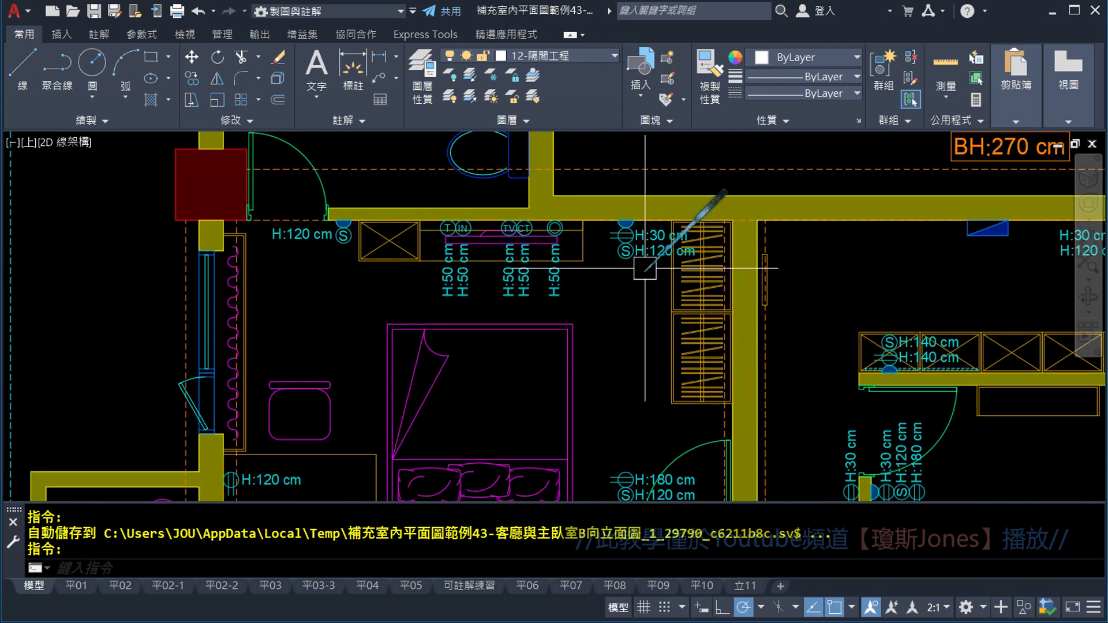
pyautogui.scroll(-3, 719, 219)
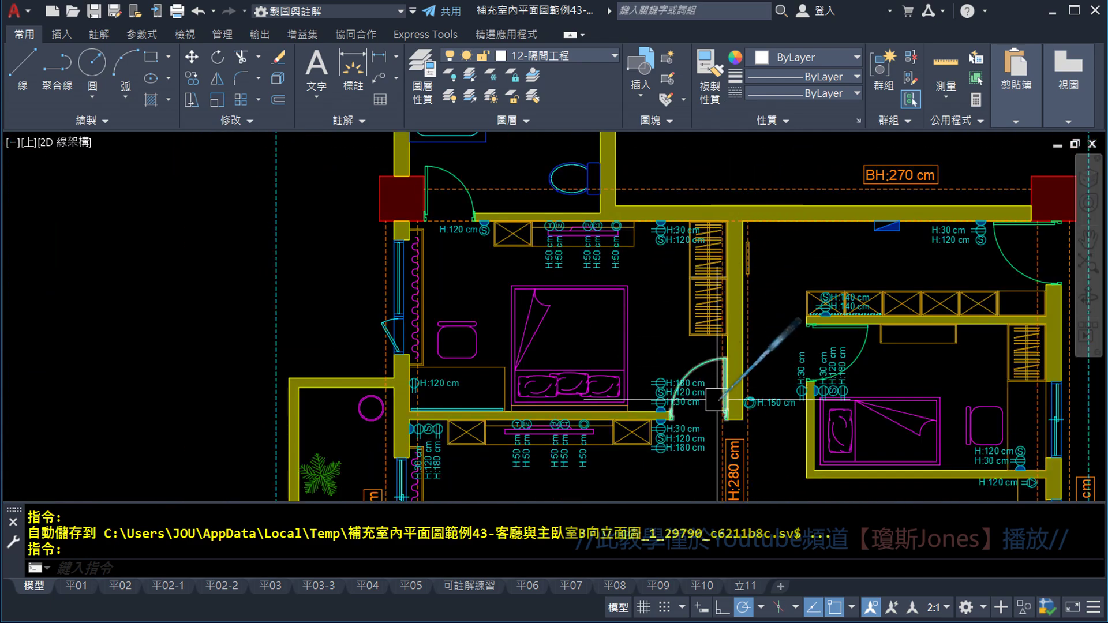
pyautogui.moveTo(701, 212); pyautogui.dragTo(698, 195, button='middle')
pyautogui.press('Escape')
pyautogui.scroll(-2, 698, 173)
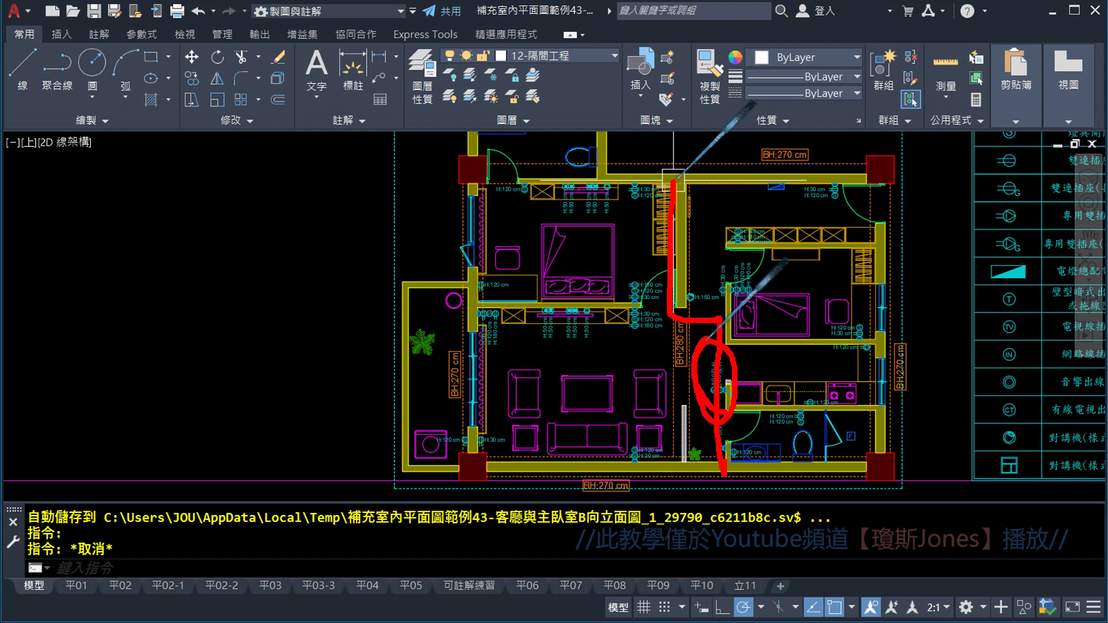
pyautogui.scroll(3, 724, 378)
pyautogui.scroll(2, 733, 392)
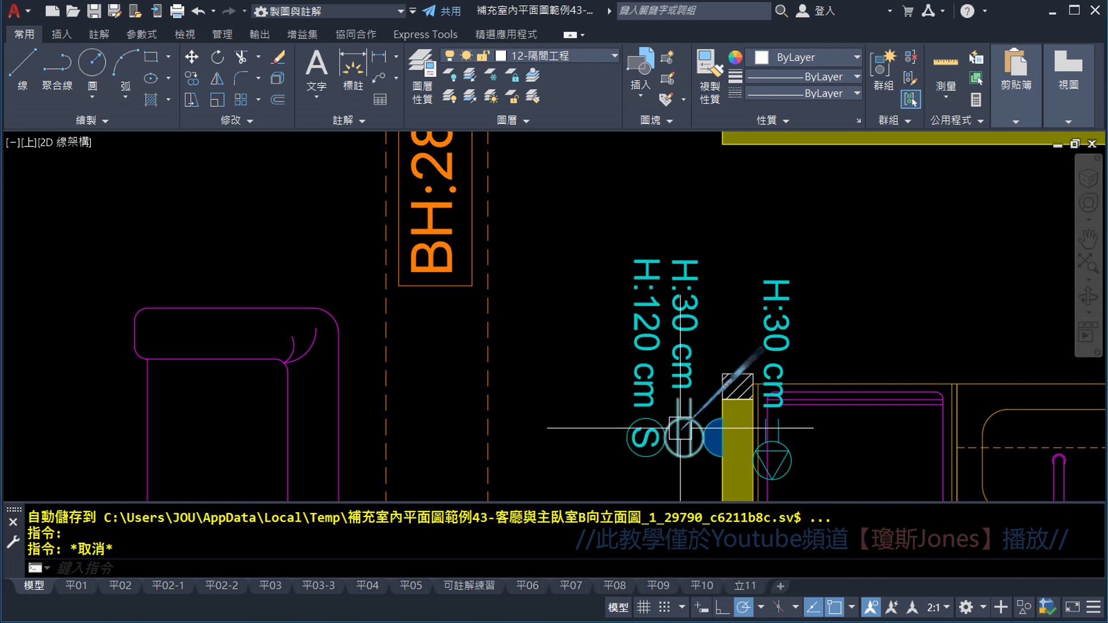
# - Navigate to the TV-wall elevation, centring on the socket and the floor below it
pyautogui.scroll(-3, 680, 429)
pyautogui.scroll(-5, 678, 404)
pyautogui.scroll(-3, 673, 370)
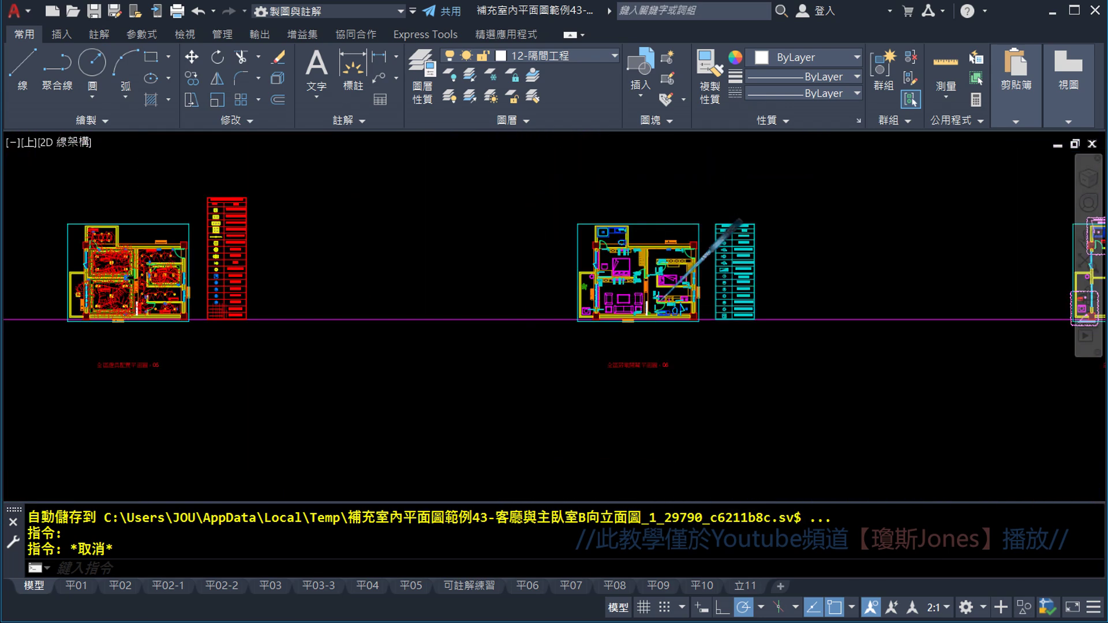
pyautogui.scroll(-2, 668, 334)
pyautogui.scroll(-1, 650, 317)
pyautogui.scroll(2, 549, 346)
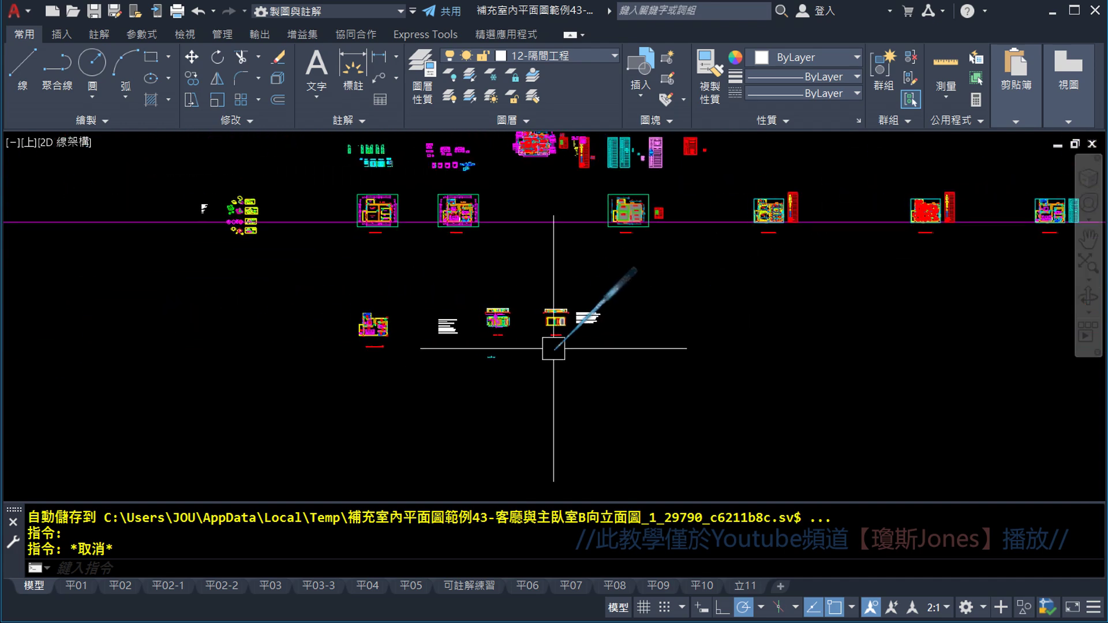
pyautogui.scroll(4, 542, 315)
pyautogui.scroll(6, 519, 300)
pyautogui.scroll(-2, 668, 359)
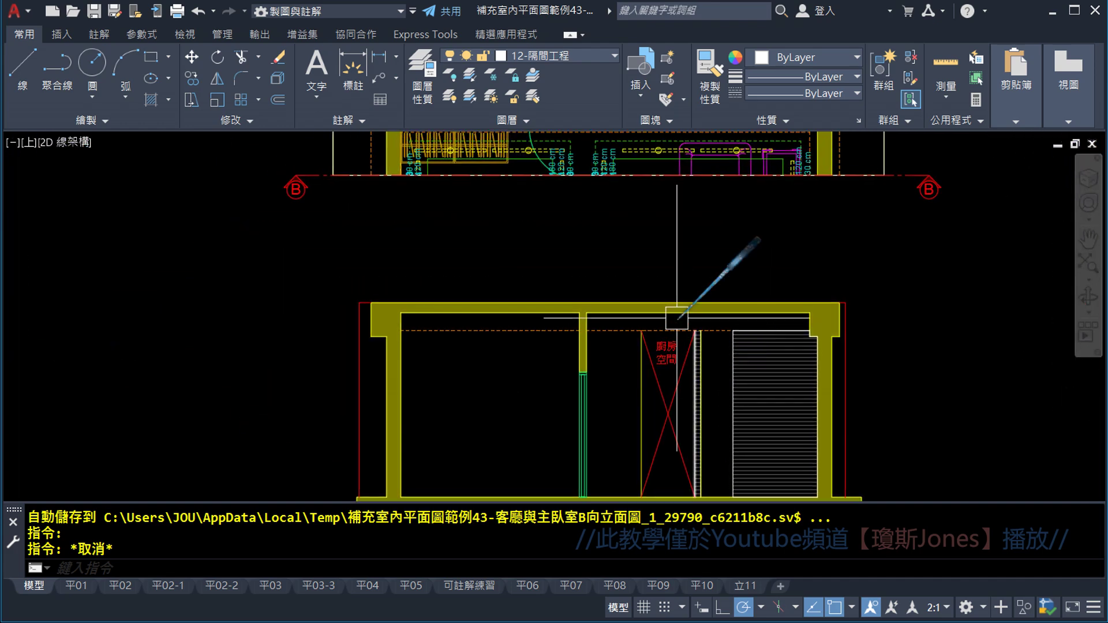
pyautogui.scroll(-1, 681, 362)
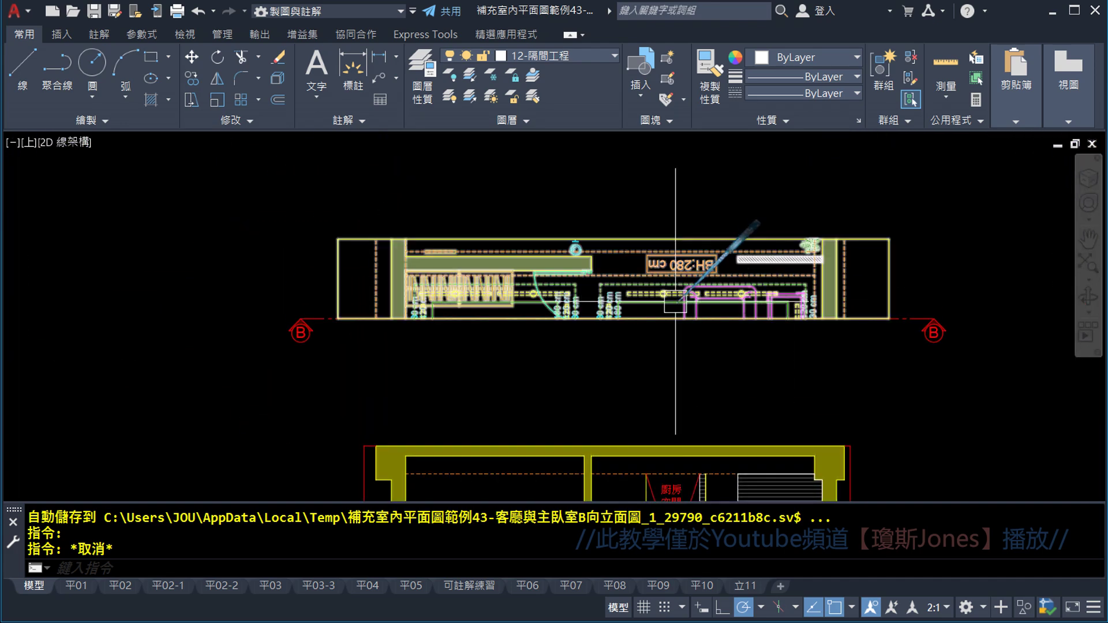
pyautogui.scroll(-4, 673, 309)
pyautogui.moveTo(520, 400); pyautogui.dragTo(724, 371, button='middle')
pyautogui.scroll(1, 707, 375)
pyautogui.scroll(2, 508, 364)
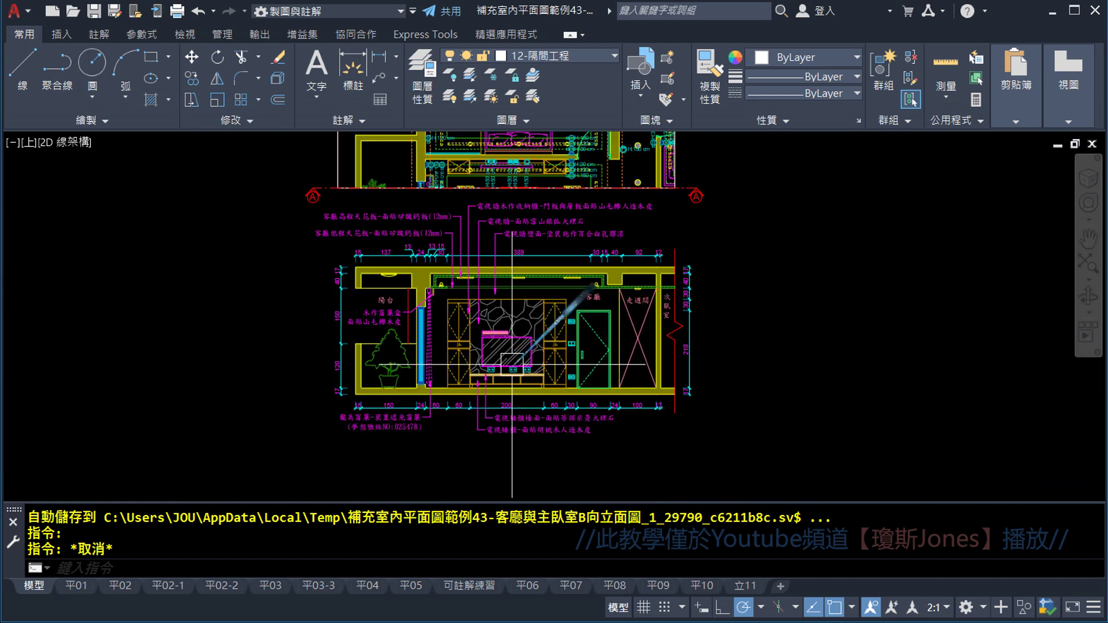
pyautogui.scroll(2, 512, 364)
pyautogui.scroll(4, 600, 334)
pyautogui.scroll(1, 586, 241)
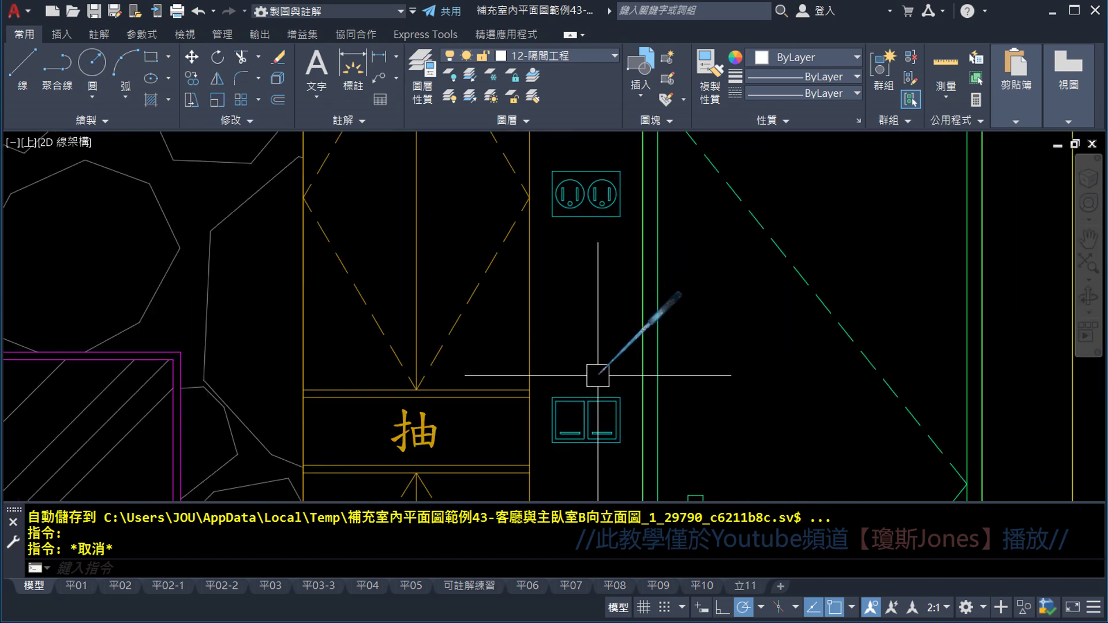
pyautogui.moveTo(598, 371); pyautogui.dragTo(600, 260, button='middle')
pyautogui.scroll(-3, 608, 281)
pyautogui.moveTo(583, 322); pyautogui.dragTo(583, 173, button='middle')
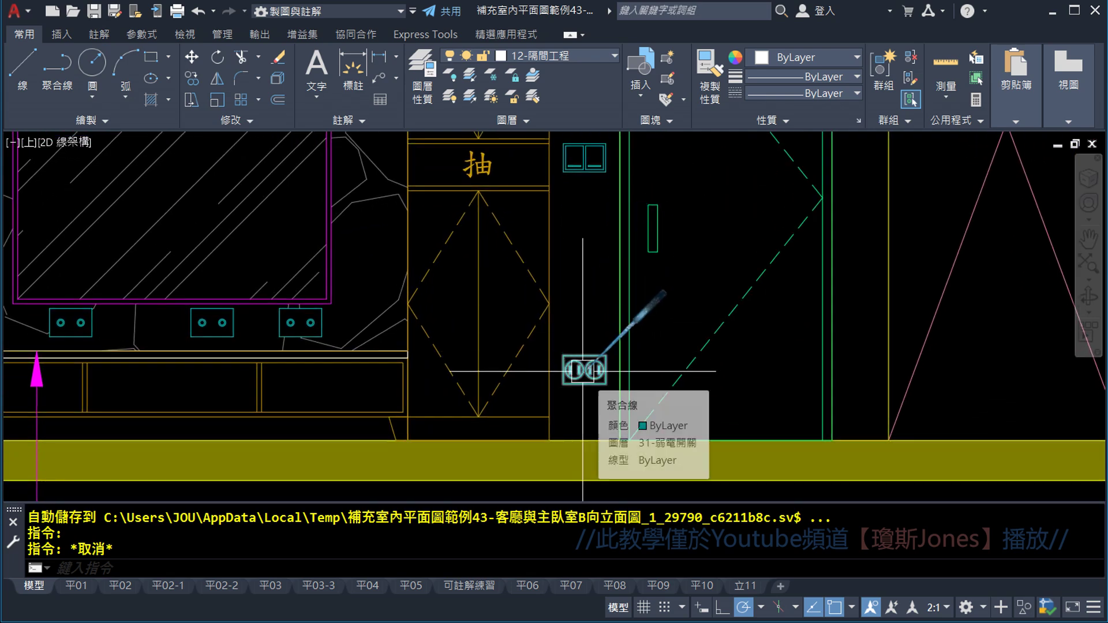
pyautogui.scroll(2, 583, 371)
# - Dimension the socket's height above the floor, reading 30
pyautogui.click(379, 56)
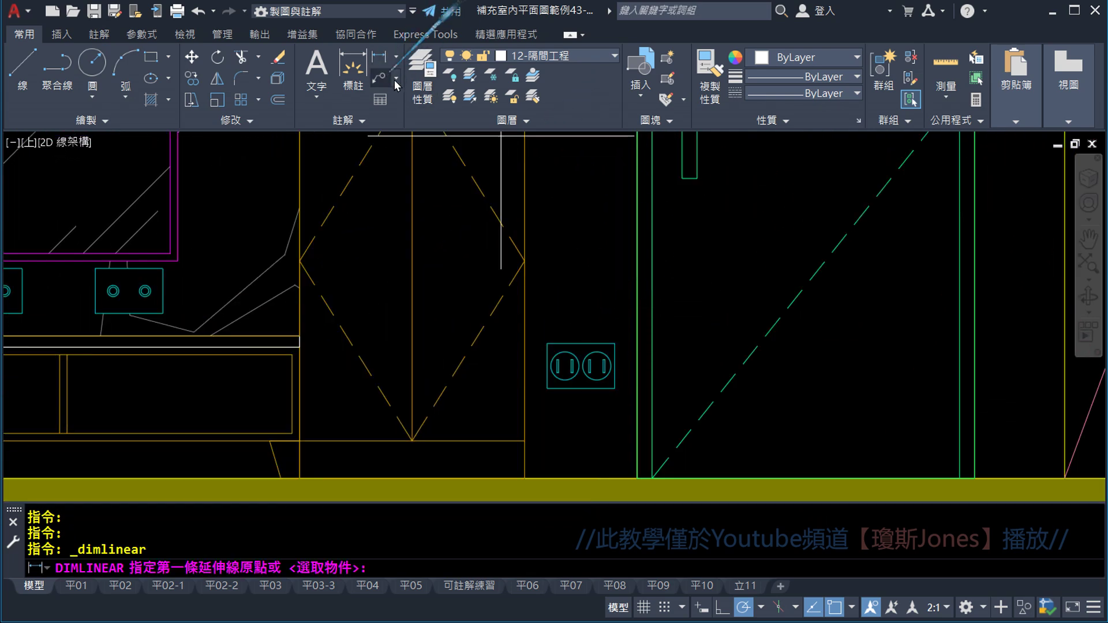
pyautogui.scroll(2, 607, 406)
pyautogui.click(619, 336)
pyautogui.scroll(-2, 619, 336)
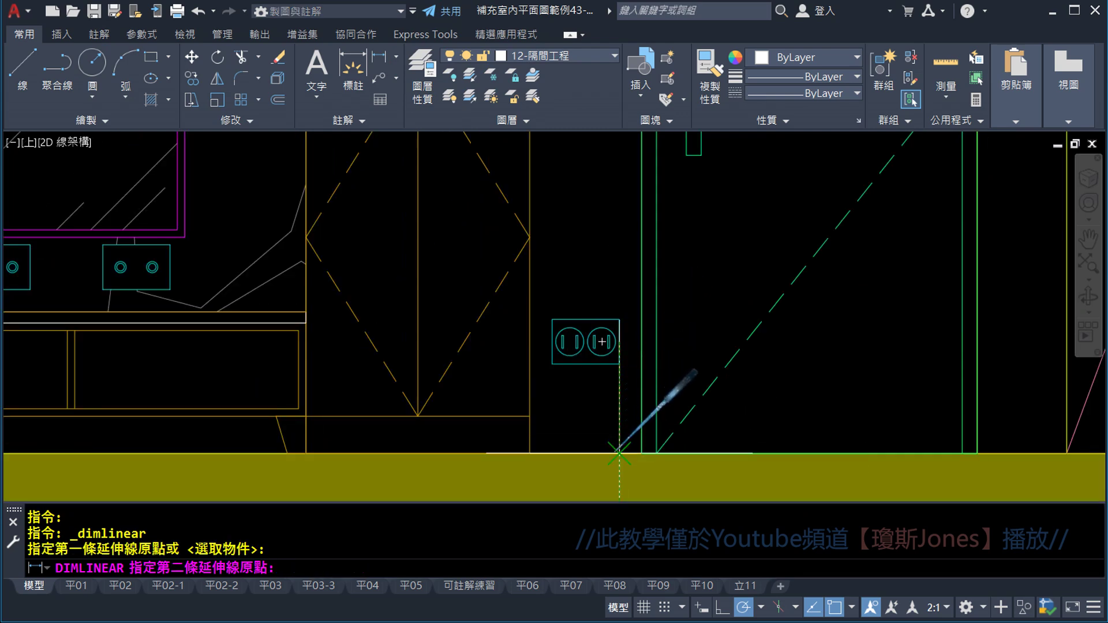
pyautogui.click(620, 453)
pyautogui.click(787, 407)
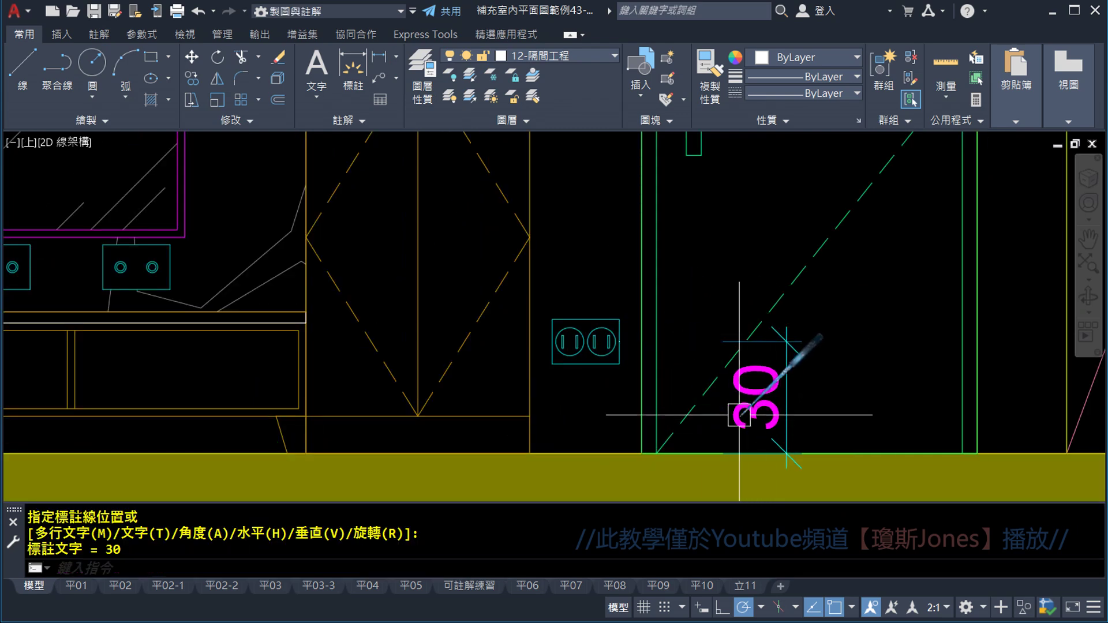
pyautogui.scroll(-3, 744, 398)
pyautogui.scroll(4, 710, 340)
# - Dimension the switch's height above the floor, reading 120
pyautogui.press('space')
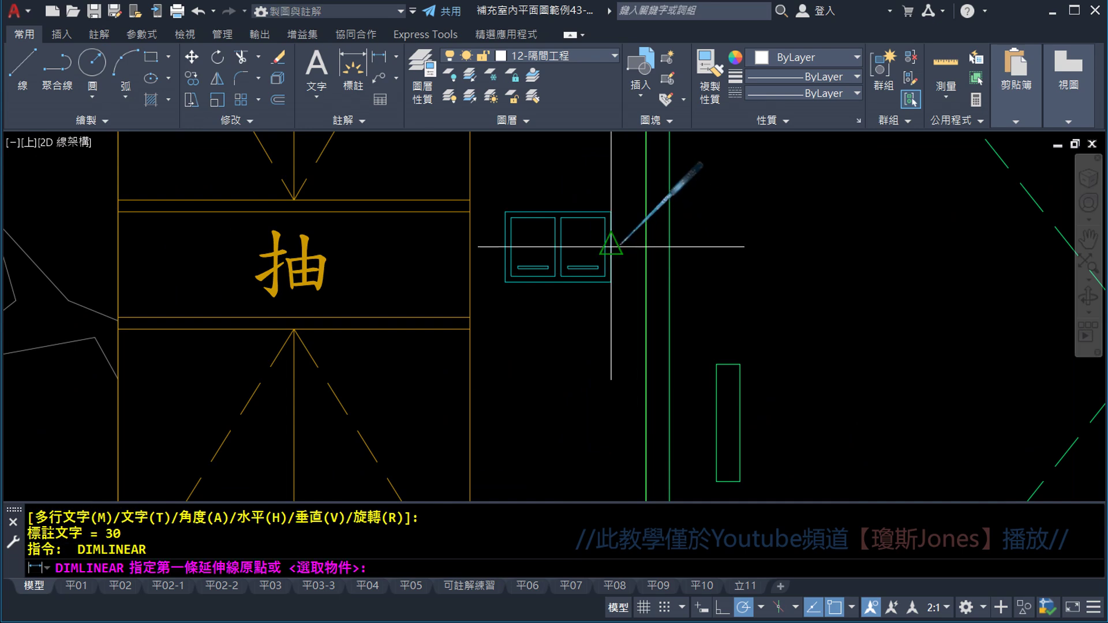
pyautogui.click(611, 246)
pyautogui.scroll(-3, 610, 247)
pyautogui.scroll(1, 606, 259)
pyautogui.scroll(2, 618, 334)
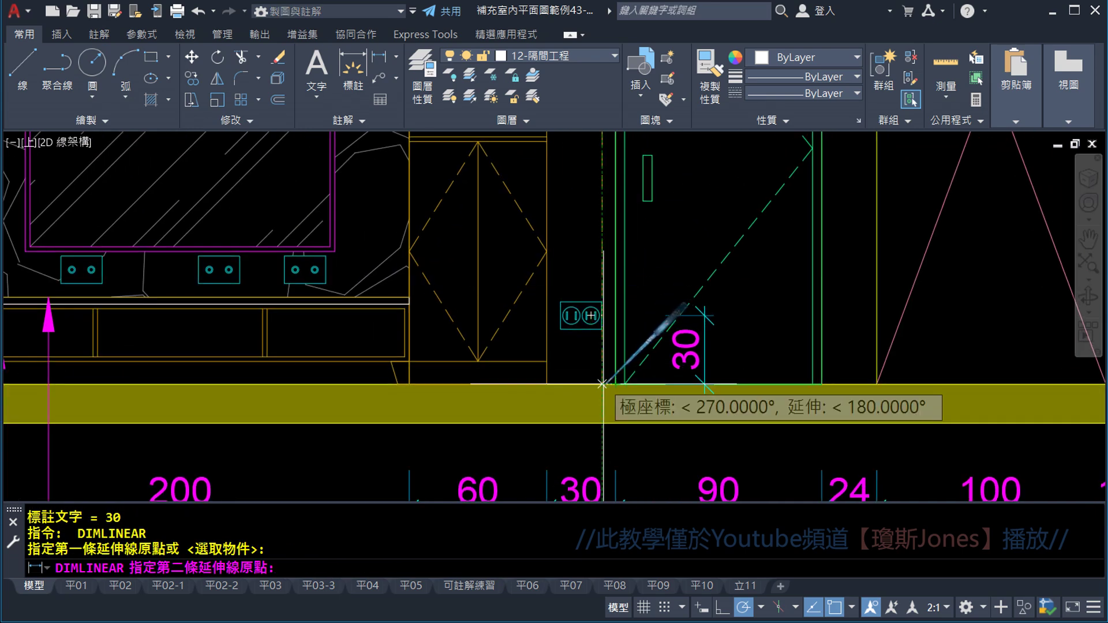
pyautogui.click(601, 383)
pyautogui.click(747, 271)
pyautogui.moveTo(672, 233); pyautogui.dragTo(675, 293, button='middle')
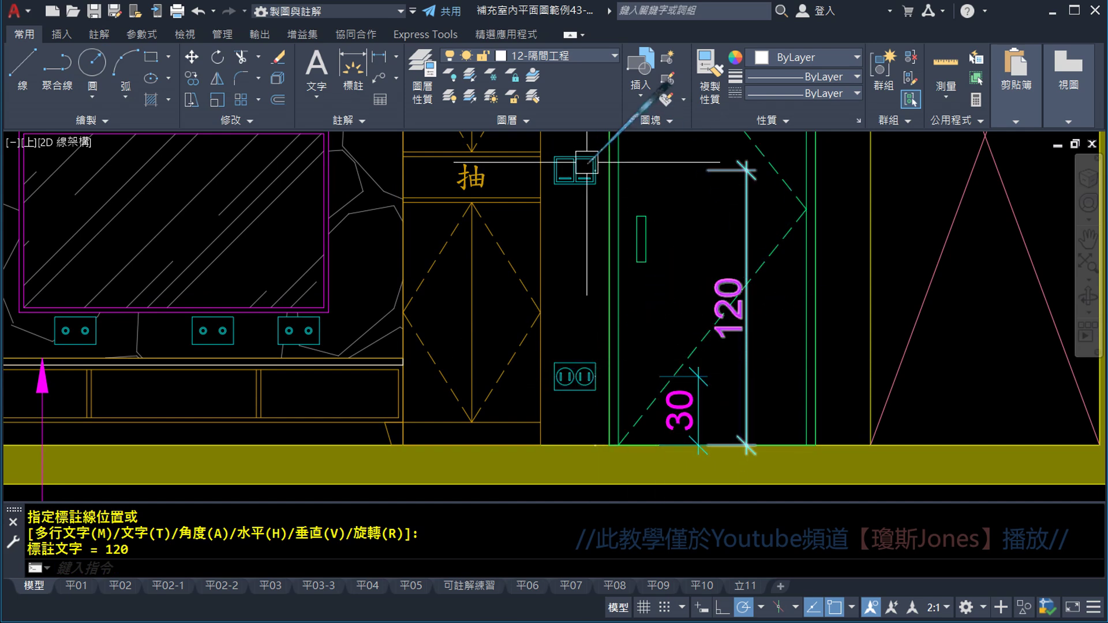
# - Erase both the 30 and 120 check dimensions
pyautogui.click(727, 295)
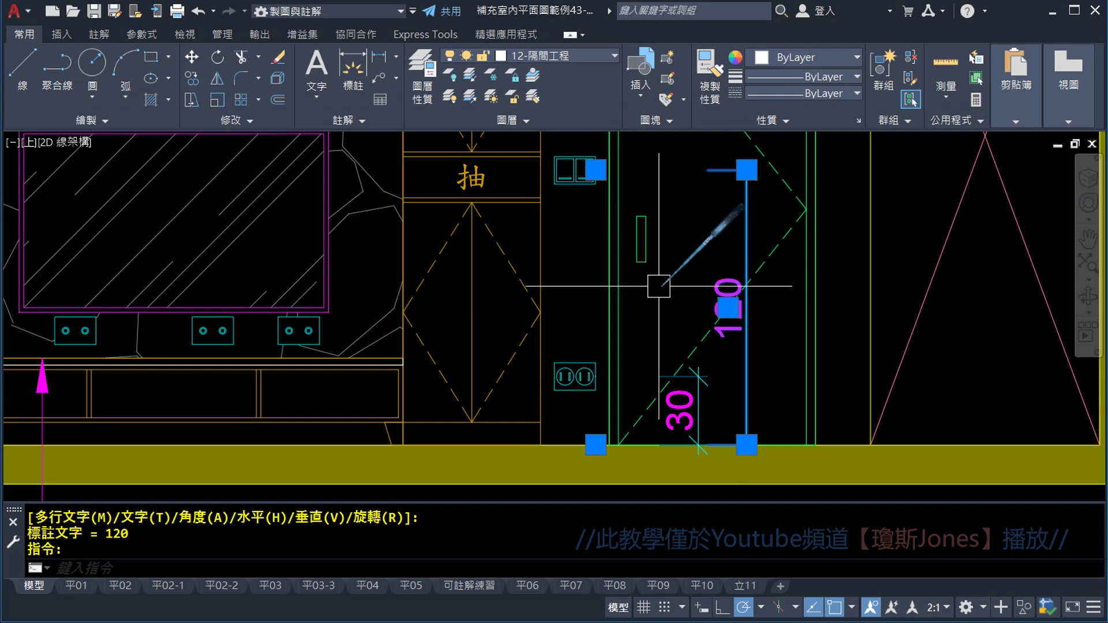
pyautogui.click(681, 411)
pyautogui.press('Delete')
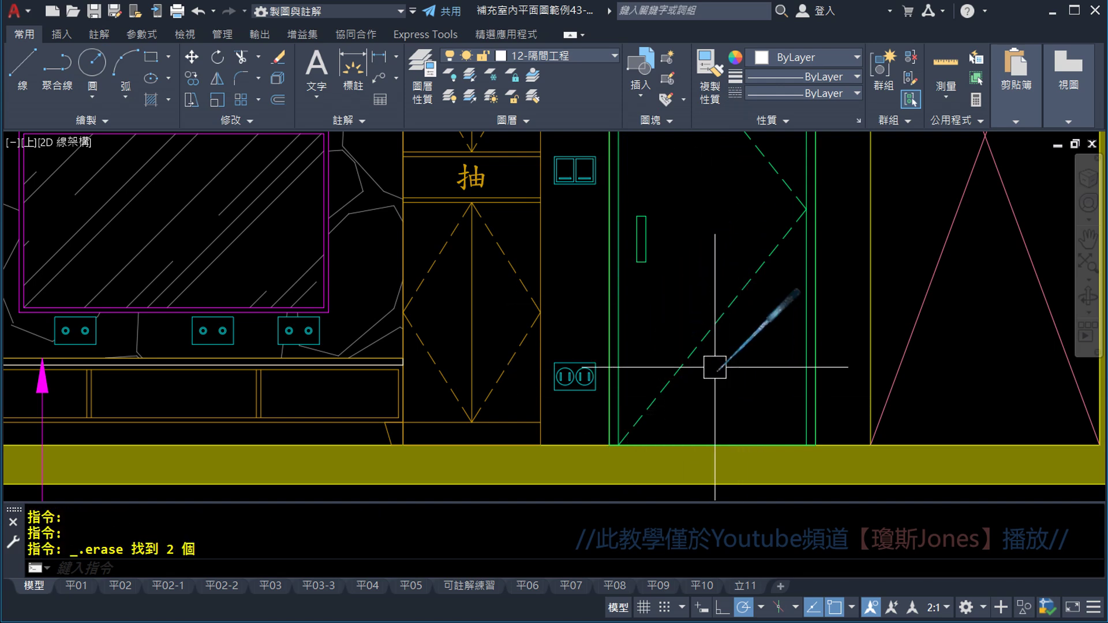
pyautogui.moveTo(673, 240); pyautogui.dragTo(650, 274, button='middle')
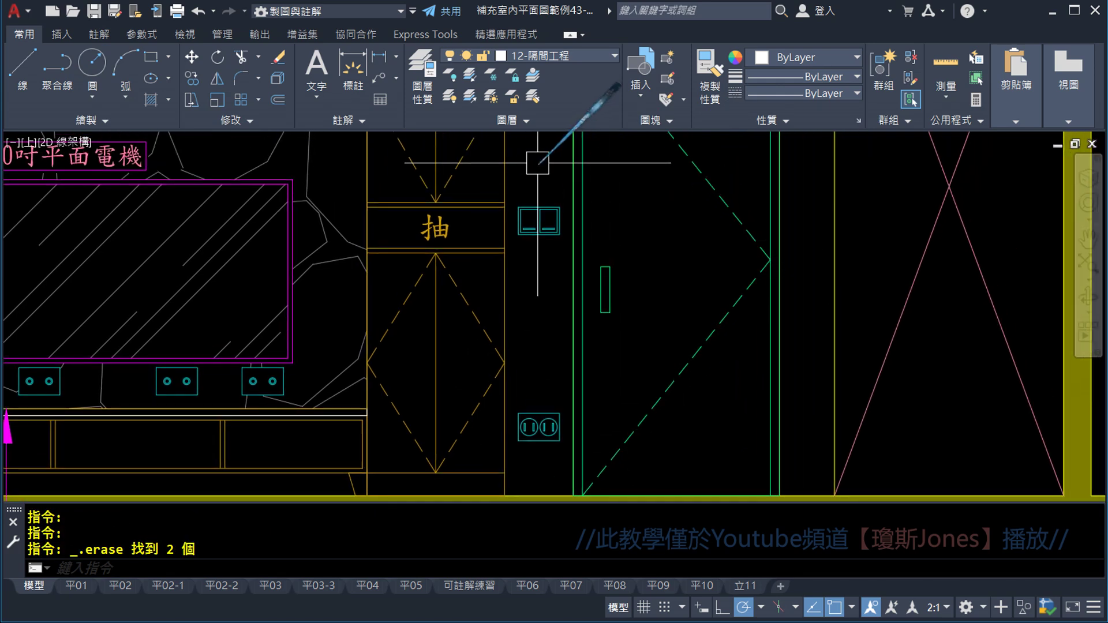
# - Check the switch block's layer, then make 31-弱電開關 the current layer
pyautogui.scroll(2, 537, 164)
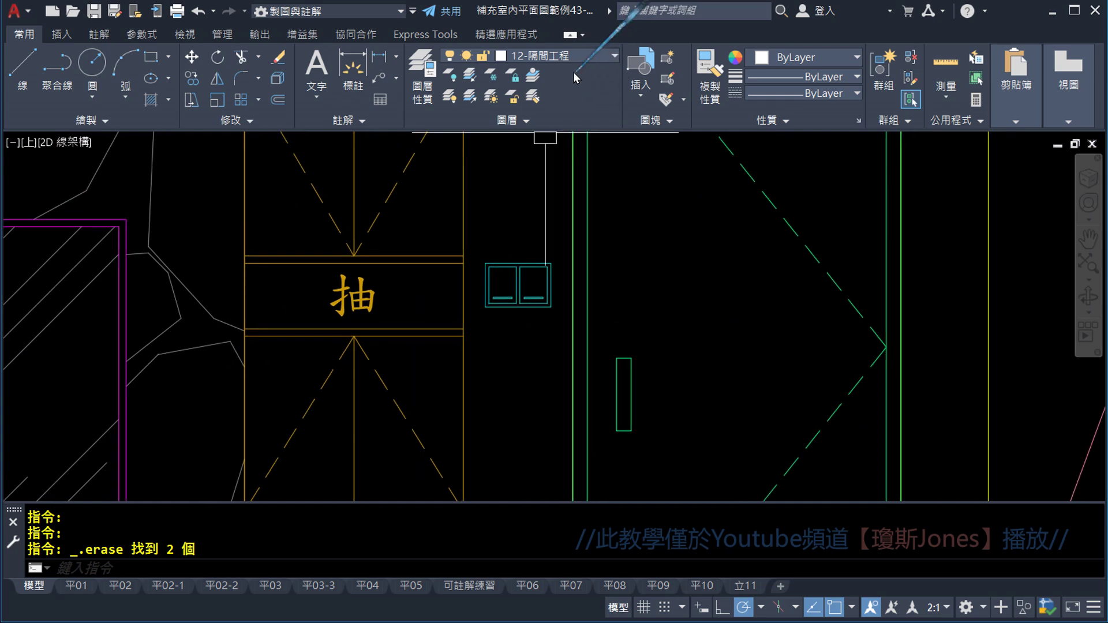
pyautogui.click(576, 55)
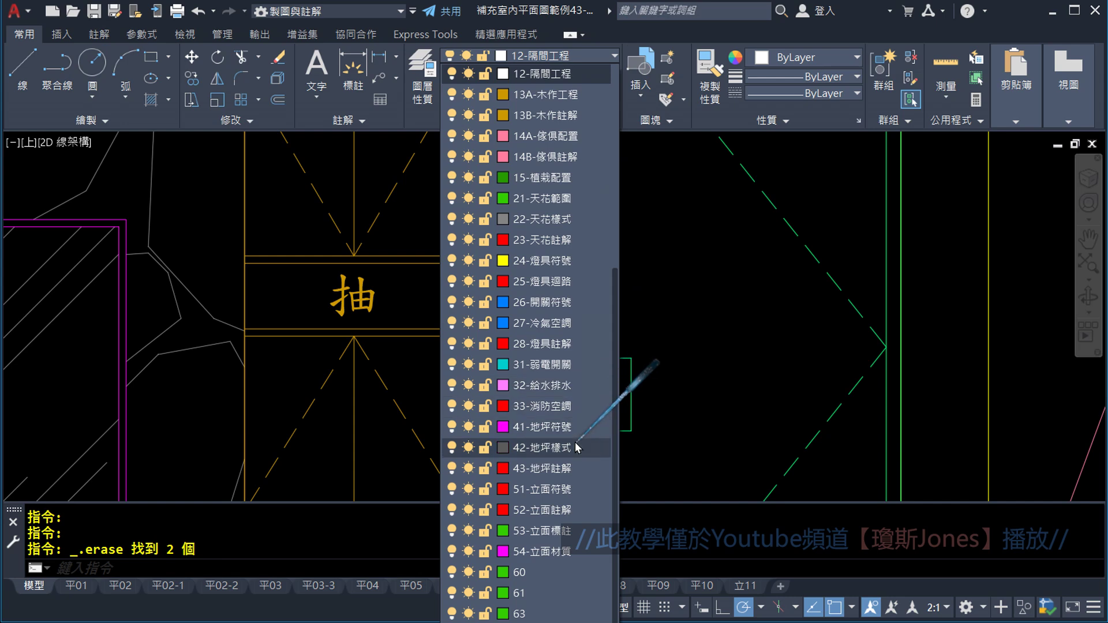
pyautogui.press('Escape')
pyautogui.press('Escape')
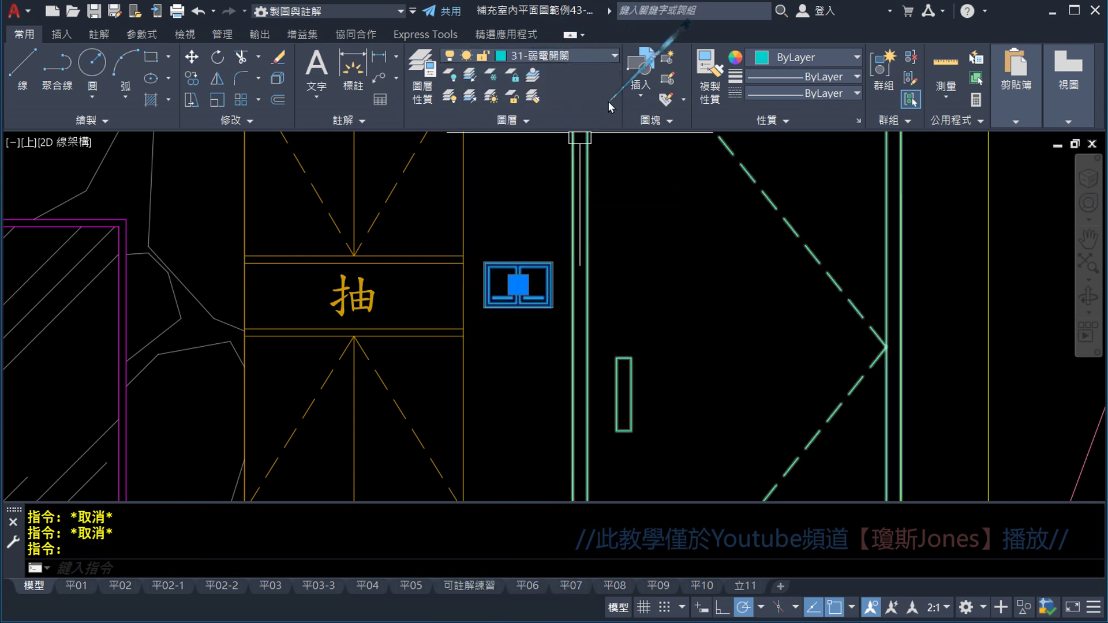
pyautogui.press('Escape')
pyautogui.click(587, 54)
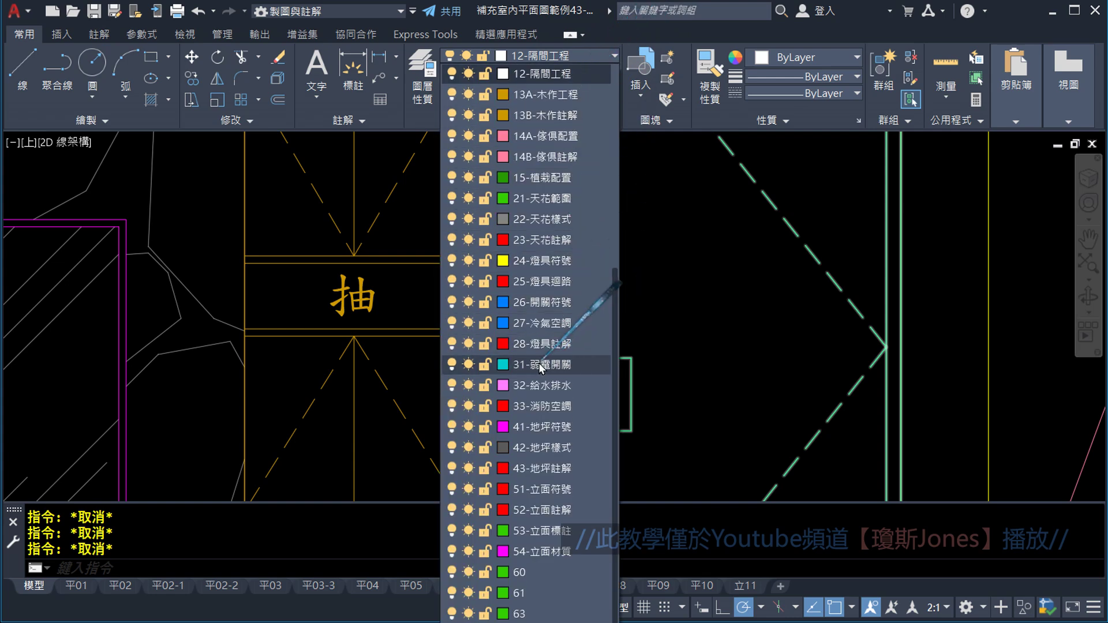
pyautogui.click(540, 364)
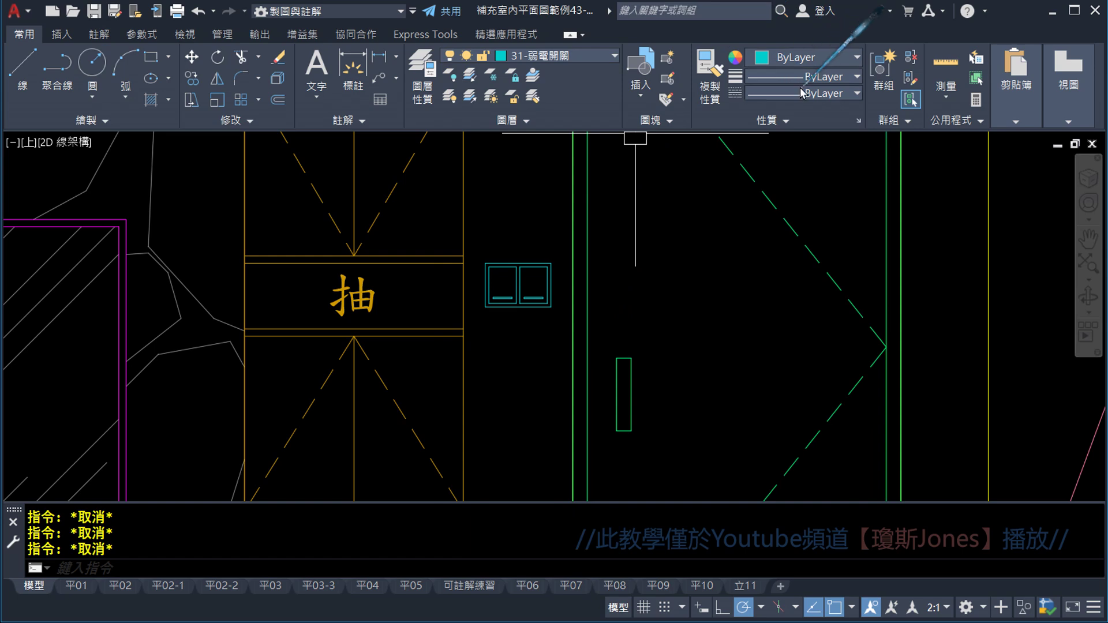
pyautogui.scroll(4, 560, 282)
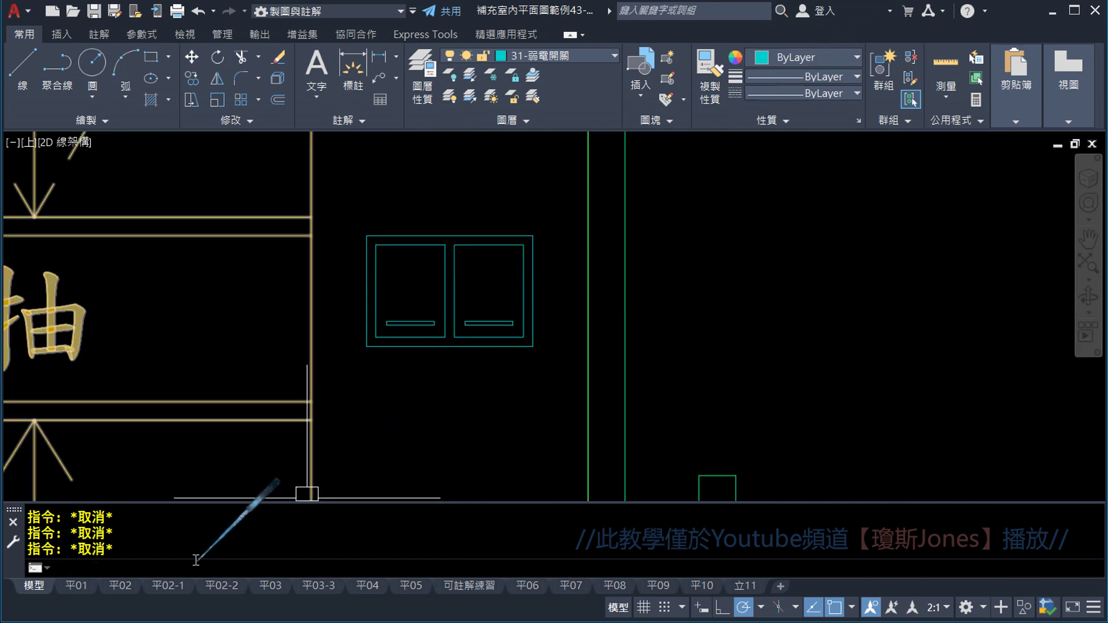
pyautogui.write('RAy')
# - Draw a horizontal ray from the switch's corner
pyautogui.press('Return')
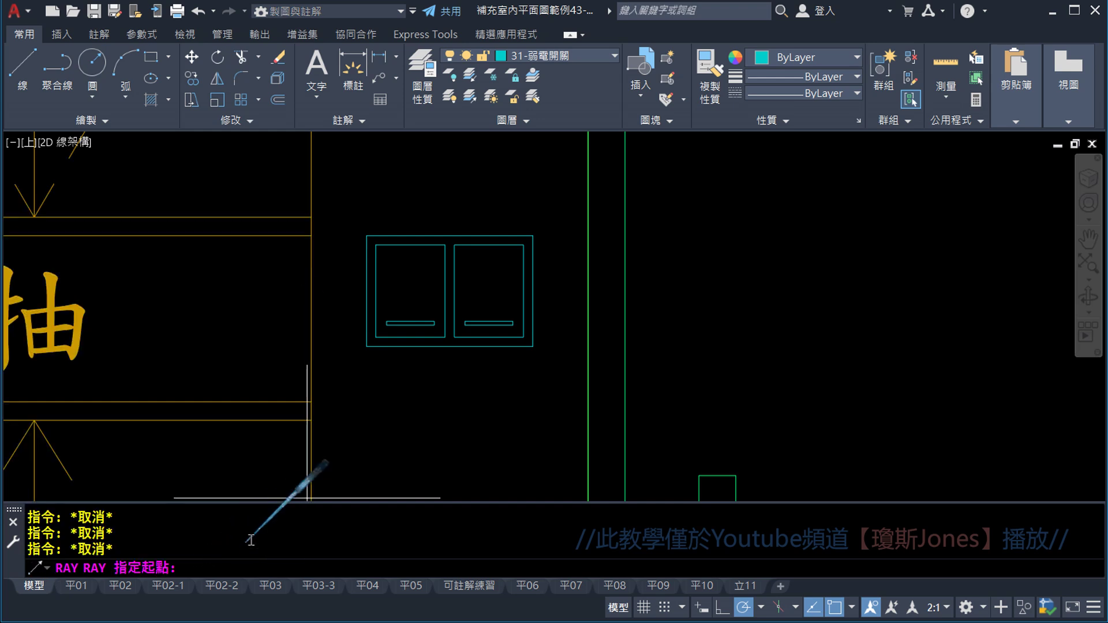
pyautogui.scroll(2, 549, 247)
pyautogui.click(522, 316)
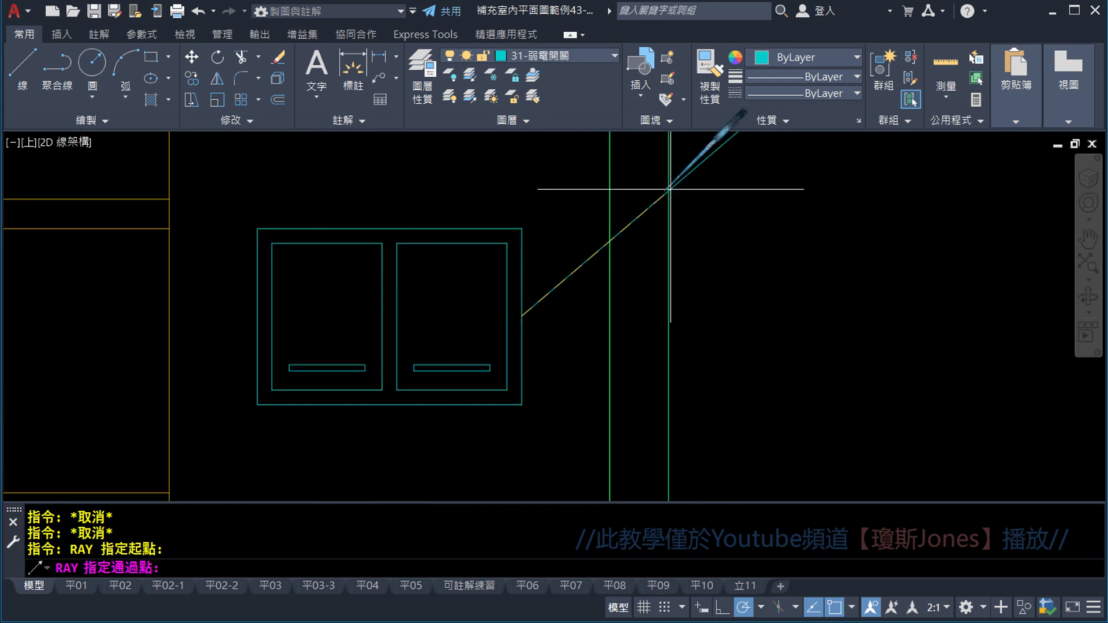
pyautogui.click(792, 315)
pyautogui.press('Return')
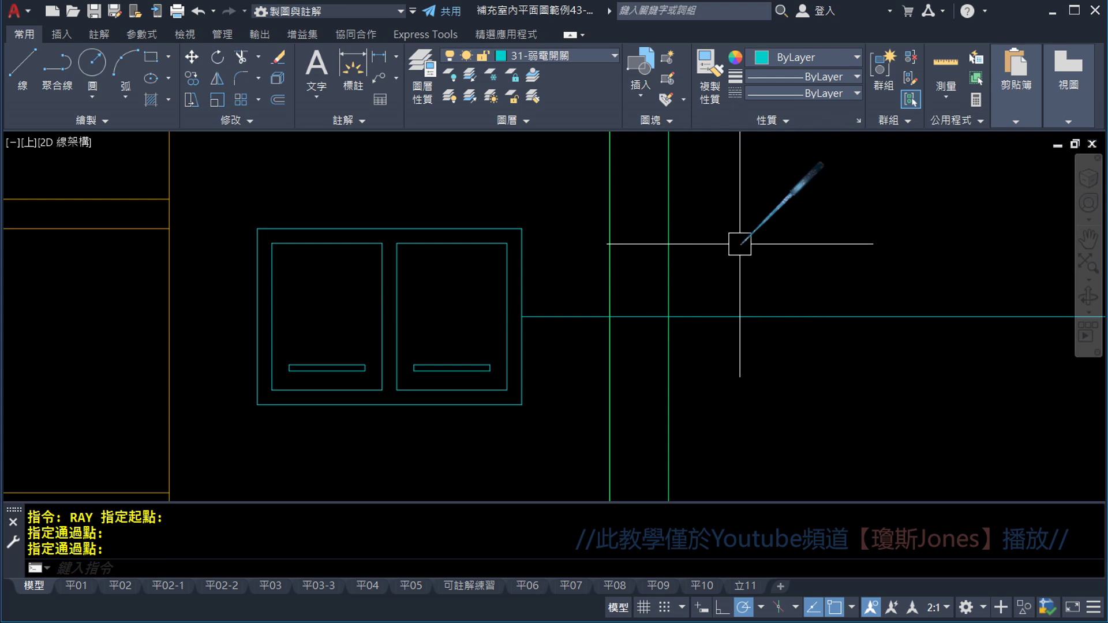
# - Draw a second horizontal ray from the receptacle's right edge
pyautogui.scroll(-3, 686, 299)
pyautogui.moveTo(637, 403); pyautogui.dragTo(576, 158, button='middle')
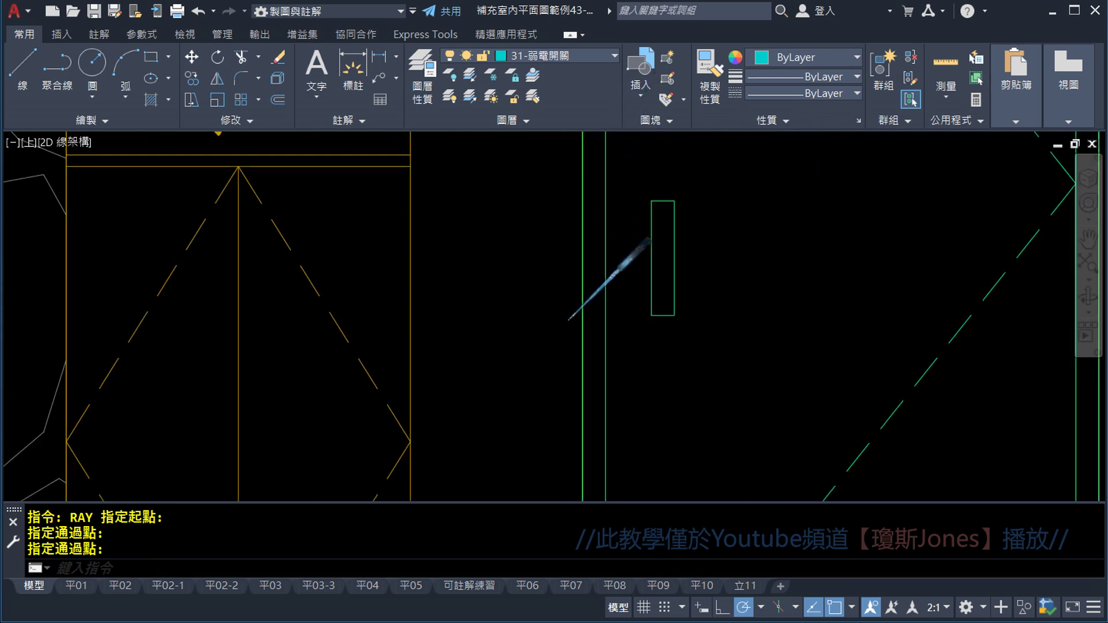
pyautogui.moveTo(593, 277); pyautogui.dragTo(515, 221, button='middle')
pyautogui.scroll(3, 516, 221)
pyautogui.press('Return')
pyautogui.click(489, 358)
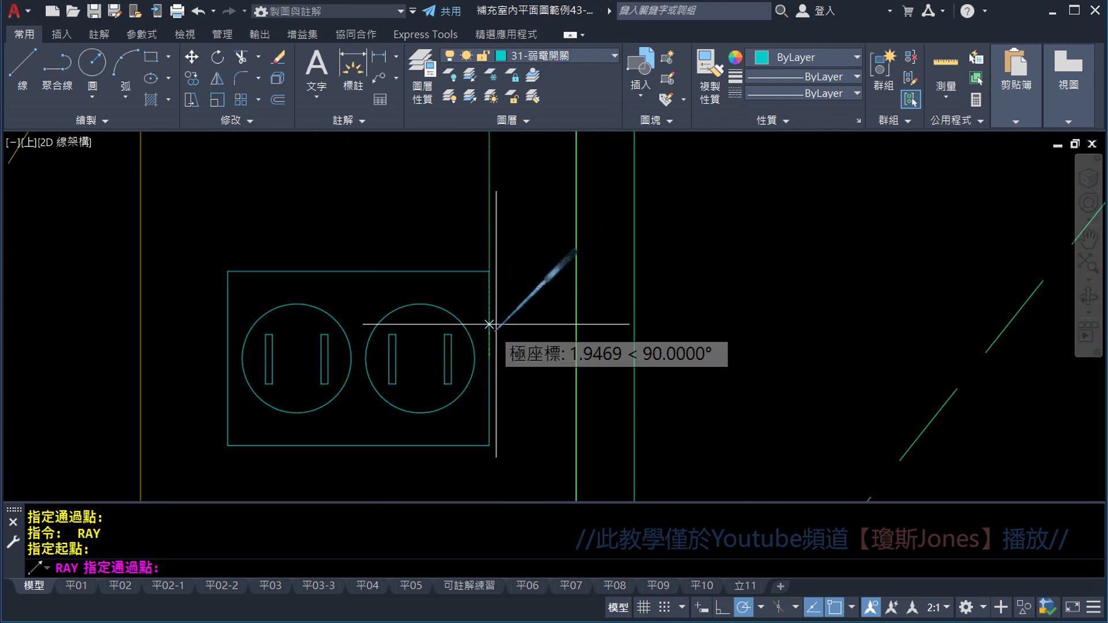
pyautogui.click(733, 361)
pyautogui.press('Return')
# - Pan and zoom across toward the B-direction elevation
pyautogui.scroll(-6, 646, 310)
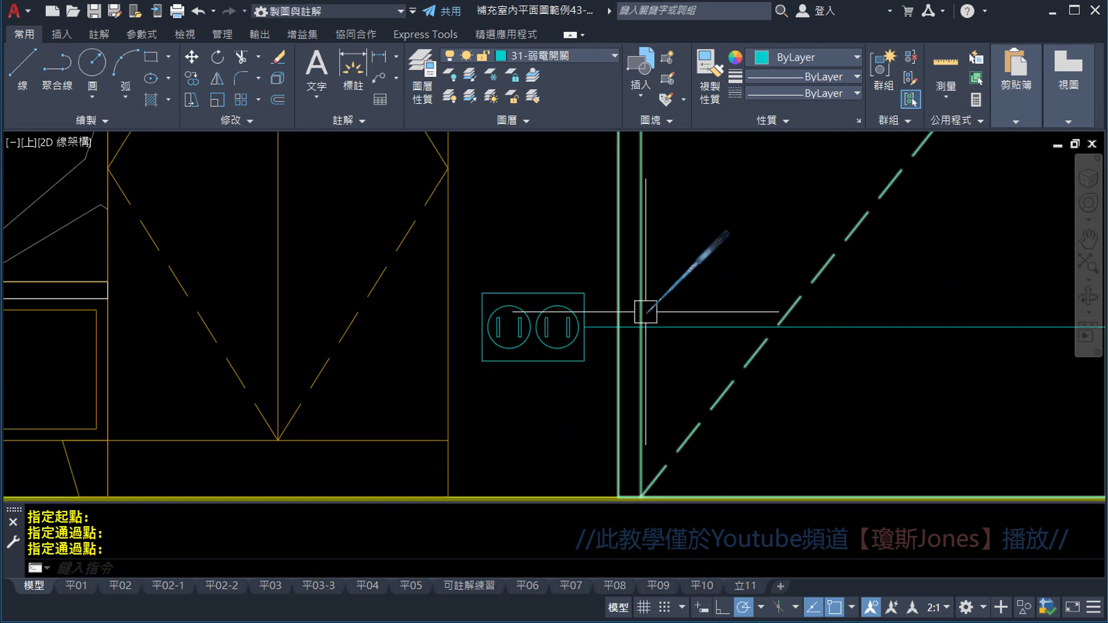
pyautogui.scroll(-3, 652, 314)
pyautogui.moveTo(695, 218); pyautogui.dragTo(534, 314, button='middle')
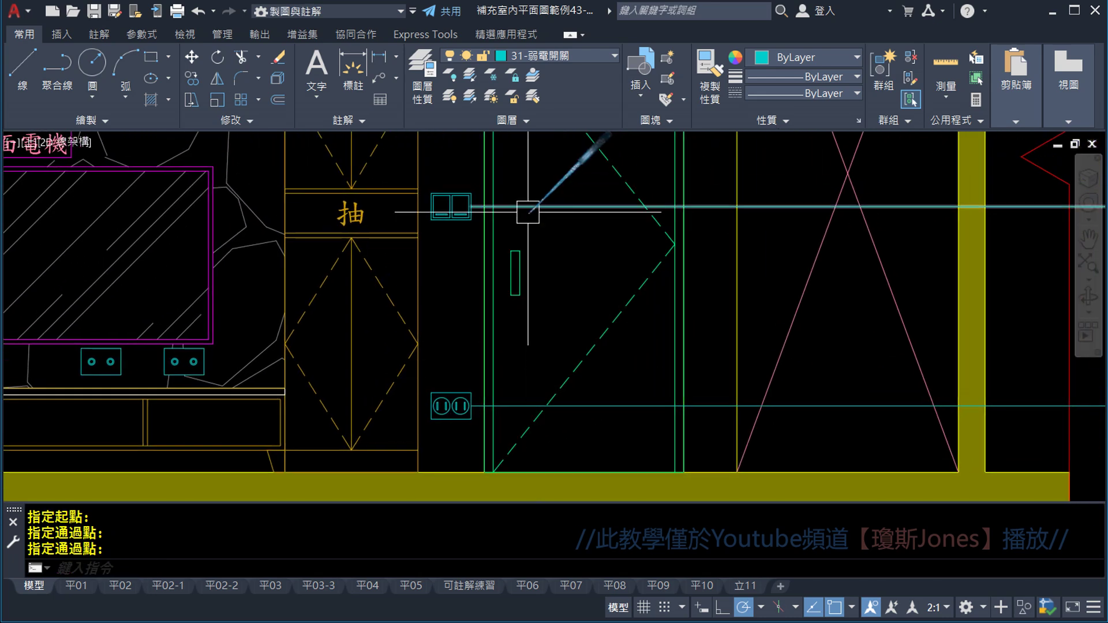
pyautogui.scroll(-5, 518, 225)
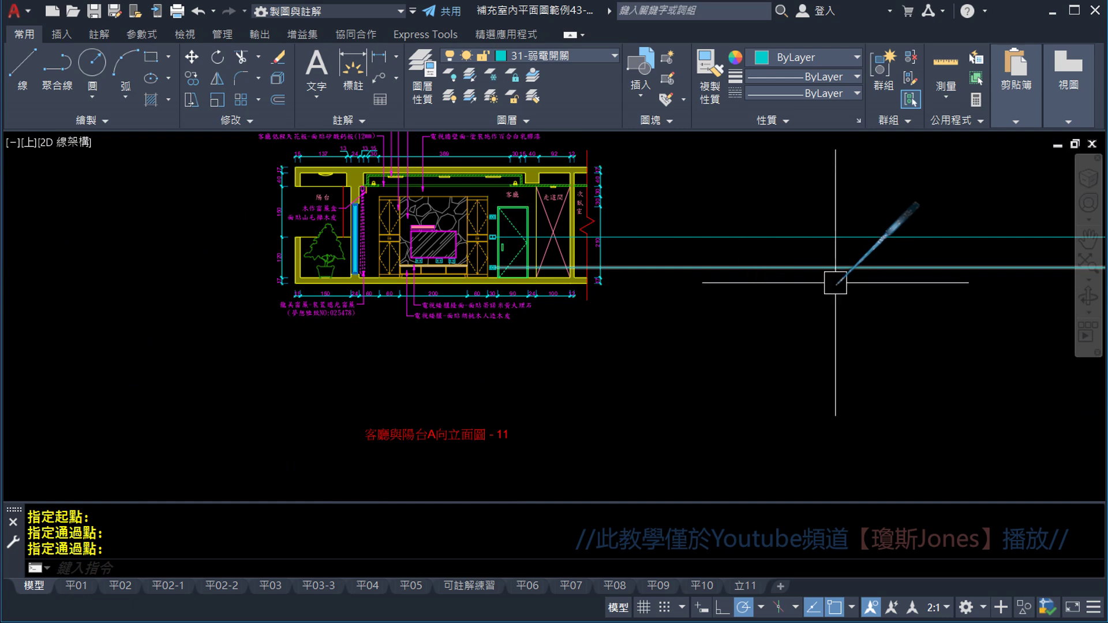
pyautogui.scroll(3, 836, 292)
pyautogui.scroll(1, 686, 298)
pyautogui.scroll(2, 686, 298)
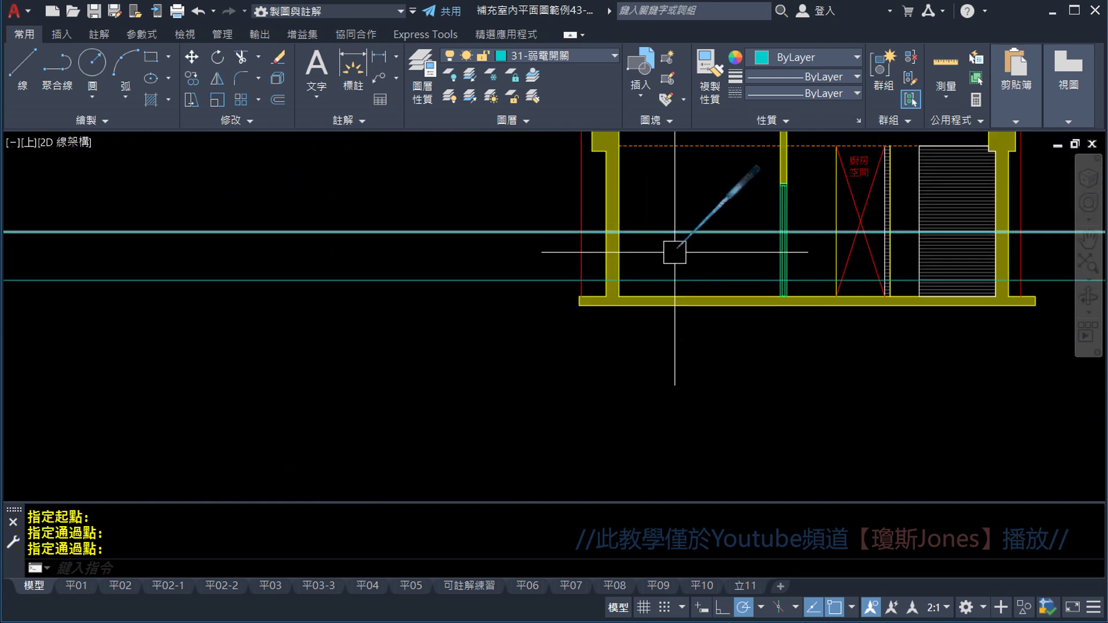
pyautogui.scroll(-2, 733, 260)
pyautogui.scroll(2, 657, 283)
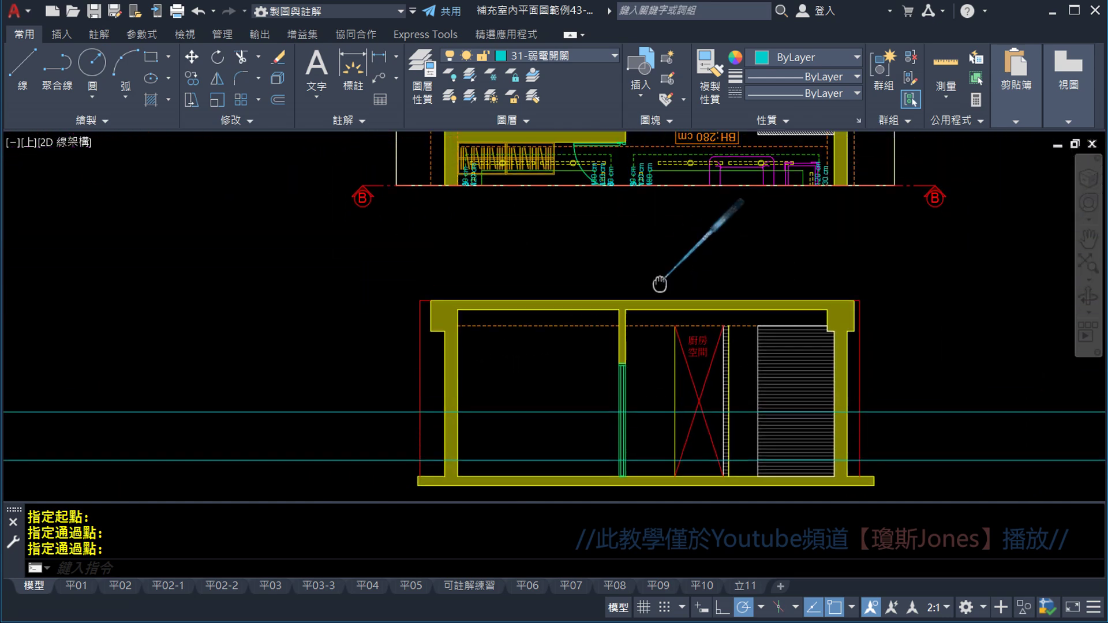
# - Invert the plan block's clipping and zoom onto the H:30 and H:120 cm outlet labels
pyautogui.click(695, 169)
pyautogui.moveTo(695, 169); pyautogui.dragTo(687, 267, button='middle')
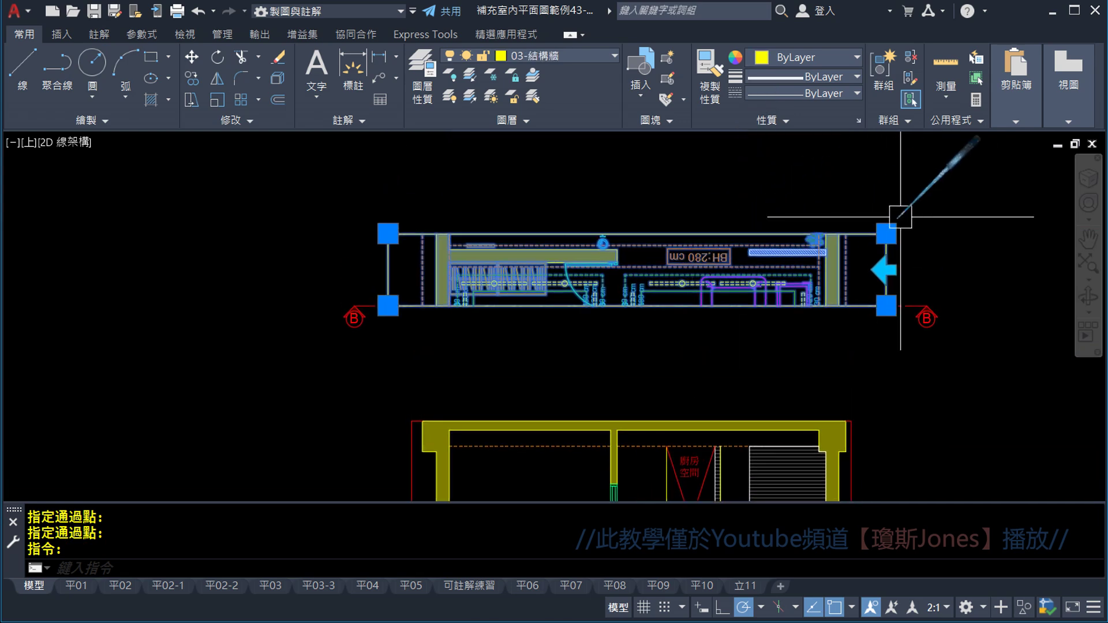
pyautogui.click(886, 269)
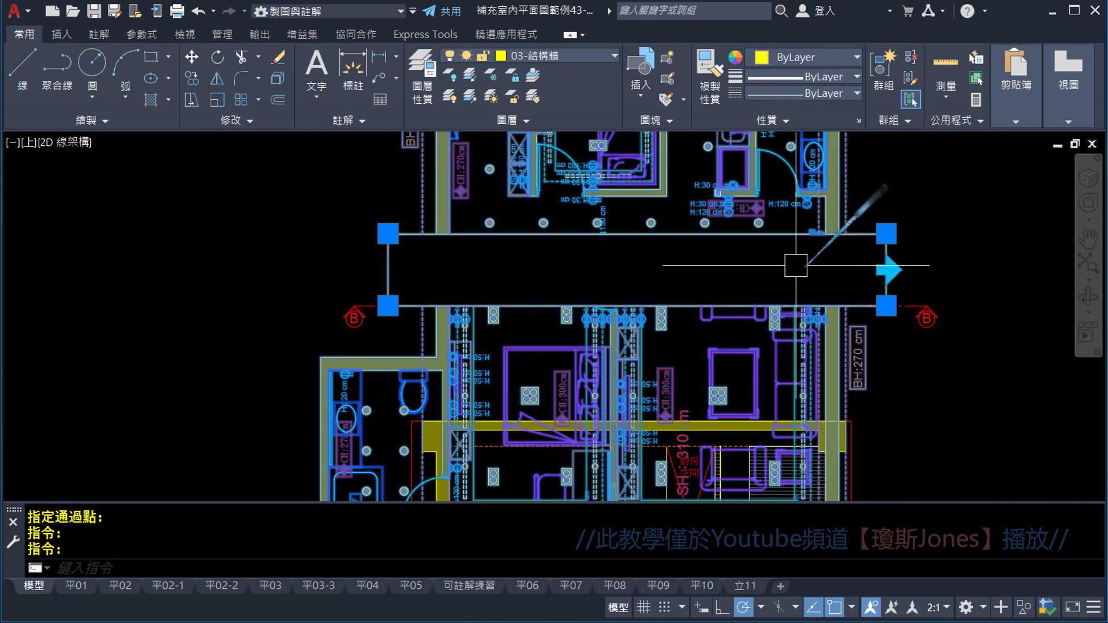
pyautogui.moveTo(673, 221); pyautogui.dragTo(678, 270, button='middle')
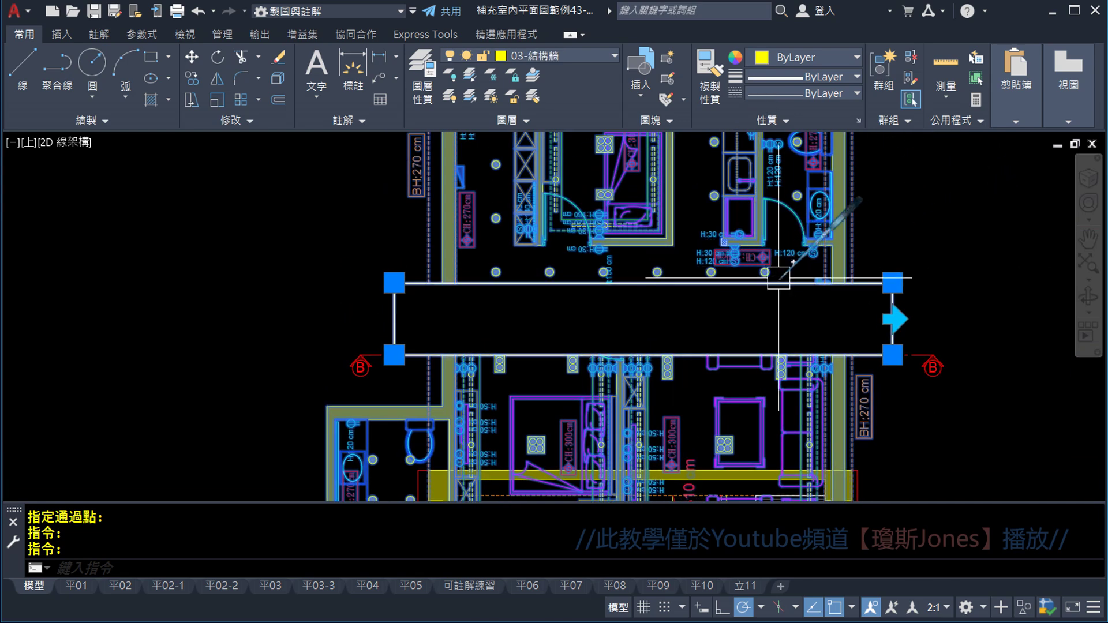
pyautogui.scroll(4, 744, 262)
pyautogui.scroll(4, 735, 255)
pyautogui.scroll(-1, 701, 243)
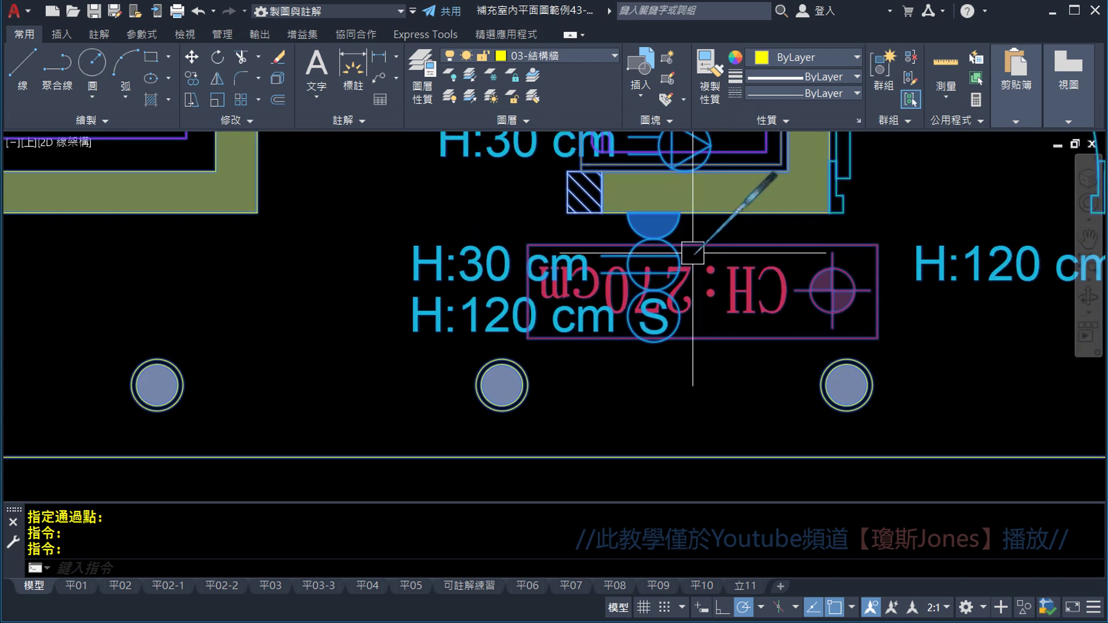
pyautogui.scroll(3, 704, 248)
pyautogui.write('ray')
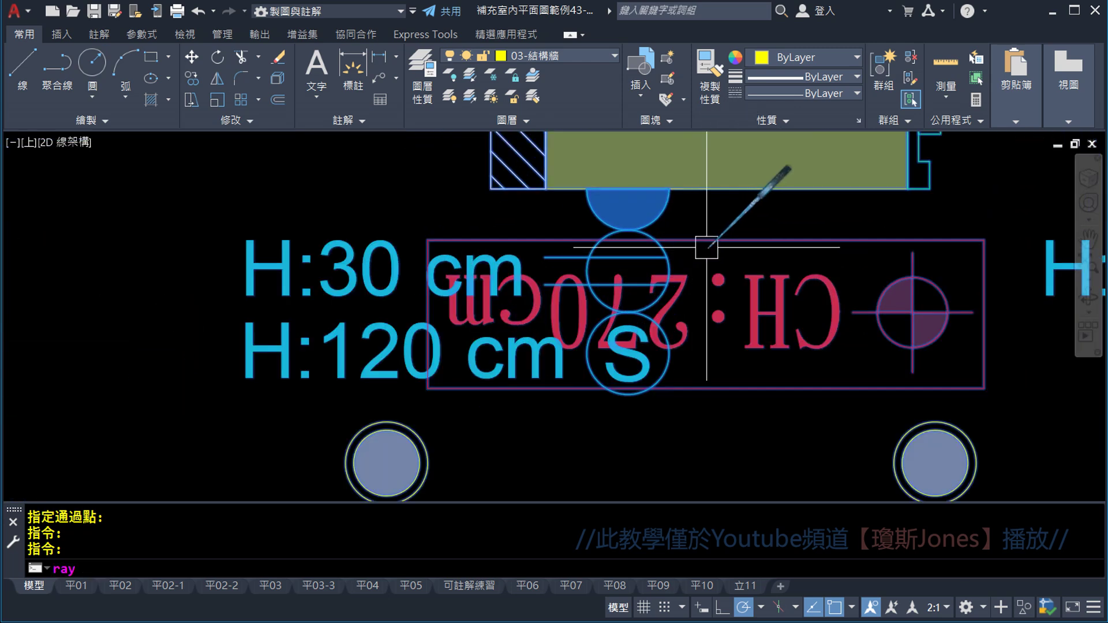
# - Draw a vertical ray from the plan's switch symbol straight down through the B elevation
pyautogui.press('Return')
pyautogui.click(628, 186)
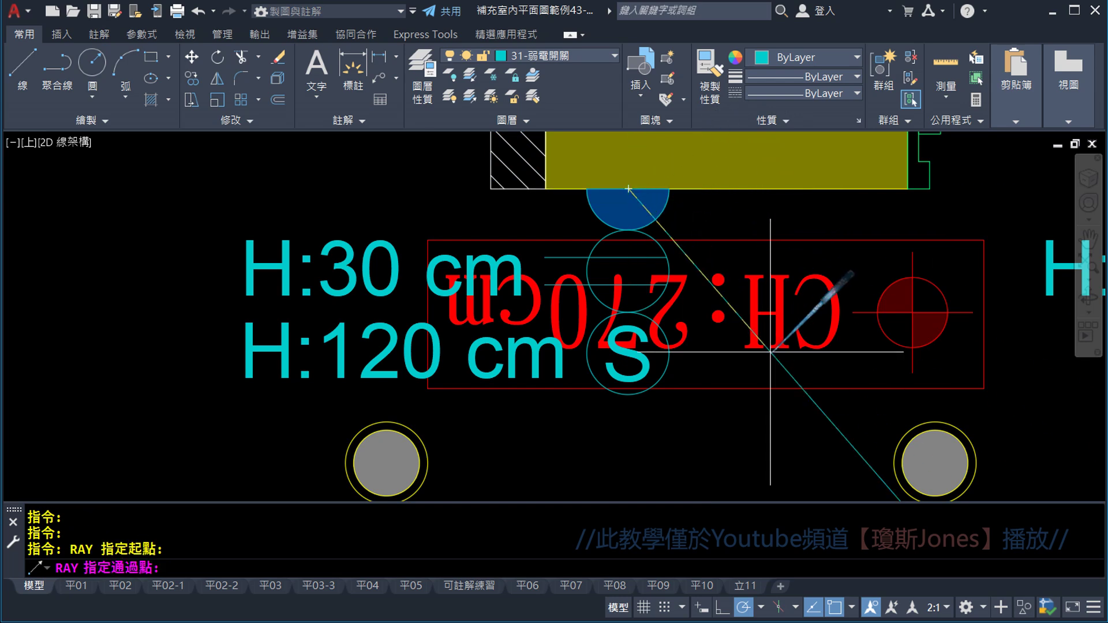
pyautogui.click(630, 404)
pyautogui.press('Escape')
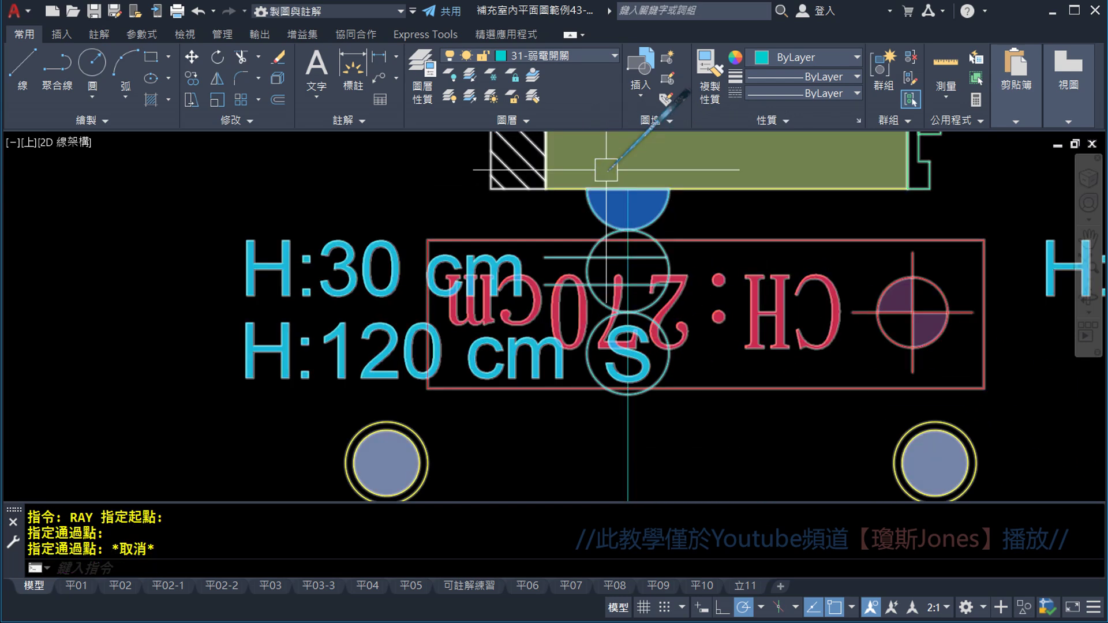
pyautogui.scroll(-4, 606, 170)
pyautogui.scroll(-3, 664, 185)
pyautogui.scroll(5, 661, 225)
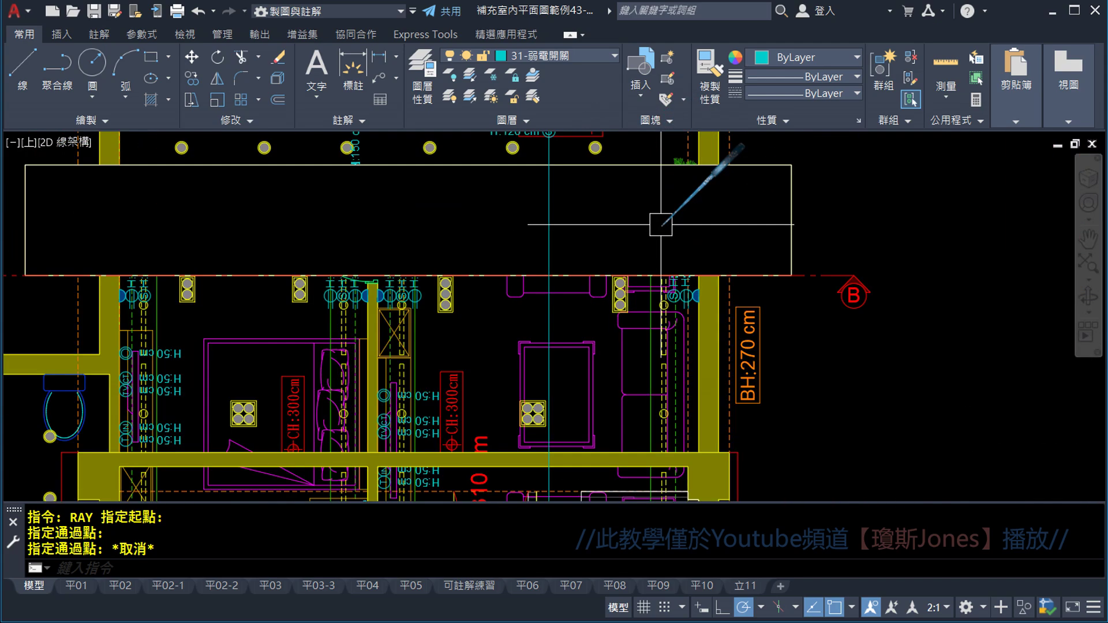
pyautogui.scroll(4, 562, 155)
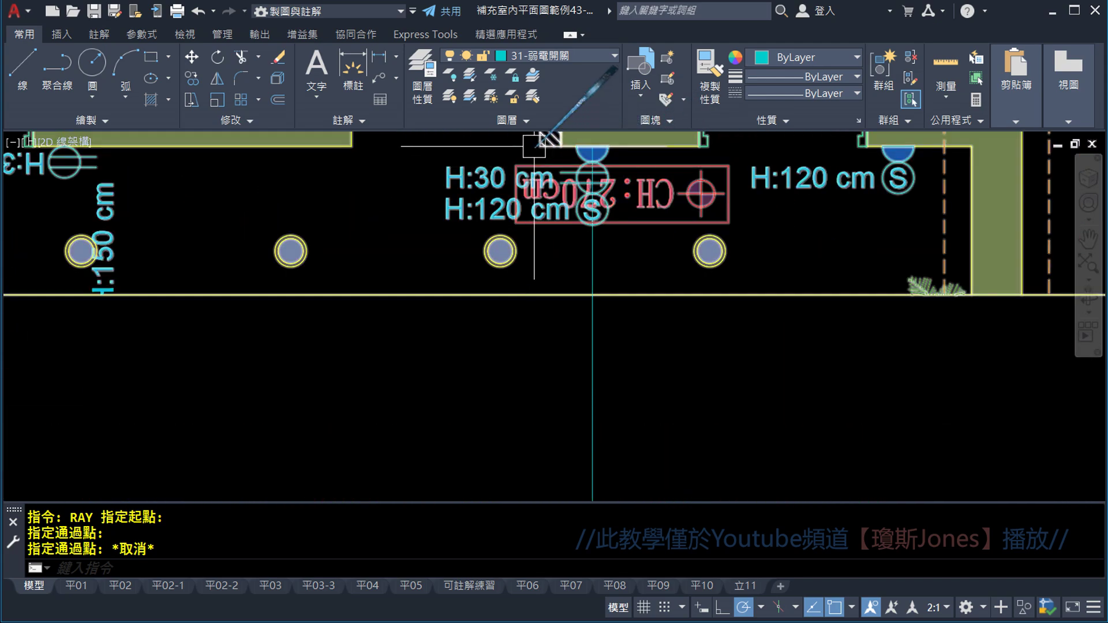
pyautogui.scroll(-2, 551, 176)
pyautogui.scroll(-2, 595, 173)
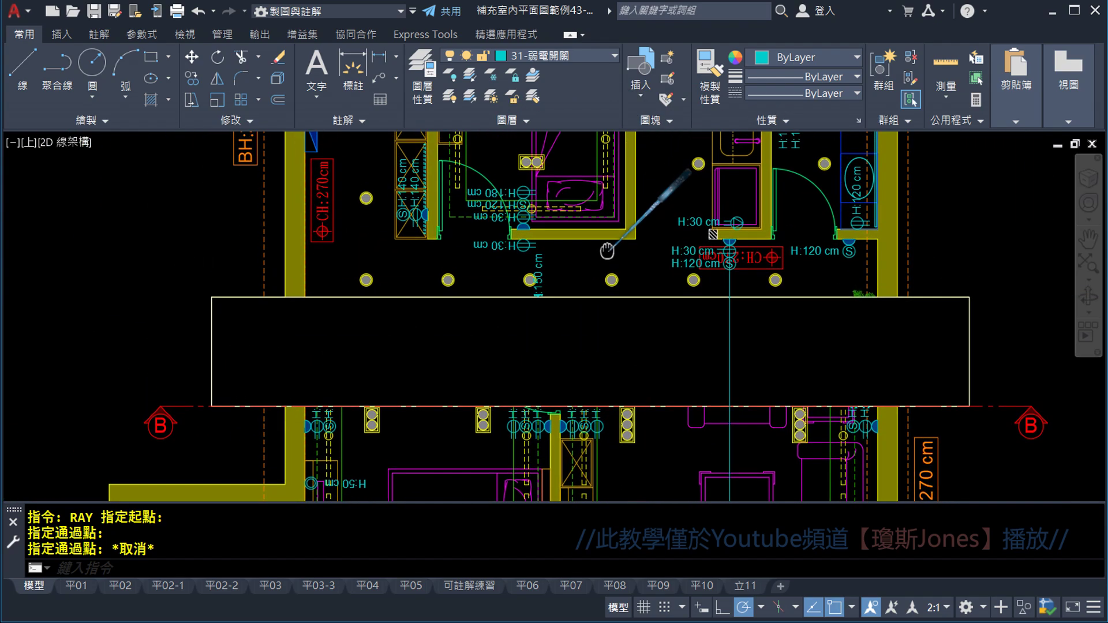
# - Shift the floor plan view and check the long rectangle below the switch labels
pyautogui.moveTo(606, 231)
pyautogui.mouseDown(button='middle')
pyautogui.moveTo(515, 232)
pyautogui.moveTo(498, 197)
pyautogui.mouseUp(button='middle')
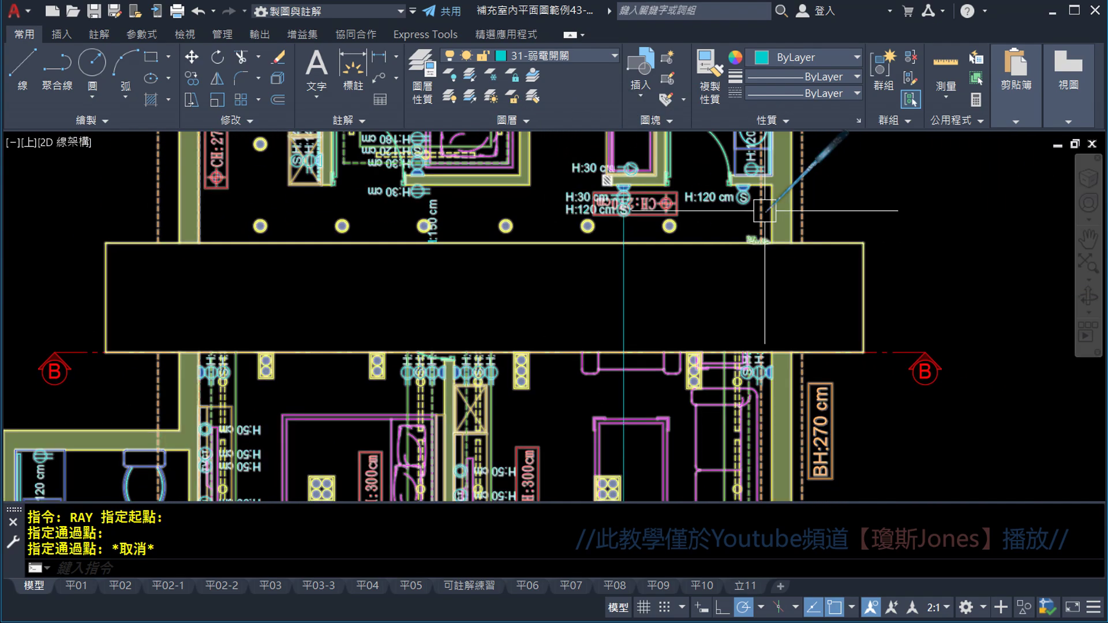
pyautogui.click(765, 242)
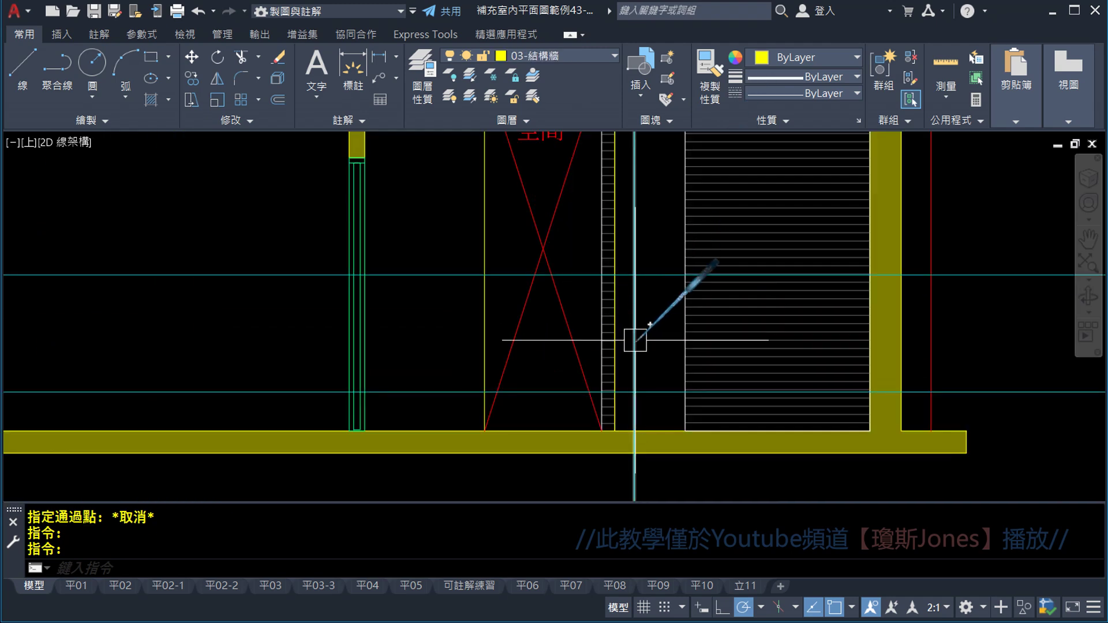
pyautogui.press('Escape')
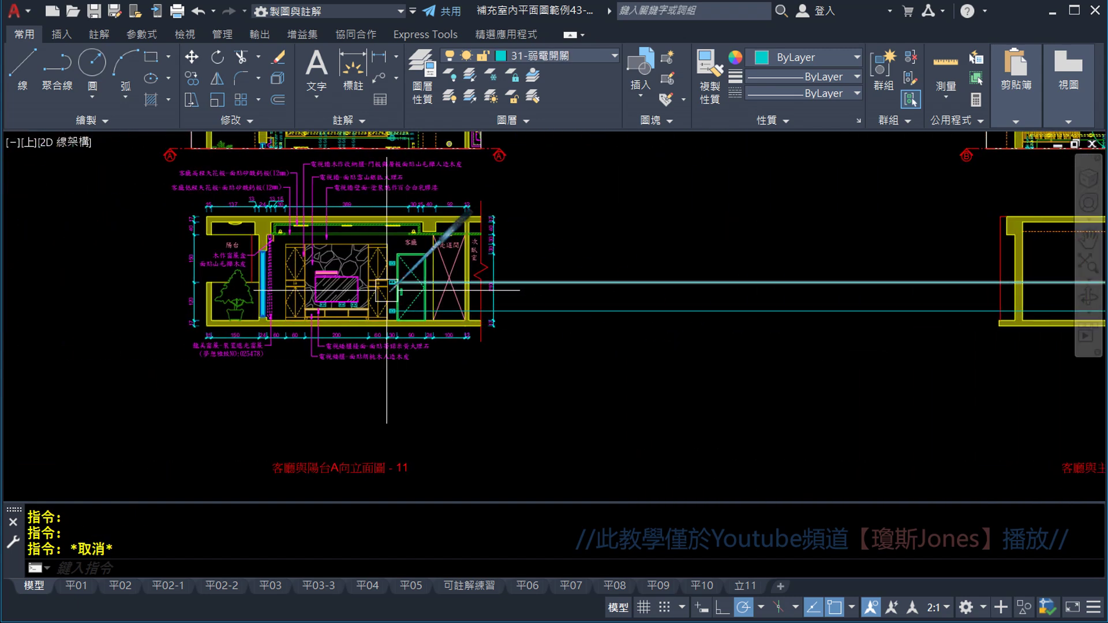
# - Start a copy and window-select both the switch and outlet symbols in the plan
pyautogui.scroll(5, 383, 303)
pyautogui.scroll(3, 452, 302)
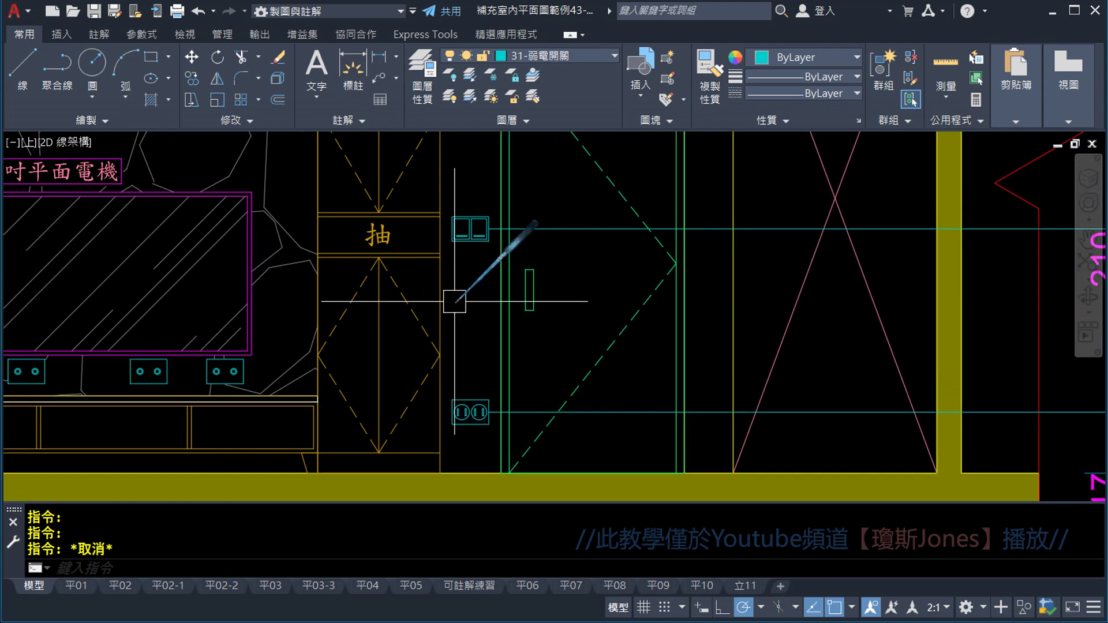
pyautogui.click(192, 81)
pyautogui.scroll(5, 462, 208)
pyautogui.click(403, 206)
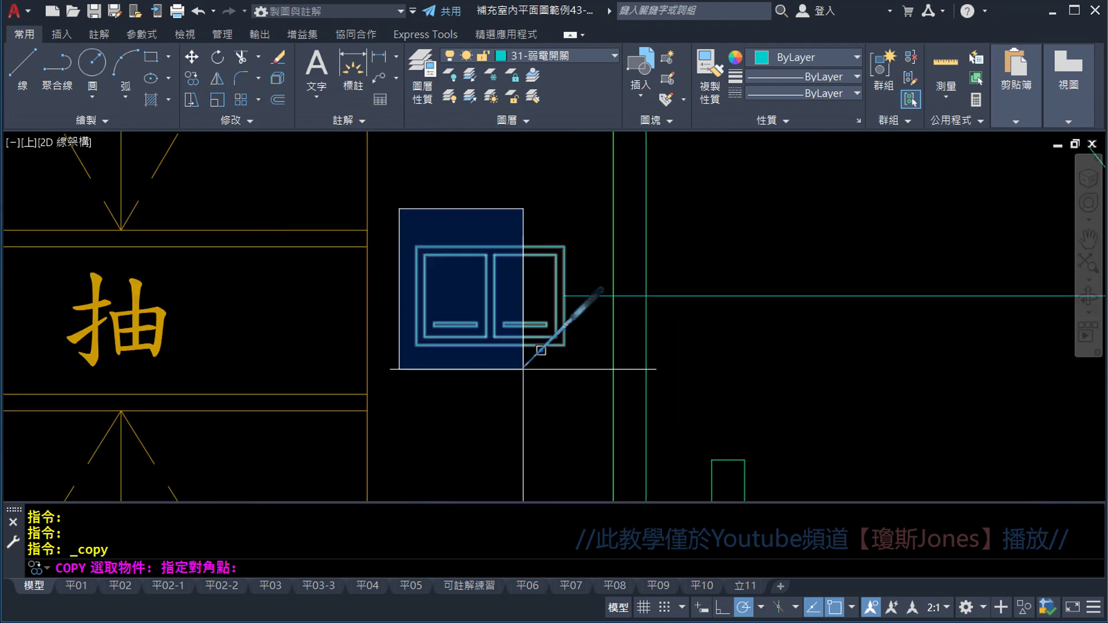
pyautogui.click(577, 376)
pyautogui.scroll(-4, 495, 378)
pyautogui.scroll(-2, 493, 231)
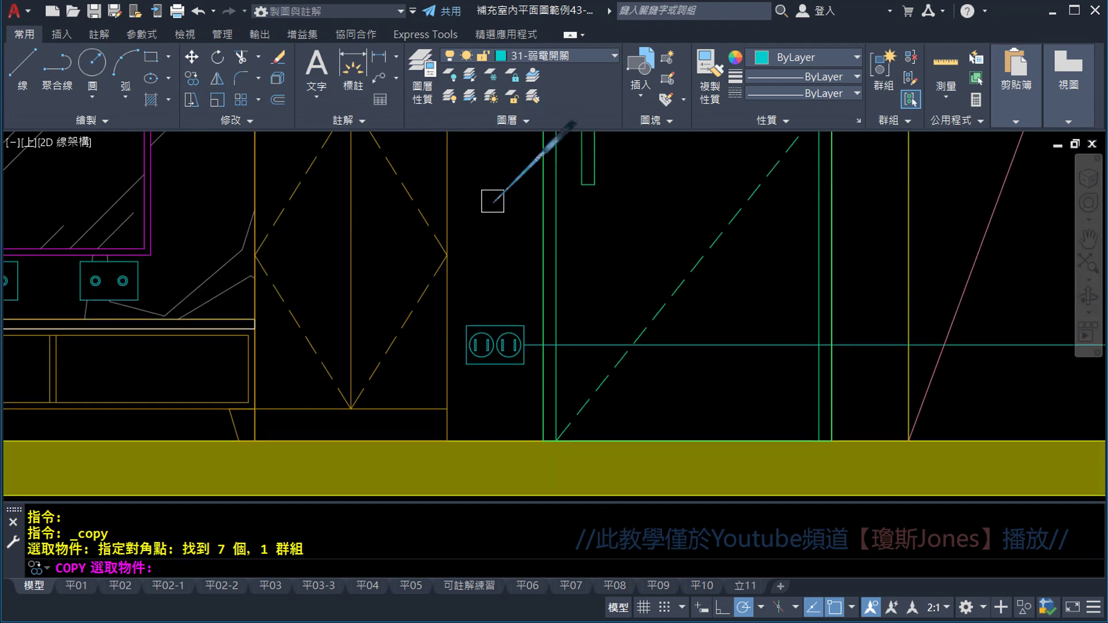
pyautogui.scroll(4, 461, 300)
pyautogui.click(458, 294)
pyautogui.click(643, 448)
pyautogui.scroll(-5, 634, 369)
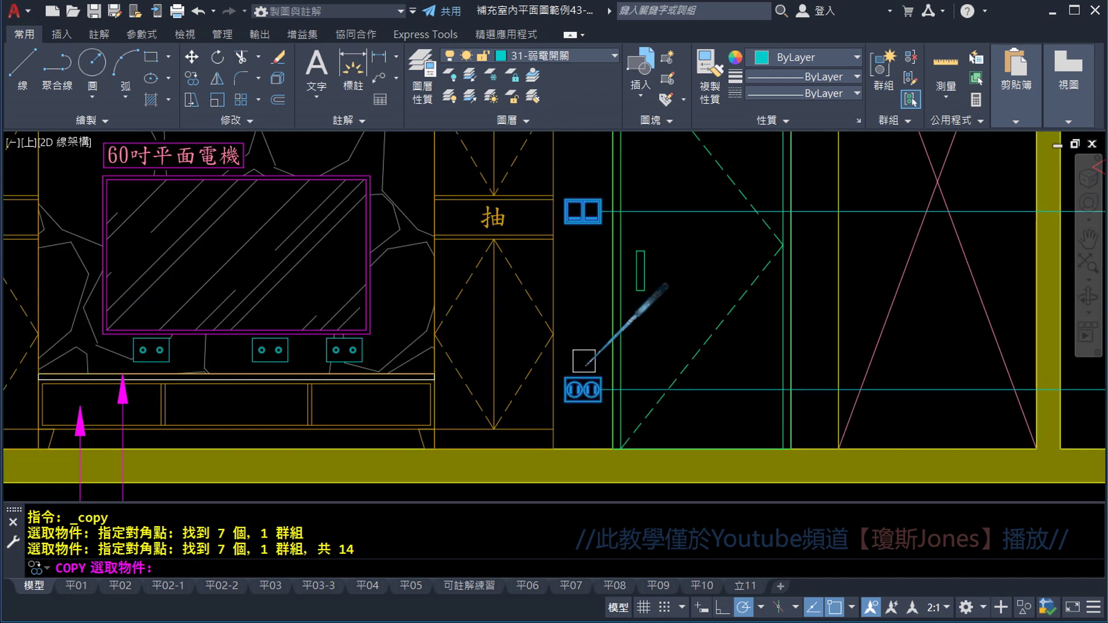
pyautogui.scroll(2, 589, 323)
pyautogui.scroll(2, 594, 305)
pyautogui.press('Return')
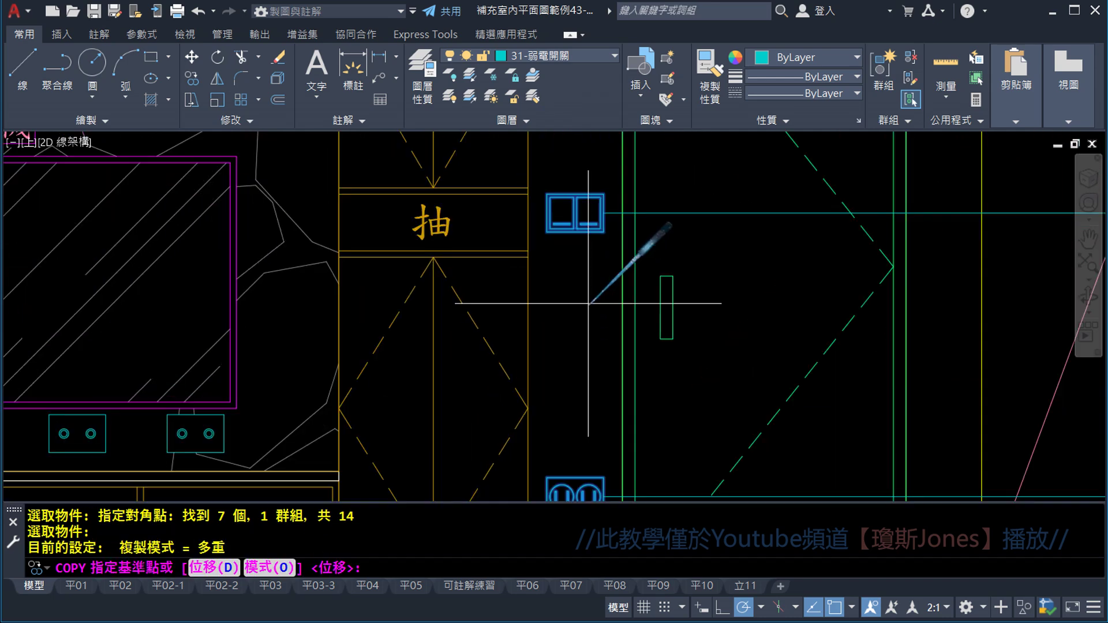
pyautogui.scroll(8, 577, 173)
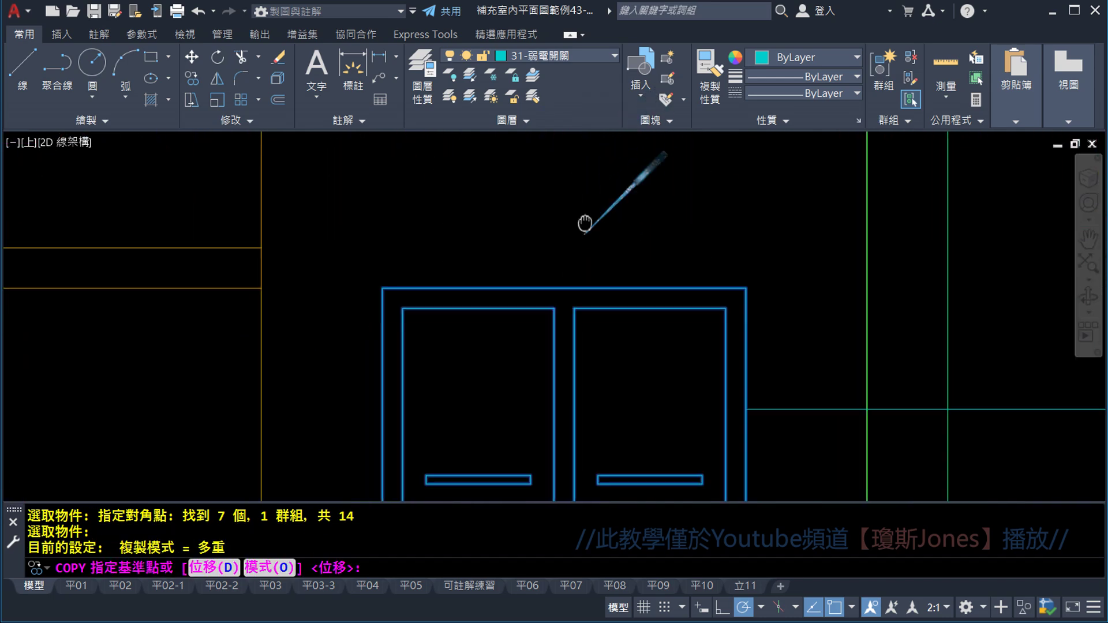
pyautogui.scroll(2, 594, 225)
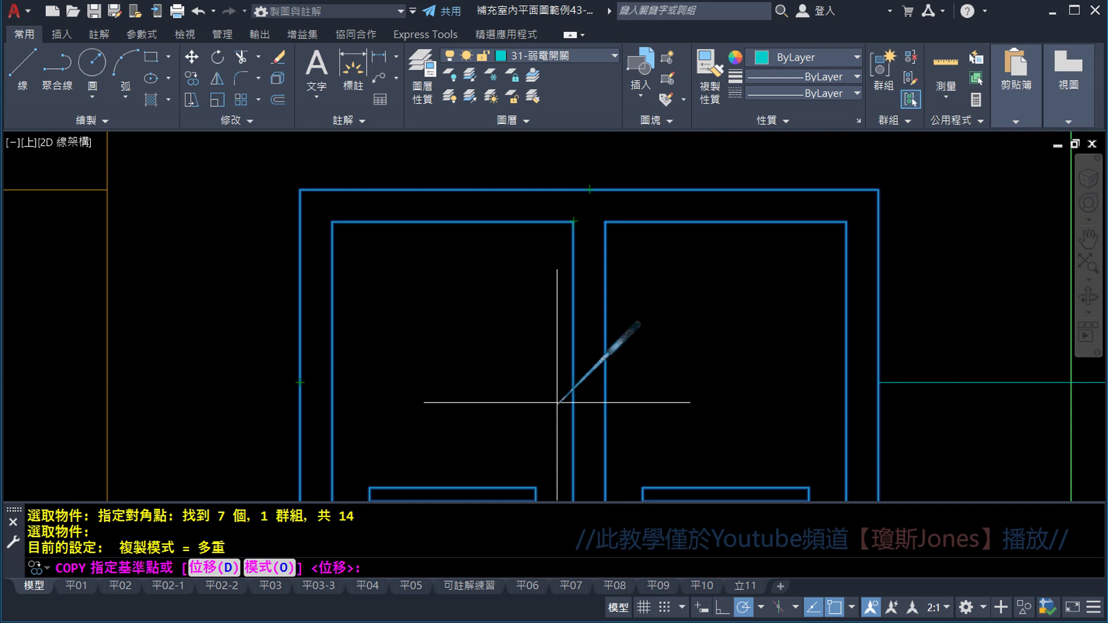
# - Place the copies, based at the switch midpoint, where the vertical ray meets the height rays
pyautogui.click(589, 382)
pyautogui.scroll(-3, 589, 382)
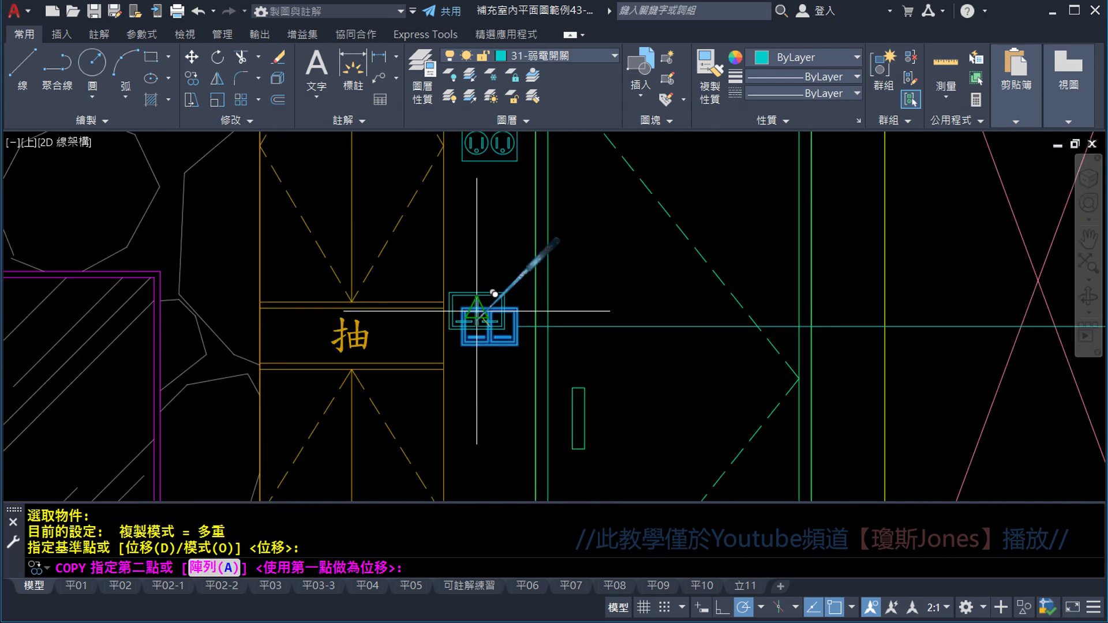
pyautogui.scroll(-3, 495, 302)
pyautogui.scroll(-2, 829, 358)
pyautogui.moveTo(829, 359)
pyautogui.mouseDown(button='middle')
pyautogui.moveTo(930, 408)
pyautogui.moveTo(652, 479)
pyautogui.mouseUp(button='middle')
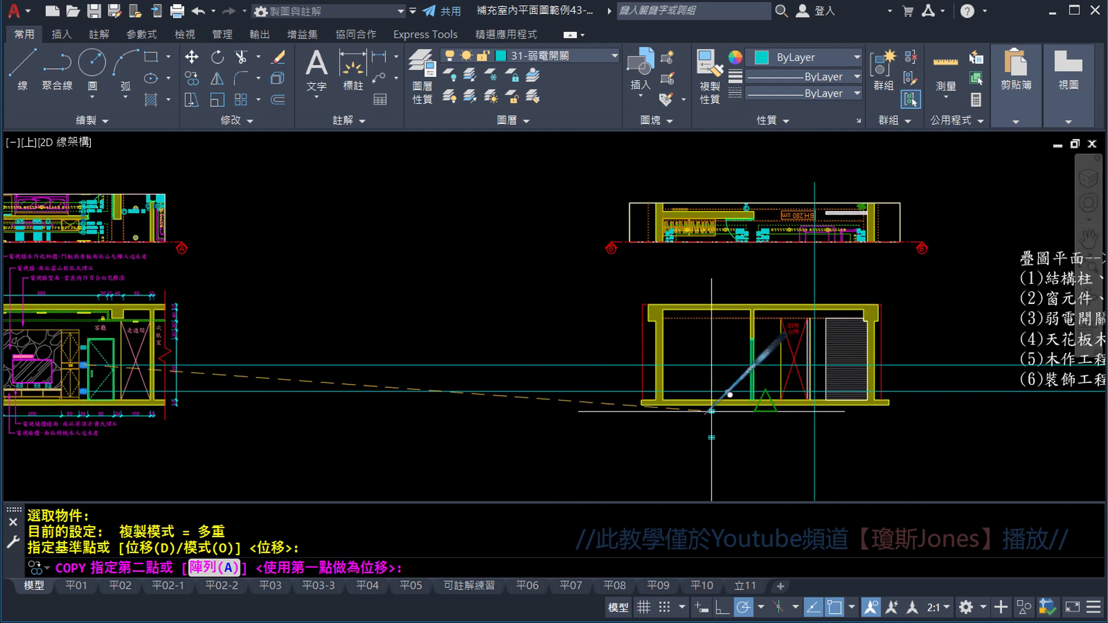
pyautogui.scroll(3, 842, 372)
pyautogui.scroll(3, 664, 367)
pyautogui.scroll(3, 661, 340)
pyautogui.scroll(-2, 658, 340)
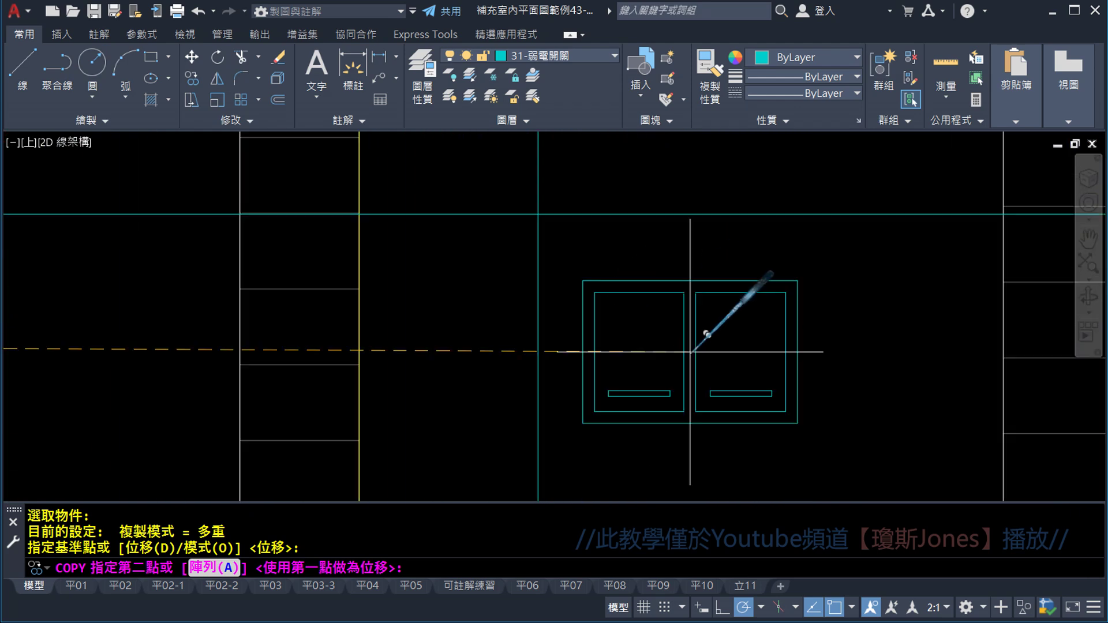
pyautogui.scroll(-2, 707, 346)
pyautogui.scroll(5, 703, 365)
pyautogui.scroll(2, 623, 335)
pyautogui.moveTo(595, 324); pyautogui.dragTo(588, 284, button='middle')
pyautogui.click(588, 283)
pyautogui.scroll(-4, 613, 267)
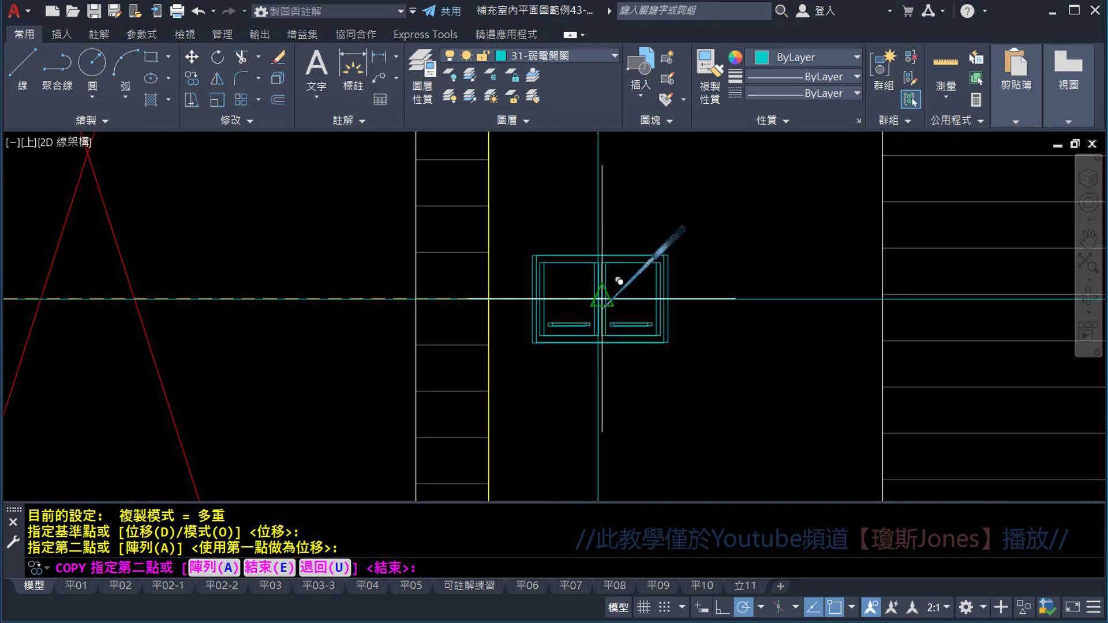
pyautogui.scroll(-1, 668, 310)
pyautogui.press('Escape')
pyautogui.scroll(-5, 625, 302)
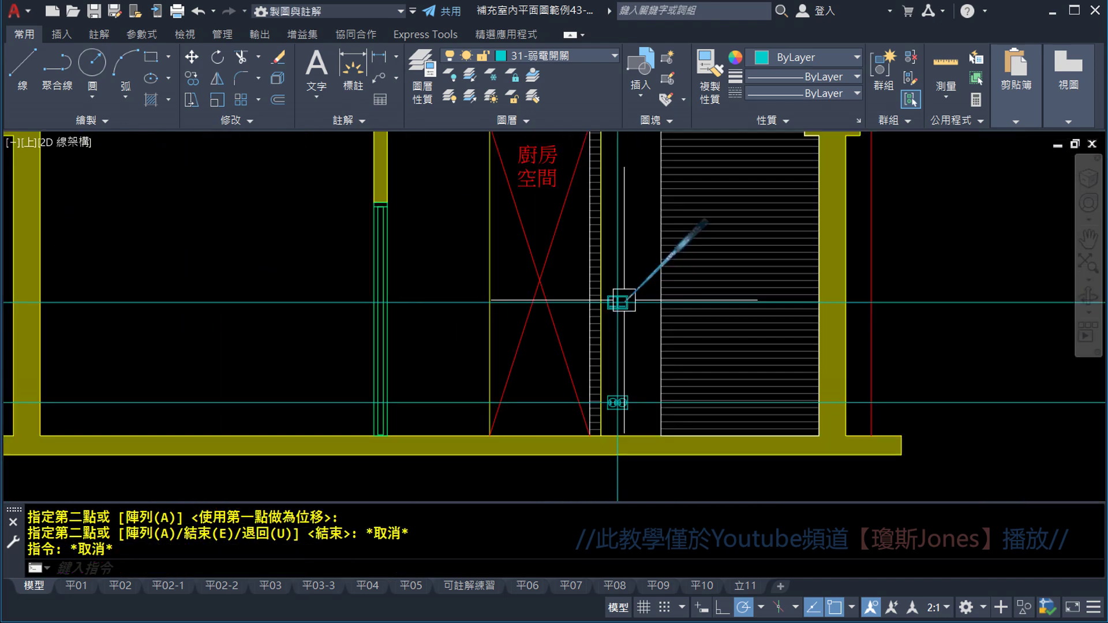
pyautogui.moveTo(620, 301); pyautogui.dragTo(544, 319, button='middle')
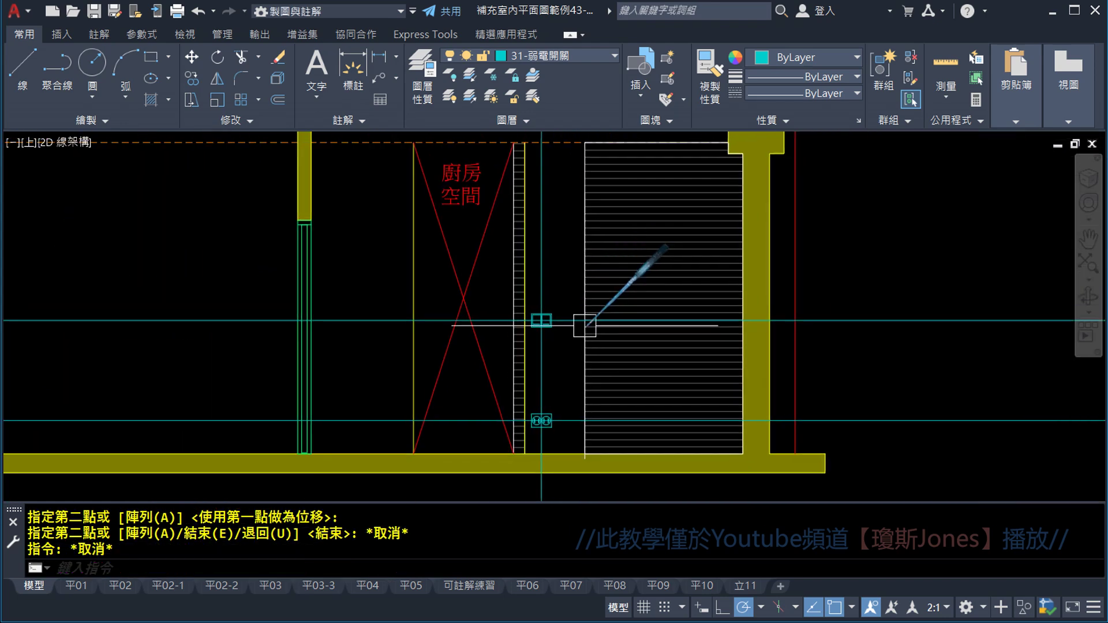
# - Erase the two horizontal and one vertical construction rays, then select the partition hatch
pyautogui.click(277, 62)
pyautogui.scroll(-2, 450, 283)
pyautogui.click(762, 306)
pyautogui.click(774, 369)
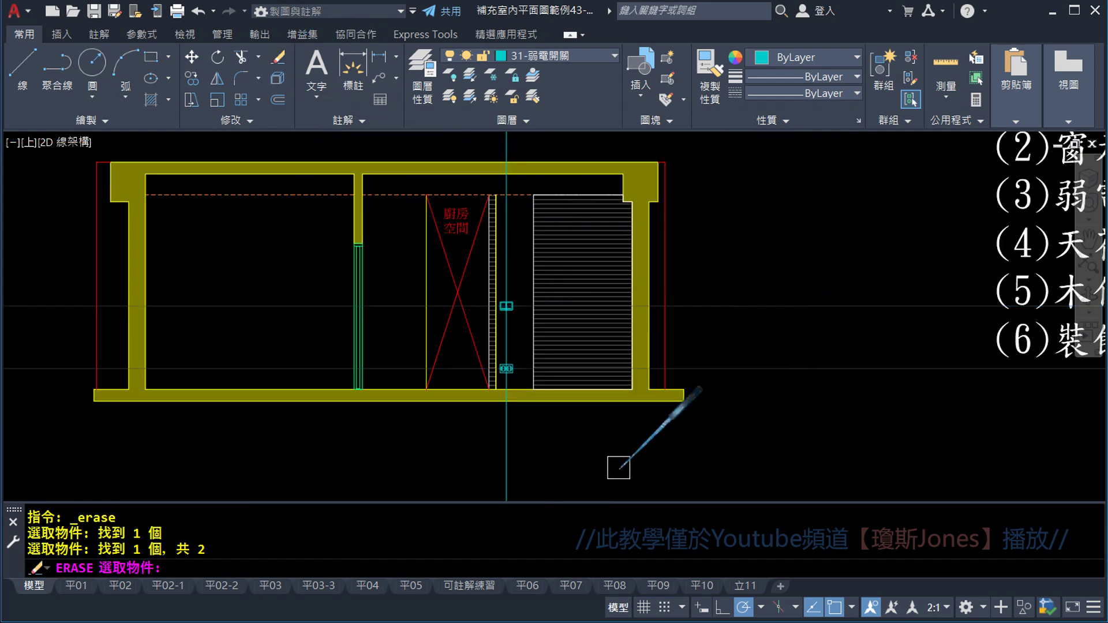
pyautogui.click(506, 469)
pyautogui.moveTo(537, 335); pyautogui.dragTo(455, 365, button='middle')
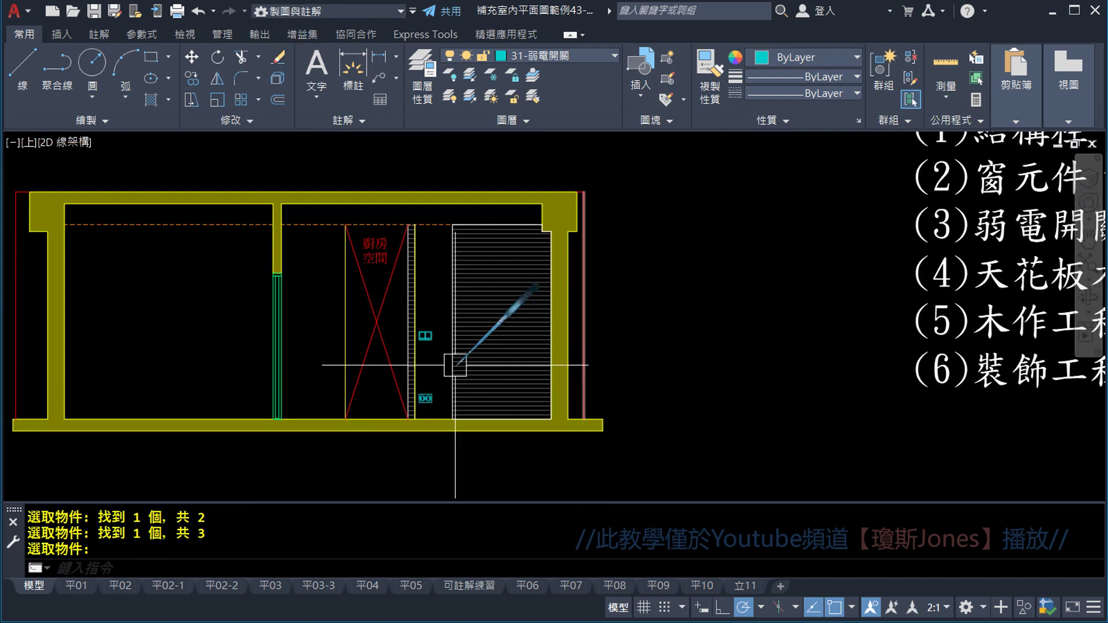
pyautogui.scroll(2, 455, 365)
pyautogui.scroll(-4, 431, 404)
pyautogui.scroll(3, 421, 391)
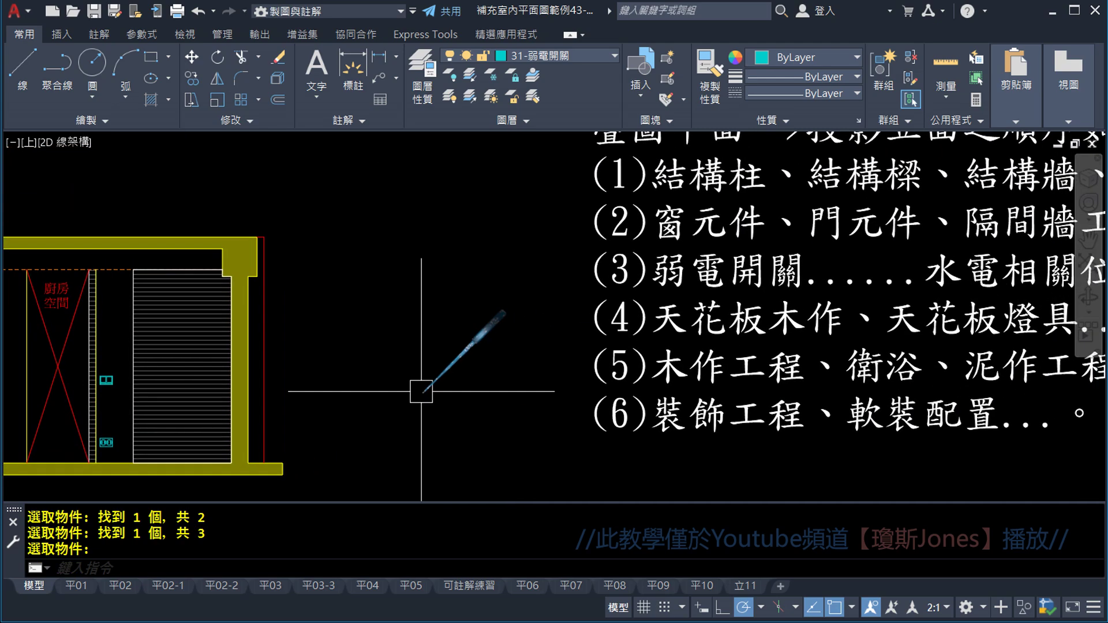
pyautogui.scroll(-2, 421, 391)
pyautogui.scroll(2, 548, 236)
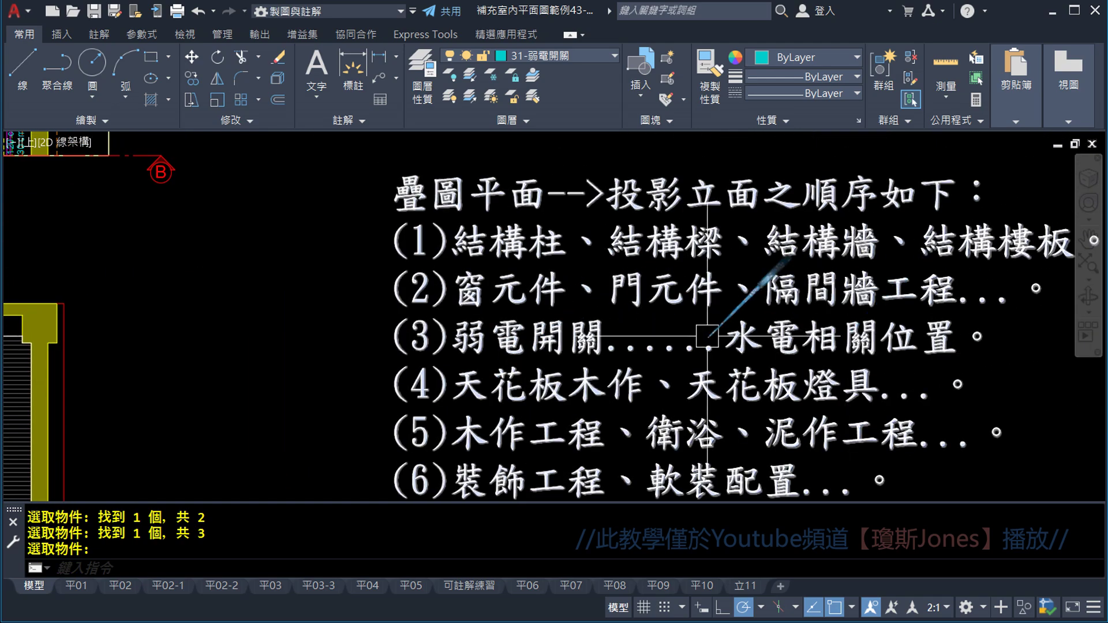
pyautogui.moveTo(284, 390)
pyautogui.mouseDown(button='middle')
pyautogui.moveTo(601, 366)
pyautogui.moveTo(797, 312)
pyautogui.mouseUp(button='middle')
pyautogui.scroll(2, 797, 312)
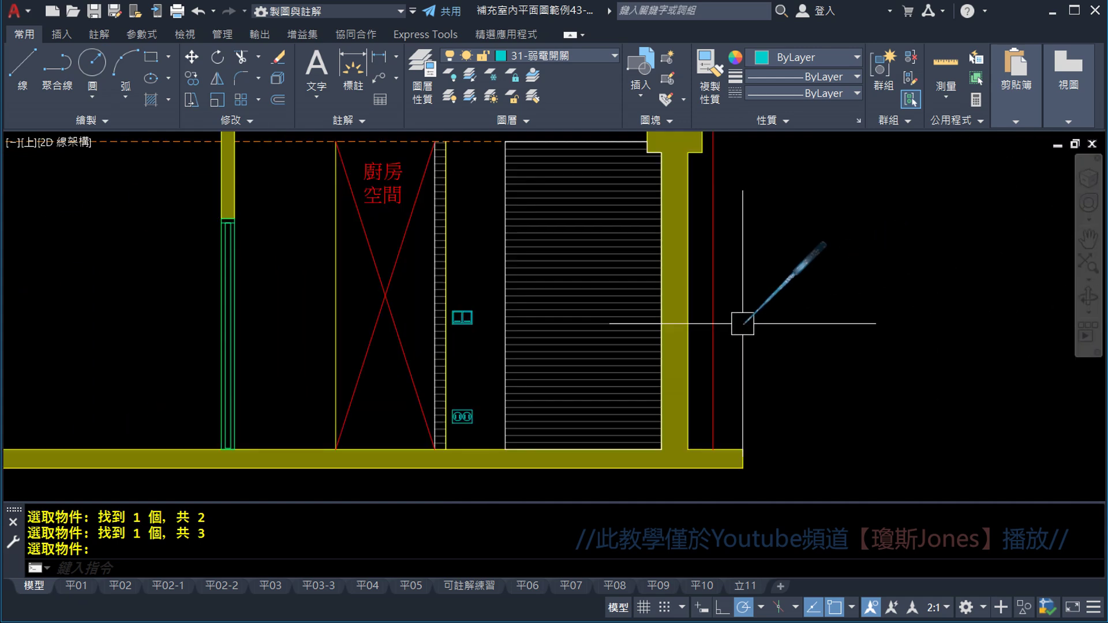
pyautogui.press('Return')
pyautogui.click(551, 293)
# - Add the ladder-side partition hatch and open the full hatch colour picker
pyautogui.scroll(5, 433, 248)
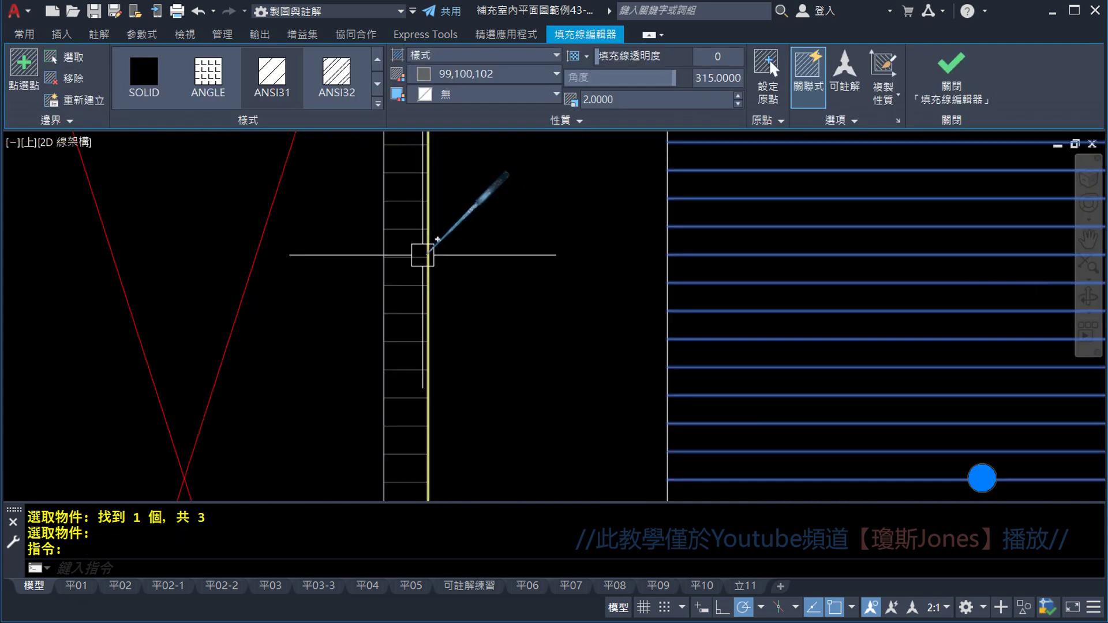
pyautogui.click(422, 255)
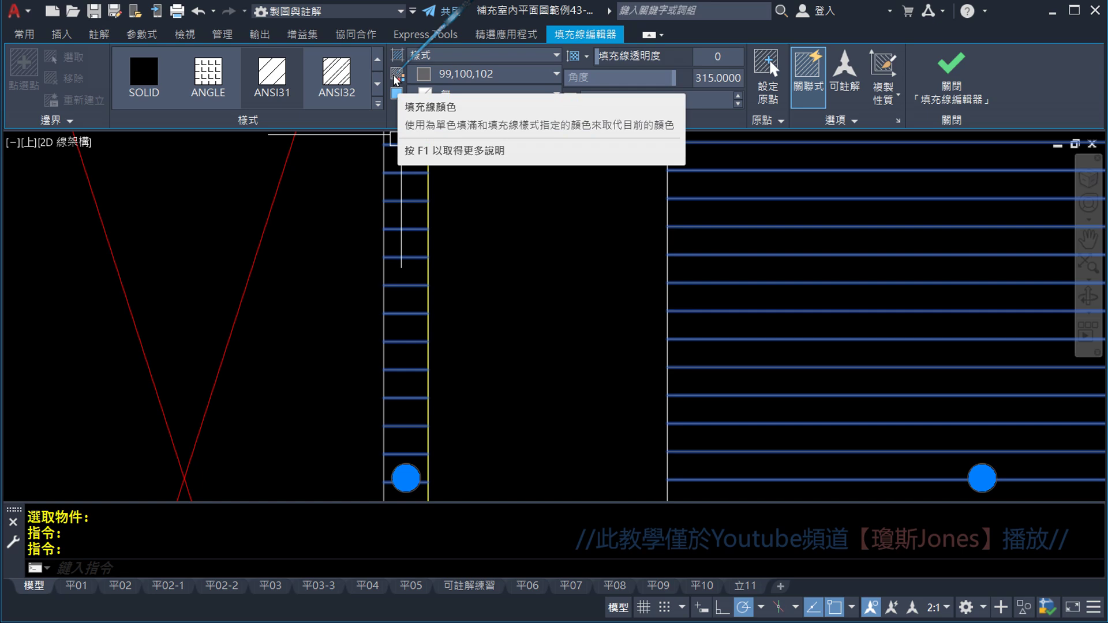
pyautogui.click(456, 74)
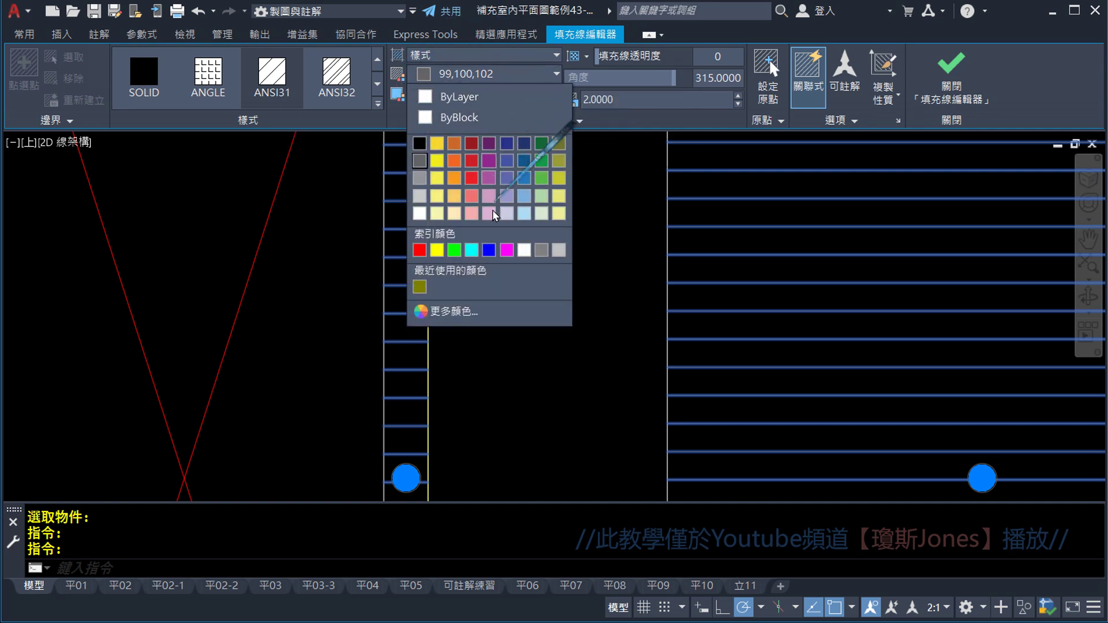
pyautogui.click(453, 312)
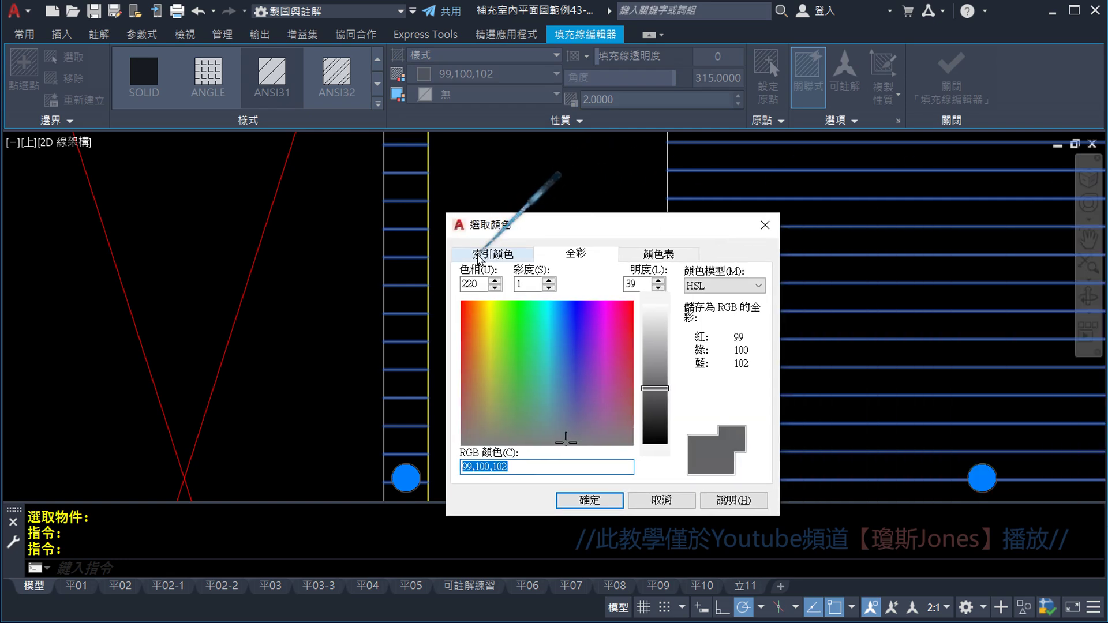
pyautogui.click(477, 259)
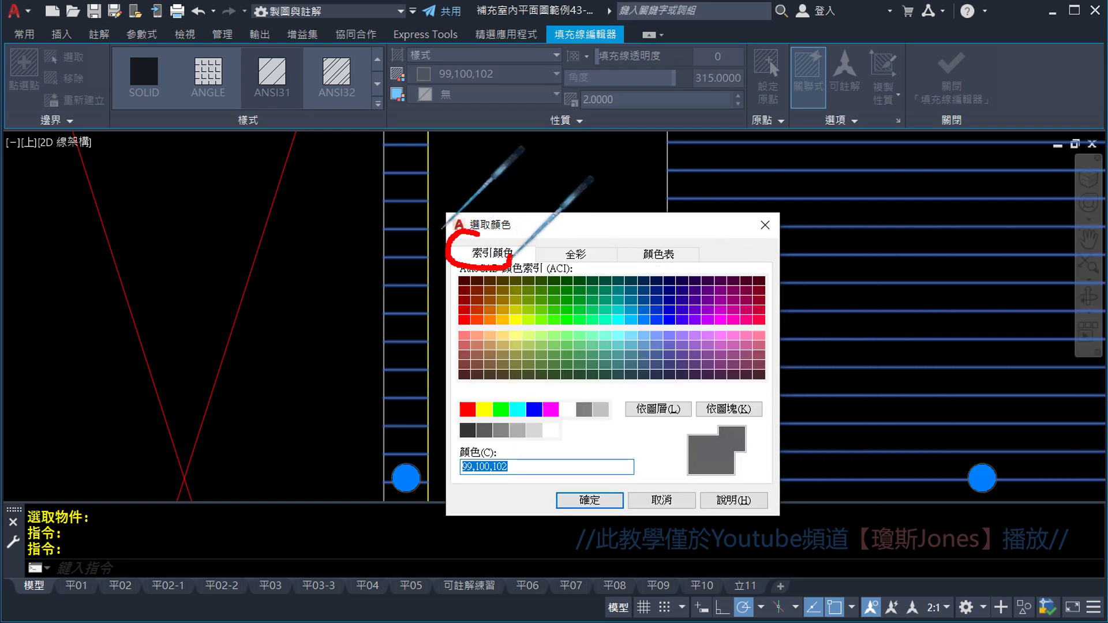
pyautogui.click(593, 255)
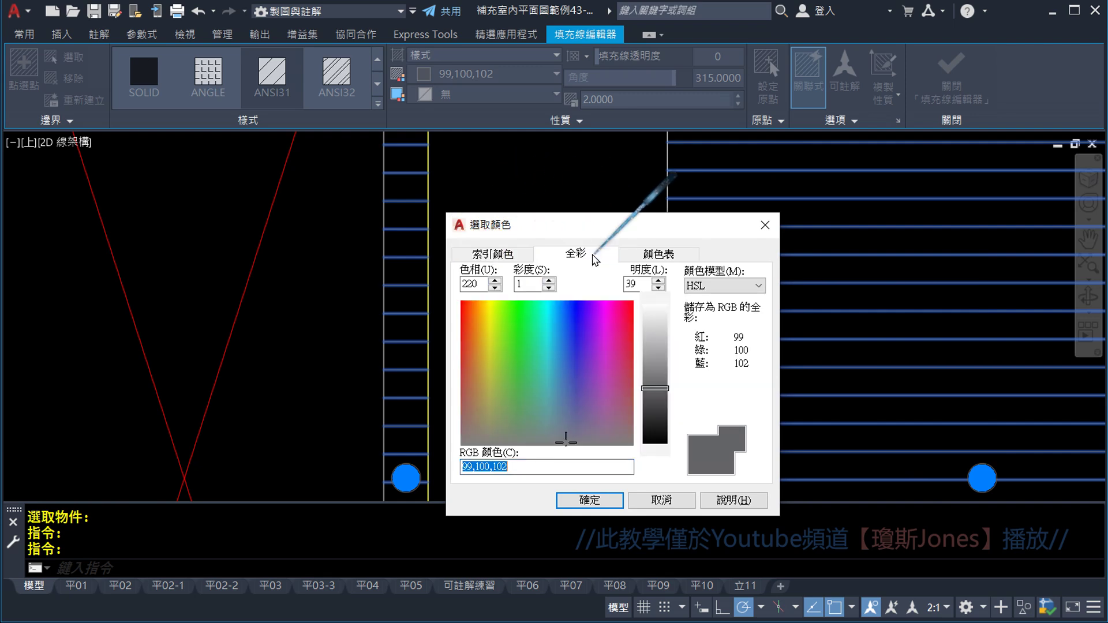
pyautogui.click(650, 255)
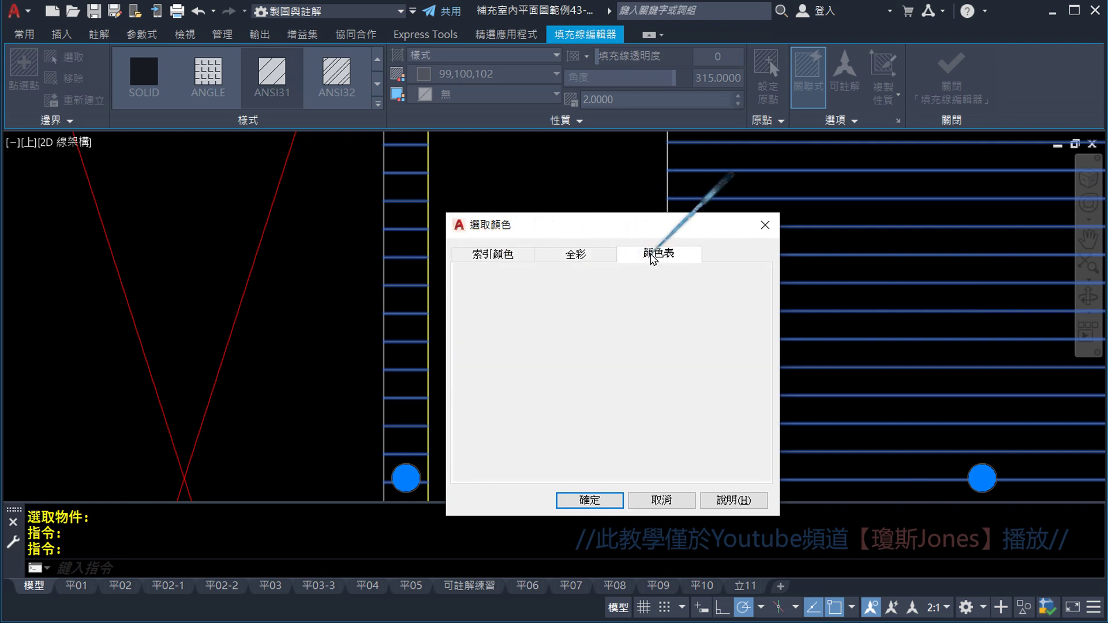
pyautogui.click(586, 257)
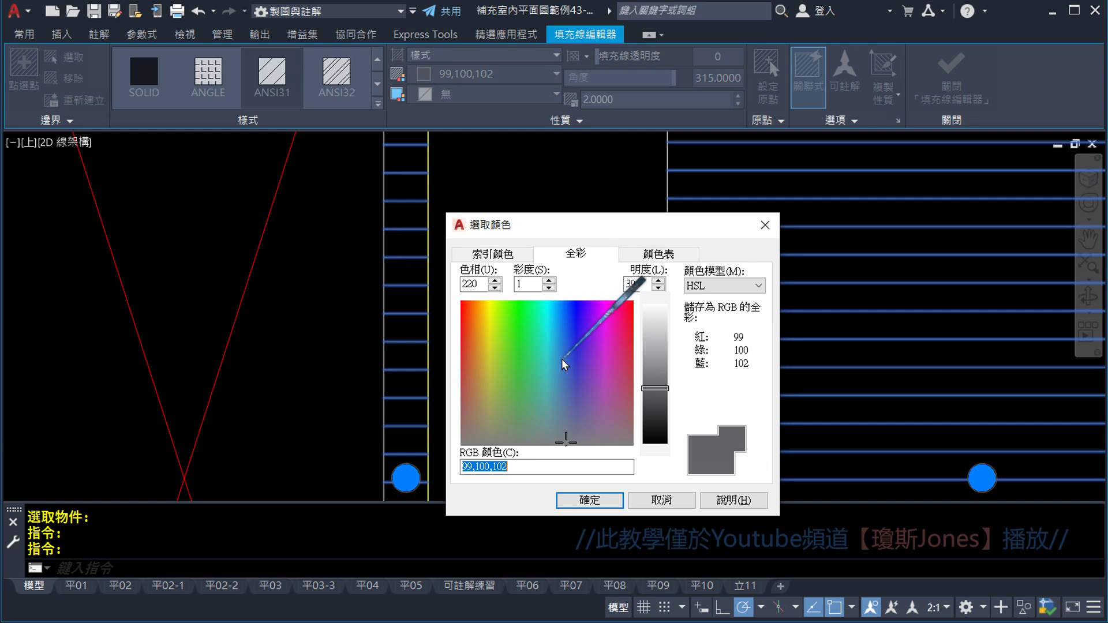
# - Set both partition hatches to gray index colour 251 and exit the hatch editor
pyautogui.click(489, 255)
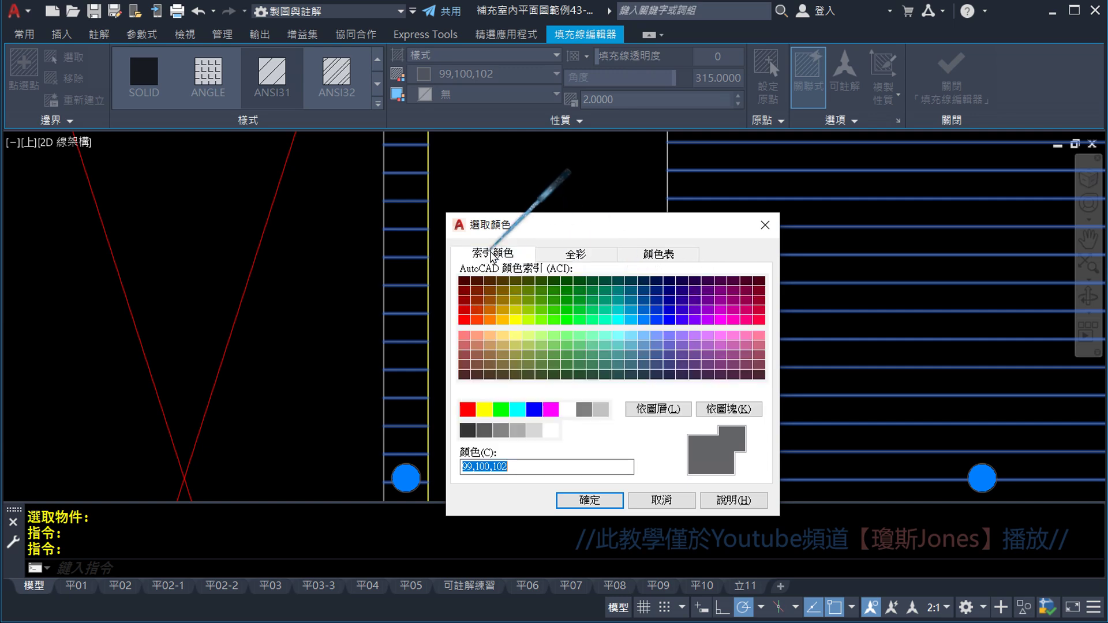
pyautogui.moveTo(508, 221); pyautogui.dragTo(519, 225)
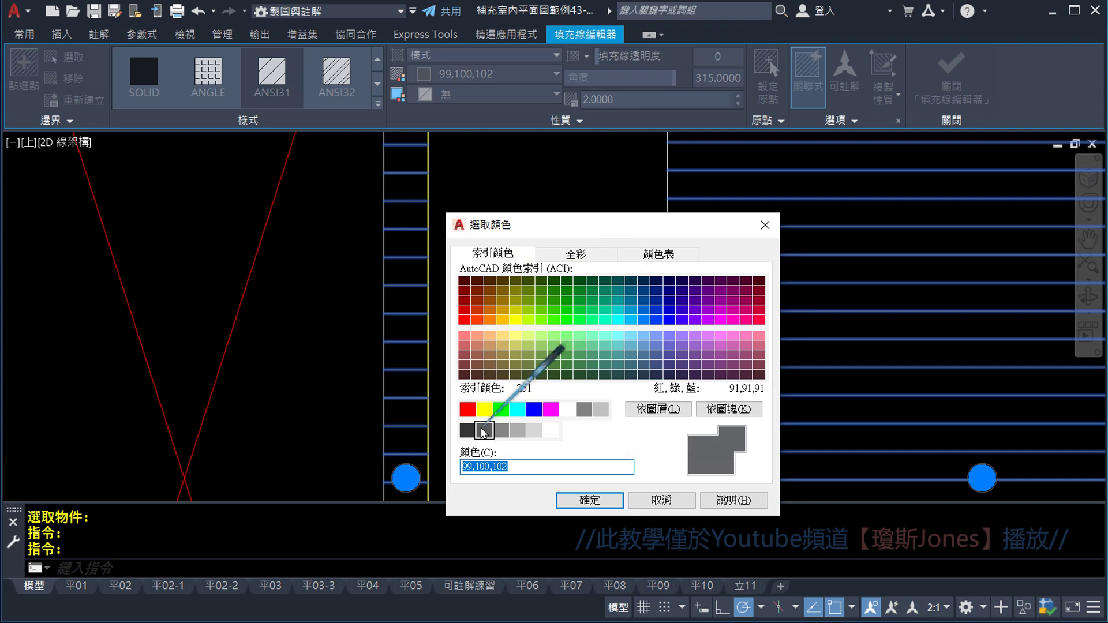
pyautogui.click(484, 432)
pyautogui.click(600, 500)
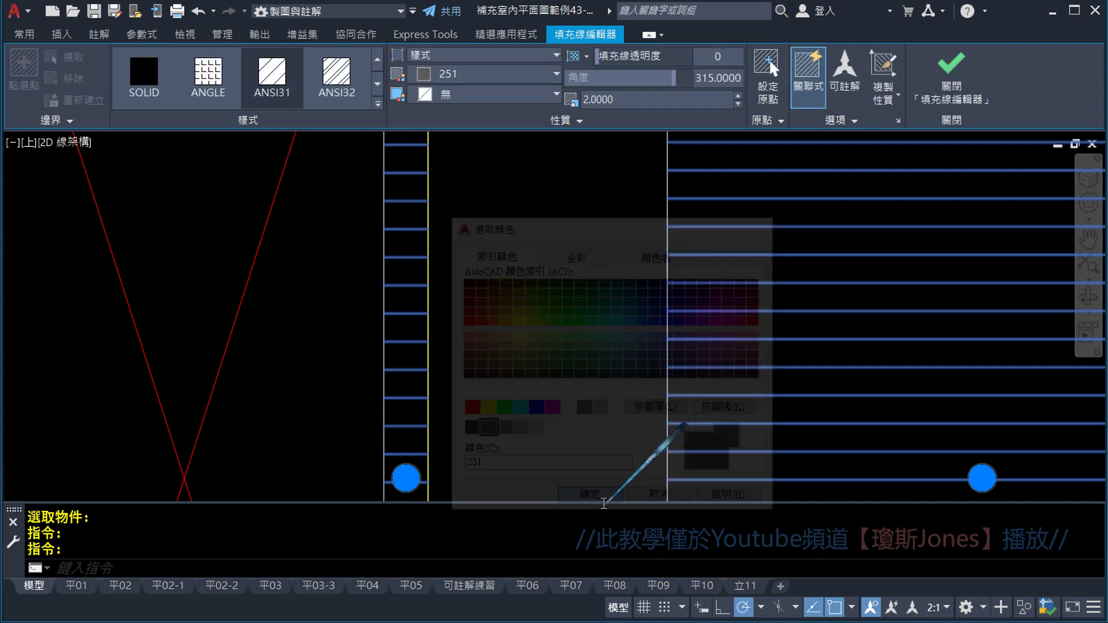
pyautogui.press('Escape')
pyautogui.press('Escape')
pyautogui.scroll(-4, 555, 279)
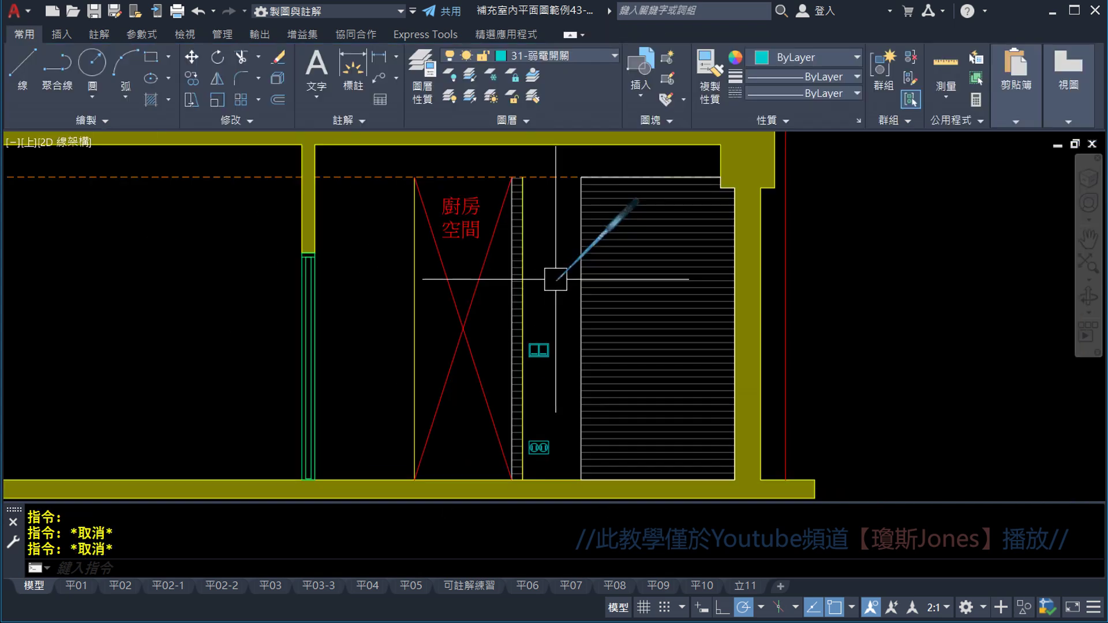
pyautogui.moveTo(618, 271)
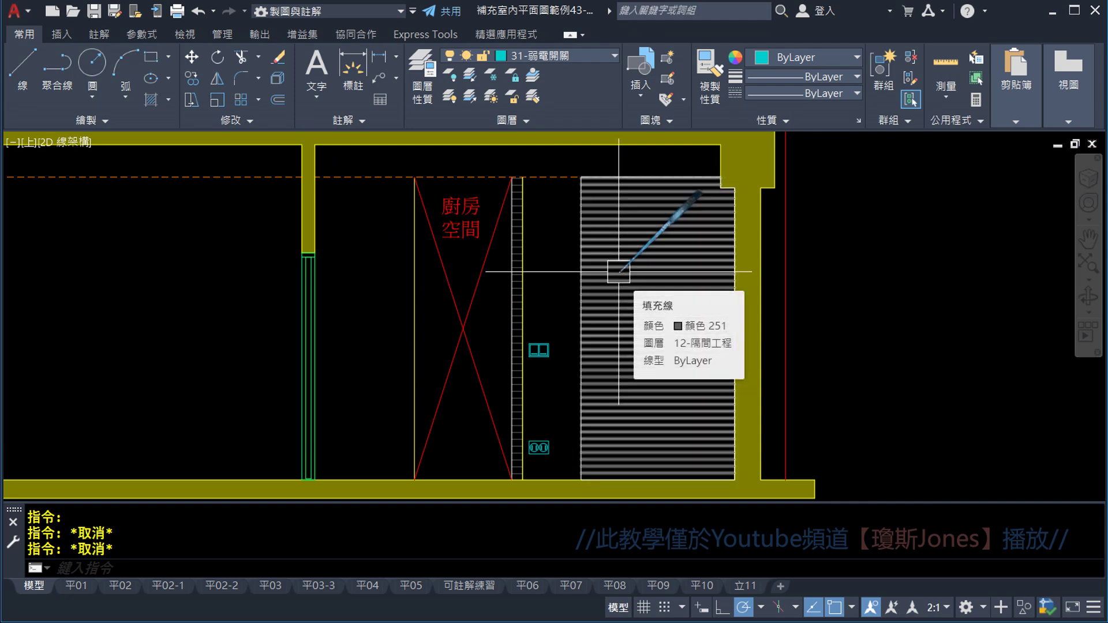
pyautogui.scroll(-3, 618, 271)
pyautogui.moveTo(866, 284)
pyautogui.mouseDown(button='middle')
pyautogui.moveTo(507, 311)
pyautogui.moveTo(418, 356)
pyautogui.moveTo(193, 393)
pyautogui.mouseUp(button='middle')
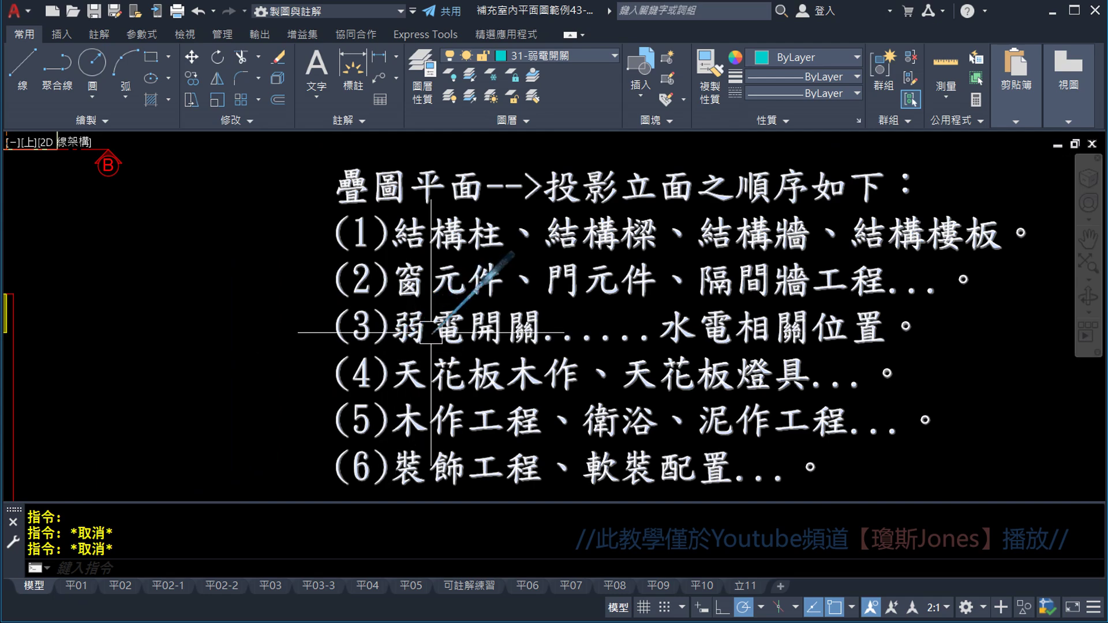
pyautogui.moveTo(529, 369); pyautogui.dragTo(618, 307, button='middle')
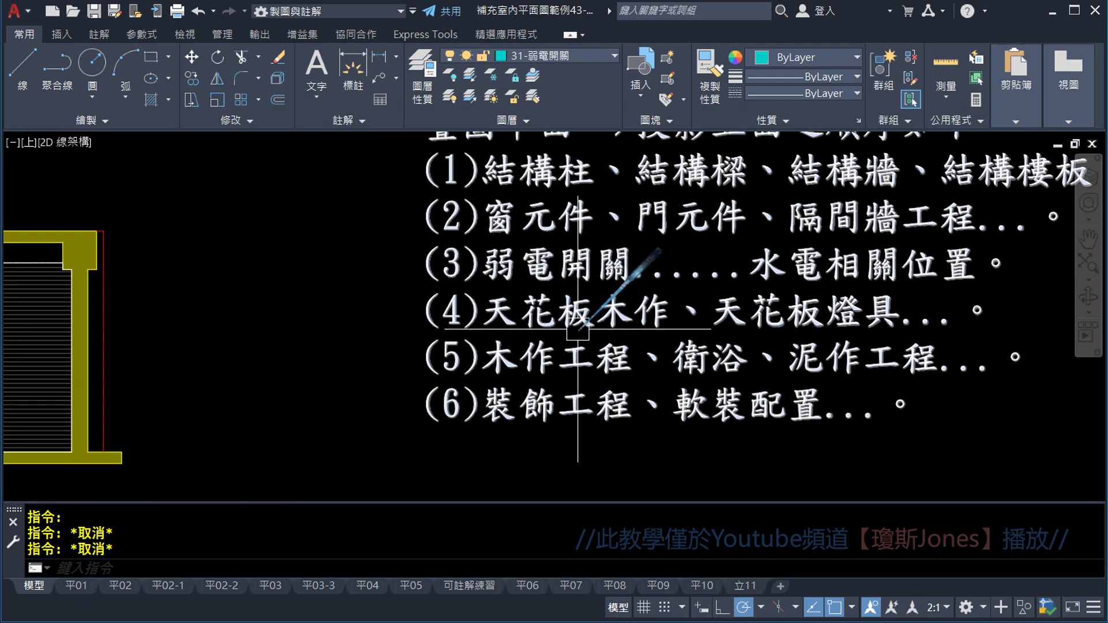
pyautogui.scroll(-2, 335, 326)
pyautogui.moveTo(364, 316); pyautogui.dragTo(466, 371, button='middle')
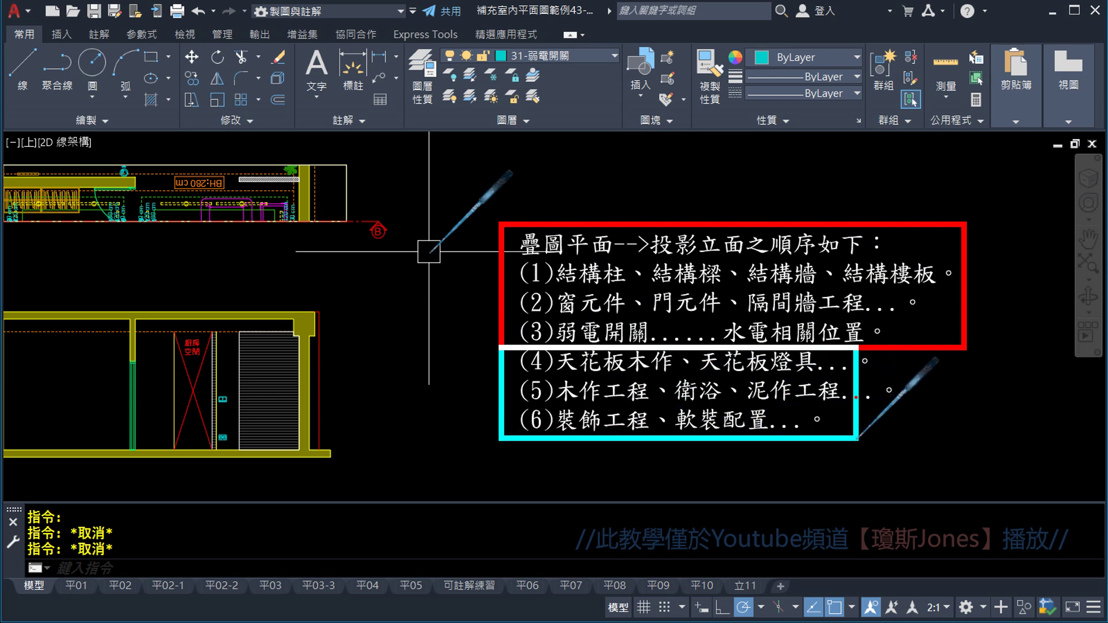
pyautogui.moveTo(428, 251); pyautogui.dragTo(633, 334, button='middle')
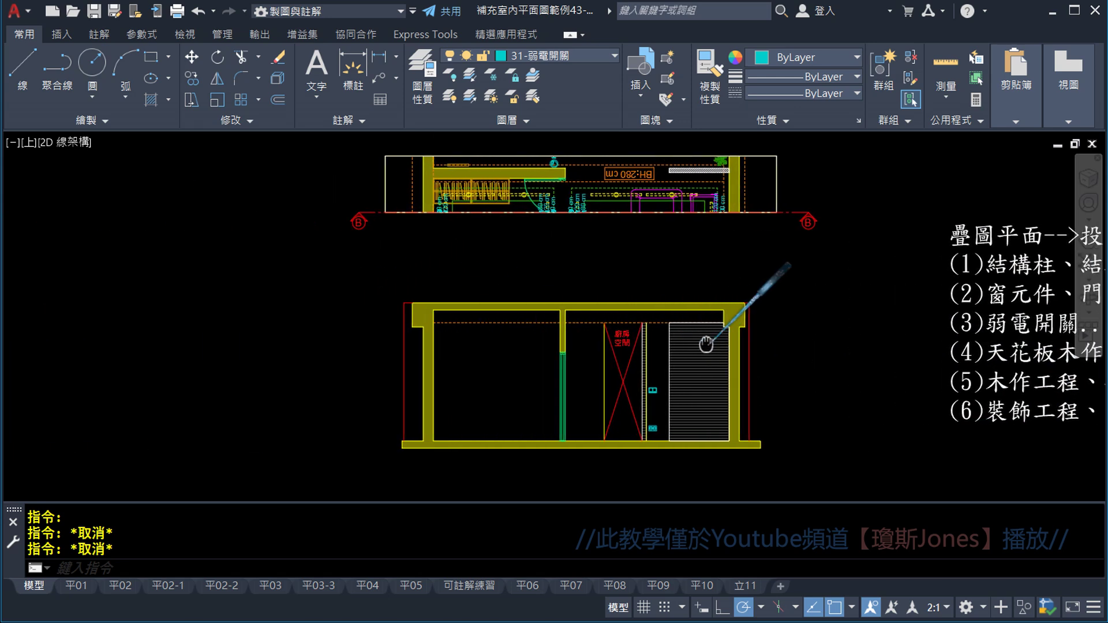
pyautogui.scroll(2, 634, 333)
pyautogui.moveTo(578, 387); pyautogui.dragTo(577, 332, button='middle')
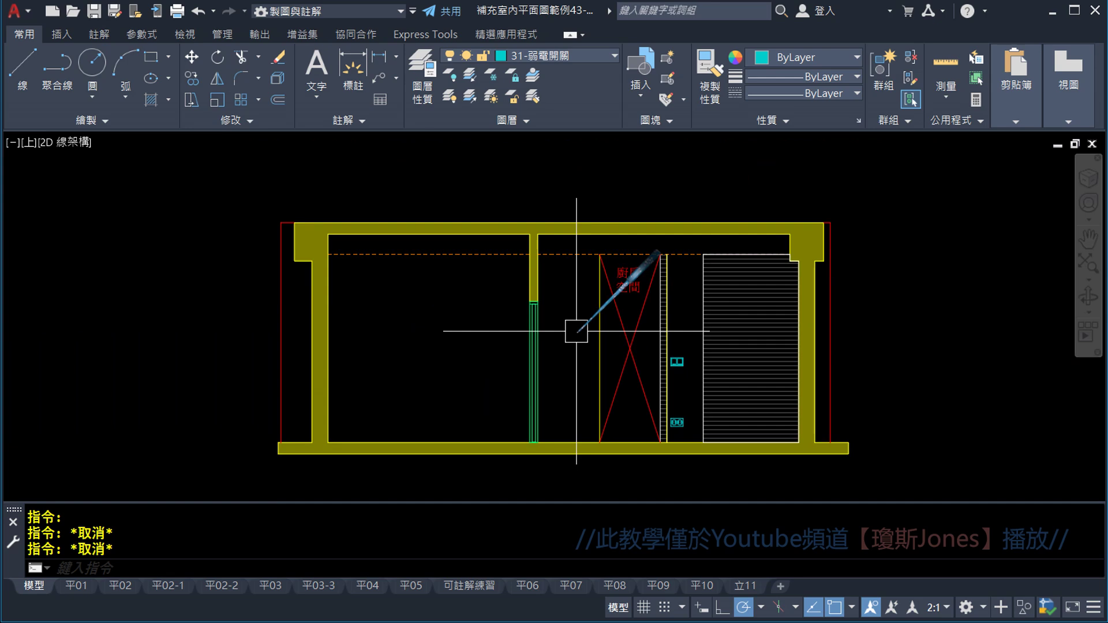
pyautogui.scroll(-4, 576, 331)
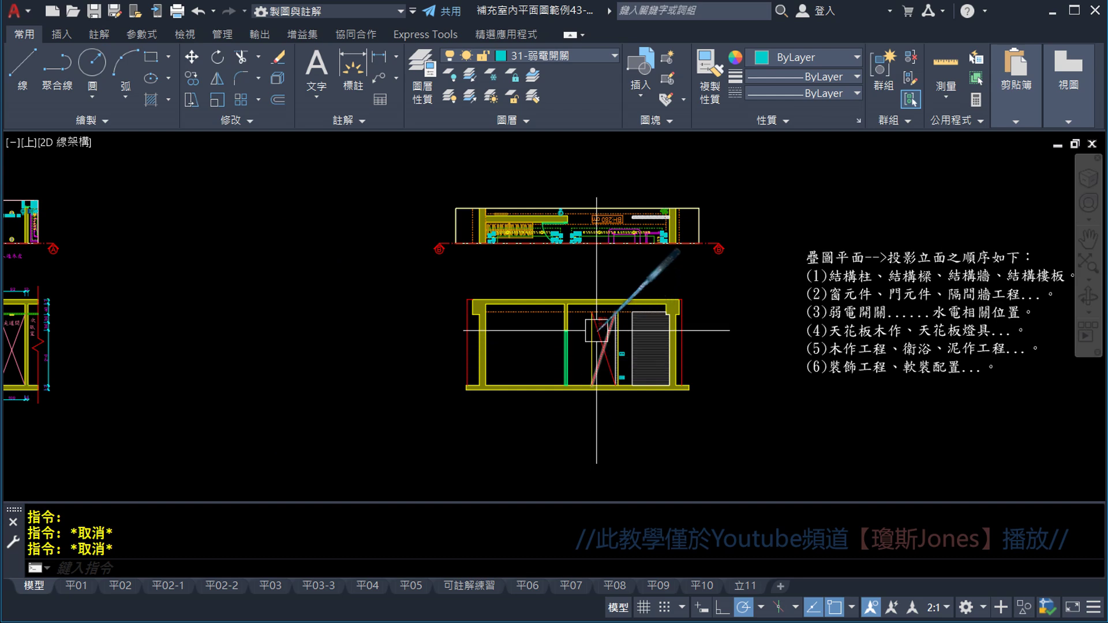
pyautogui.scroll(4, 596, 330)
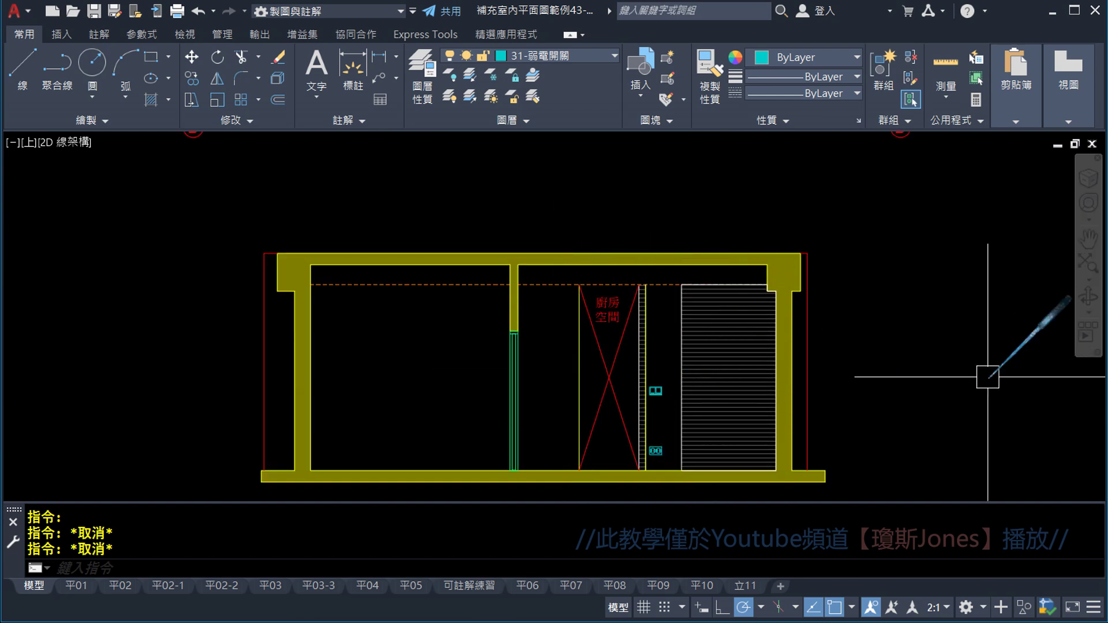
pyautogui.moveTo(932, 370); pyautogui.dragTo(918, 362, button='middle')
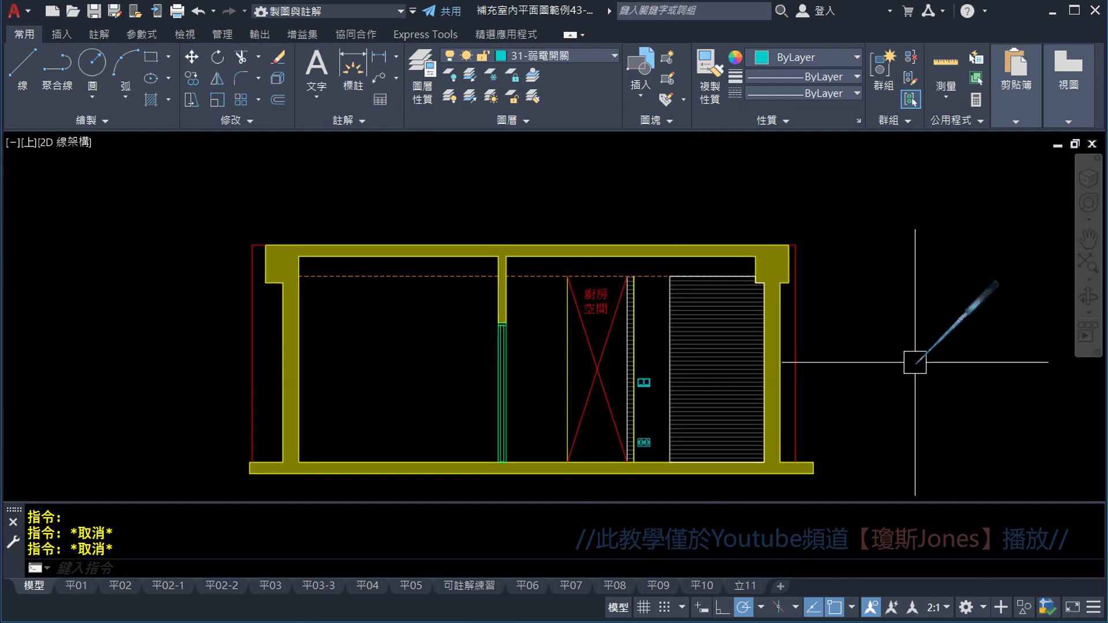